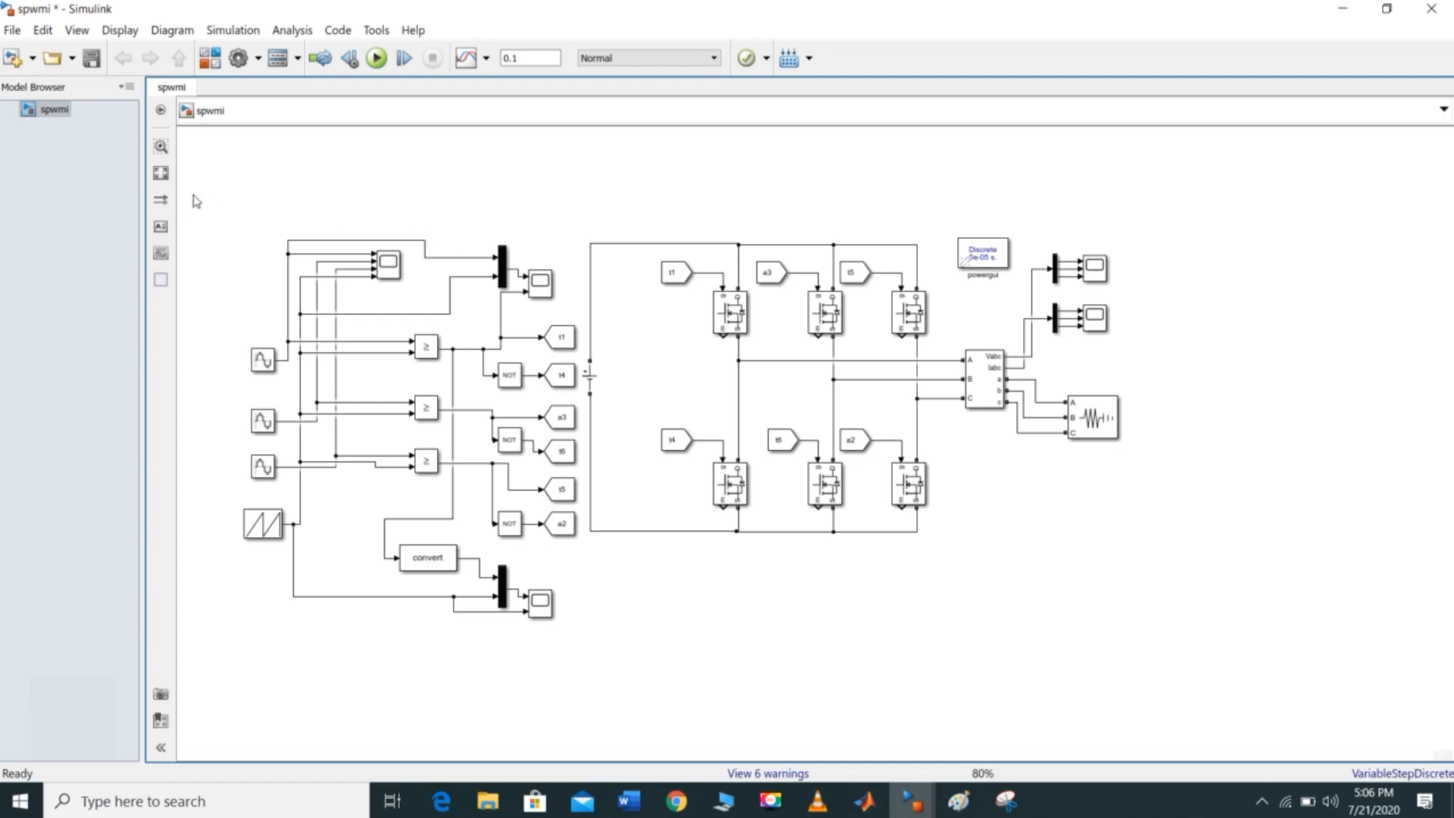
Step: Select the entire spwmi circuit so that all its block names are displayed
{"action": "left_click_drag", "start_coordinate": [196, 185], "coordinate": [478, 517]}
{"action": "left_click_drag", "start_coordinate": [734, 646], "coordinate": [1217, 648]}
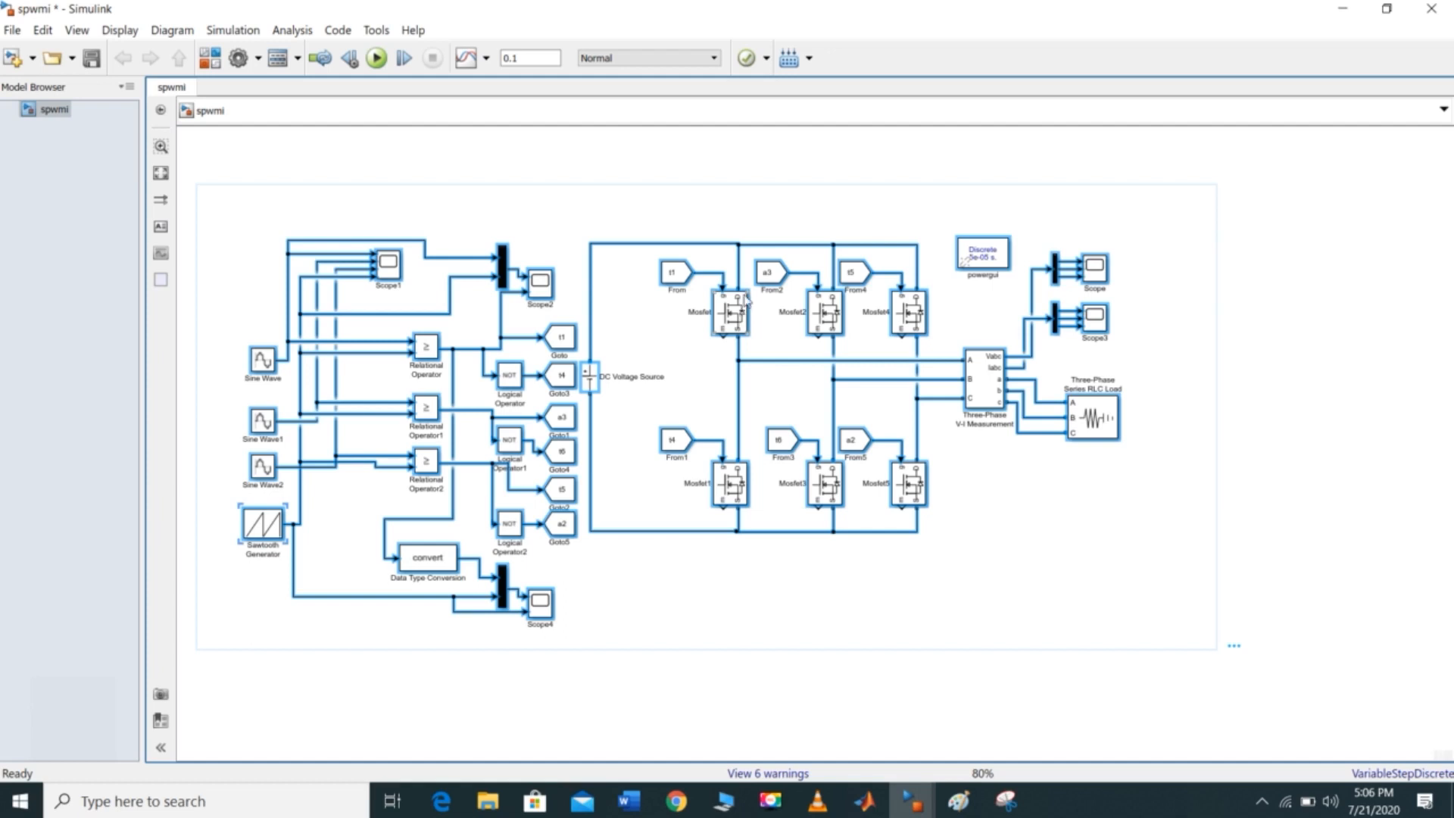
{"action": "left_click", "coordinate": [990, 505]}
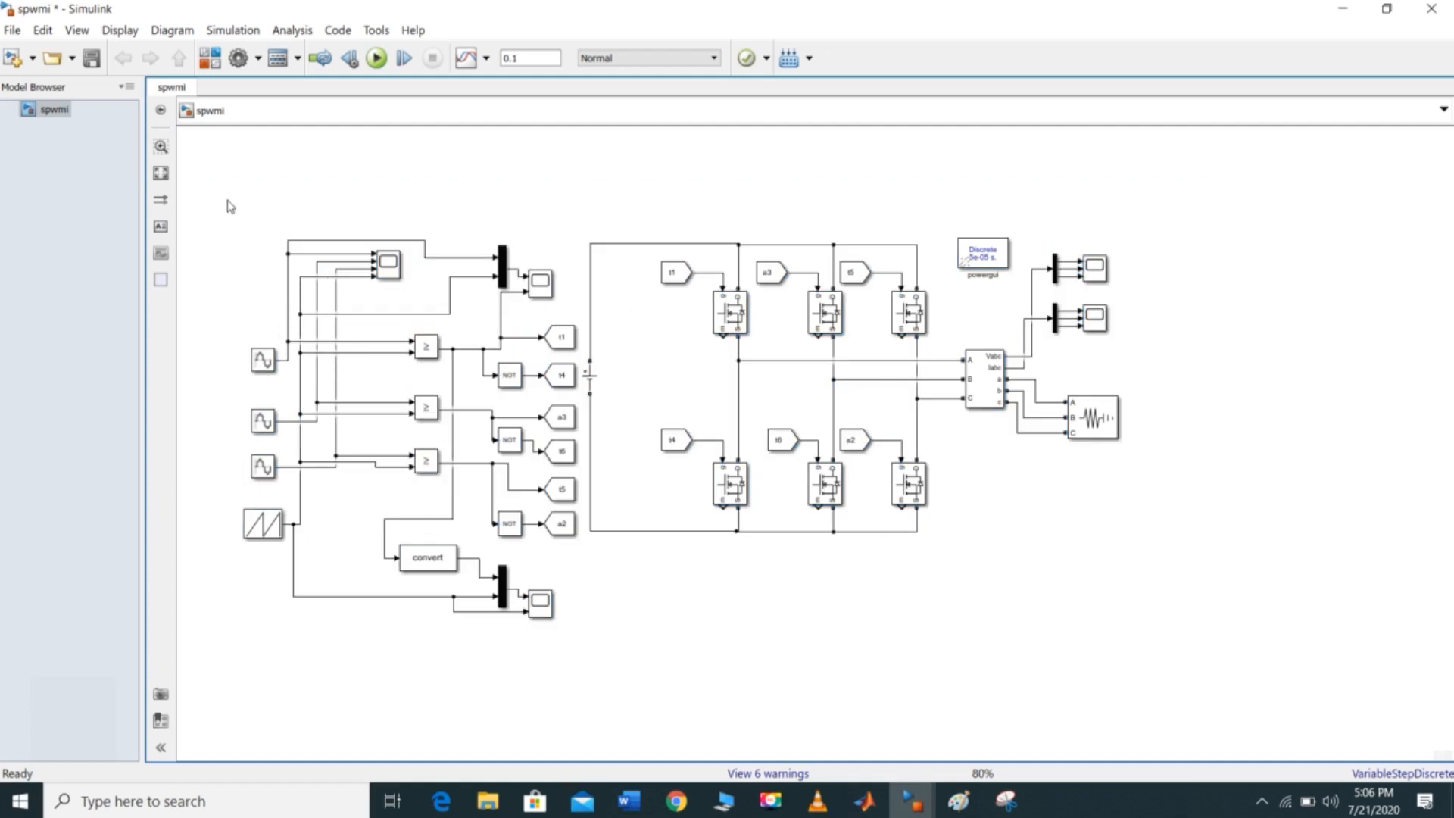
{"action": "mouse_move", "coordinate": [217, 196]}
{"action": "left_mouse_down"}
{"action": "mouse_move", "coordinate": [237, 321]}
{"action": "mouse_move", "coordinate": [533, 550]}
{"action": "mouse_move", "coordinate": [1158, 607]}
{"action": "mouse_move", "coordinate": [1177, 649]}
{"action": "left_mouse_up"}
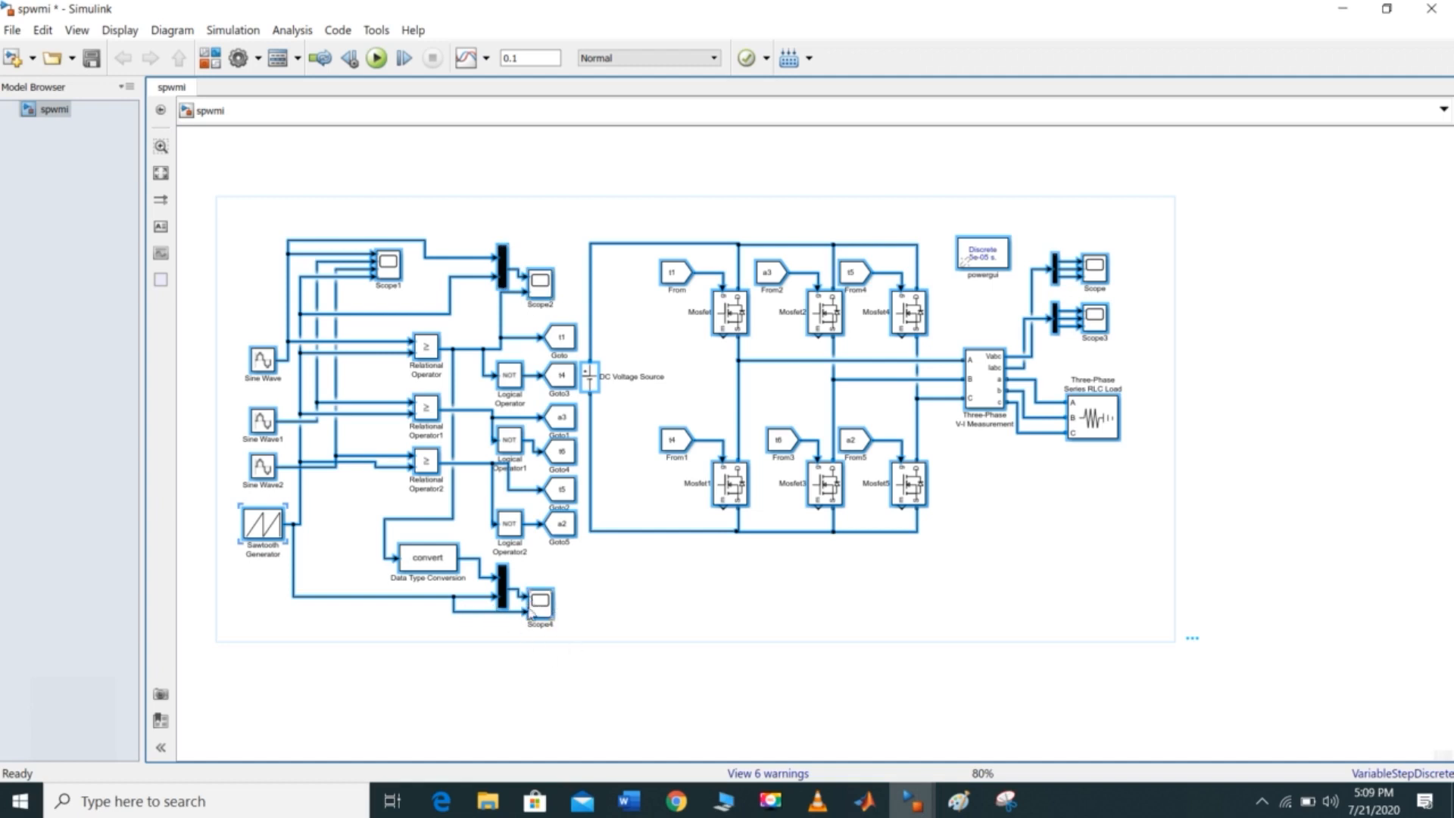
Step: Inspect the parameters of the Data Type Conversion block and of the Mux beside it, closing each without changes
{"action": "left_click", "coordinate": [427, 557]}
{"action": "double_click", "coordinate": [429, 561]}
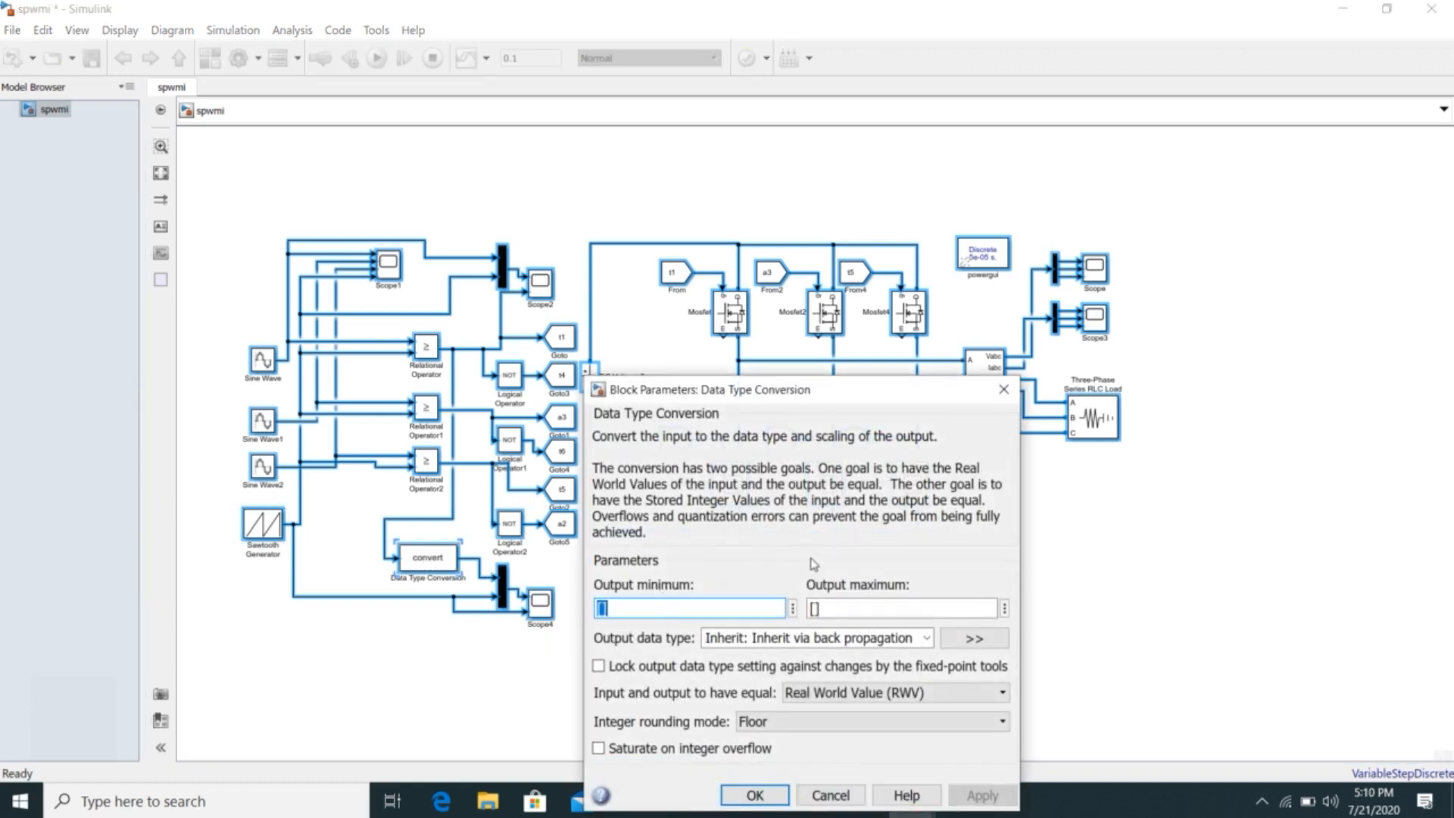
{"action": "left_click", "coordinate": [1003, 388]}
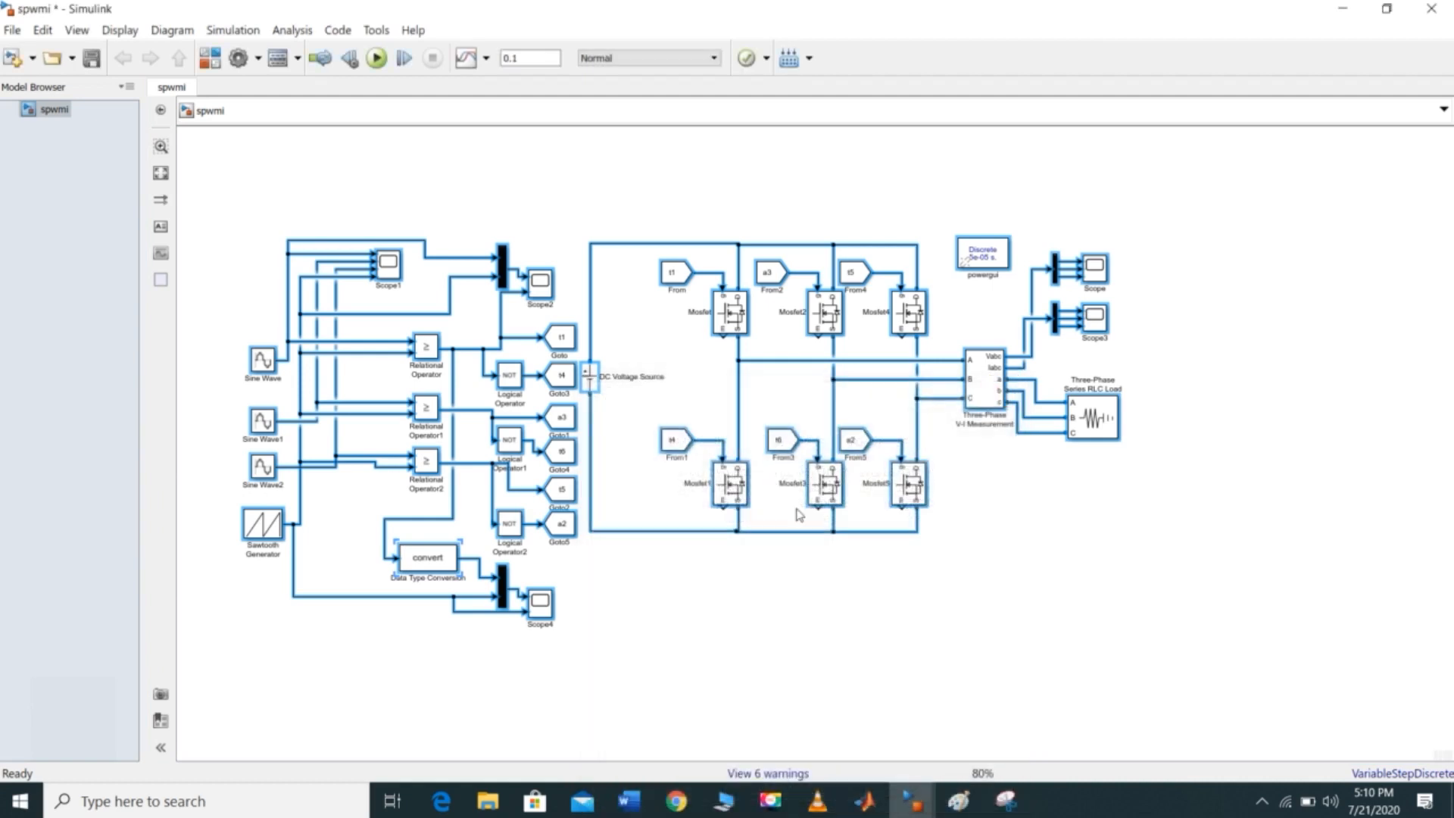
{"action": "double_click", "coordinate": [503, 590]}
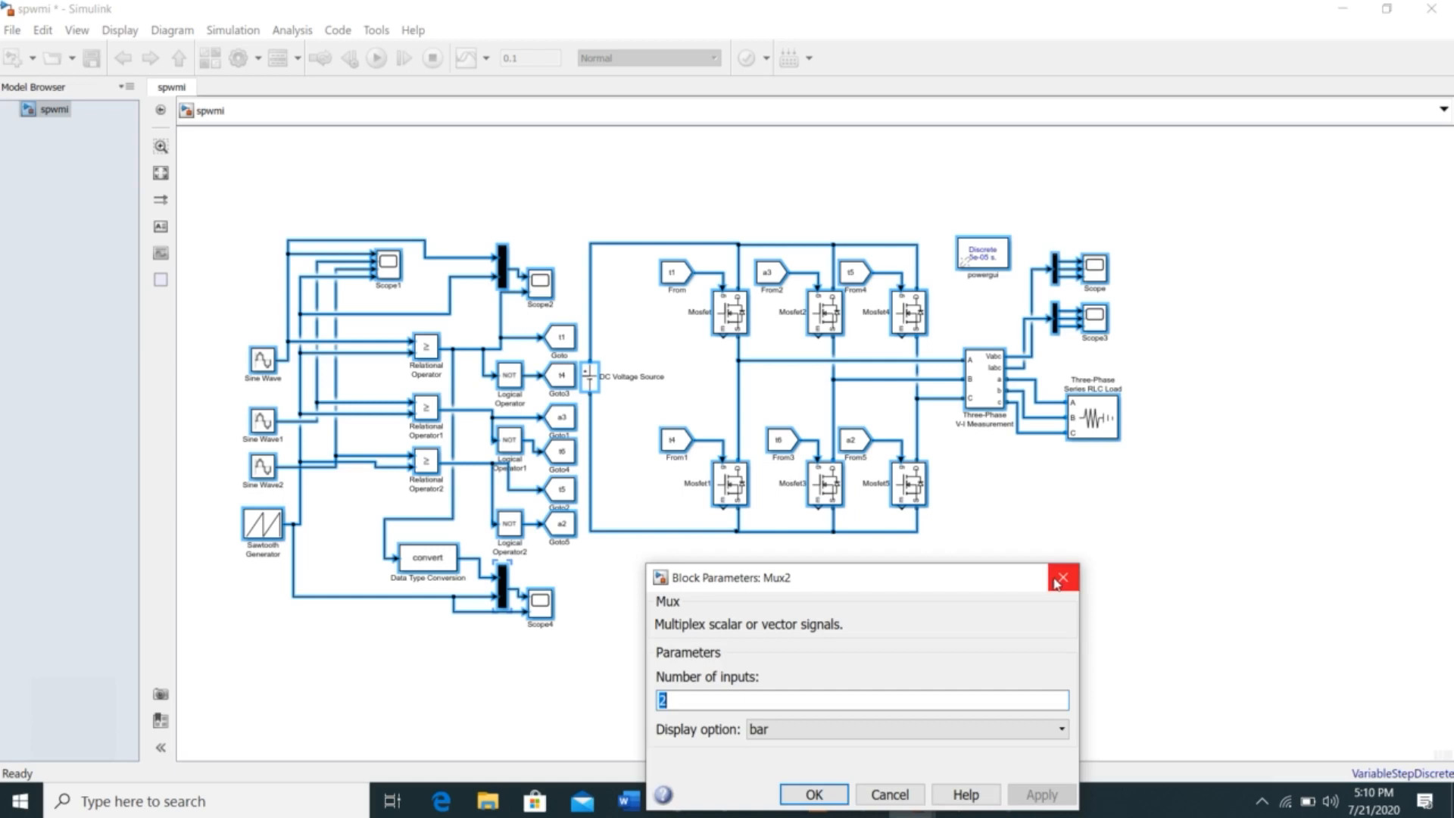
{"action": "left_click", "coordinate": [1058, 581]}
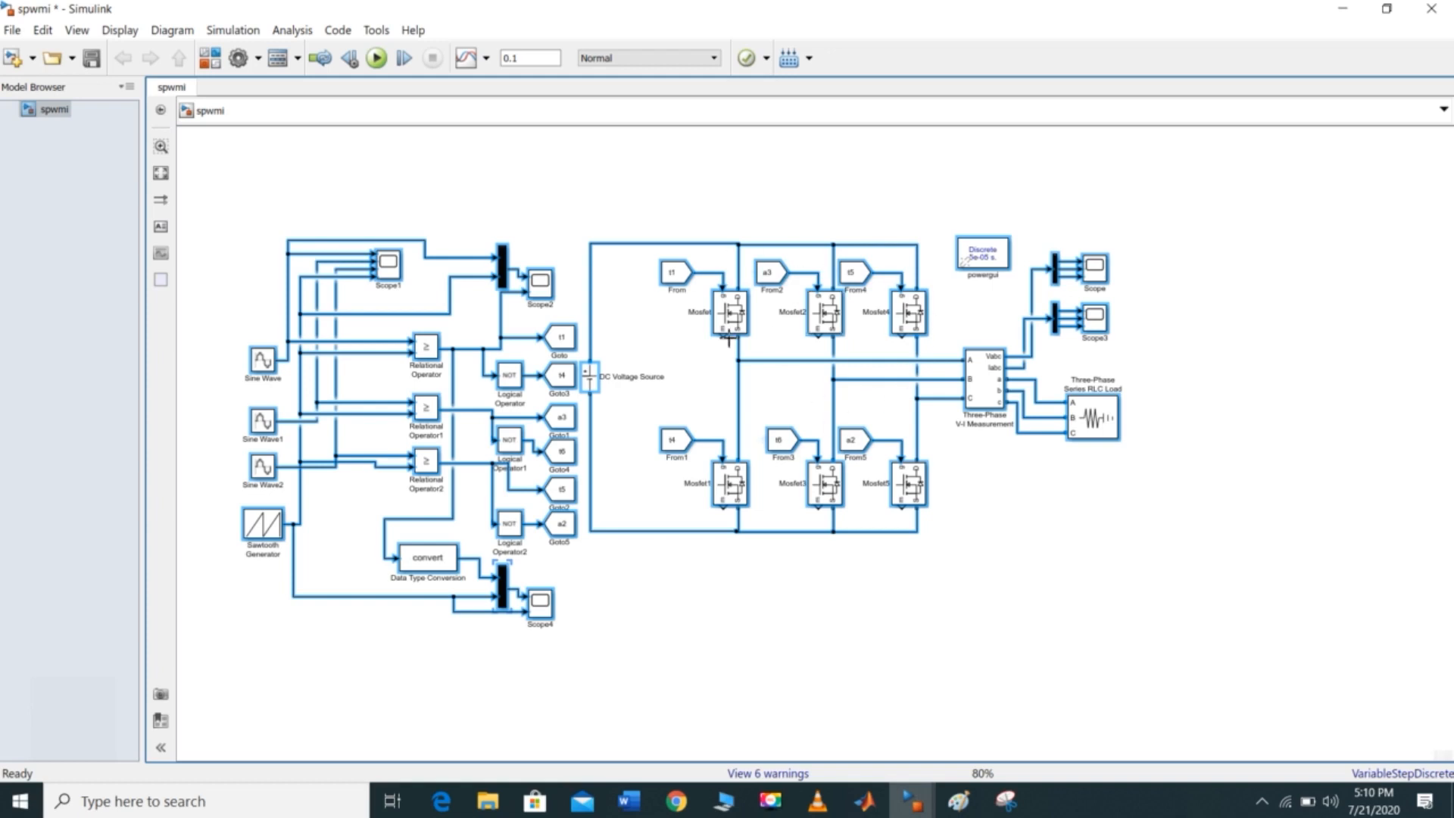
Step: Try phase-to-phase as the voltage measurement of the Three-Phase V-I Measurement block, and close its parameters without applying
{"action": "double_click", "coordinate": [985, 380]}
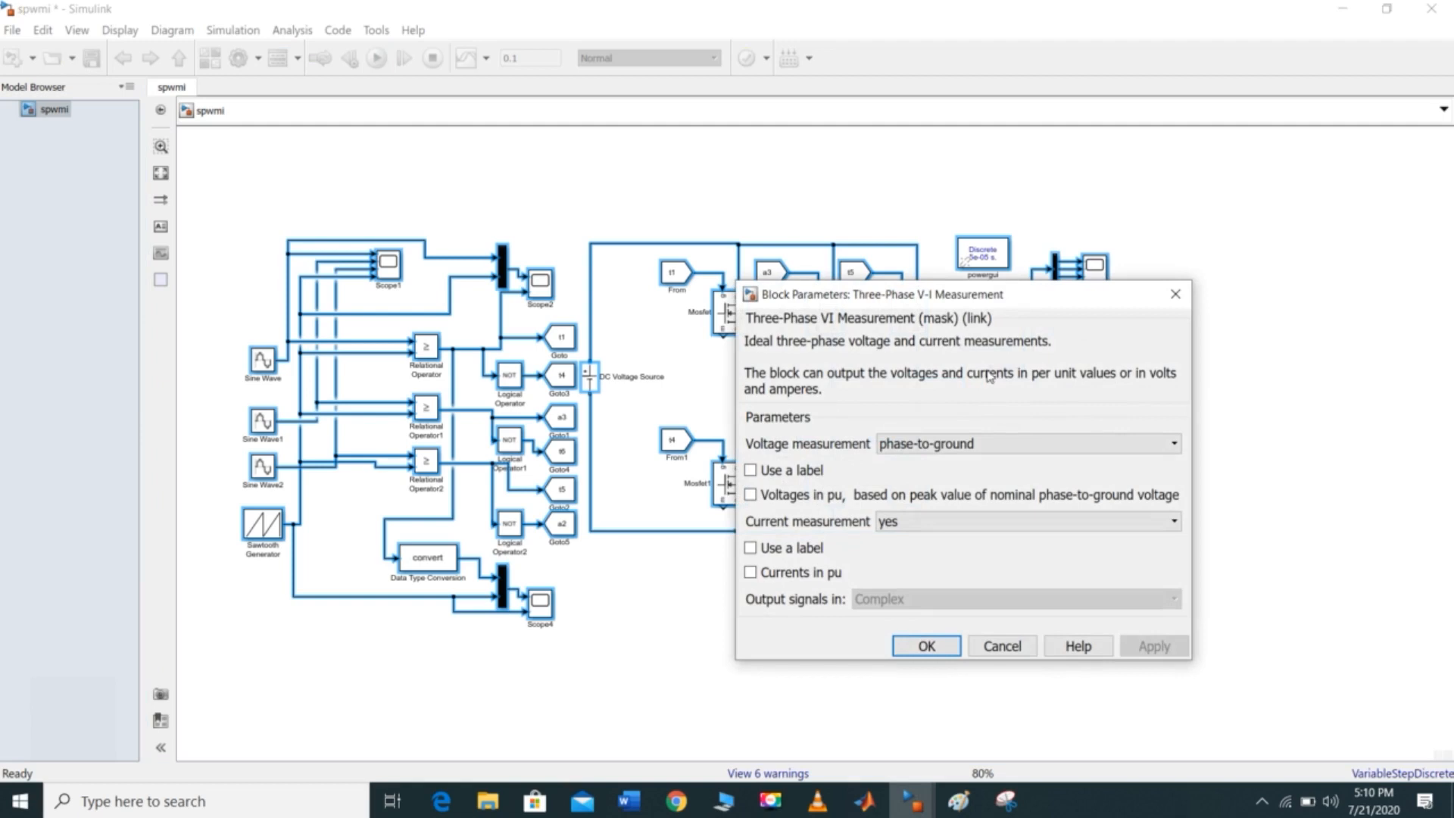
{"action": "left_click", "coordinate": [975, 448]}
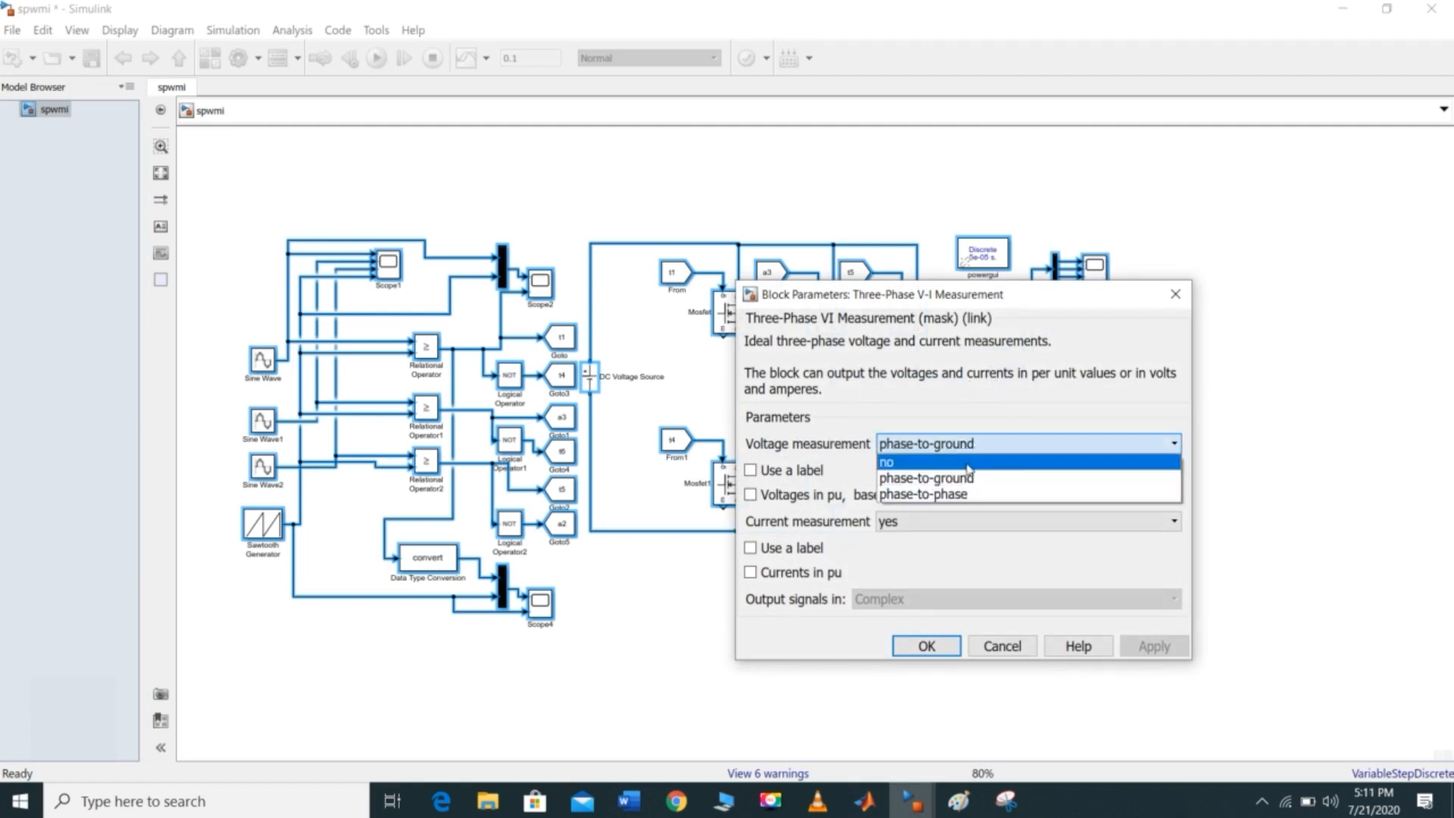
{"action": "left_click", "coordinate": [928, 497]}
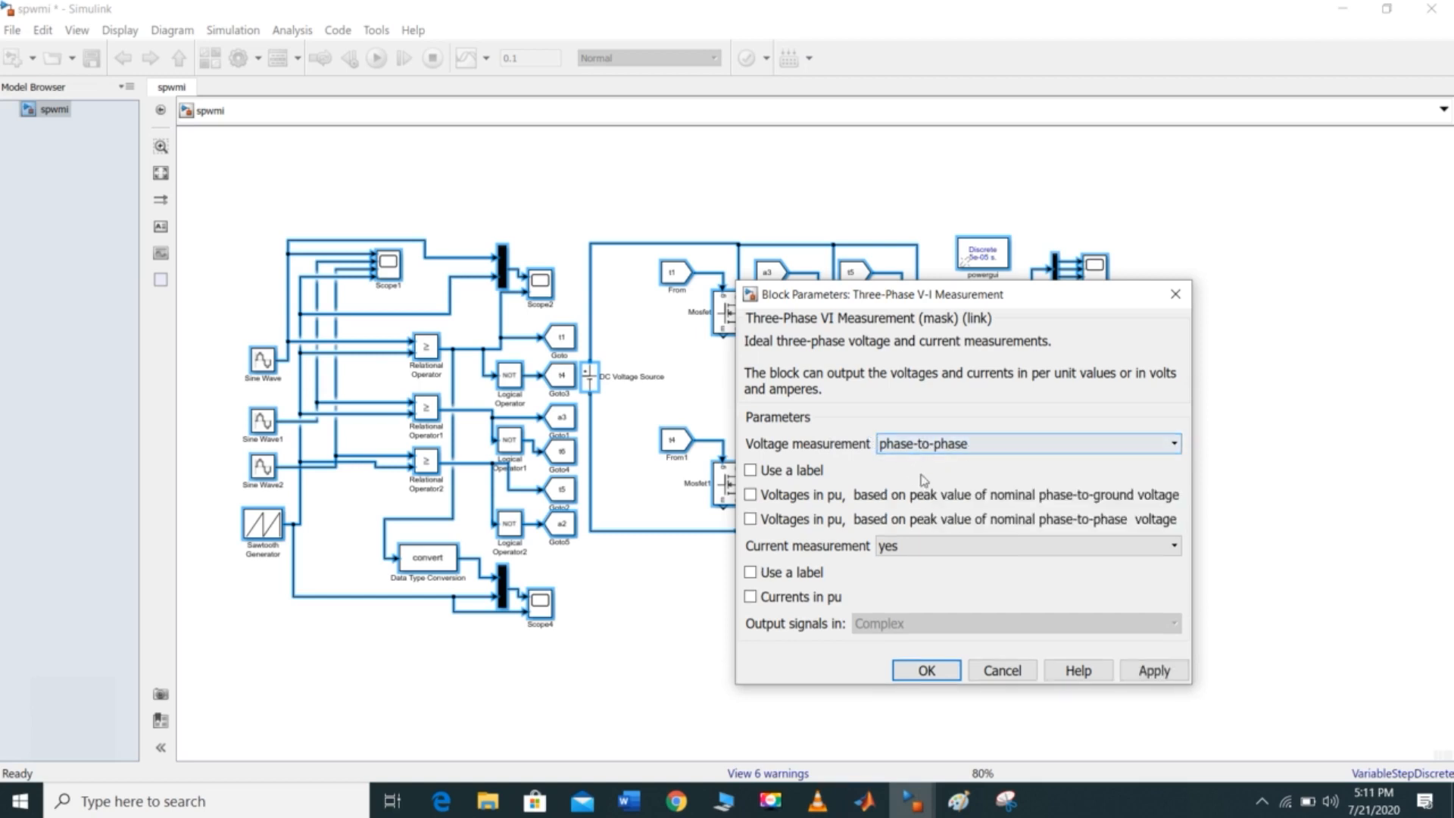
{"action": "left_click", "coordinate": [956, 445]}
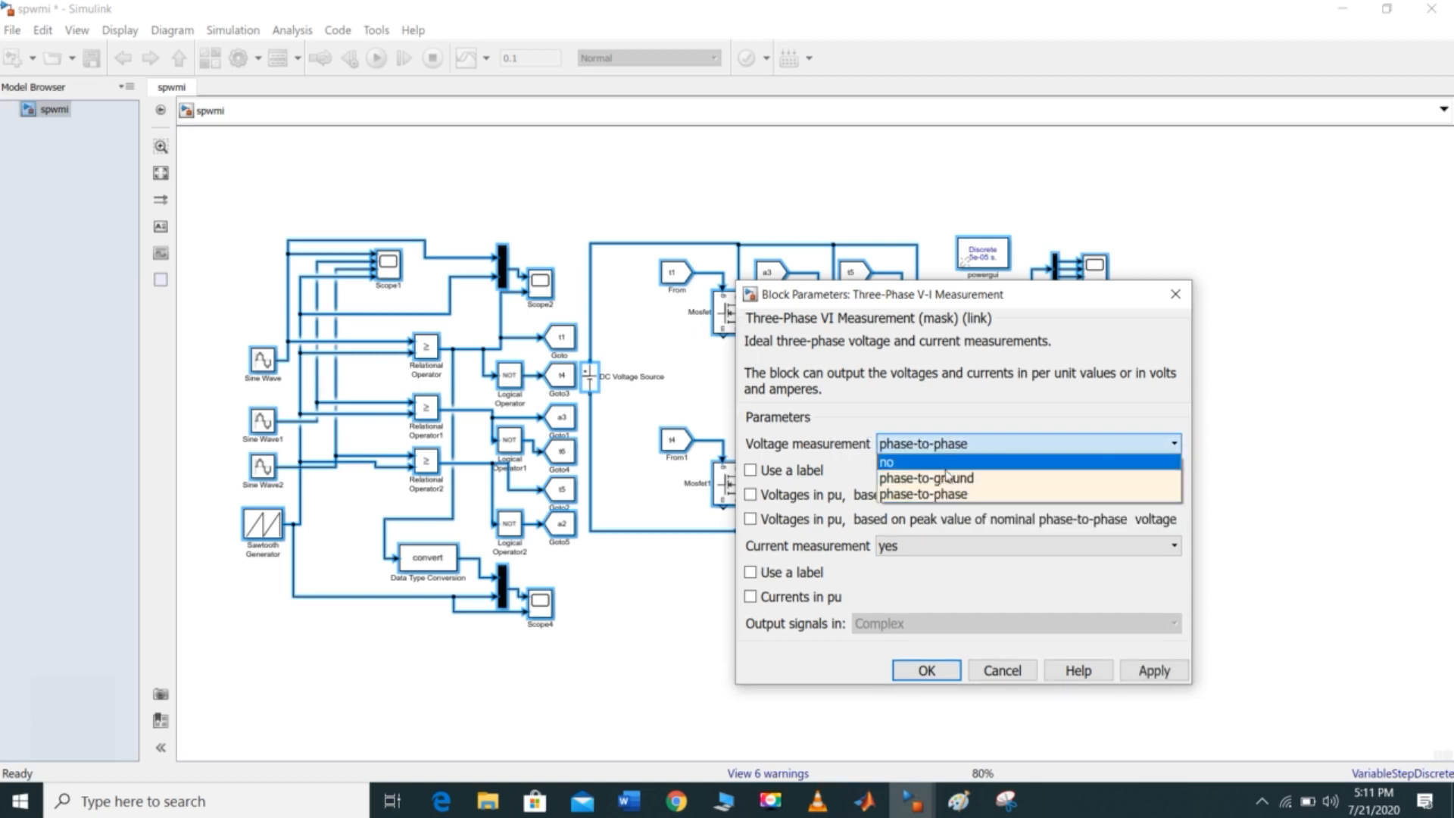
{"action": "left_click", "coordinate": [920, 497]}
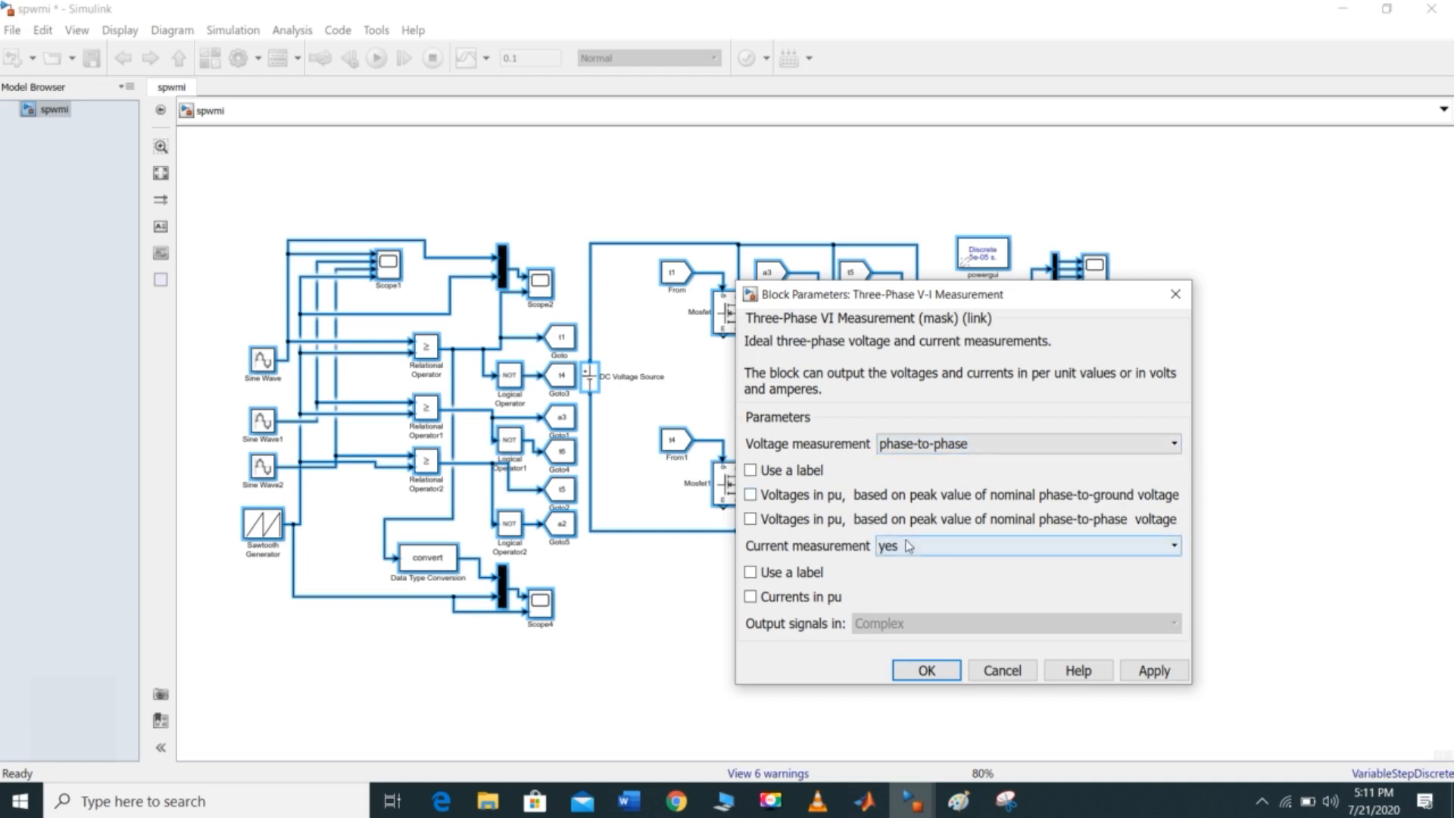
{"action": "left_click_drag", "start_coordinate": [1013, 311], "coordinate": [1043, 440]}
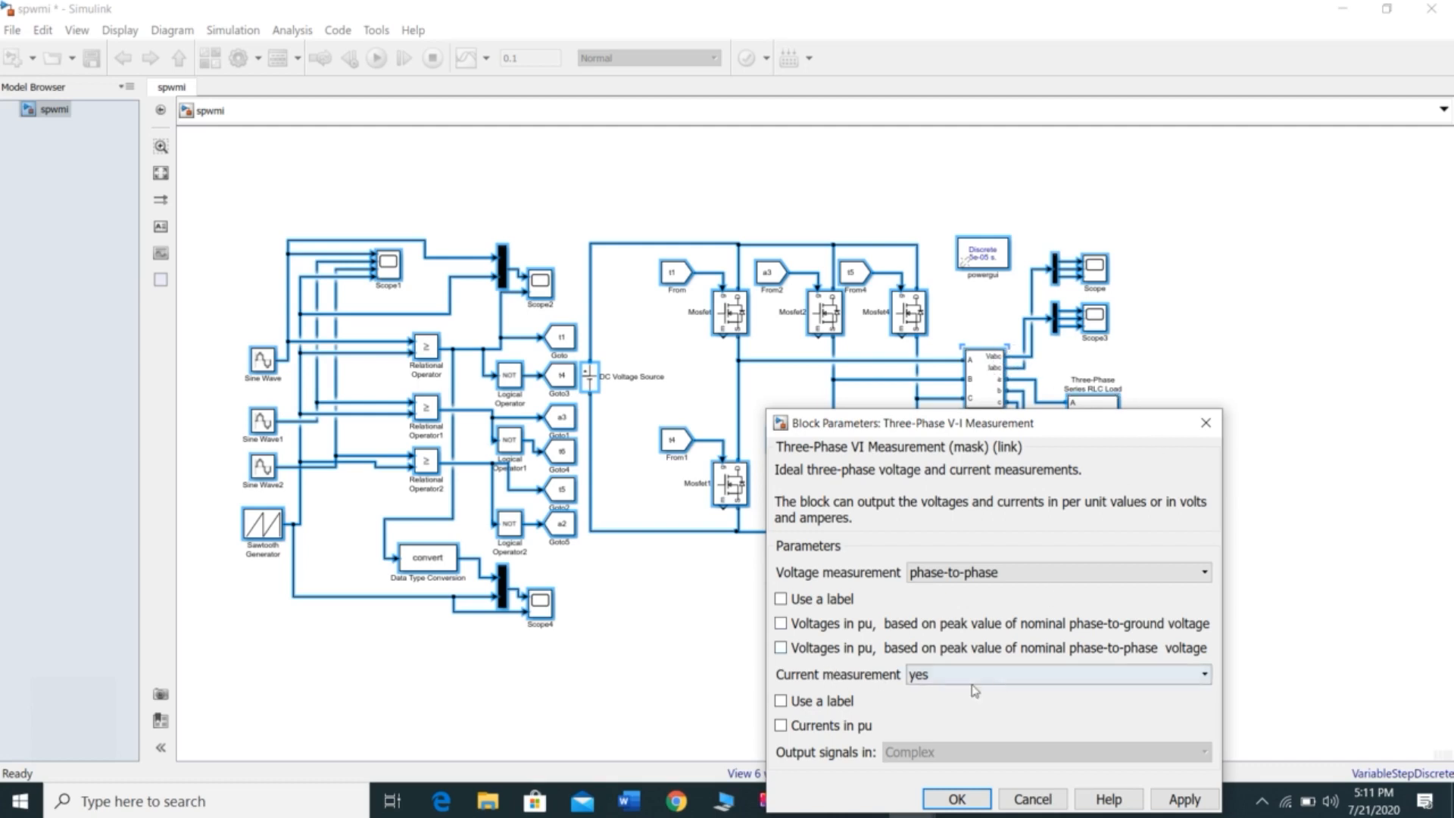
{"action": "left_click", "coordinate": [1205, 423]}
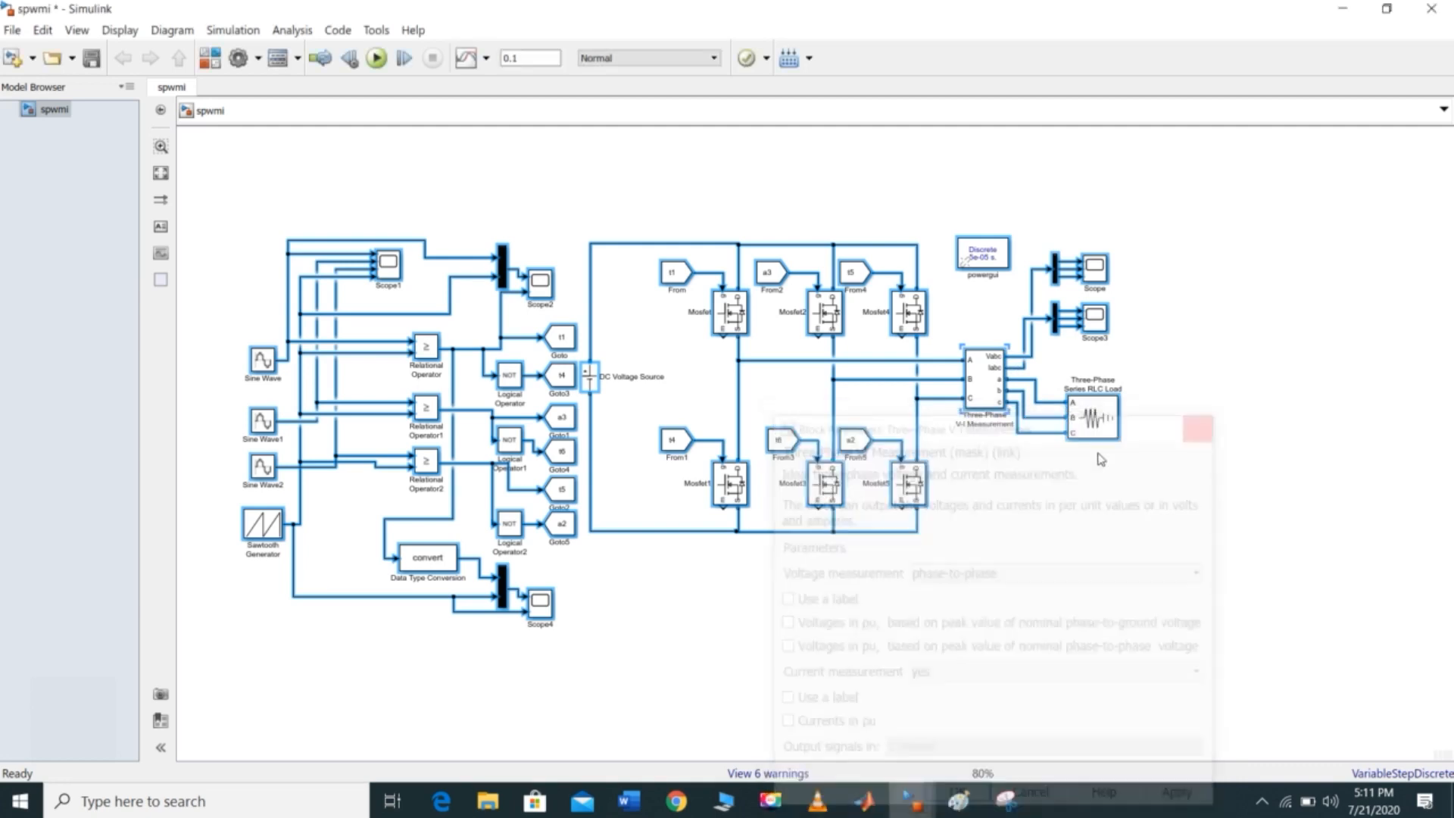
Step: Reselect the whole circuit to show the block names and inspect the parameters of the Three-Phase Series RLC Load
{"action": "left_click", "coordinate": [1193, 336]}
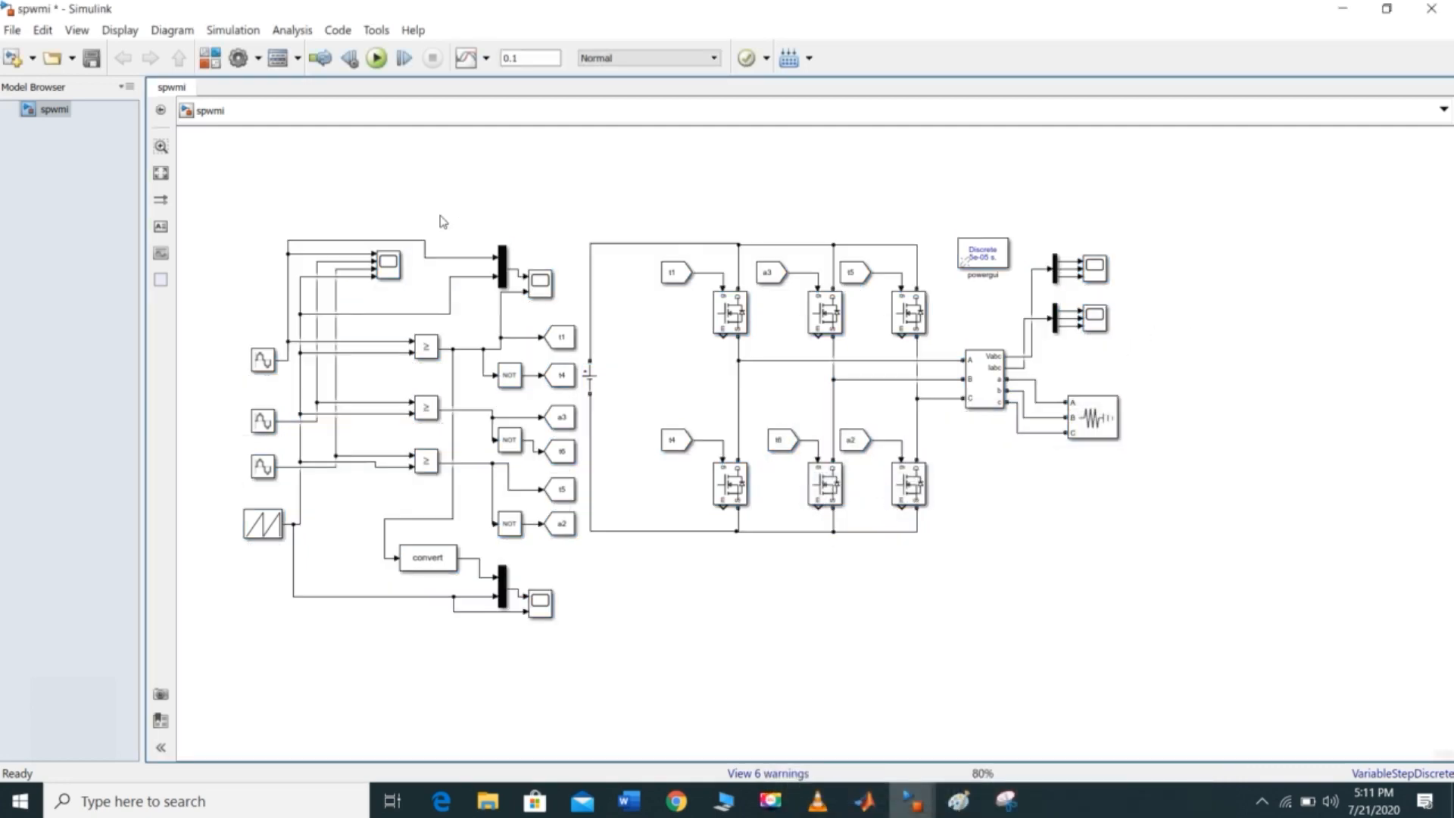
{"action": "left_click_drag", "start_coordinate": [196, 190], "coordinate": [537, 691]}
{"action": "left_click_drag", "start_coordinate": [670, 729], "coordinate": [1183, 647]}
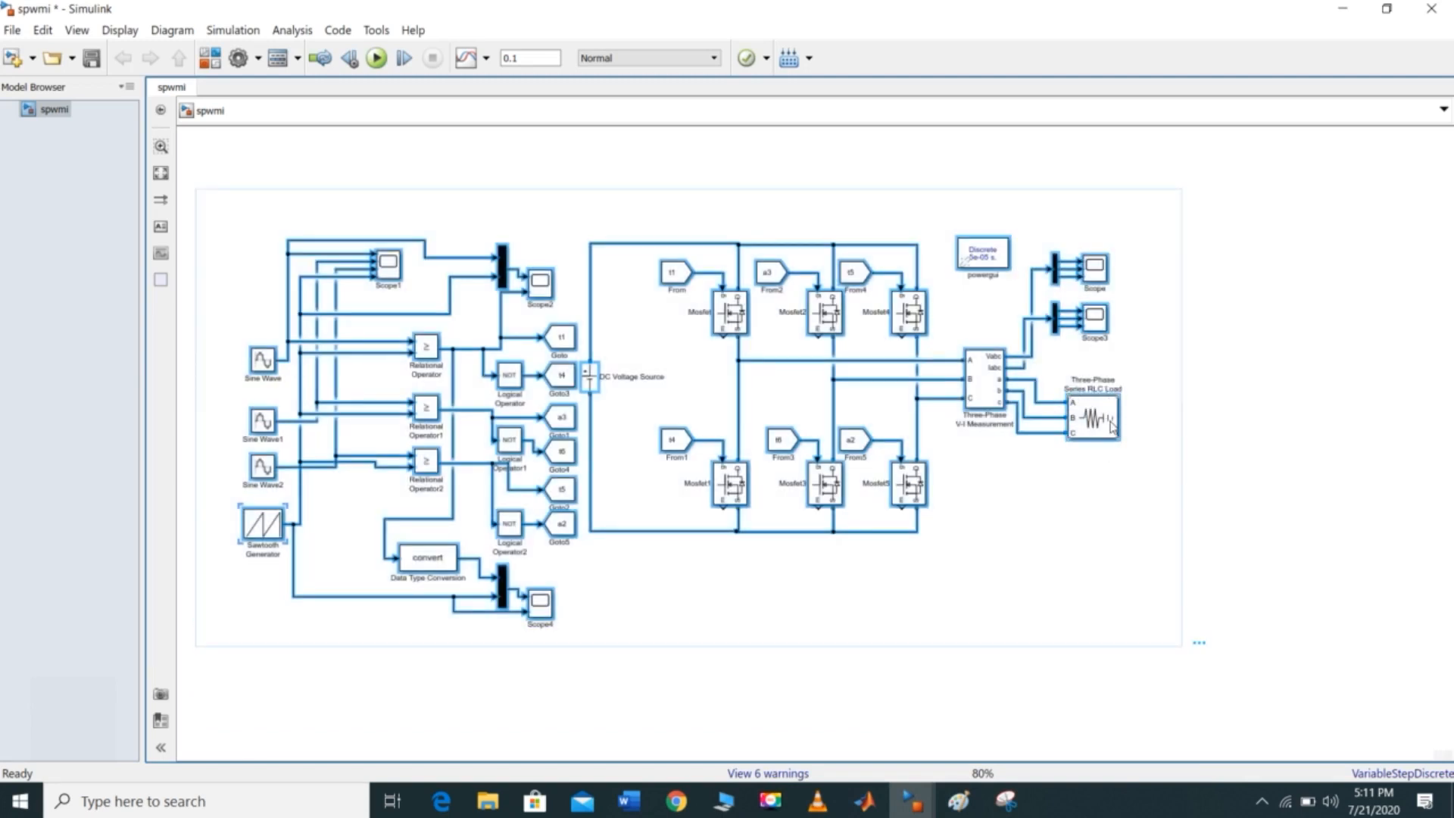
{"action": "left_click", "coordinate": [1098, 419]}
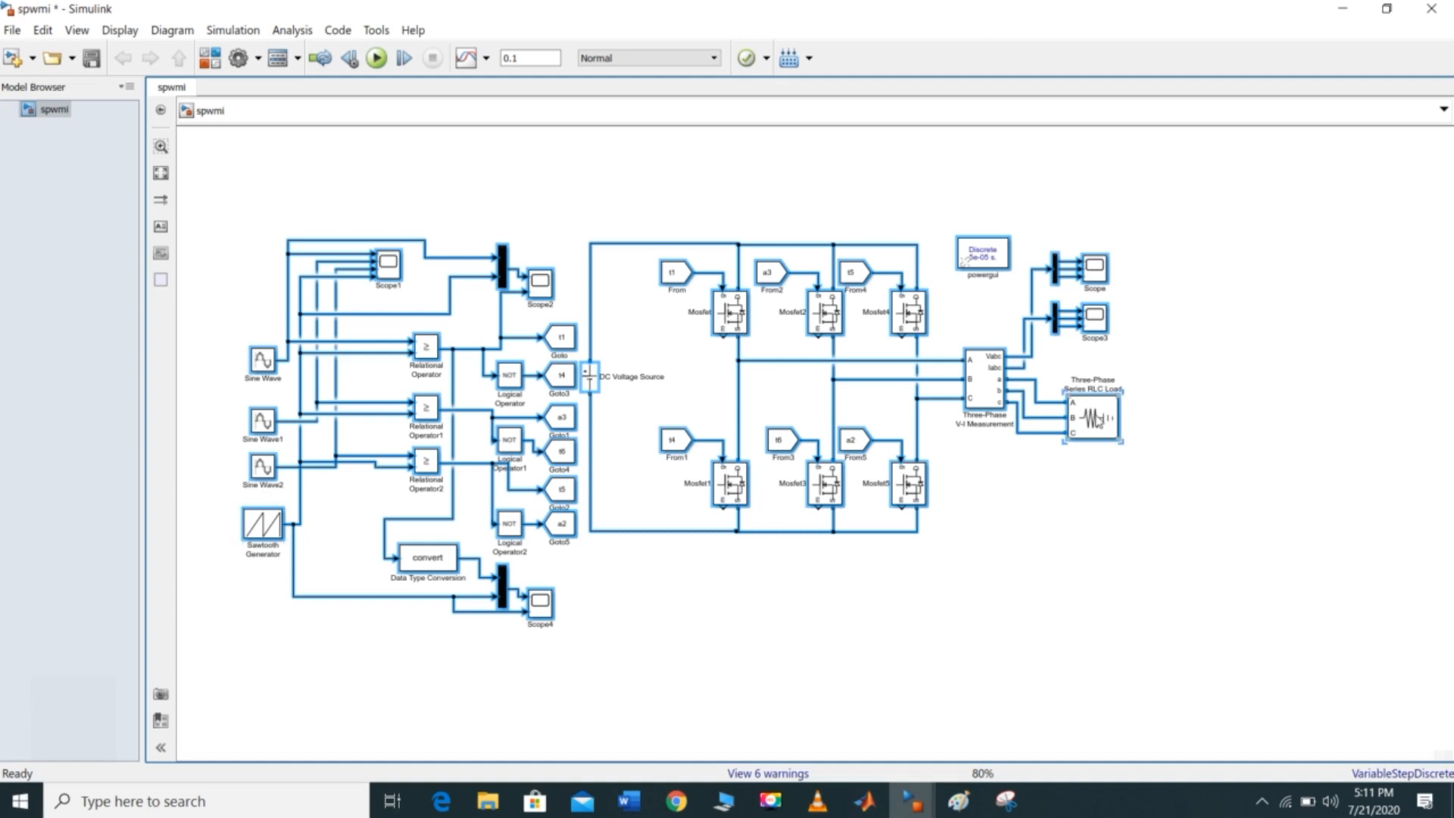
{"action": "double_click", "coordinate": [1098, 419]}
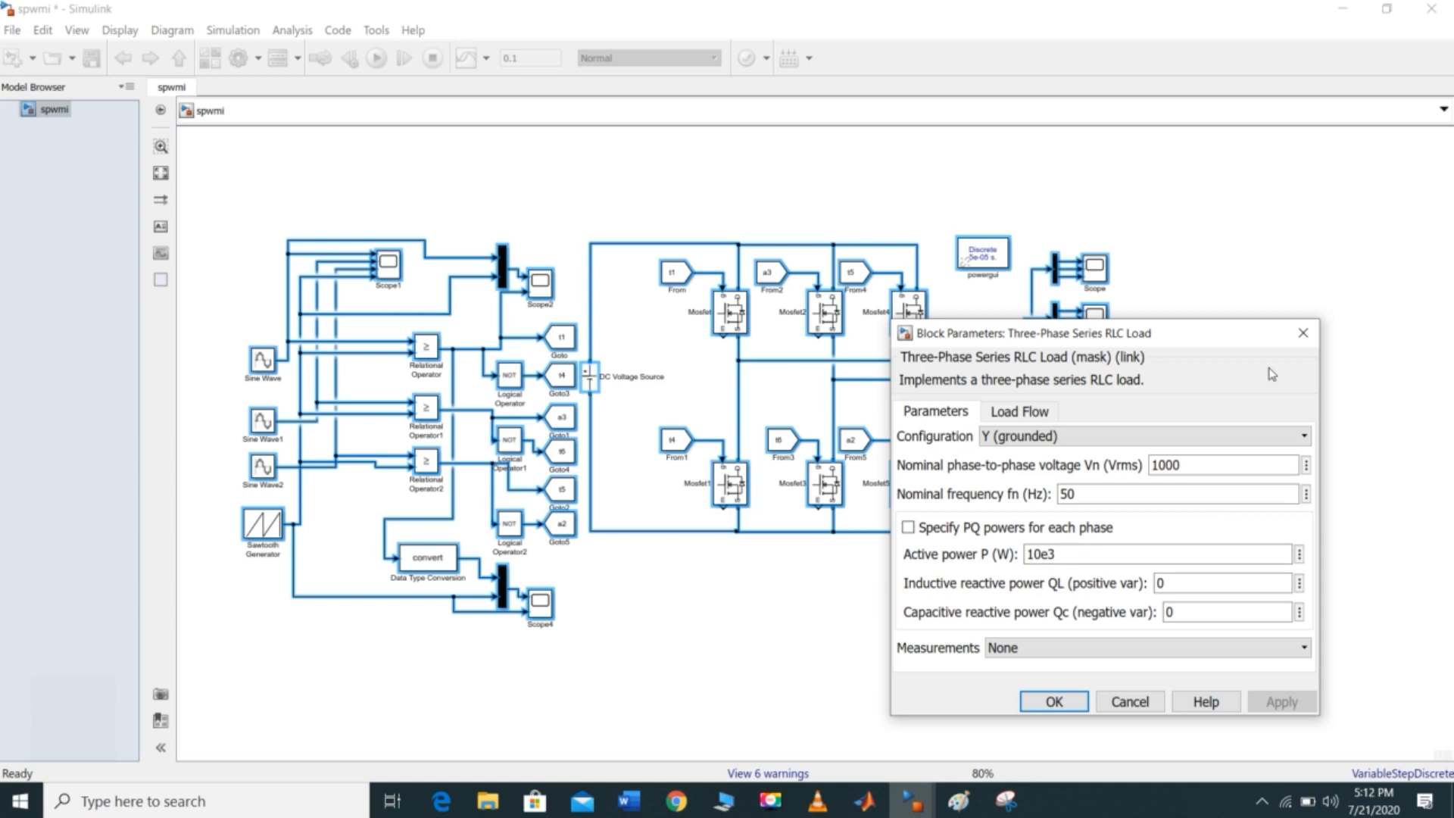
{"action": "left_click", "coordinate": [1302, 333]}
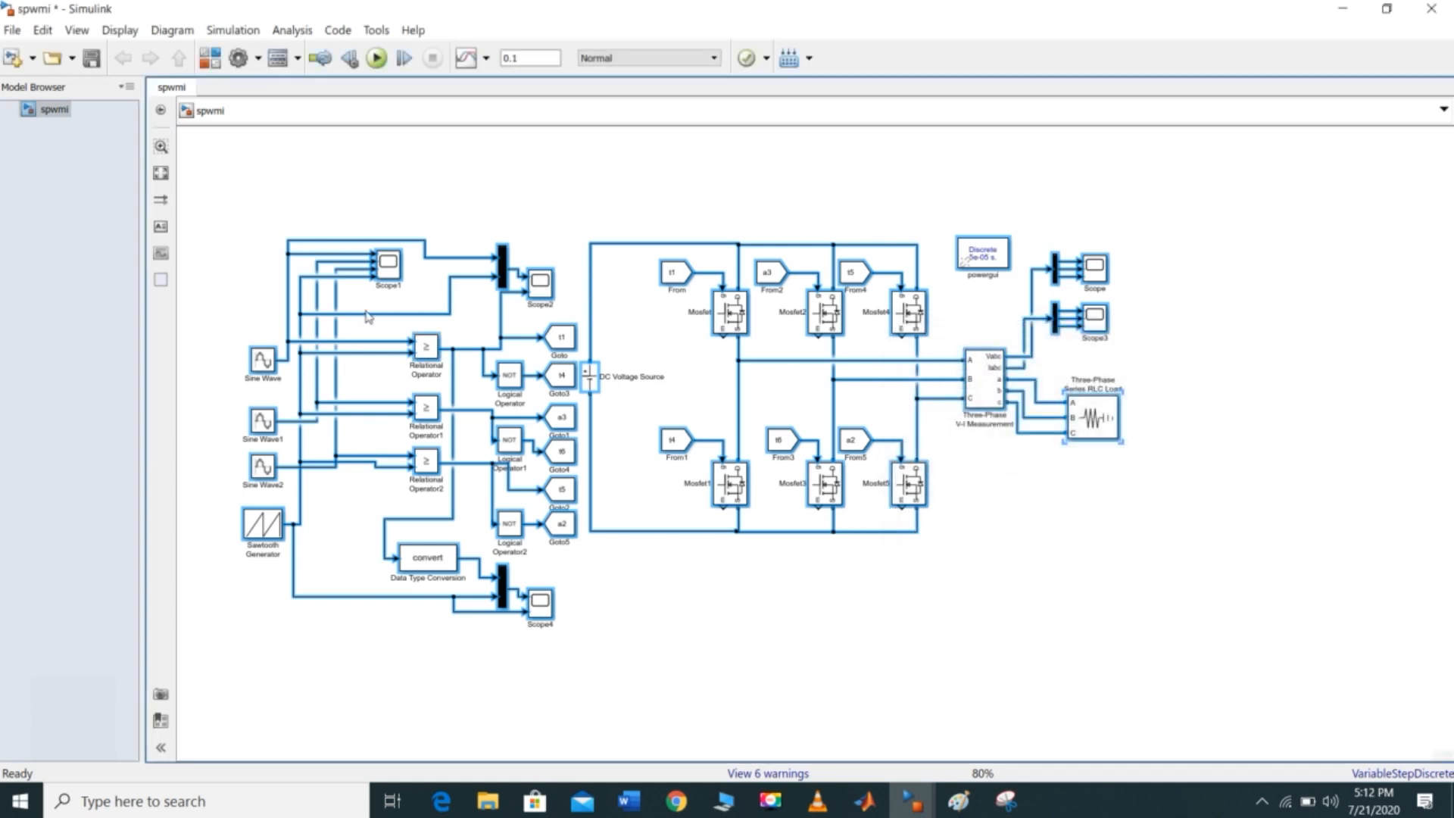
Step: Inspect the amplitude setting of the DC Voltage Source and the solver settings of the powergui block
{"action": "double_click", "coordinate": [591, 375]}
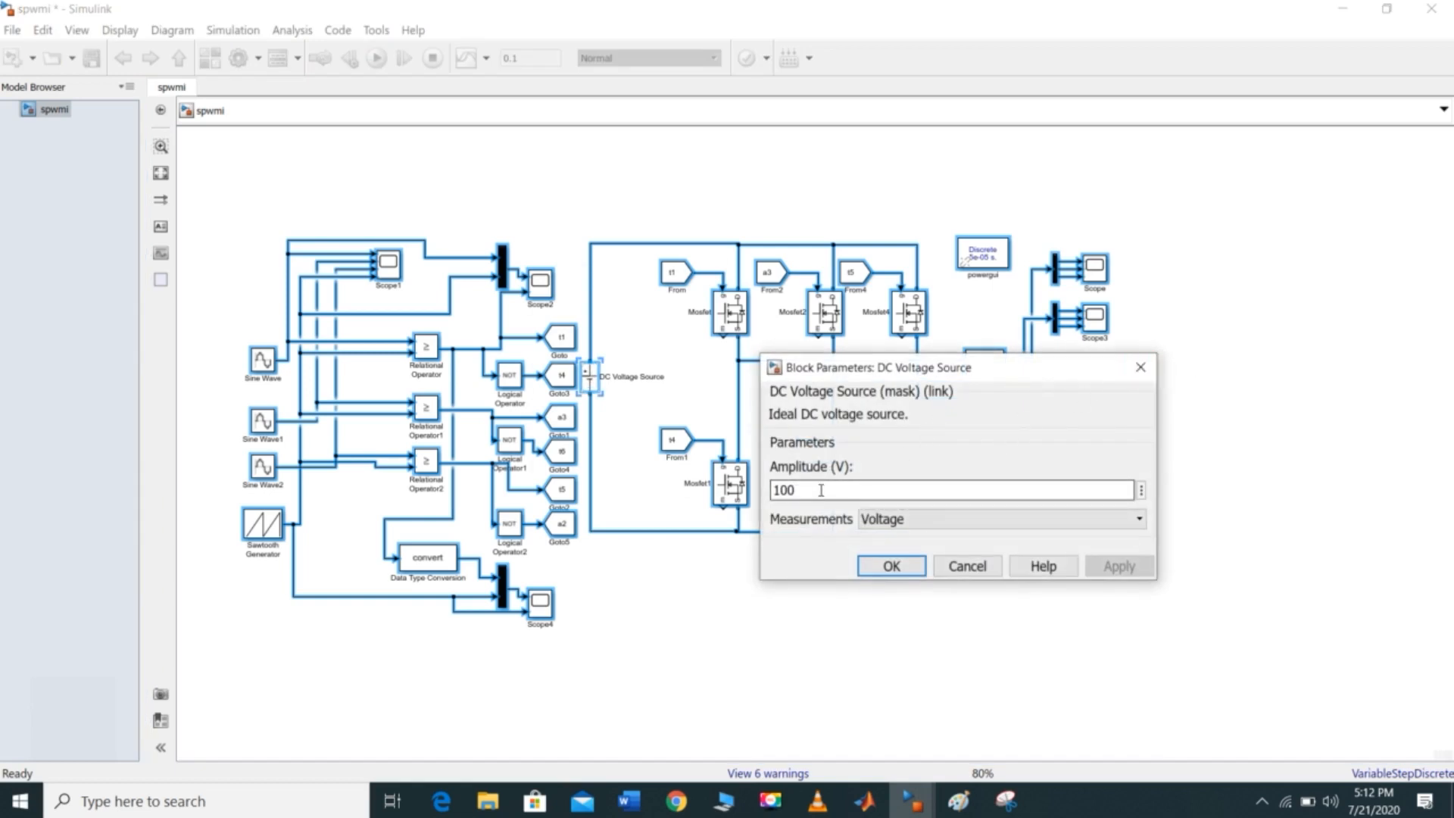
{"action": "left_click", "coordinate": [1142, 368]}
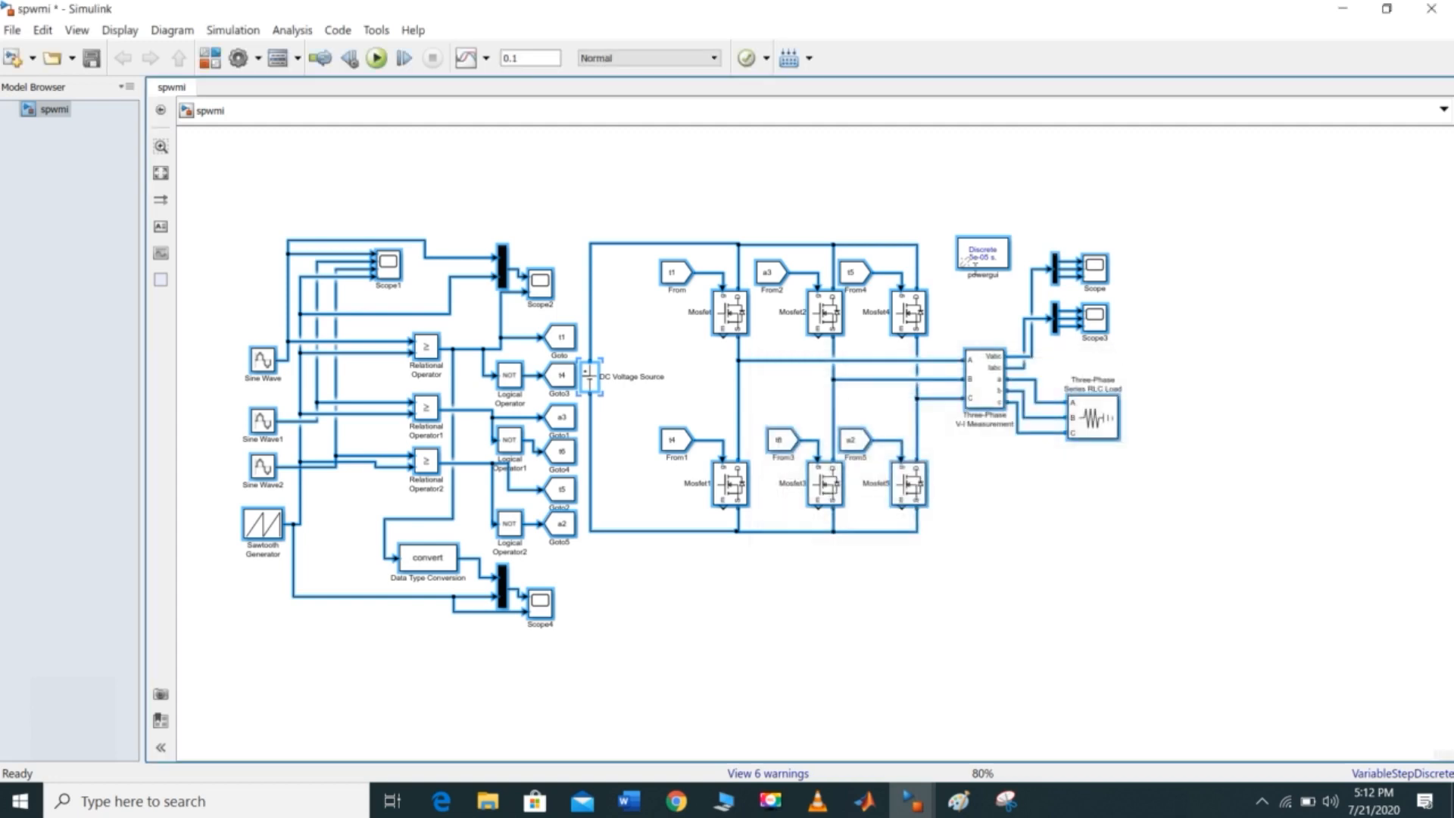
{"action": "double_click", "coordinate": [995, 257]}
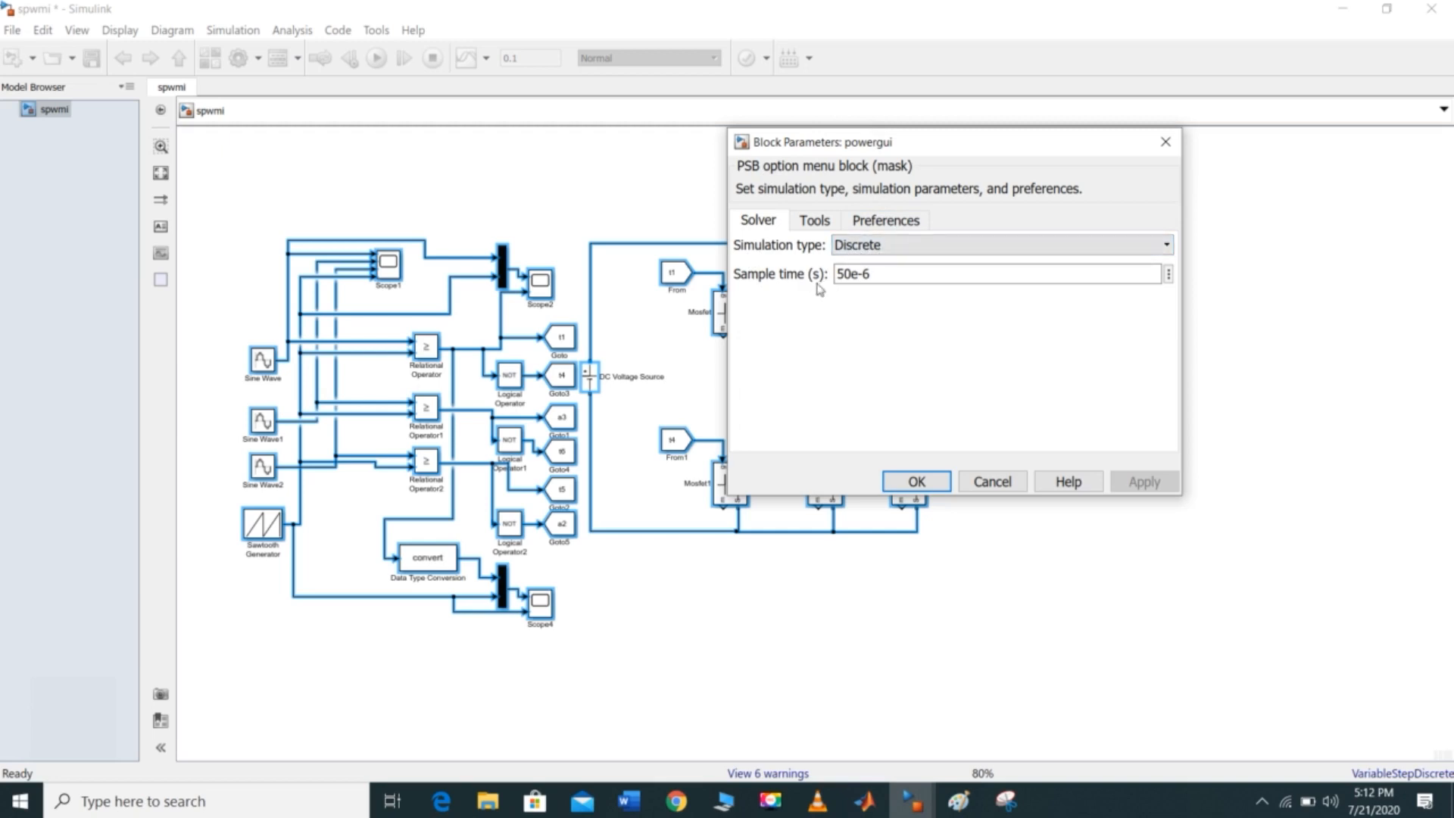
{"action": "left_click", "coordinate": [1166, 141]}
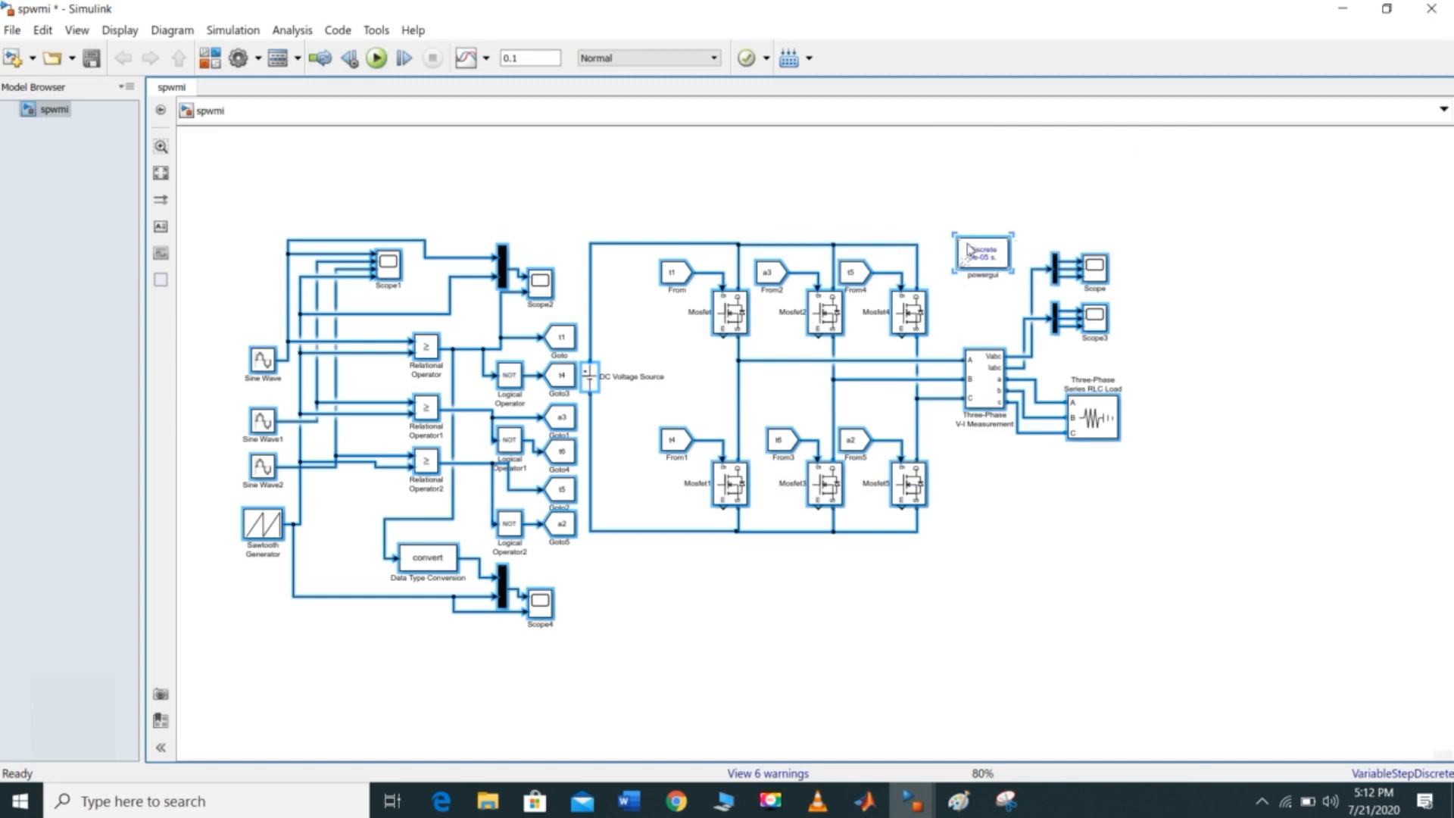
Step: Review the model's solver configuration, including its additional parameters, and recheck the simulation type and sample time in powergui
{"action": "left_click", "coordinate": [247, 34]}
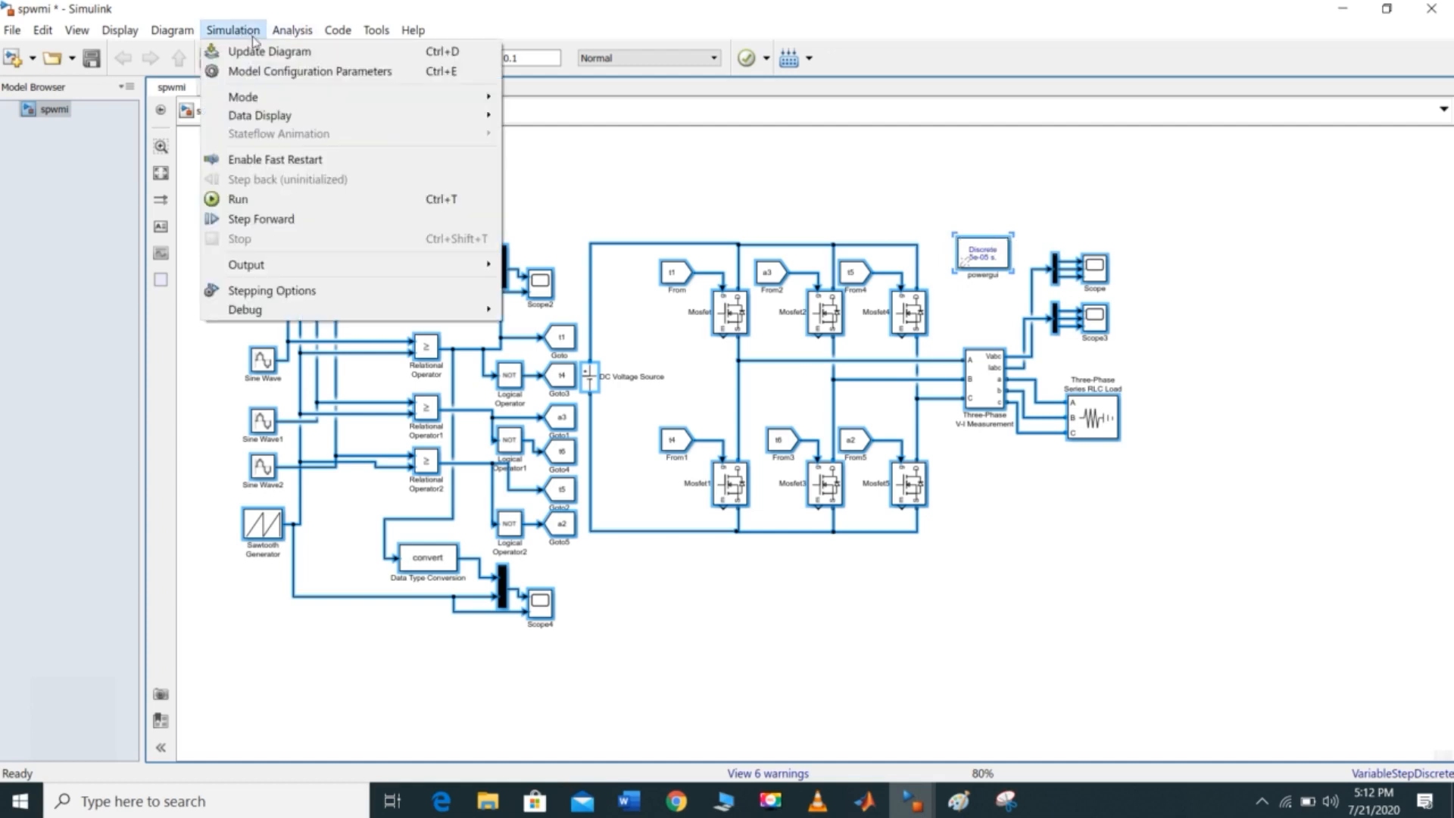
{"action": "left_click", "coordinate": [260, 72]}
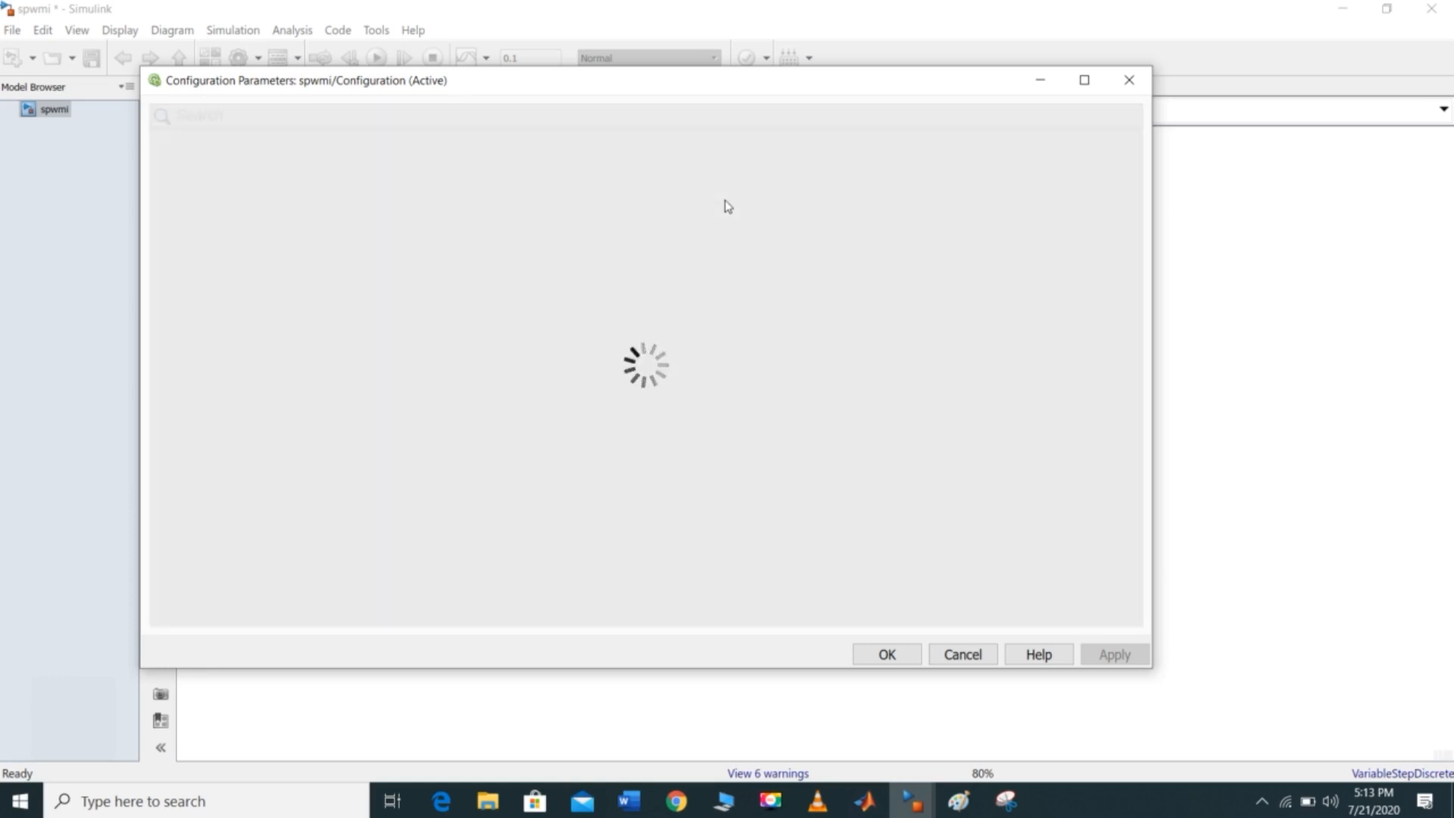
{"action": "left_click", "coordinate": [1040, 79]}
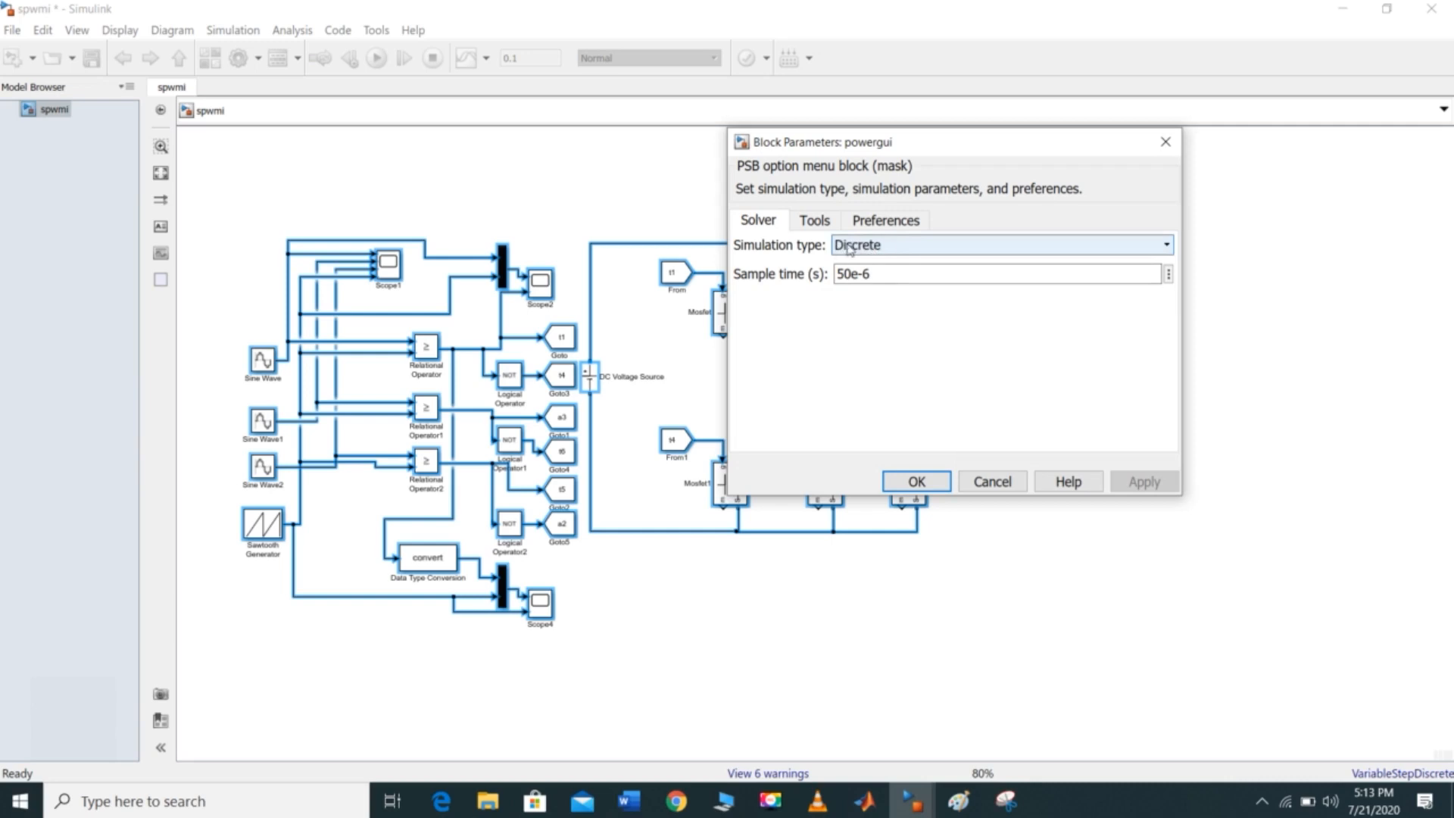
{"action": "left_click", "coordinate": [1166, 141]}
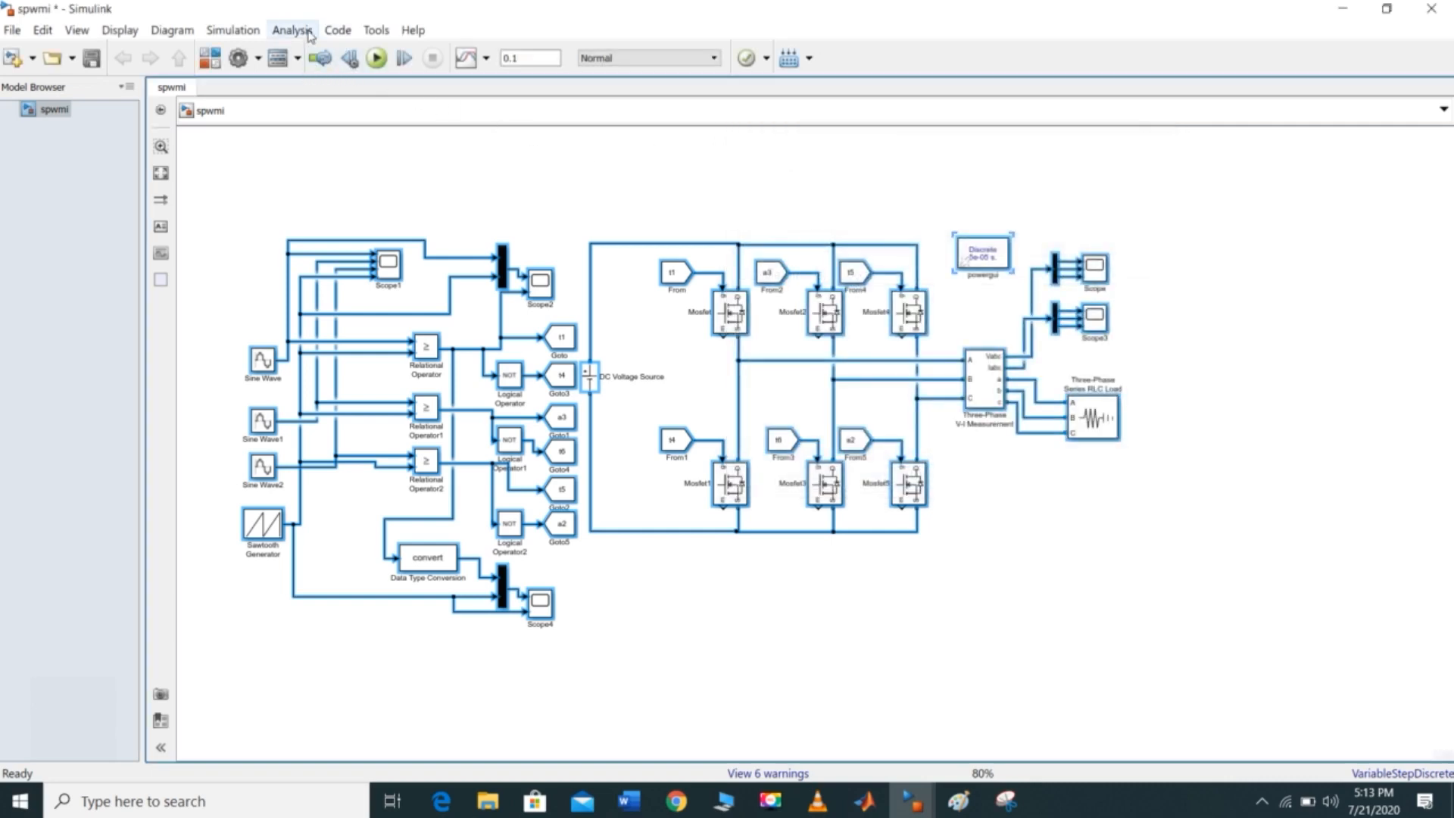
{"action": "left_click", "coordinate": [234, 30]}
{"action": "left_click", "coordinate": [288, 73]}
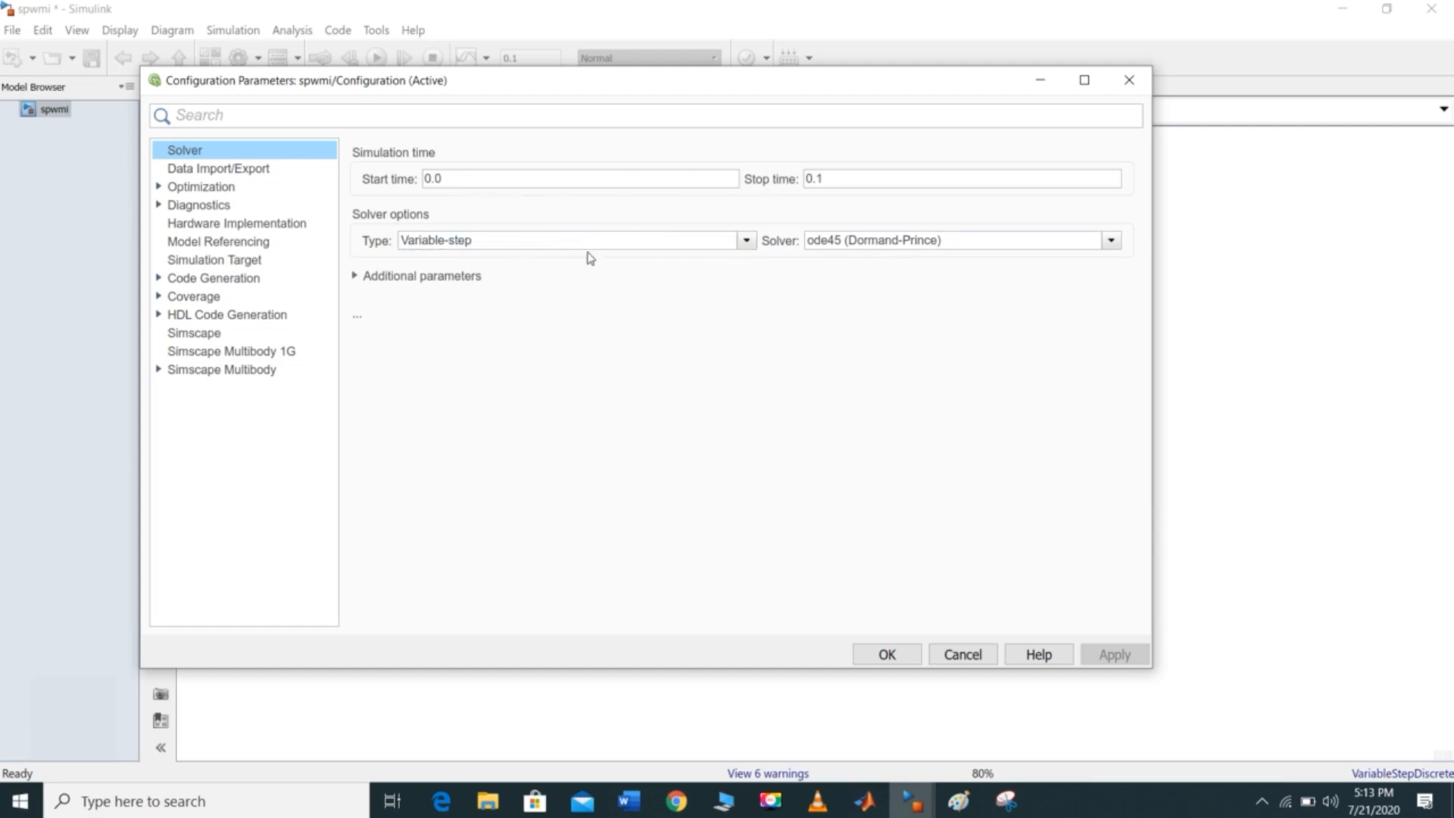
{"action": "left_click", "coordinate": [353, 276]}
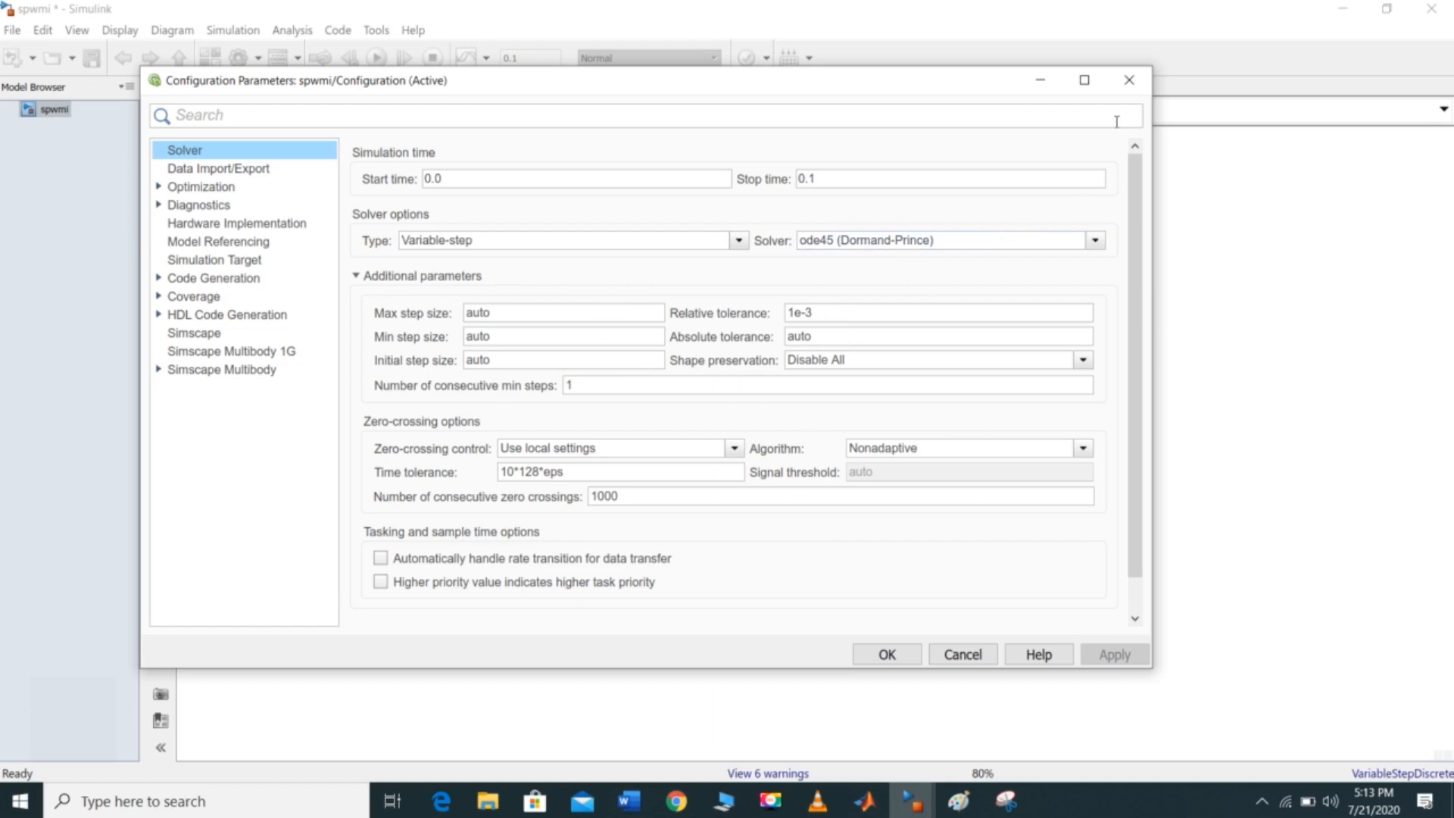
{"action": "left_click", "coordinate": [1134, 87]}
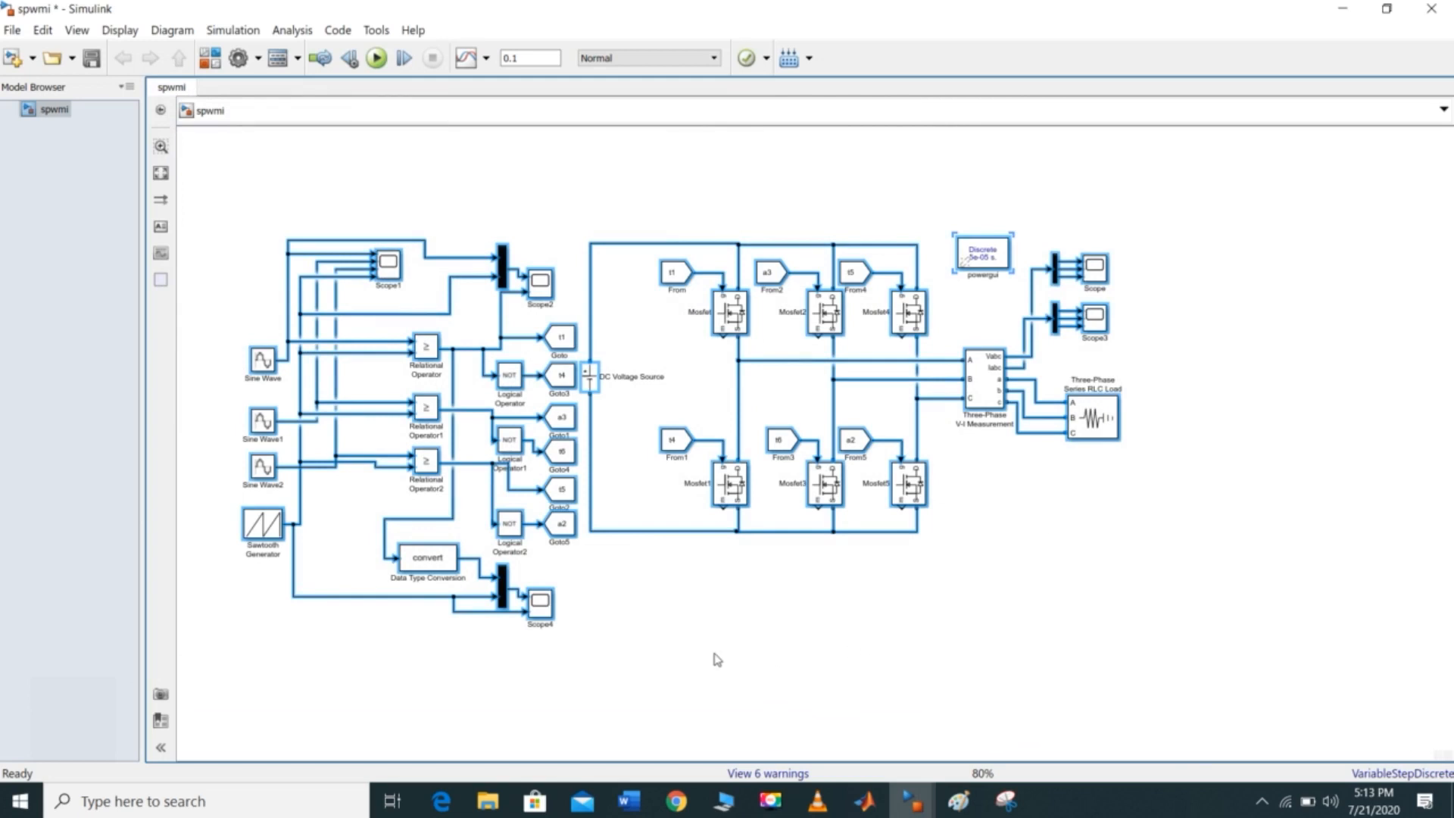
Step: Clear the selection, run the simulation, and view the sine and sawtooth waveforms in Scope1 scaled to fit the axes
{"action": "left_click", "coordinate": [661, 584]}
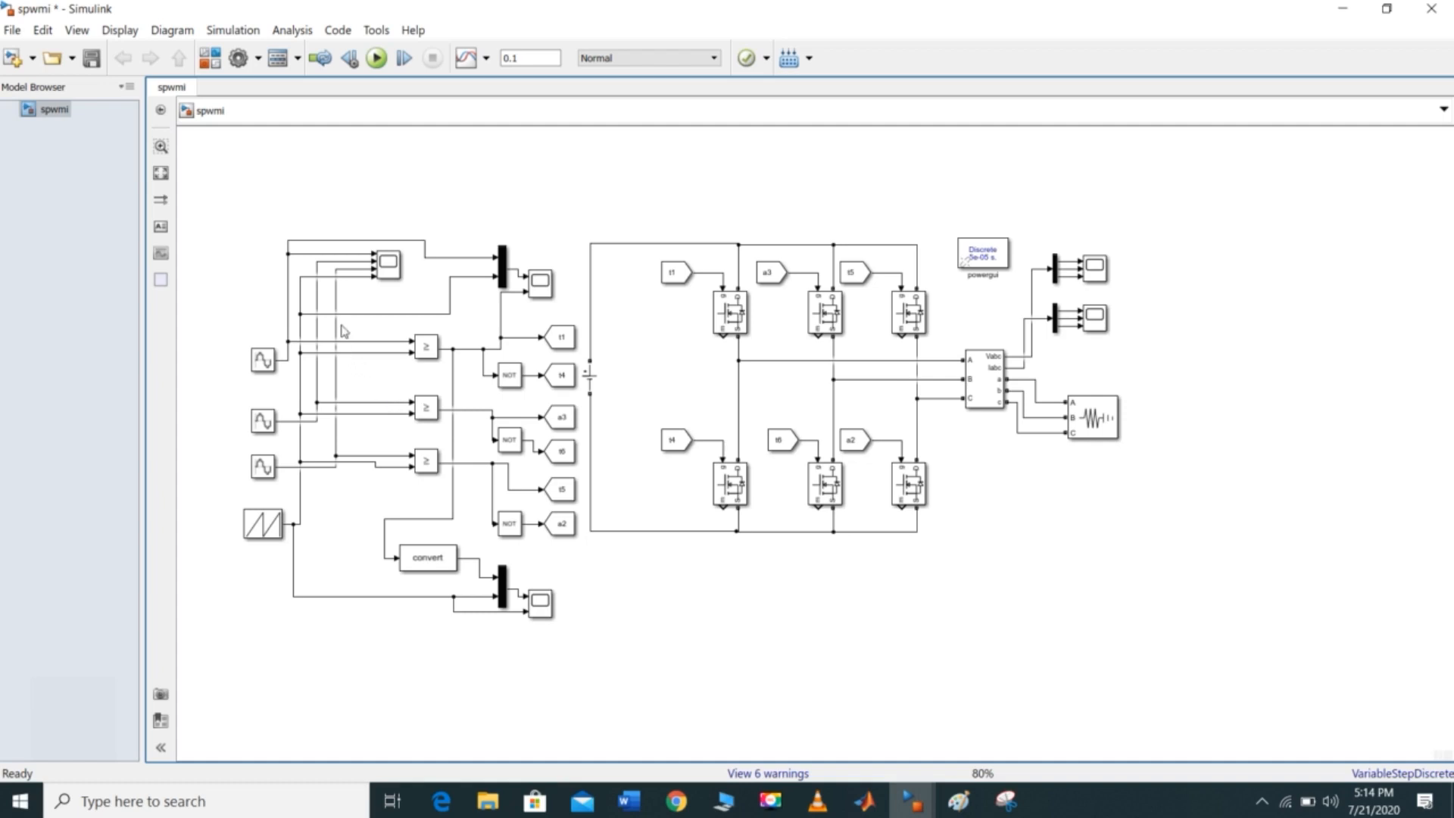
{"action": "left_click", "coordinate": [376, 59]}
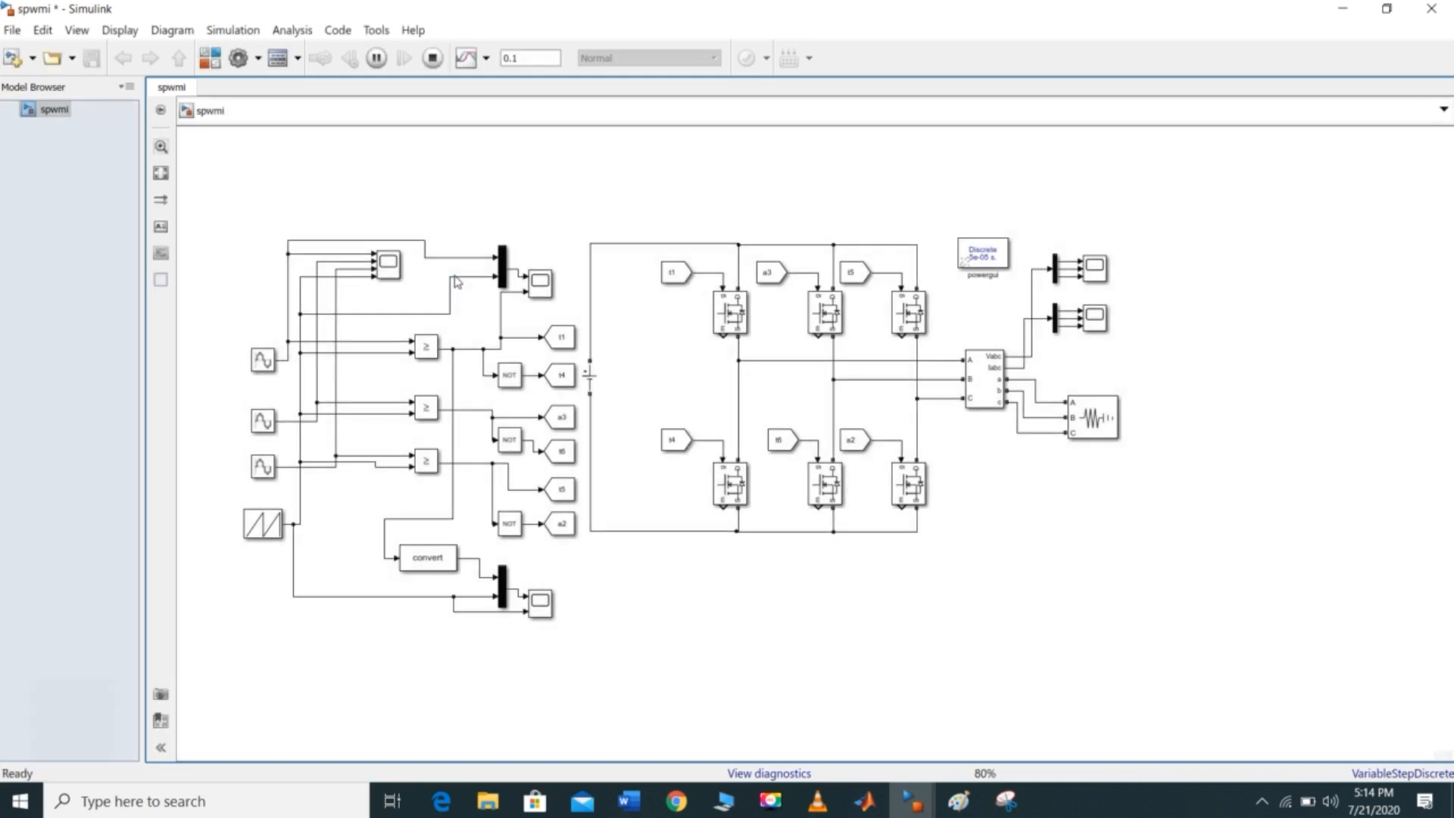
{"action": "left_click", "coordinate": [388, 266]}
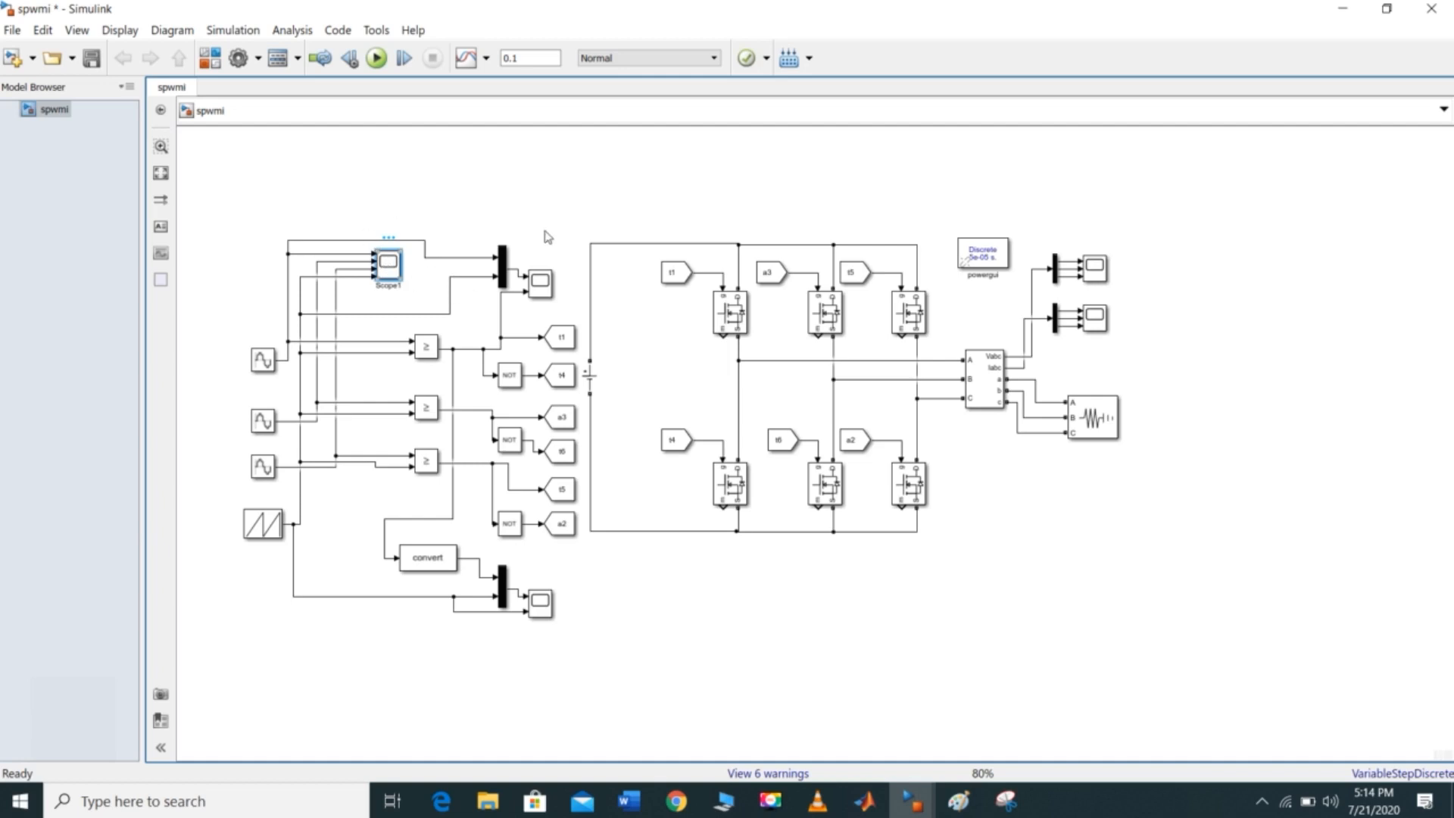
{"action": "double_click", "coordinate": [399, 256]}
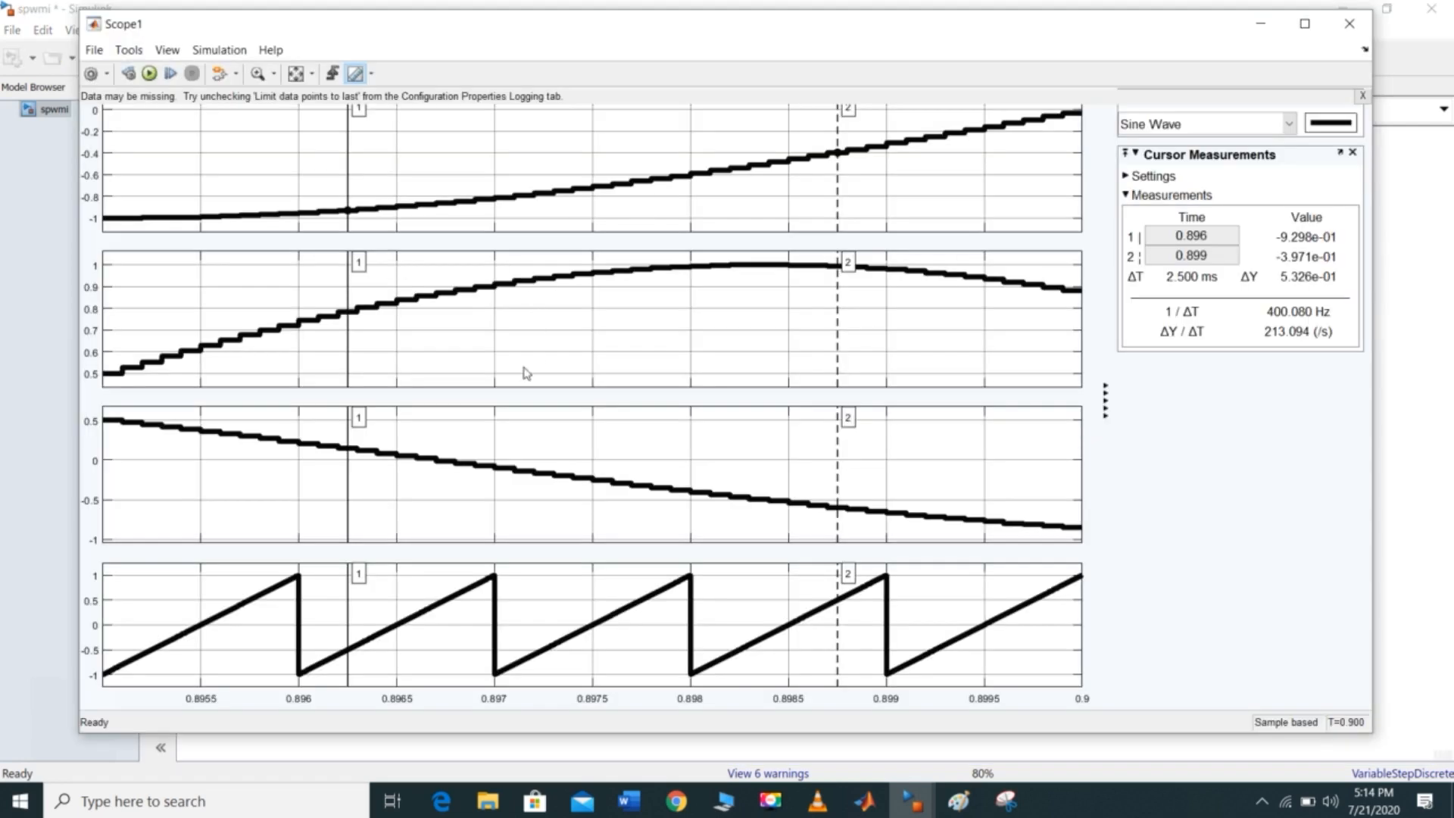
{"action": "left_click", "coordinate": [297, 75]}
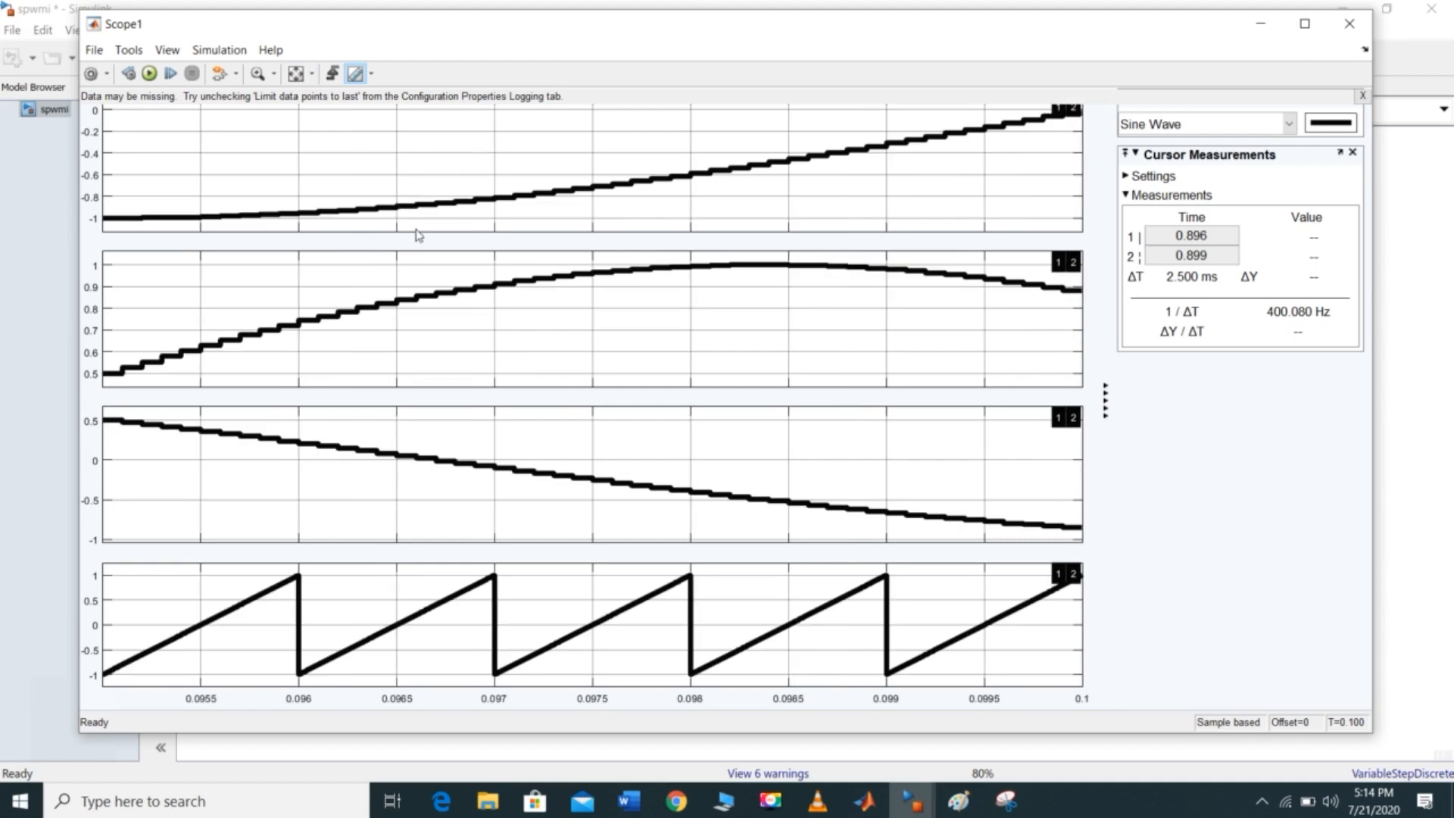
Step: Hide the data notice and trace selection in Scope1 and examine its three sine waves and sawtooth wave full screen
{"action": "left_click", "coordinate": [1362, 96]}
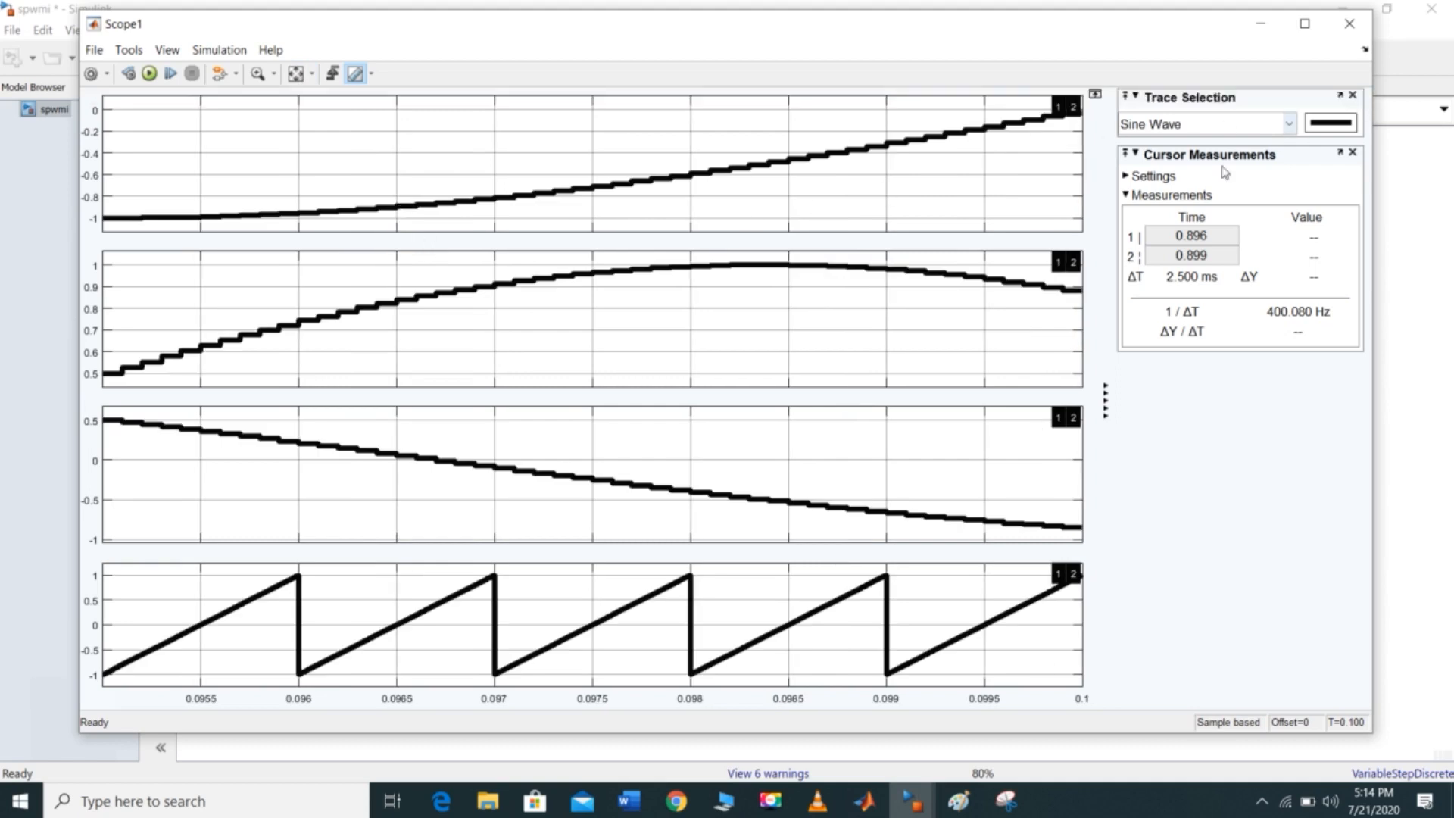
{"action": "left_click", "coordinate": [1353, 99]}
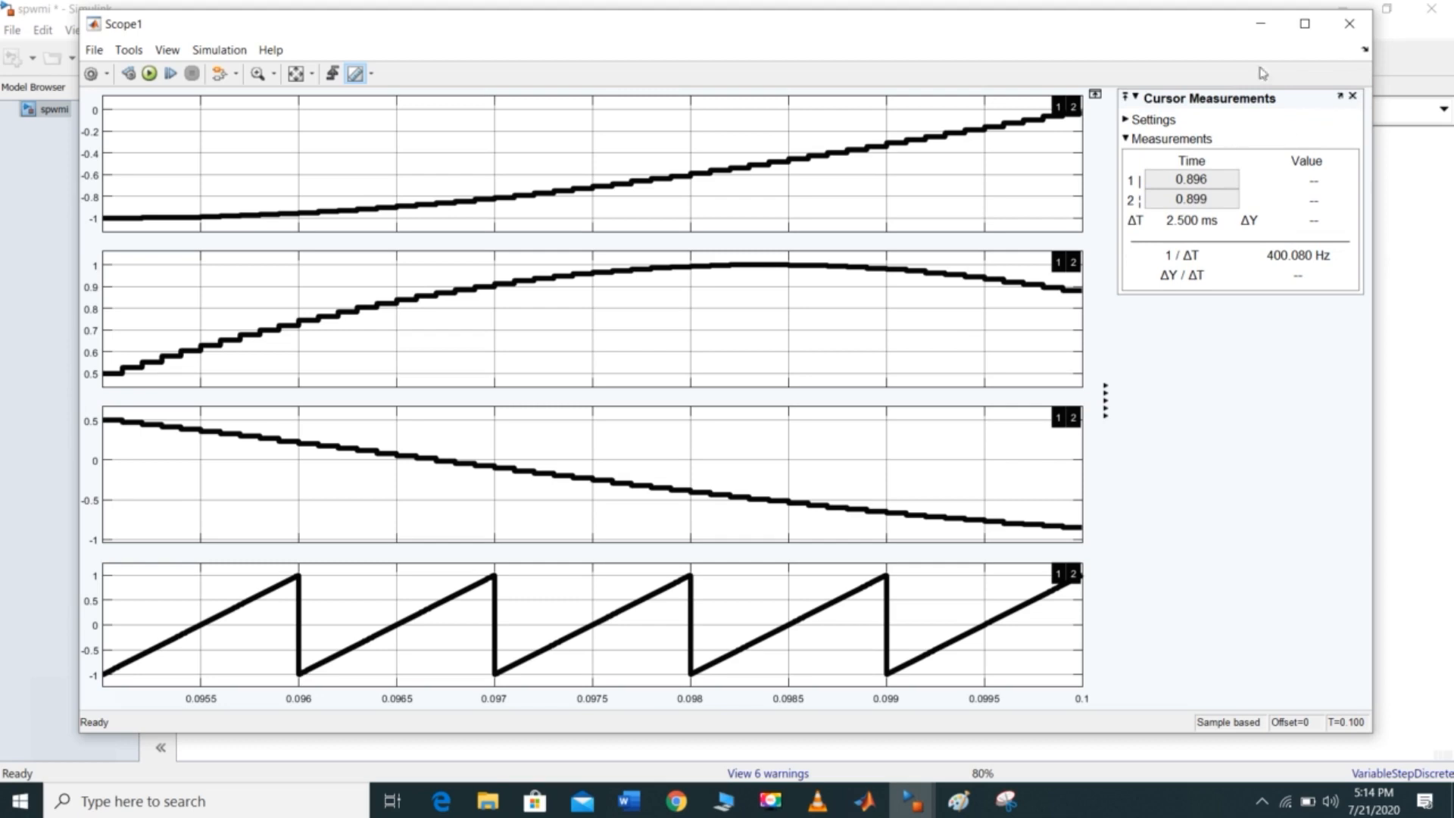
{"action": "left_click", "coordinate": [1305, 24]}
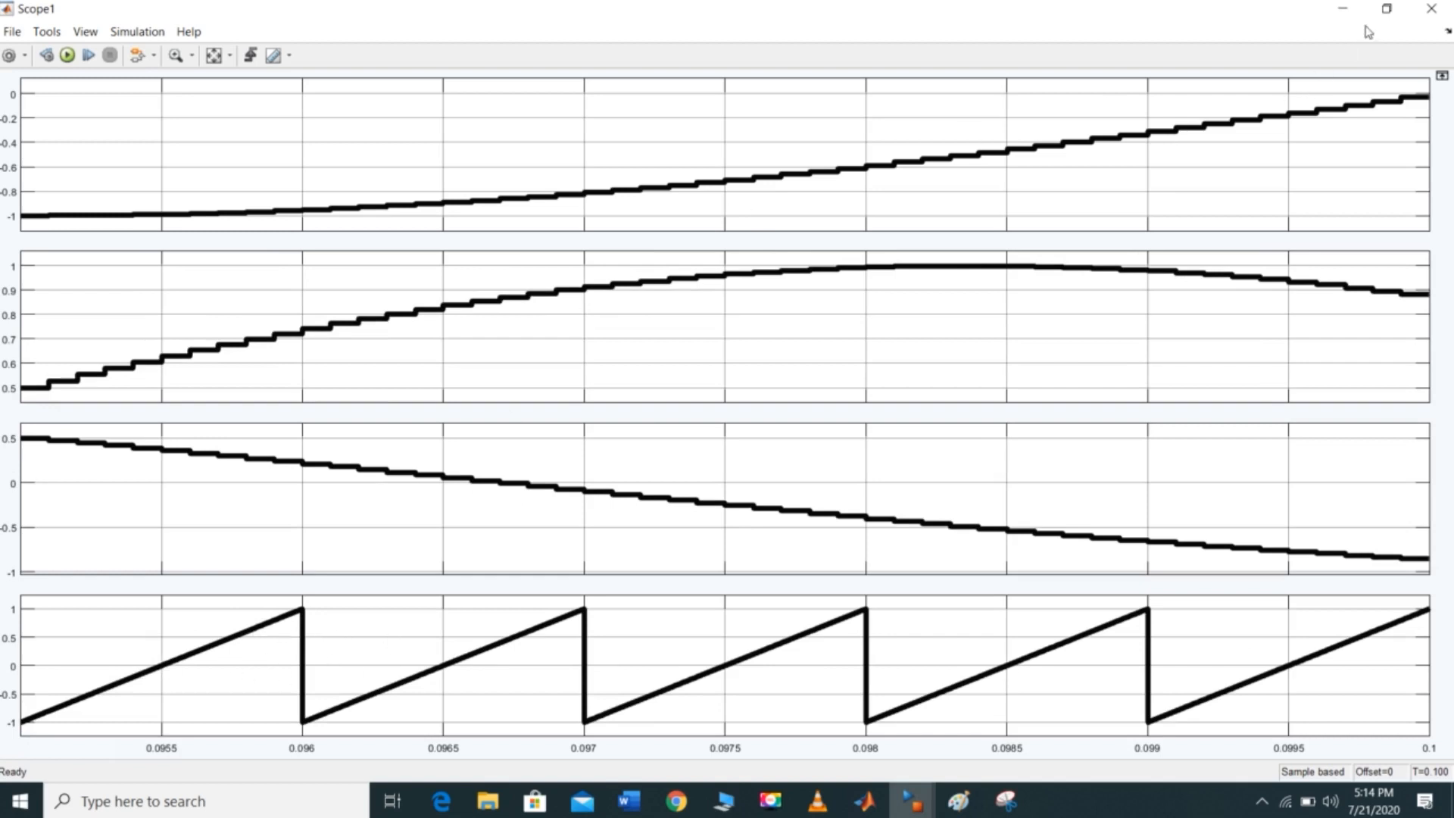
{"action": "left_click", "coordinate": [1343, 9]}
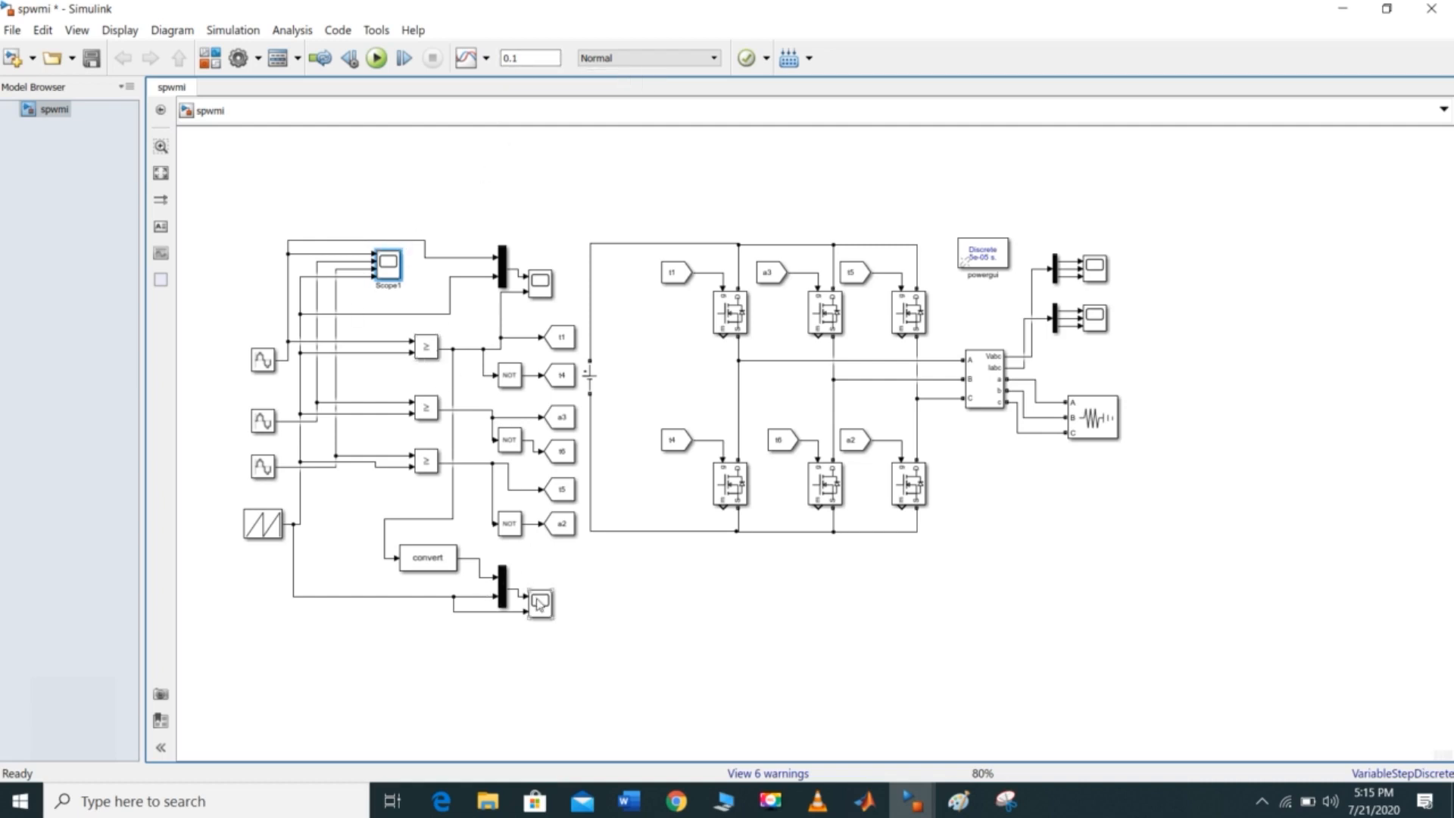
Step: Examine the sine versus sawtooth comparison and resulting pulses in Scope2, zoomed to about 0.009 to 0.026 s
{"action": "double_click", "coordinate": [542, 291]}
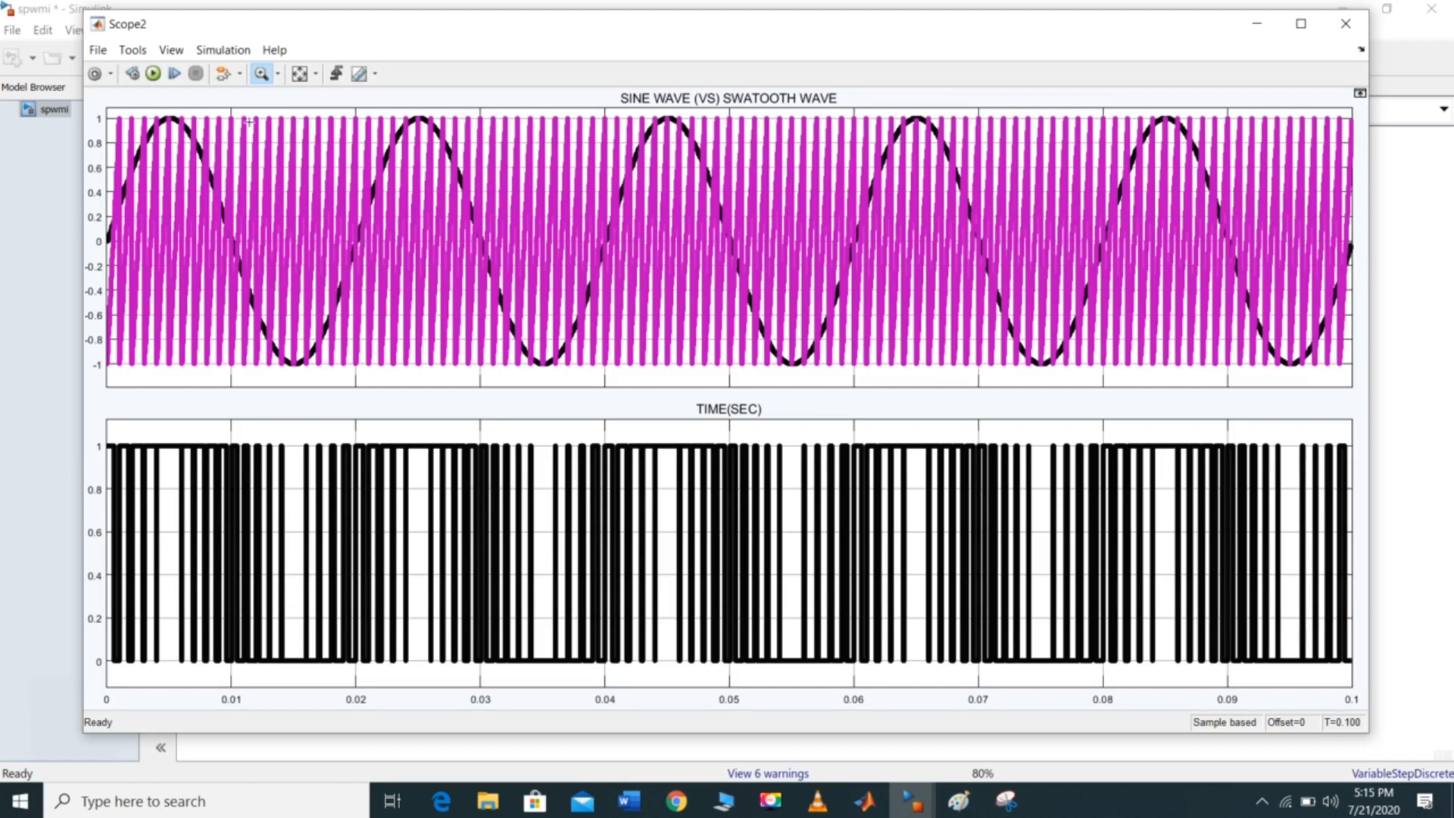
{"action": "left_click_drag", "start_coordinate": [217, 109], "coordinate": [429, 375]}
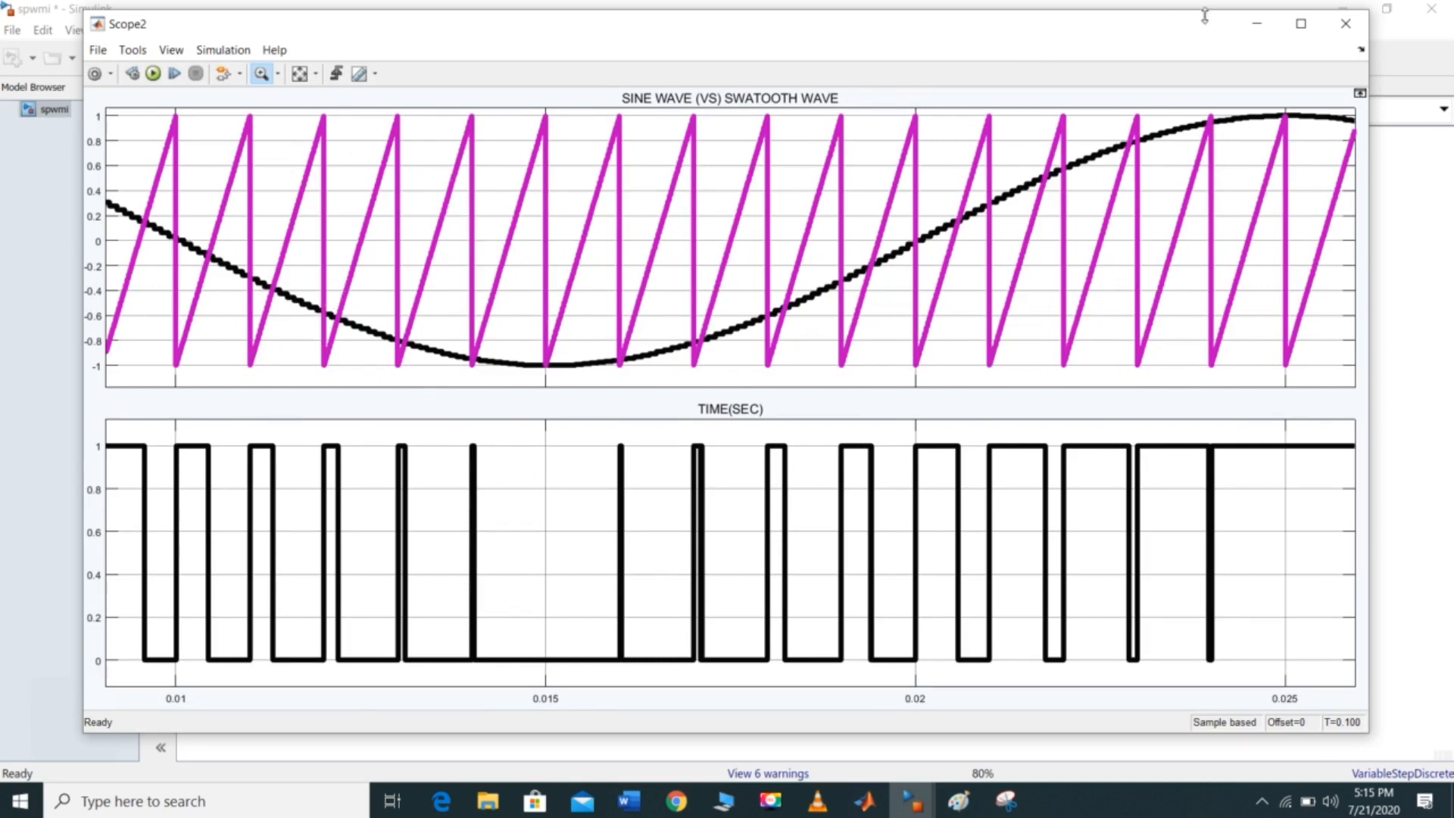
{"action": "left_click", "coordinate": [1258, 23]}
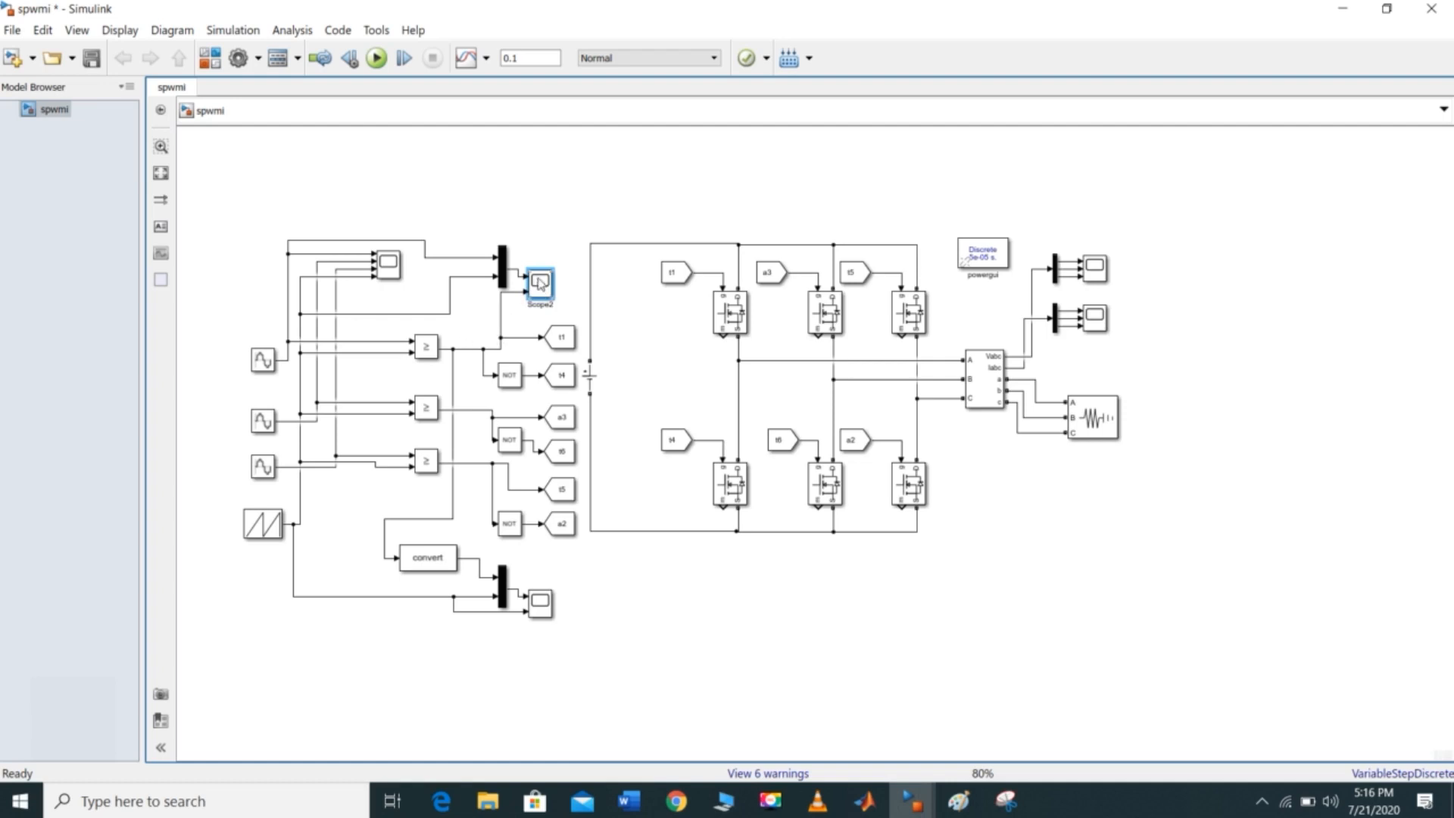
Step: Reopen Scope2 full screen, scale it to fit the axes, and examine the pulses zoomed to about 0.018 to 0.04 s
{"action": "double_click", "coordinate": [539, 283]}
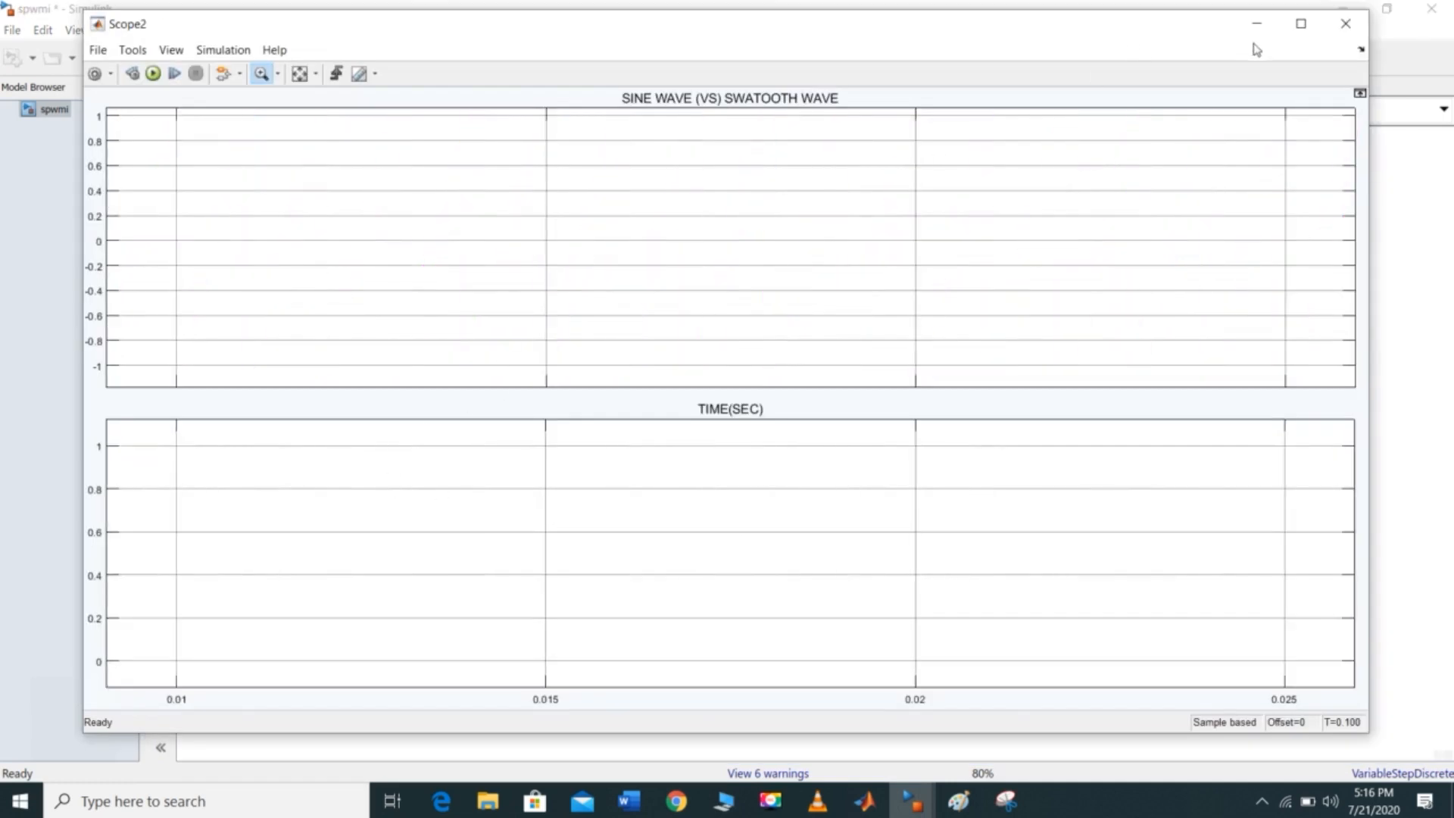
{"action": "left_click", "coordinate": [1301, 25]}
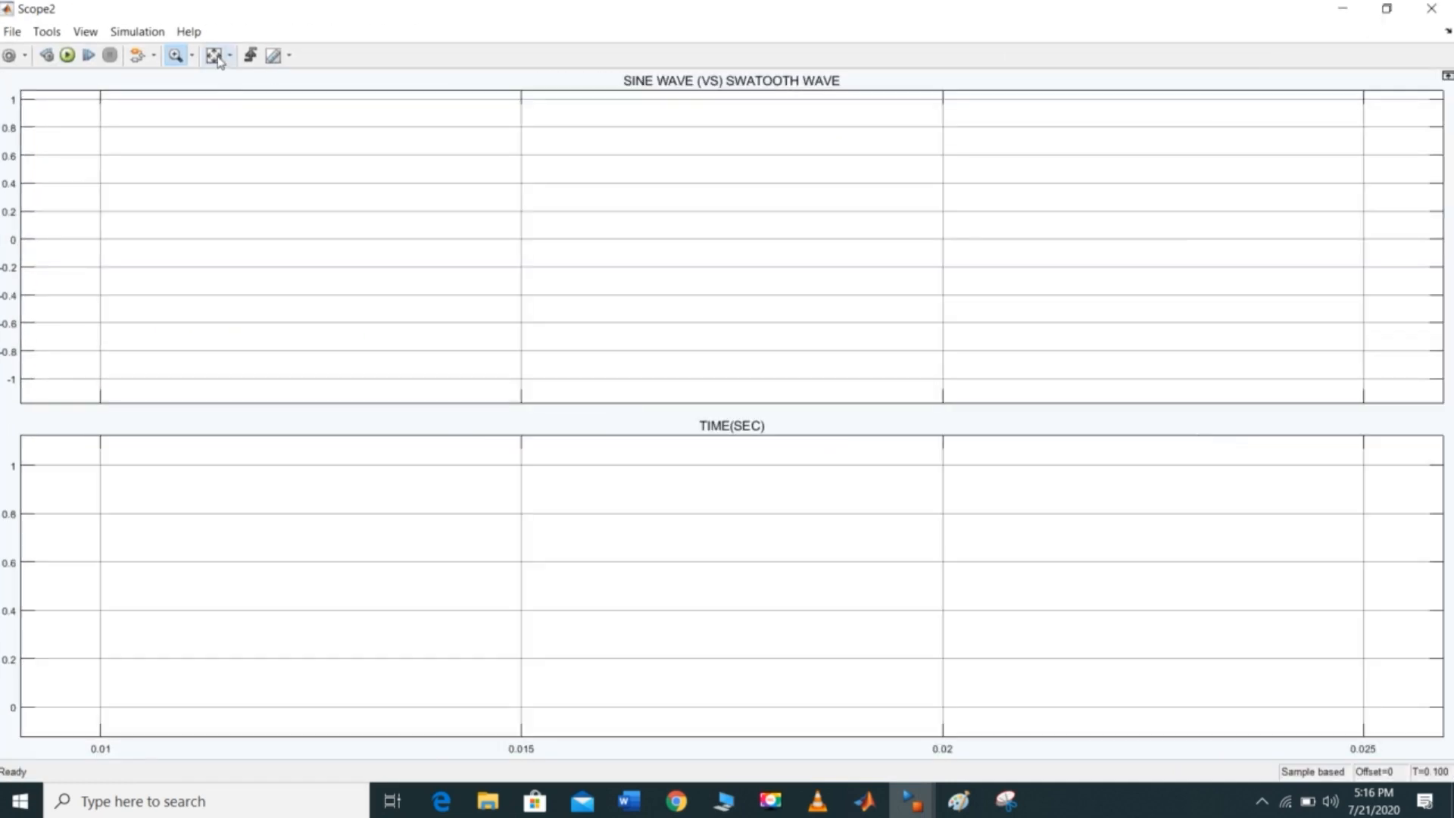
{"action": "left_click", "coordinate": [213, 56]}
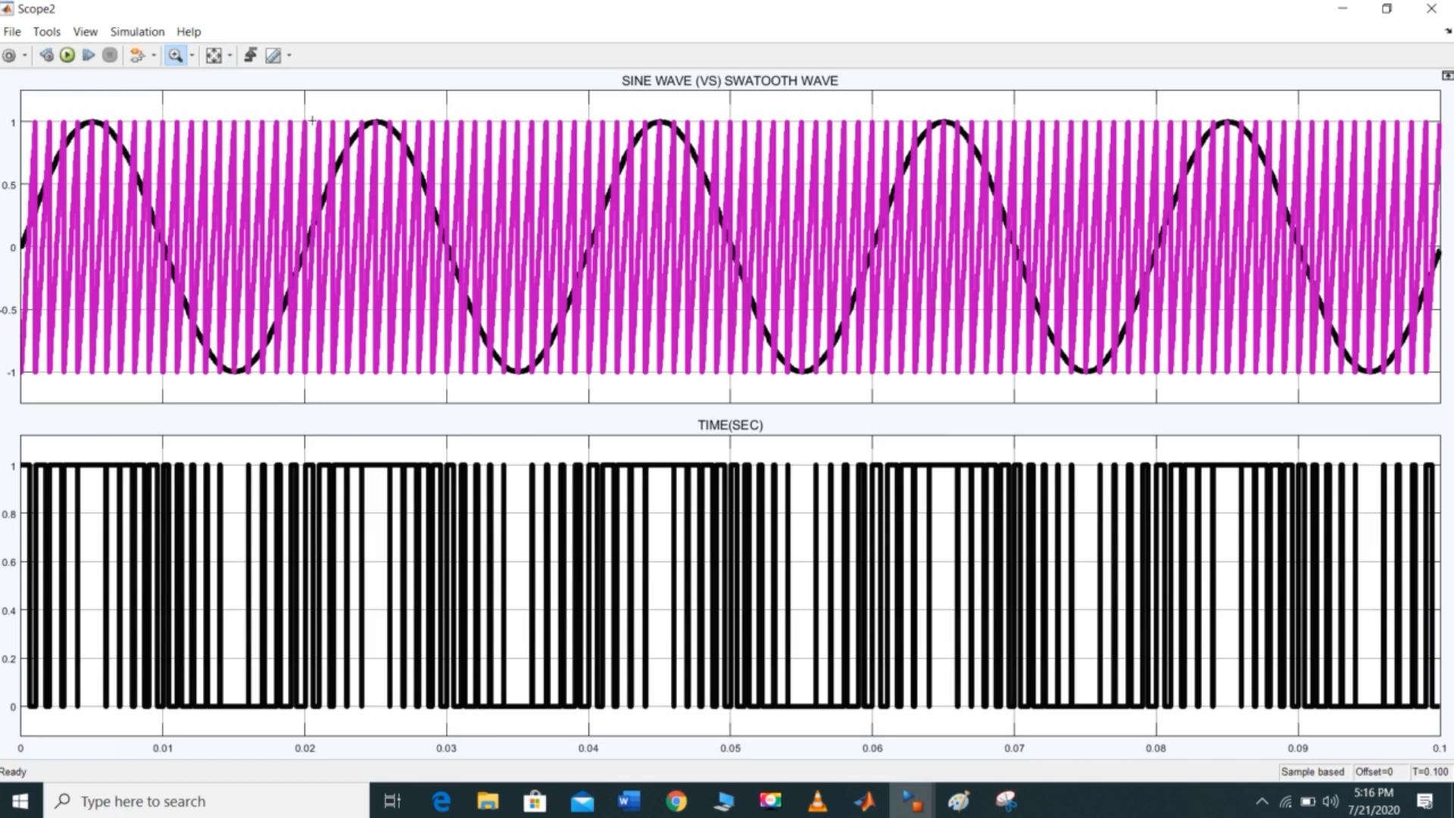
{"action": "left_click_drag", "start_coordinate": [274, 106], "coordinate": [592, 381]}
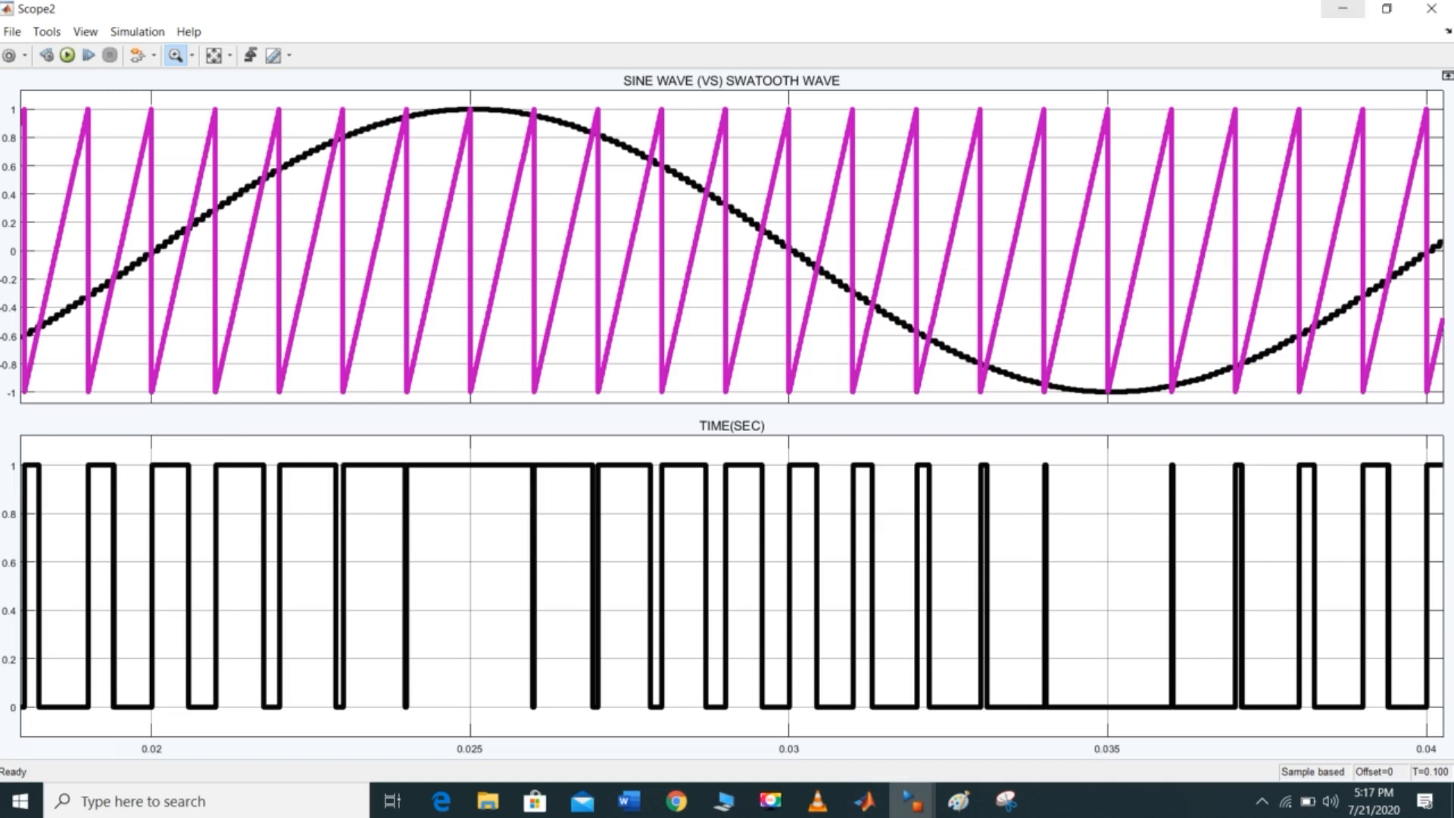
{"action": "left_click", "coordinate": [1432, 11]}
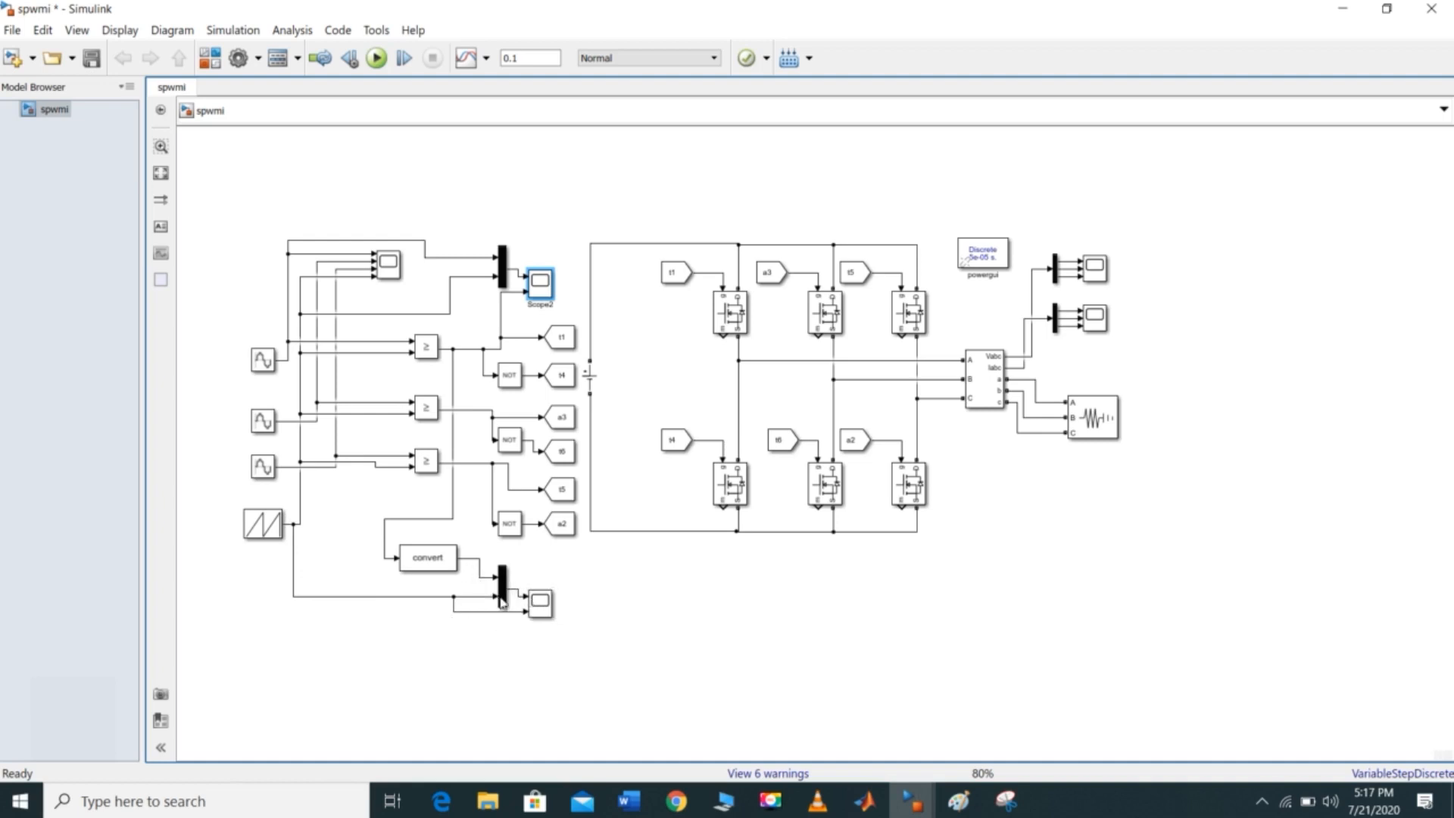
Step: Examine the converted pulse signal against the sawtooth wave in Scope4, zoomed to about 0.006 to 0.027 s, and close the scope
{"action": "left_click", "coordinate": [540, 603]}
{"action": "double_click", "coordinate": [540, 604]}
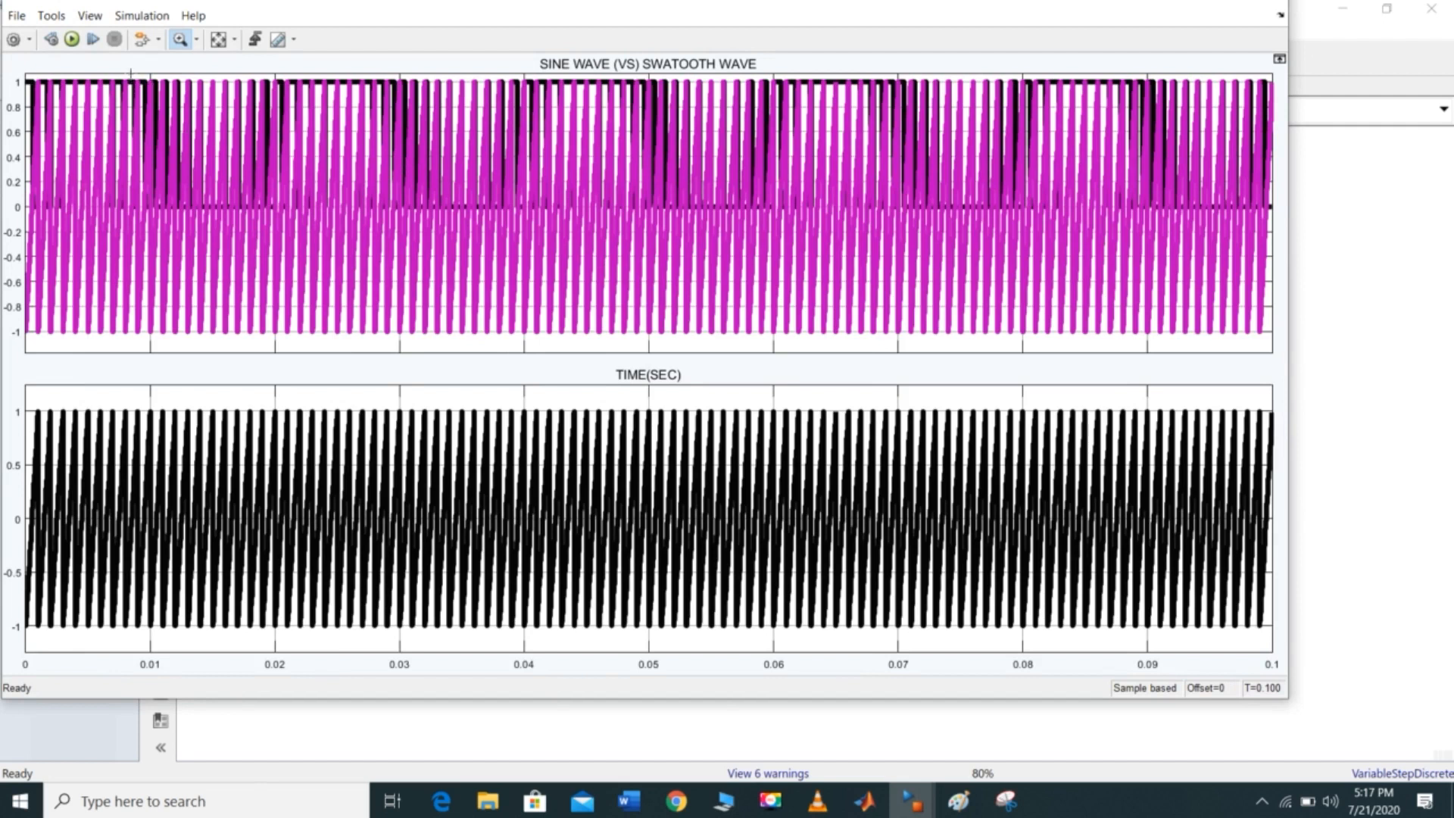
{"action": "left_click_drag", "start_coordinate": [99, 75], "coordinate": [355, 349]}
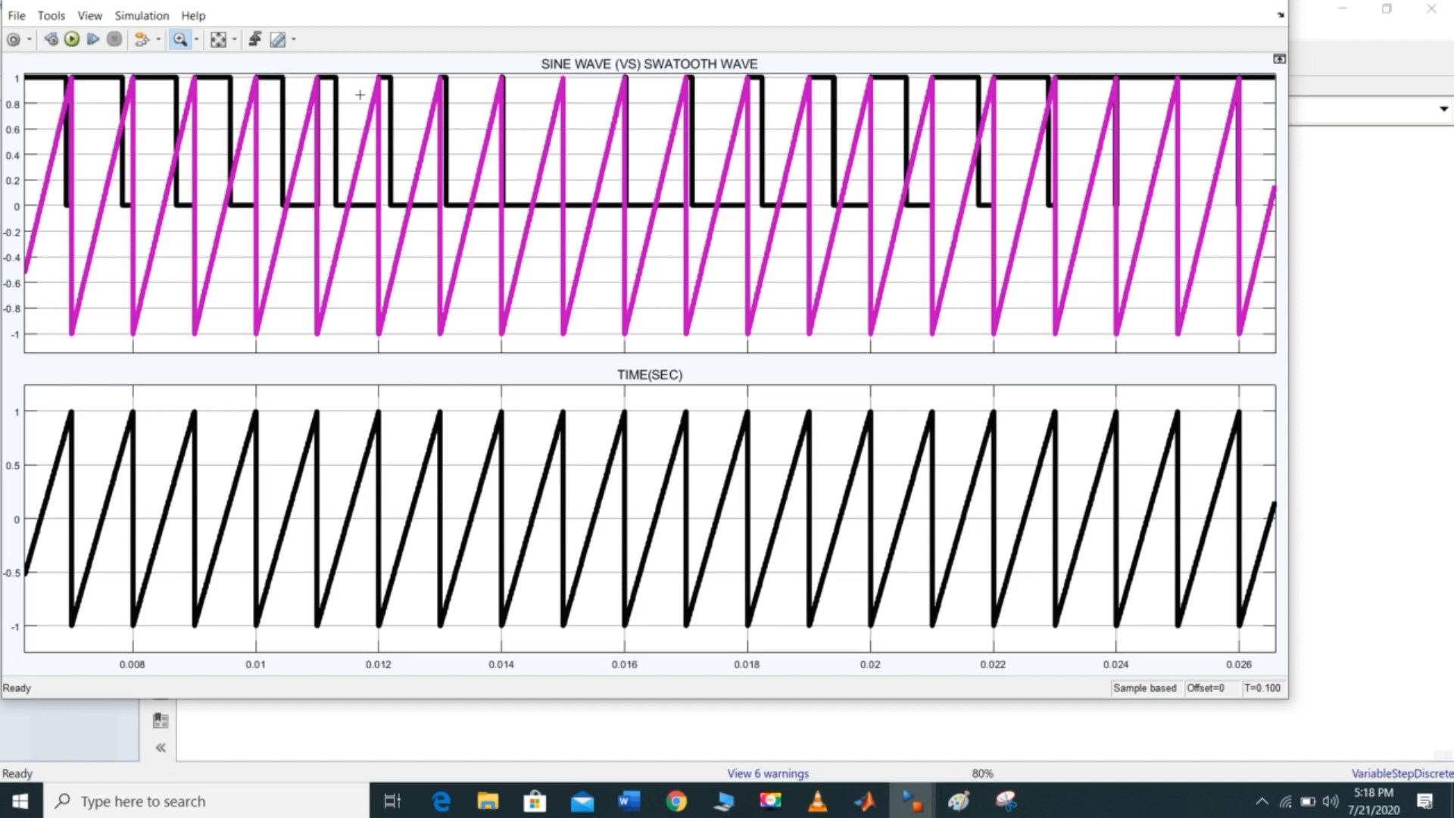
{"action": "left_click", "coordinate": [1276, 3]}
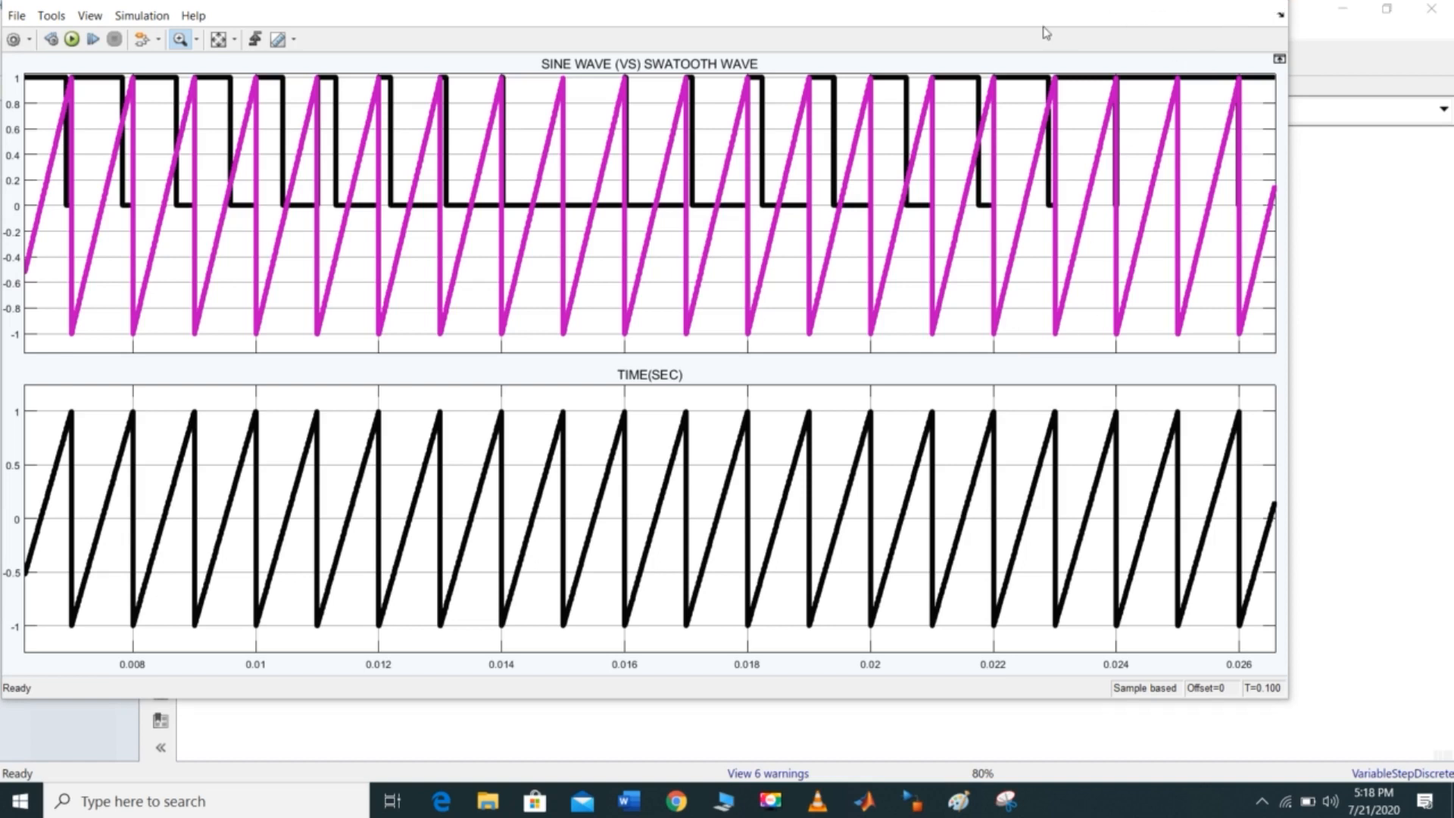
{"action": "left_click", "coordinate": [891, 13]}
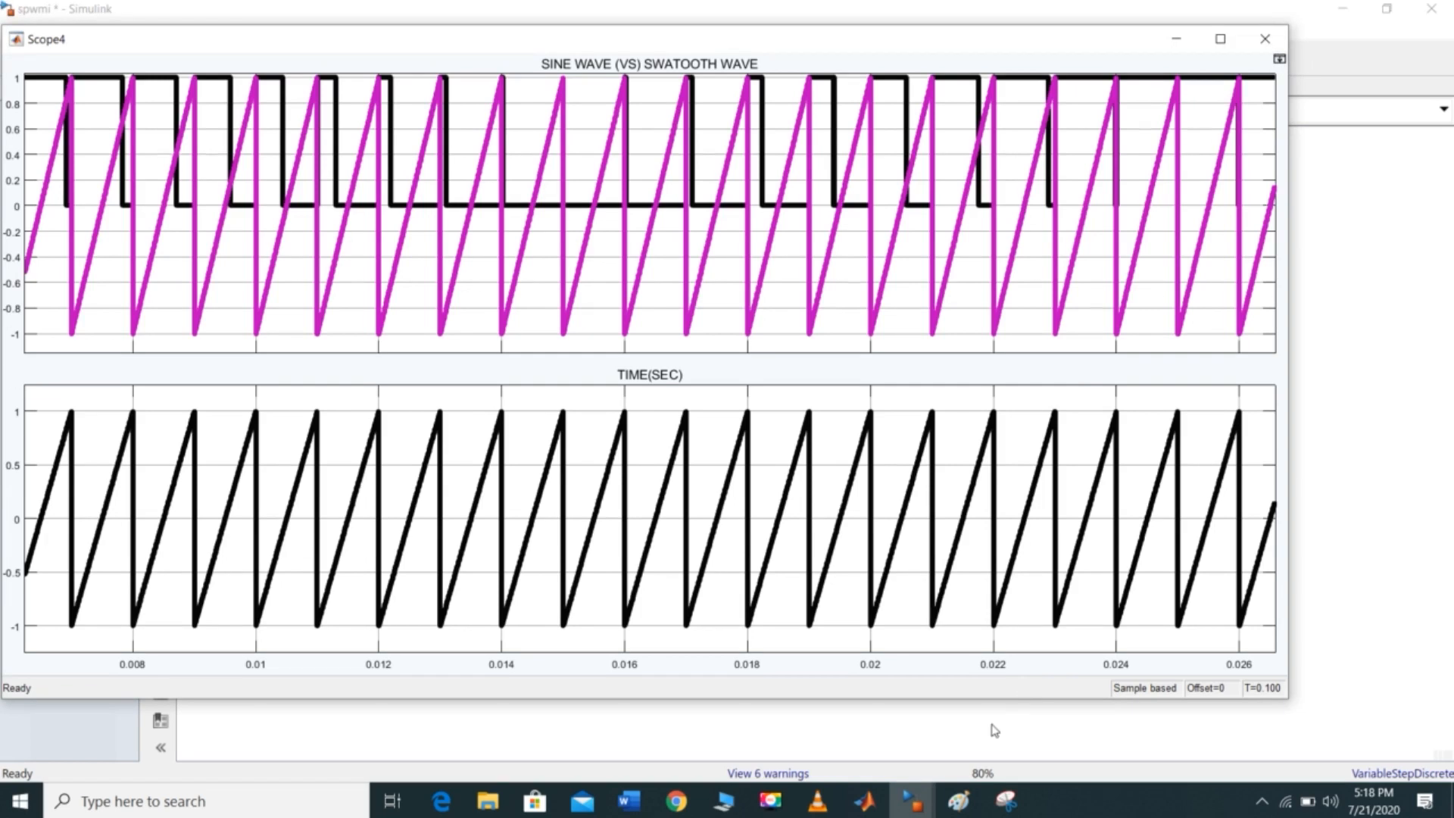
{"action": "left_click", "coordinate": [1277, 43]}
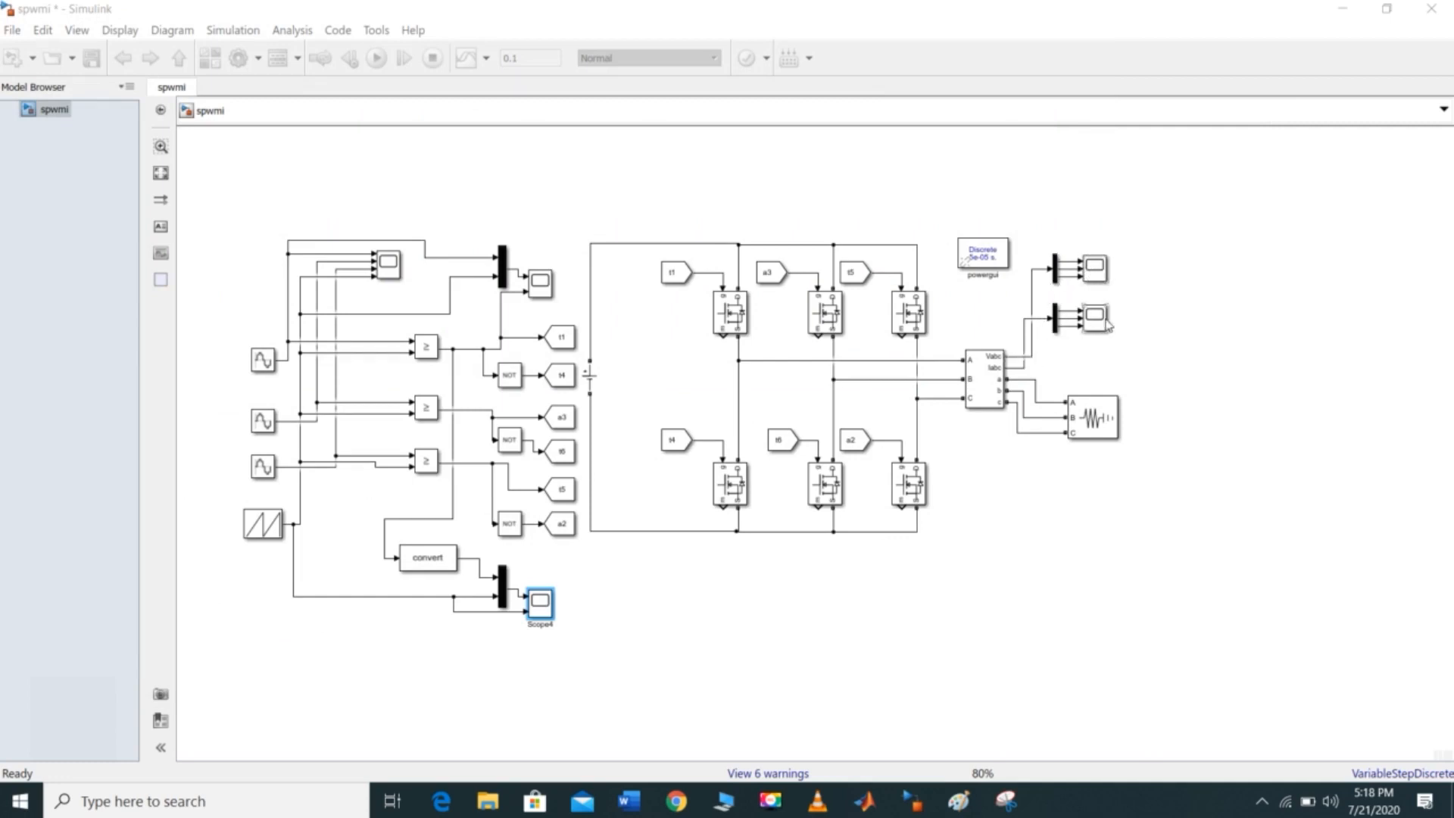
Step: View the three output voltage waveforms of the inverter full screen in Scope
{"action": "left_click", "coordinate": [1096, 271]}
{"action": "double_click", "coordinate": [1096, 272]}
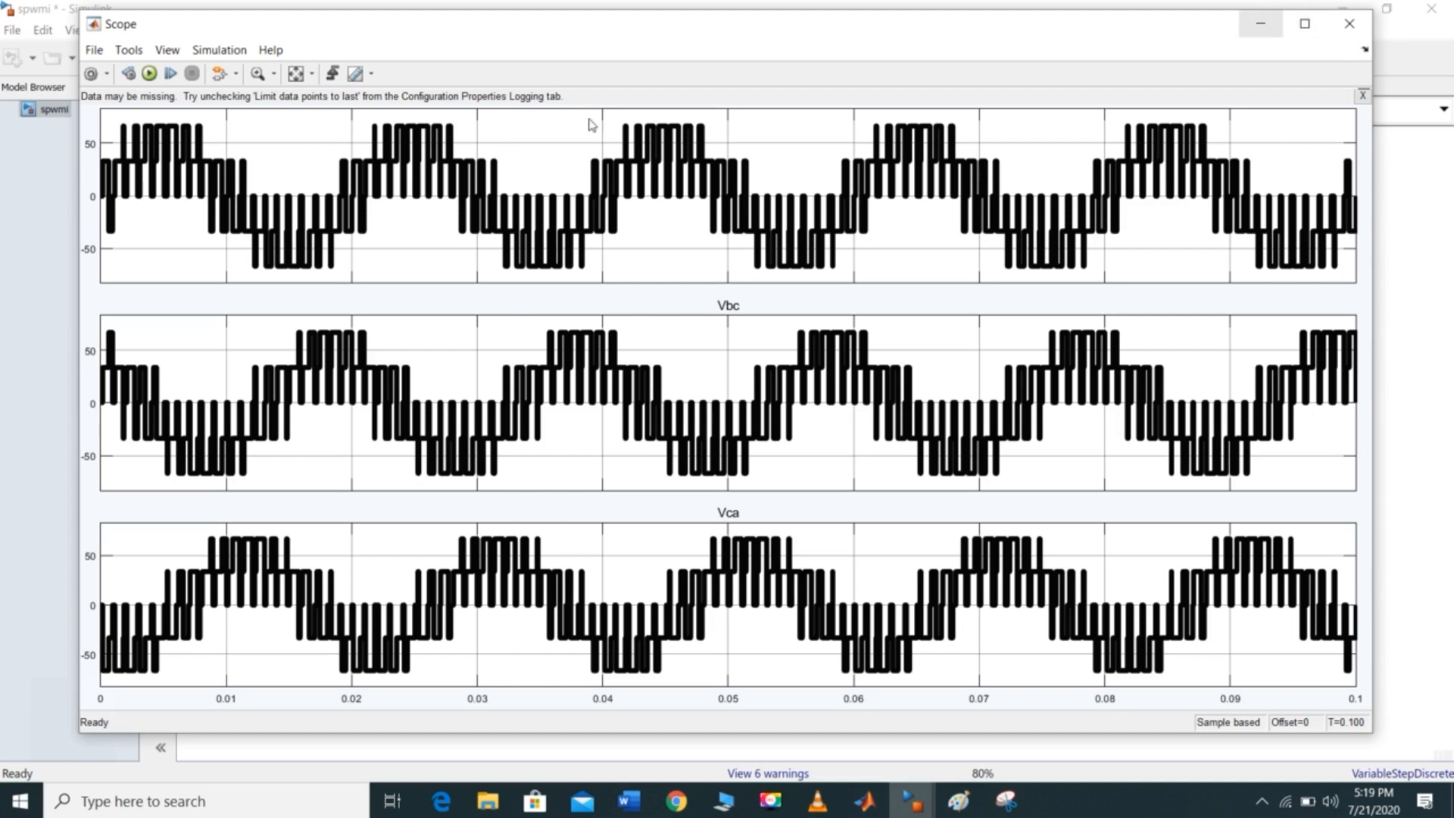
{"action": "left_click", "coordinate": [1305, 24]}
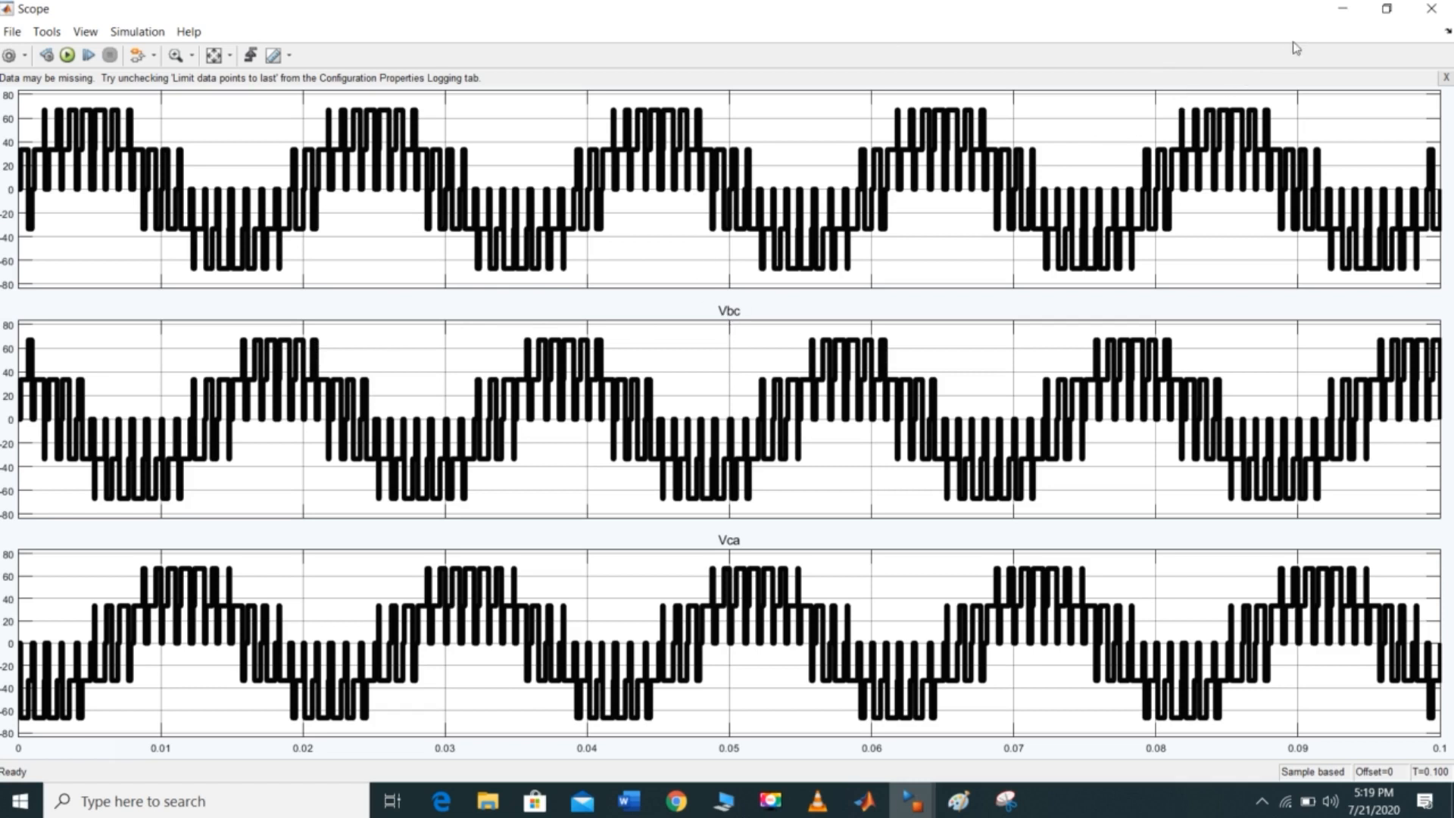
{"action": "left_click", "coordinate": [1346, 10]}
Step: View the three output current waveforms of the inverter in Scope3 and return to the model
{"action": "double_click", "coordinate": [1094, 319]}
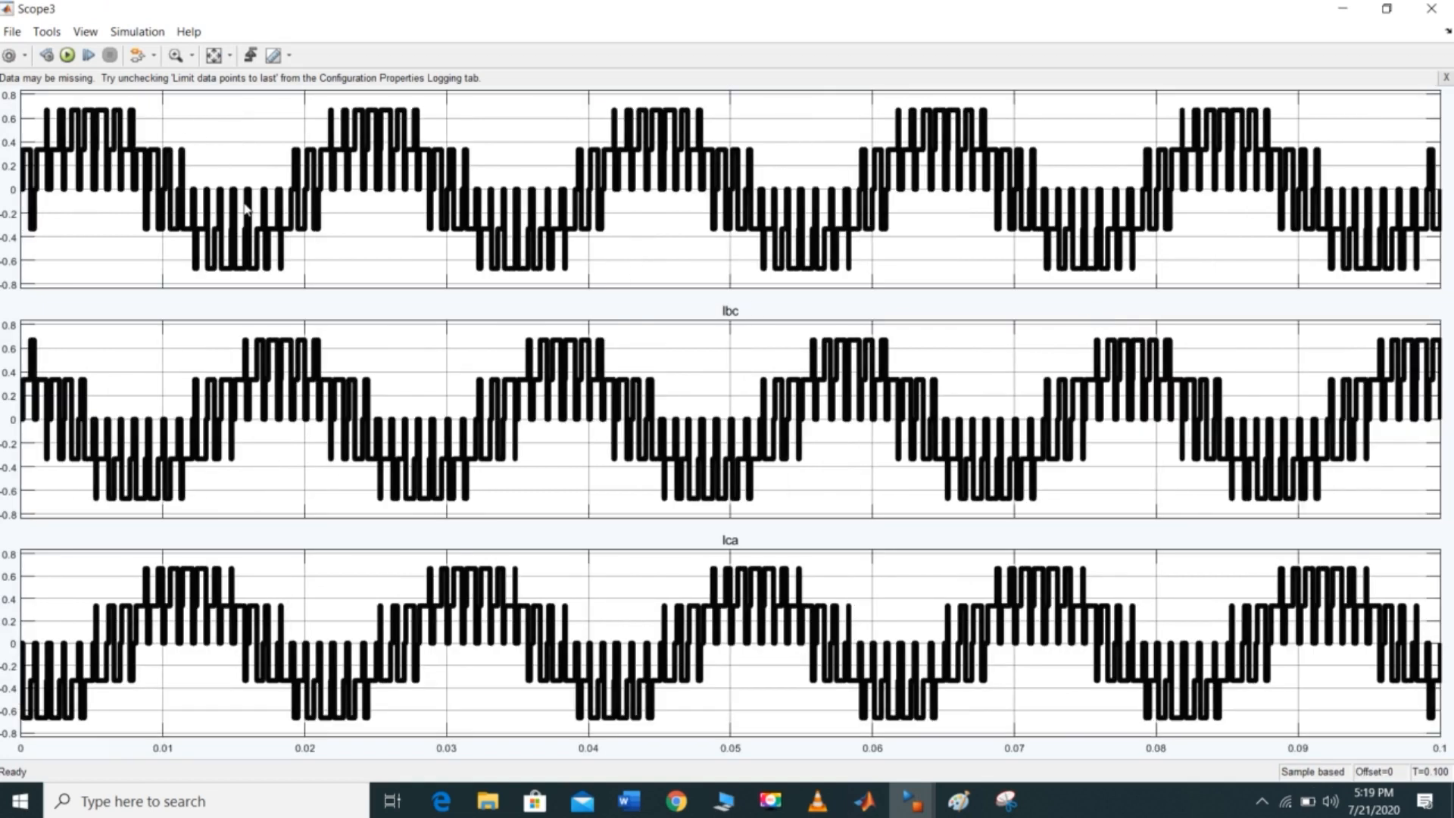
{"action": "left_click", "coordinate": [1343, 9]}
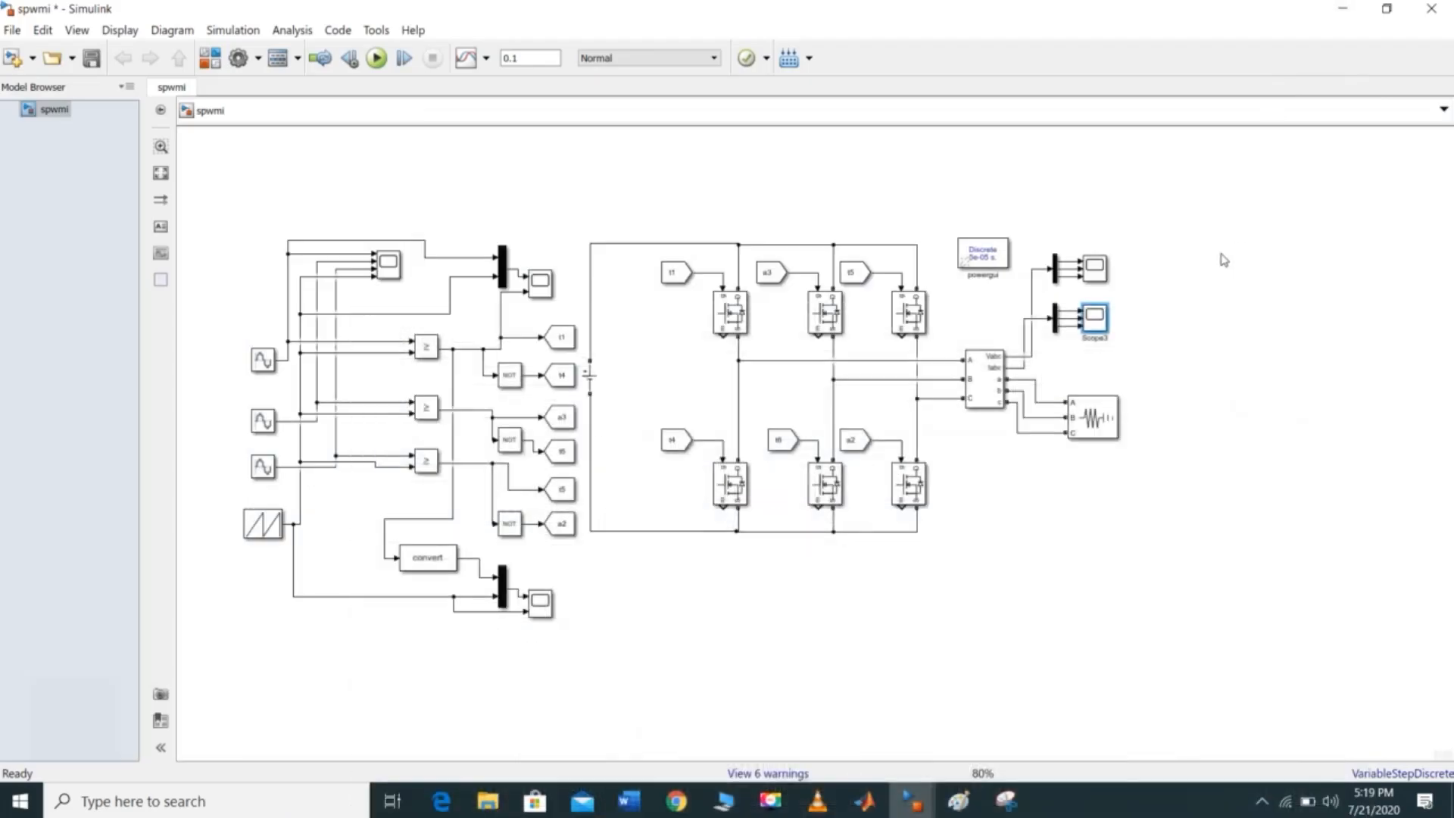
{"action": "double_click", "coordinate": [1094, 322]}
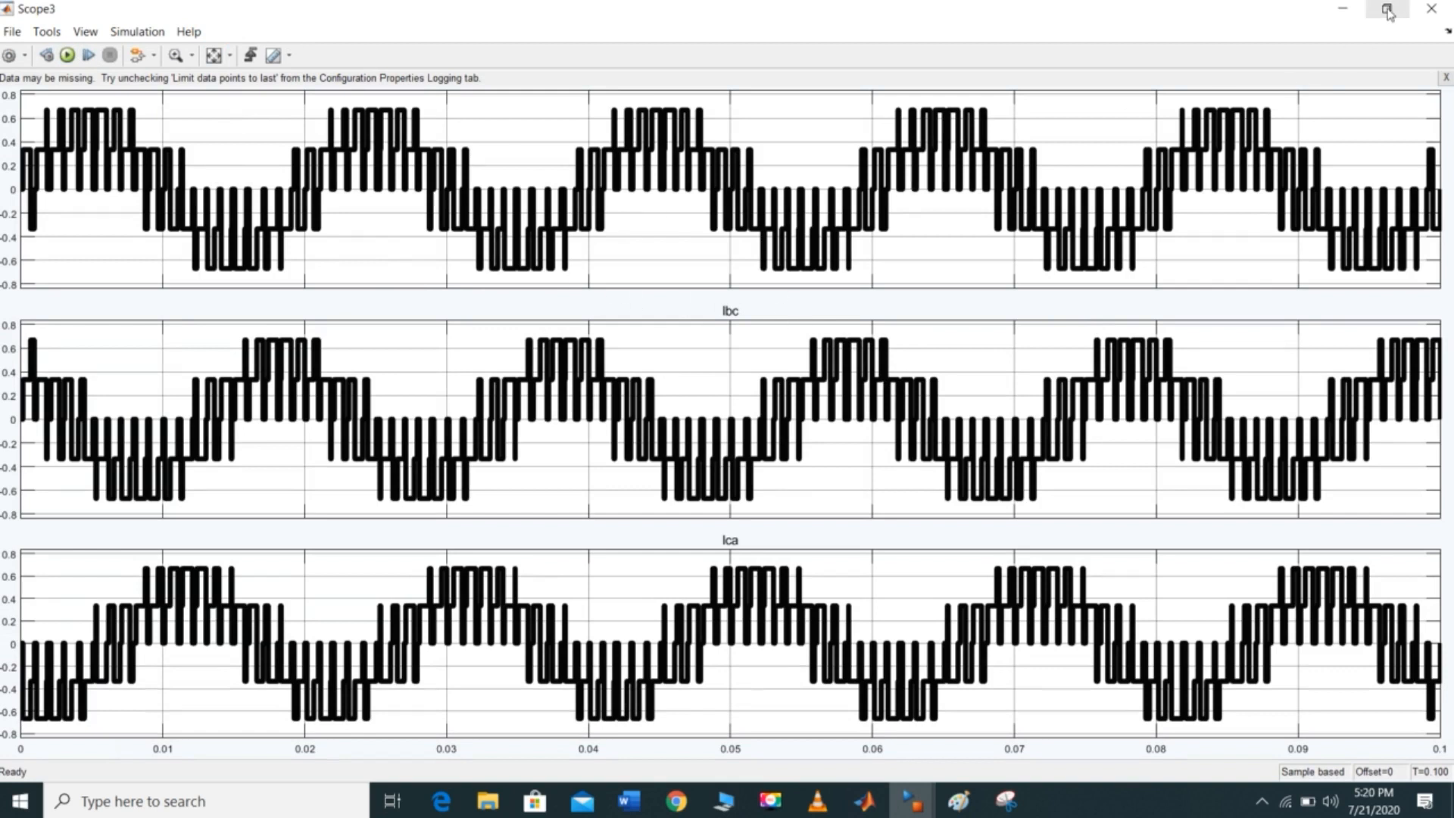
{"action": "left_click", "coordinate": [1343, 9]}
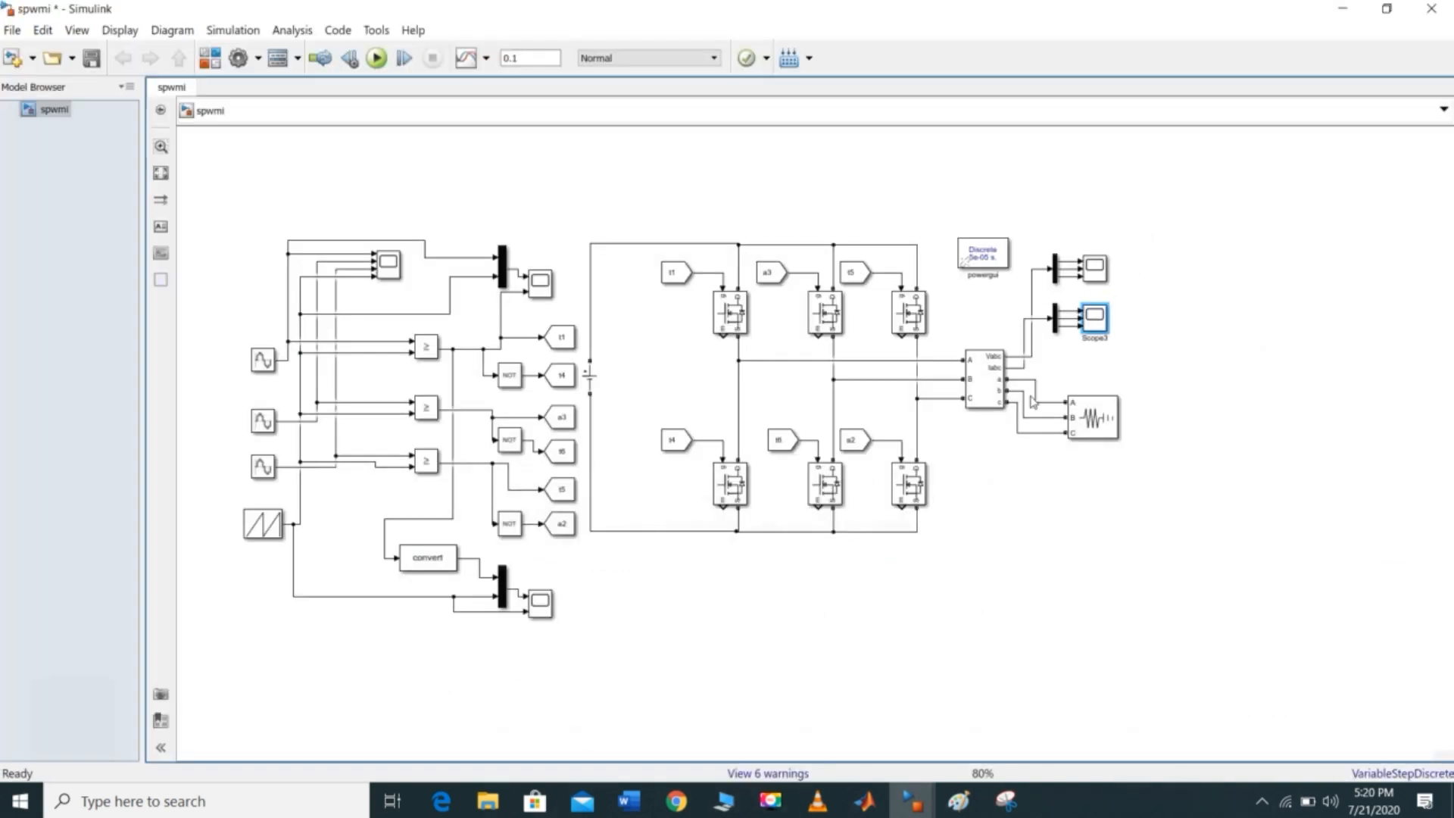
Step: Set the voltage measurement of the Three-Phase V-I Measurement block to phase-to-phase
{"action": "left_click", "coordinate": [990, 386]}
{"action": "double_click", "coordinate": [990, 386]}
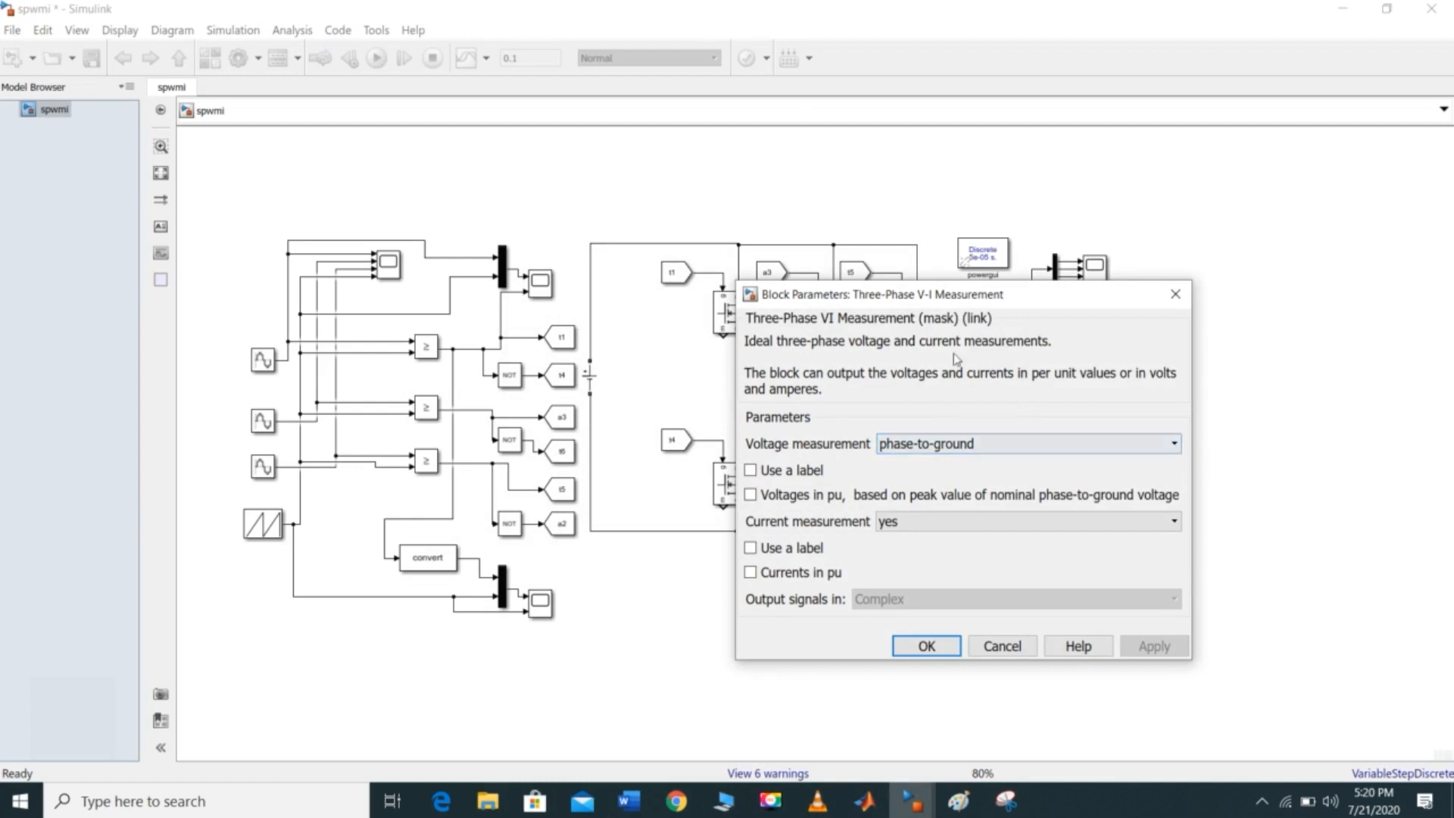
{"action": "left_click_drag", "start_coordinate": [1090, 297], "coordinate": [1105, 430]}
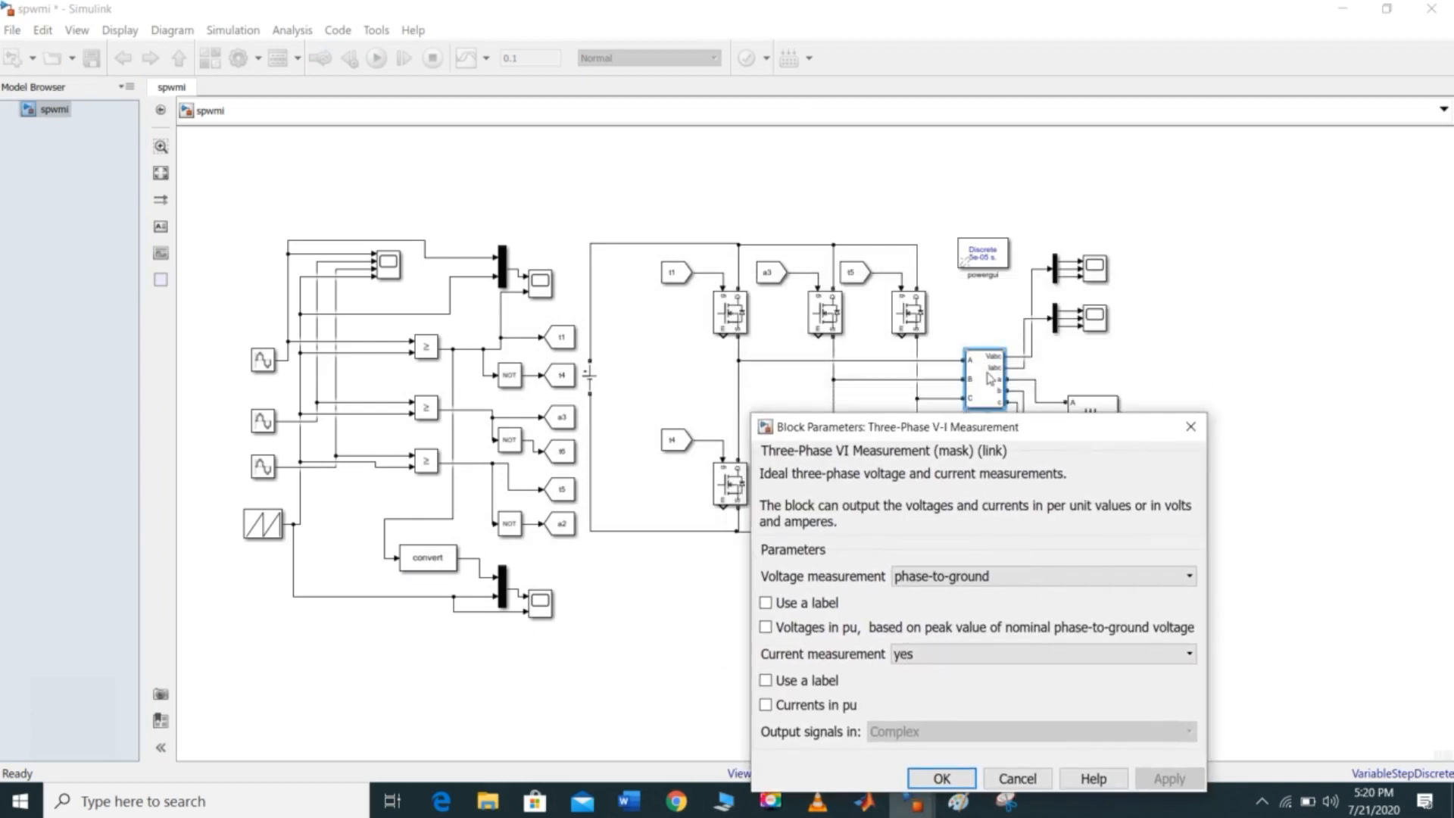
{"action": "left_click", "coordinate": [984, 583]}
{"action": "left_click", "coordinate": [976, 610]}
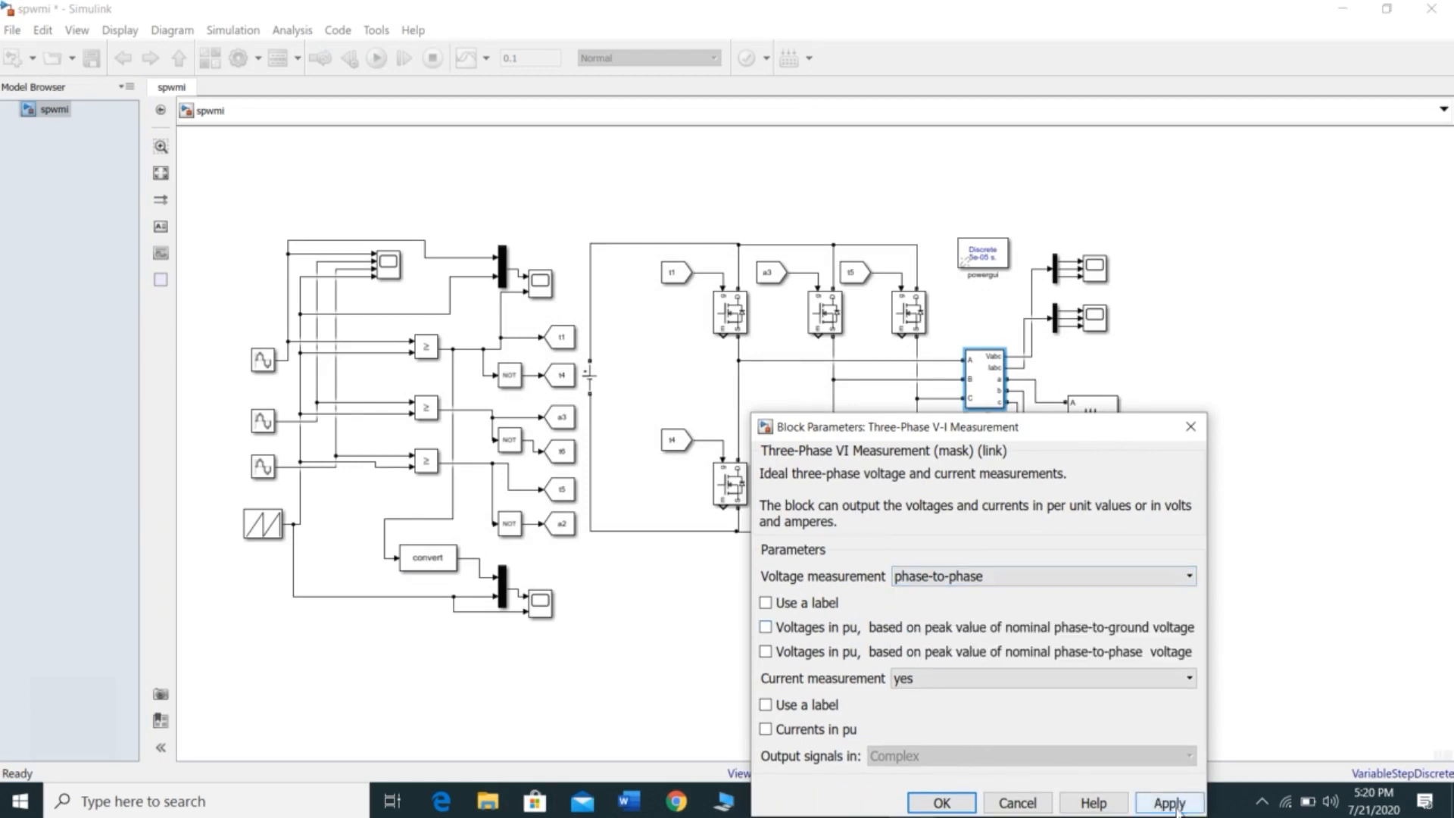
{"action": "left_click", "coordinate": [942, 803]}
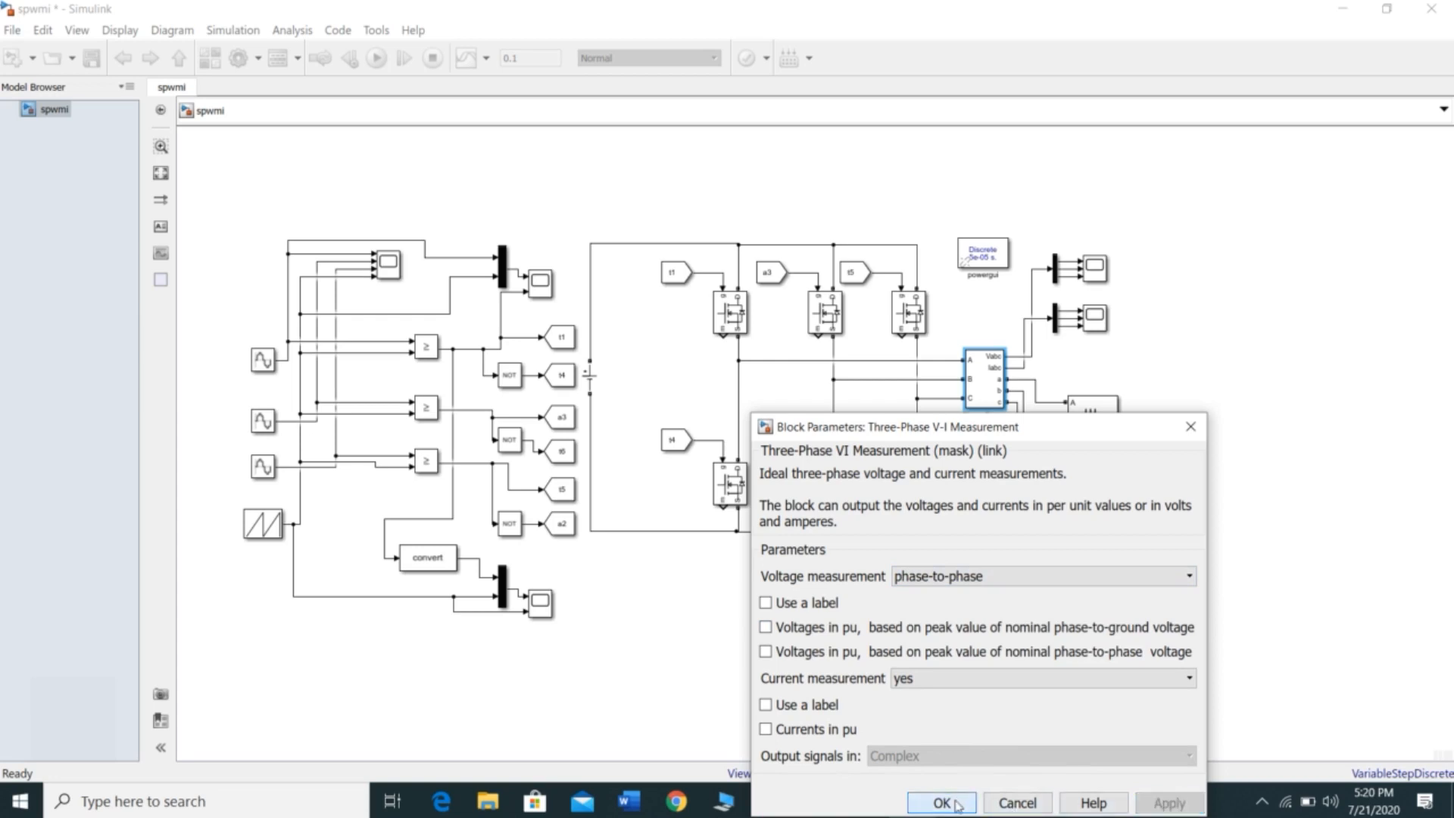
Step: Rerun the simulation and view the output voltages in Scope scaled to fit the axes
{"action": "left_click", "coordinate": [376, 58]}
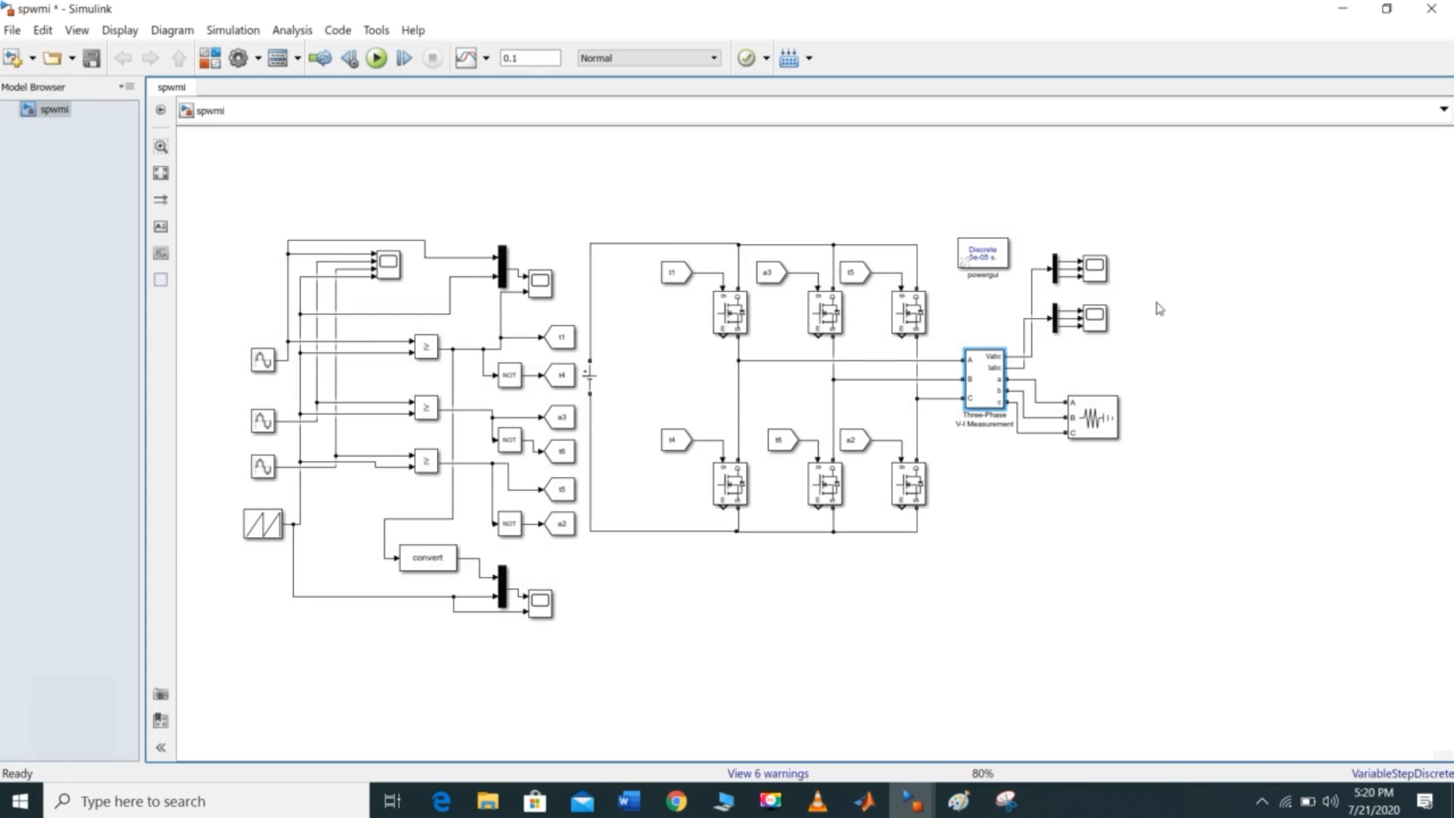
{"action": "double_click", "coordinate": [1098, 270]}
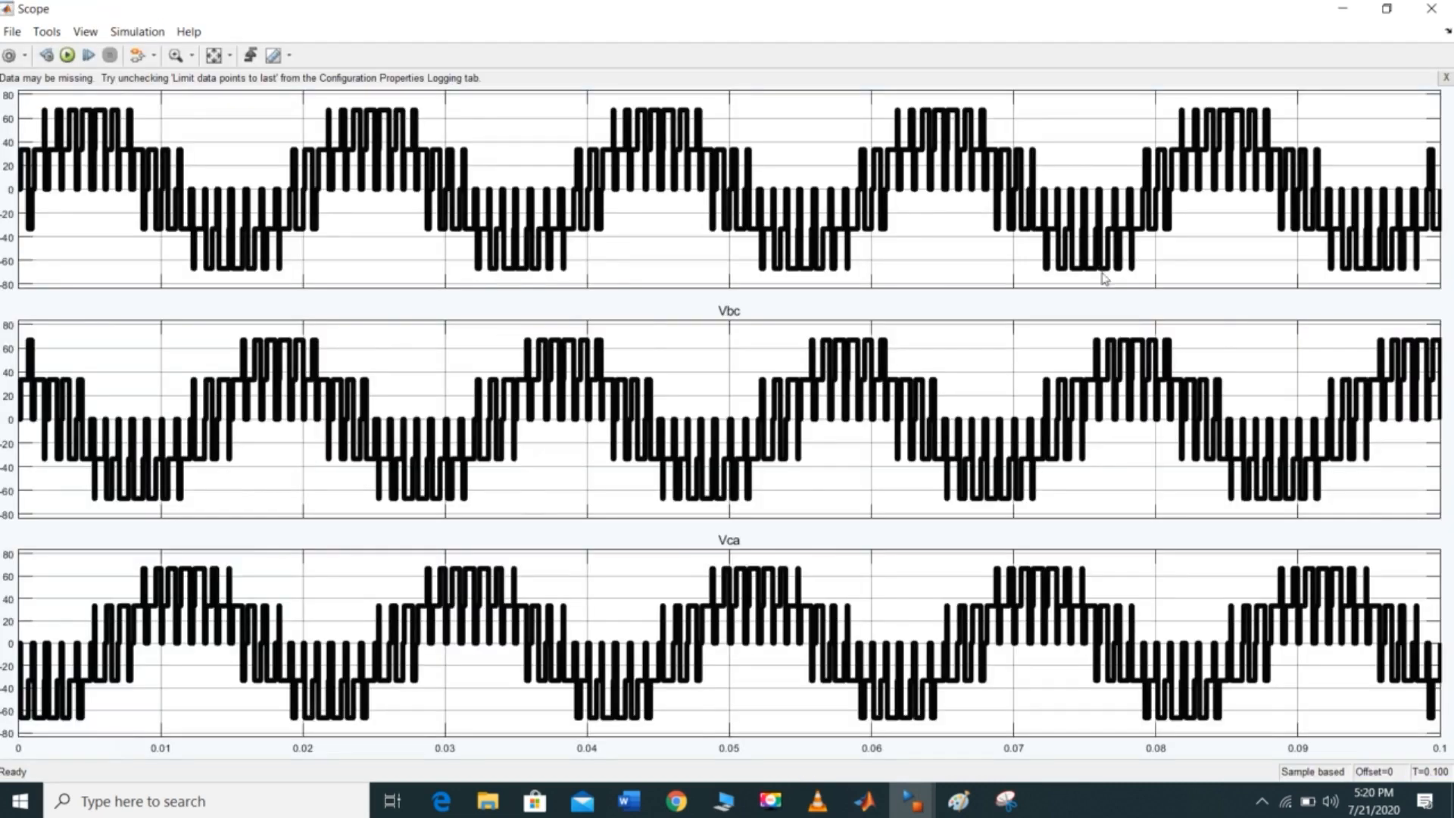
{"action": "left_click", "coordinate": [214, 56]}
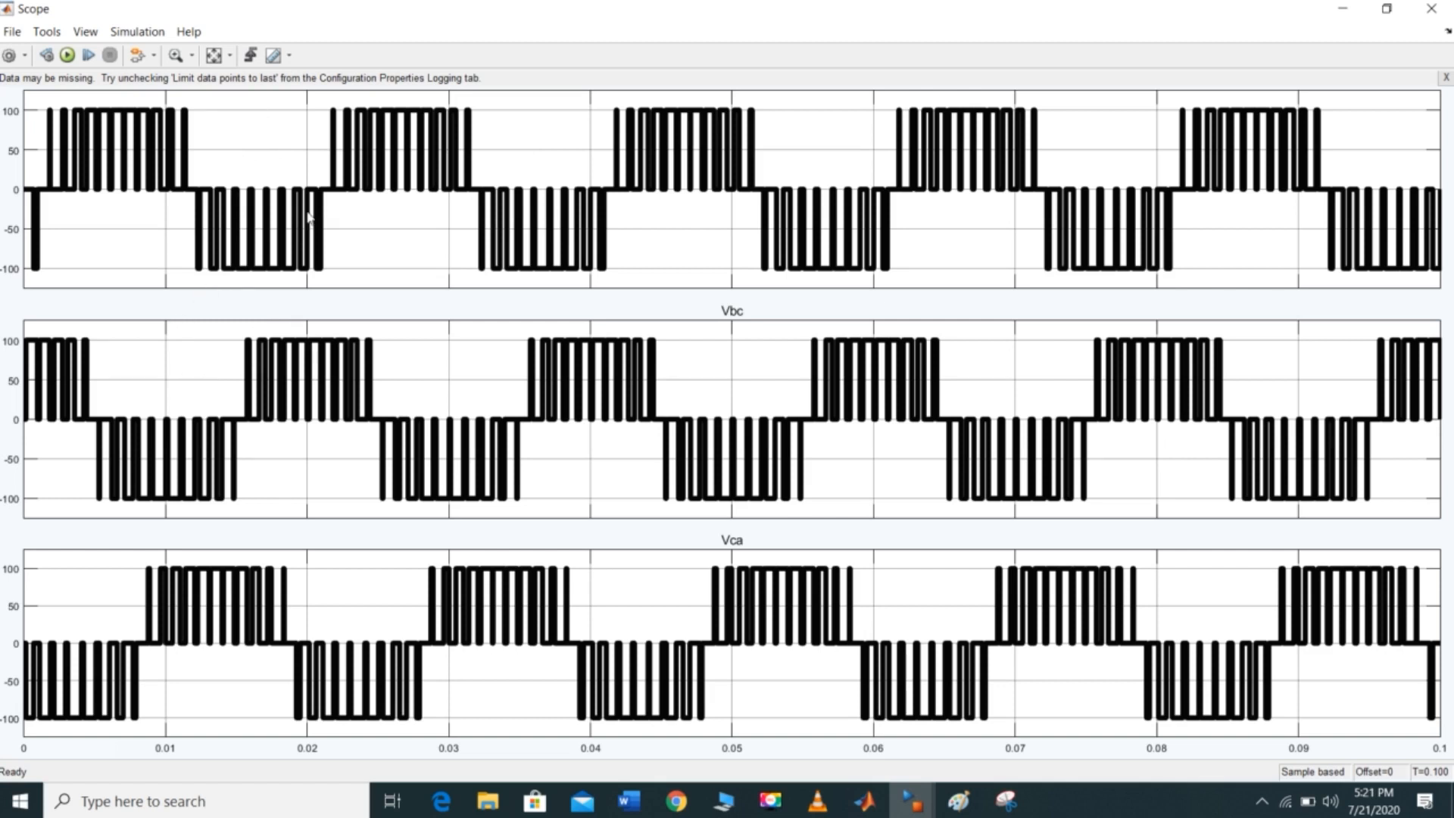
{"action": "left_click", "coordinate": [1431, 11]}
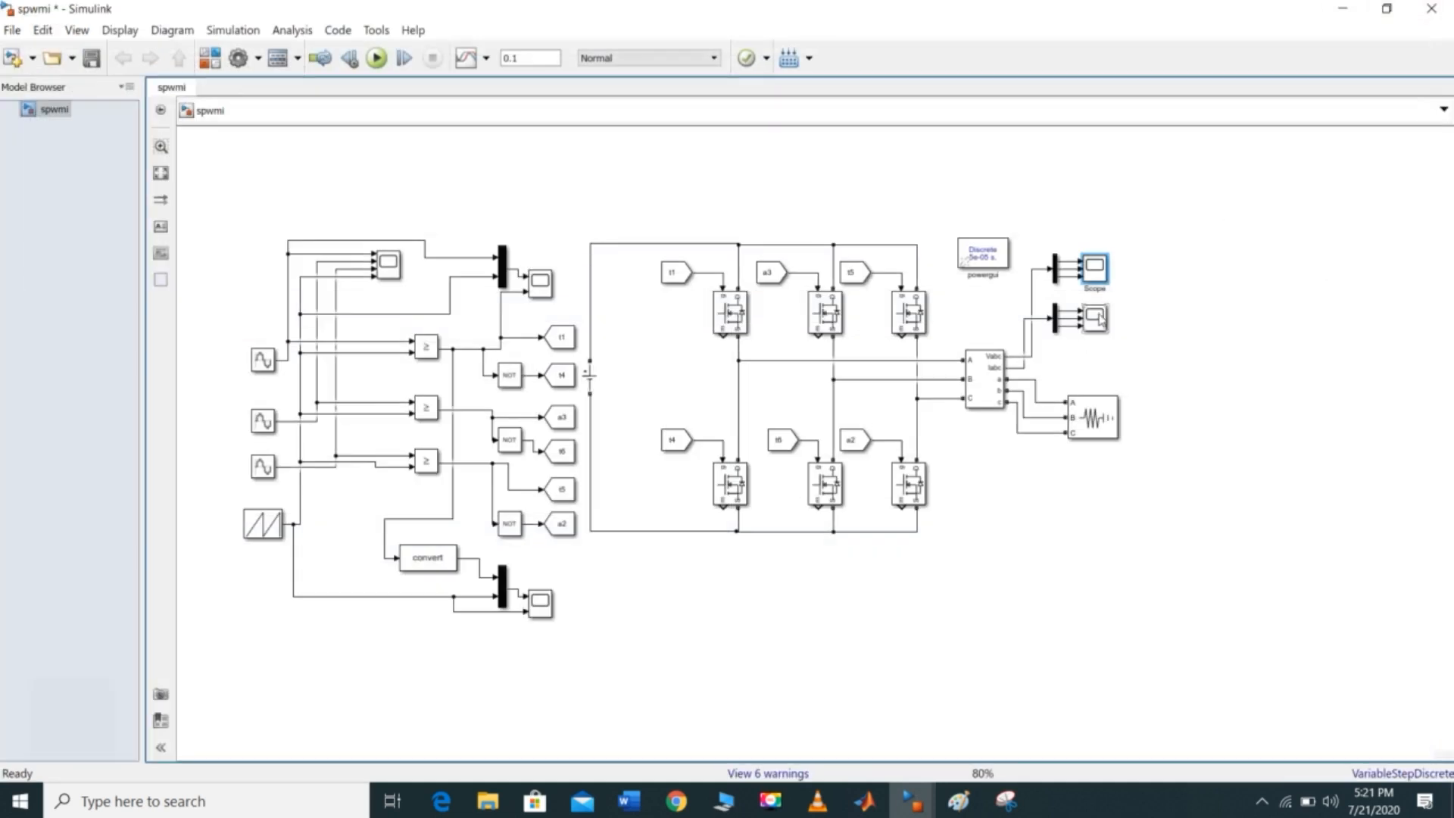
Step: Check the output currents in Scope3 scaled to fit the axes, and close the scope
{"action": "double_click", "coordinate": [1098, 318]}
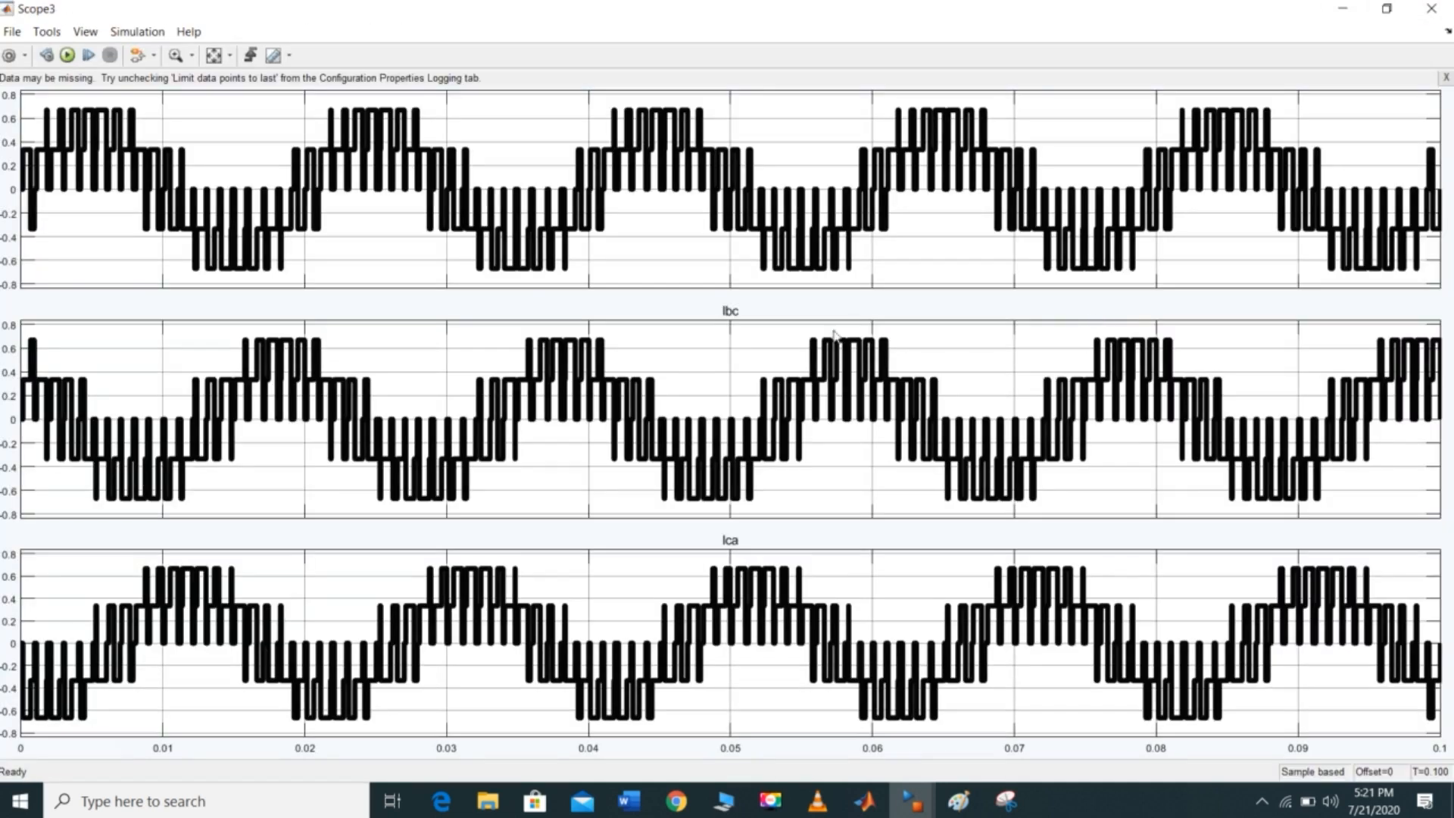
{"action": "left_click", "coordinate": [214, 59]}
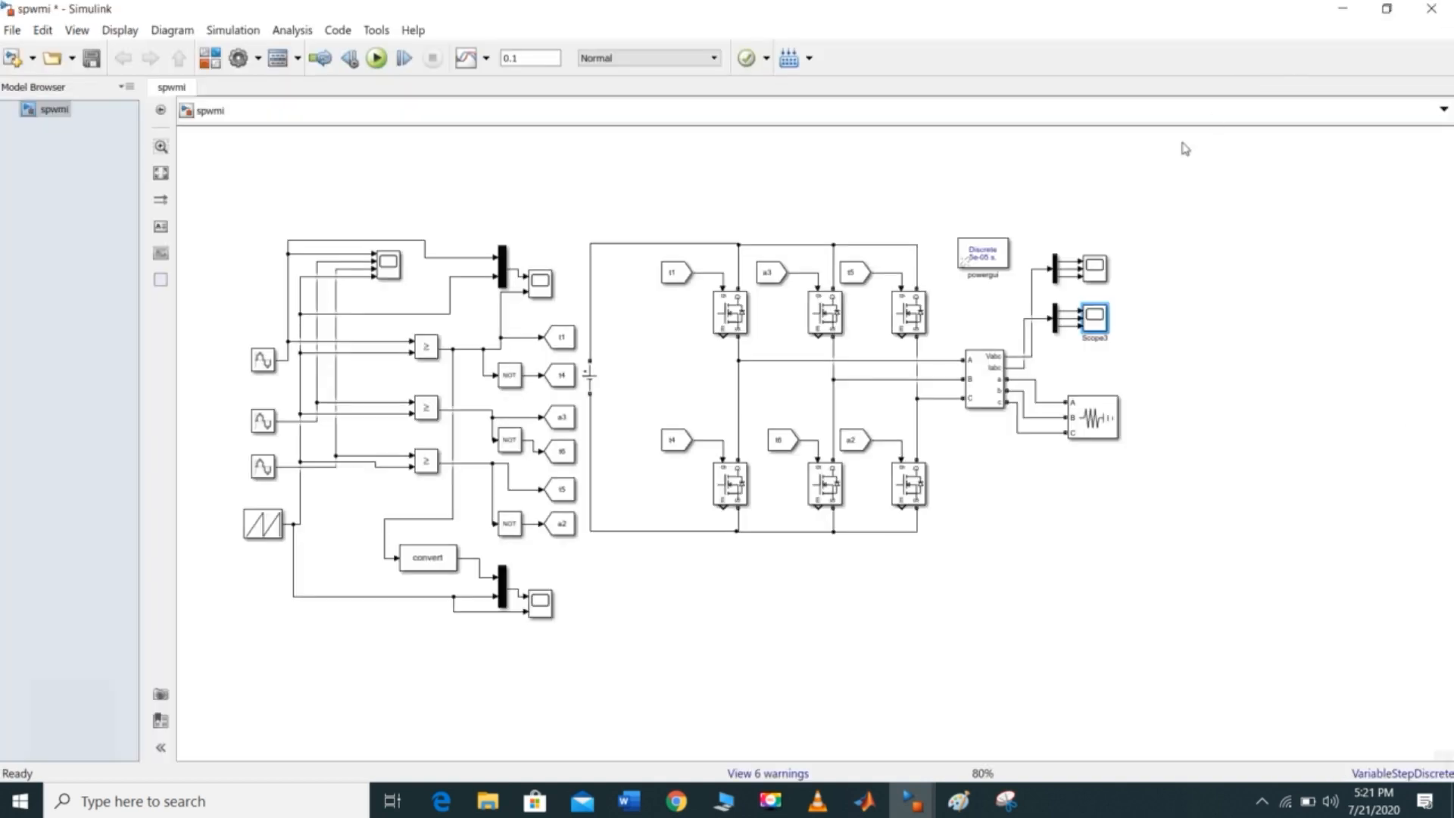
{"action": "left_click", "coordinate": [1432, 9]}
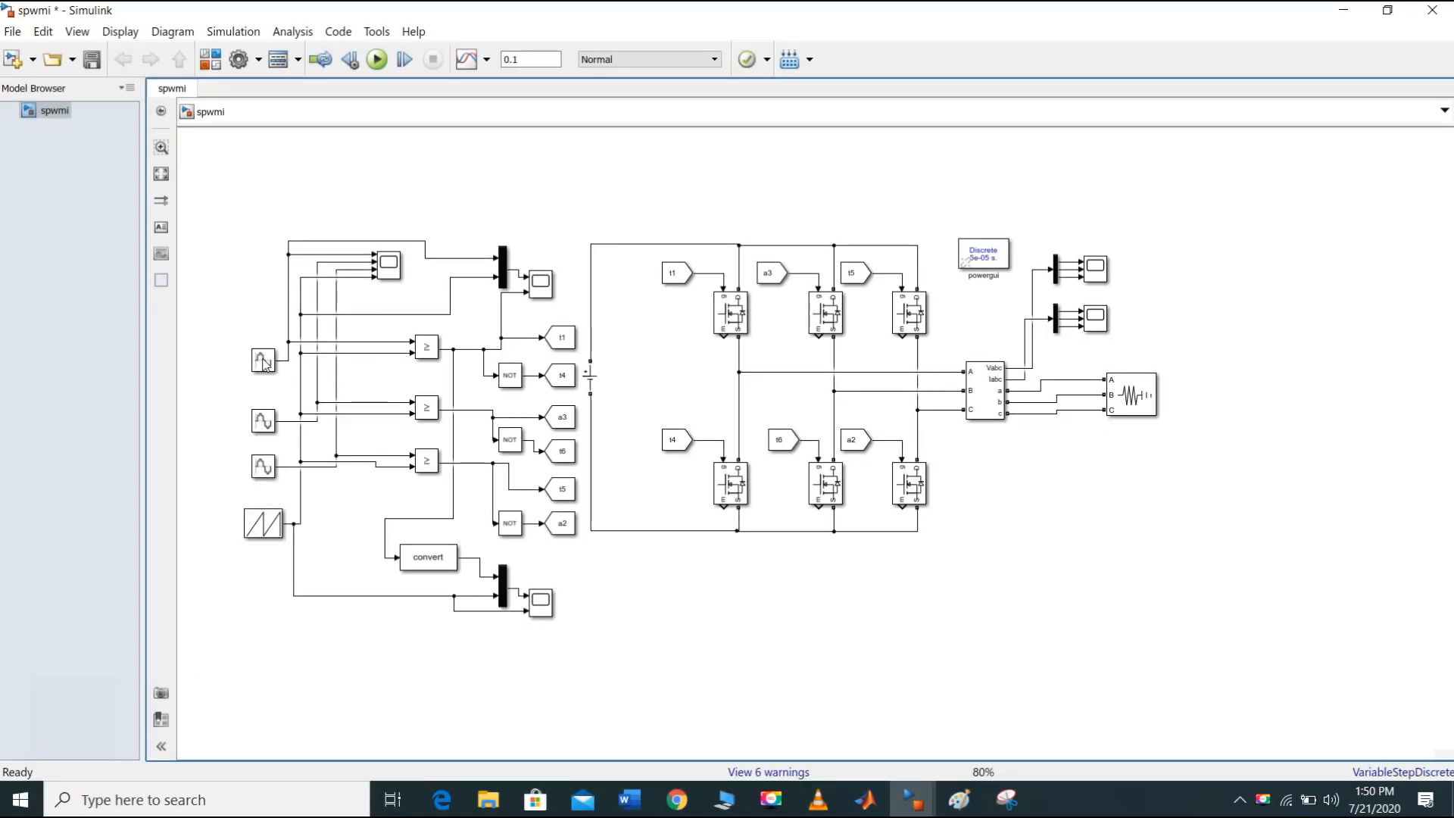
Step: Review the amplitude, frequency, phase and sample time of the first Sine Wave block, and close its parameters
{"action": "double_click", "coordinate": [263, 362]}
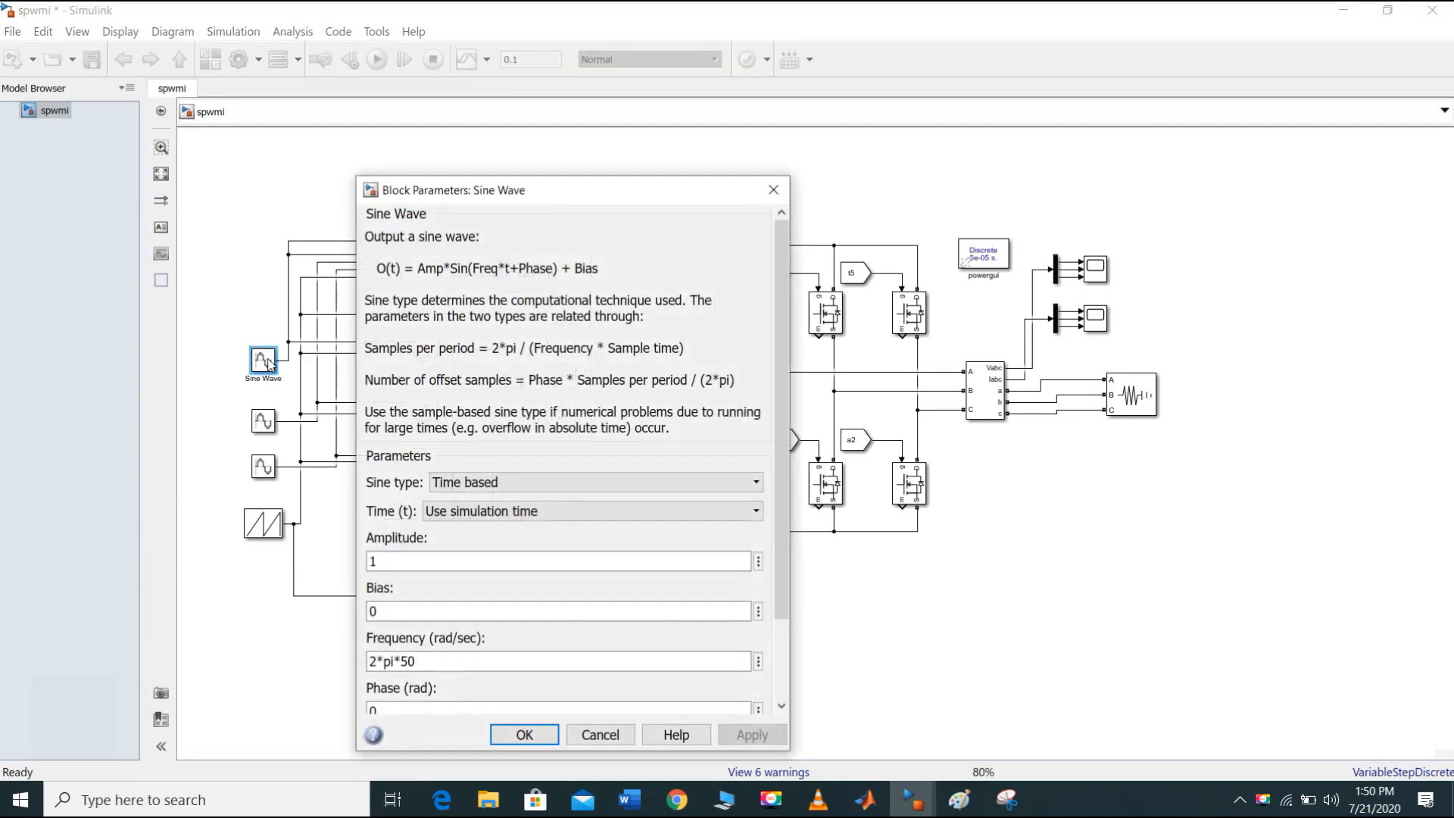
{"action": "left_click_drag", "start_coordinate": [515, 204], "coordinate": [534, 150]}
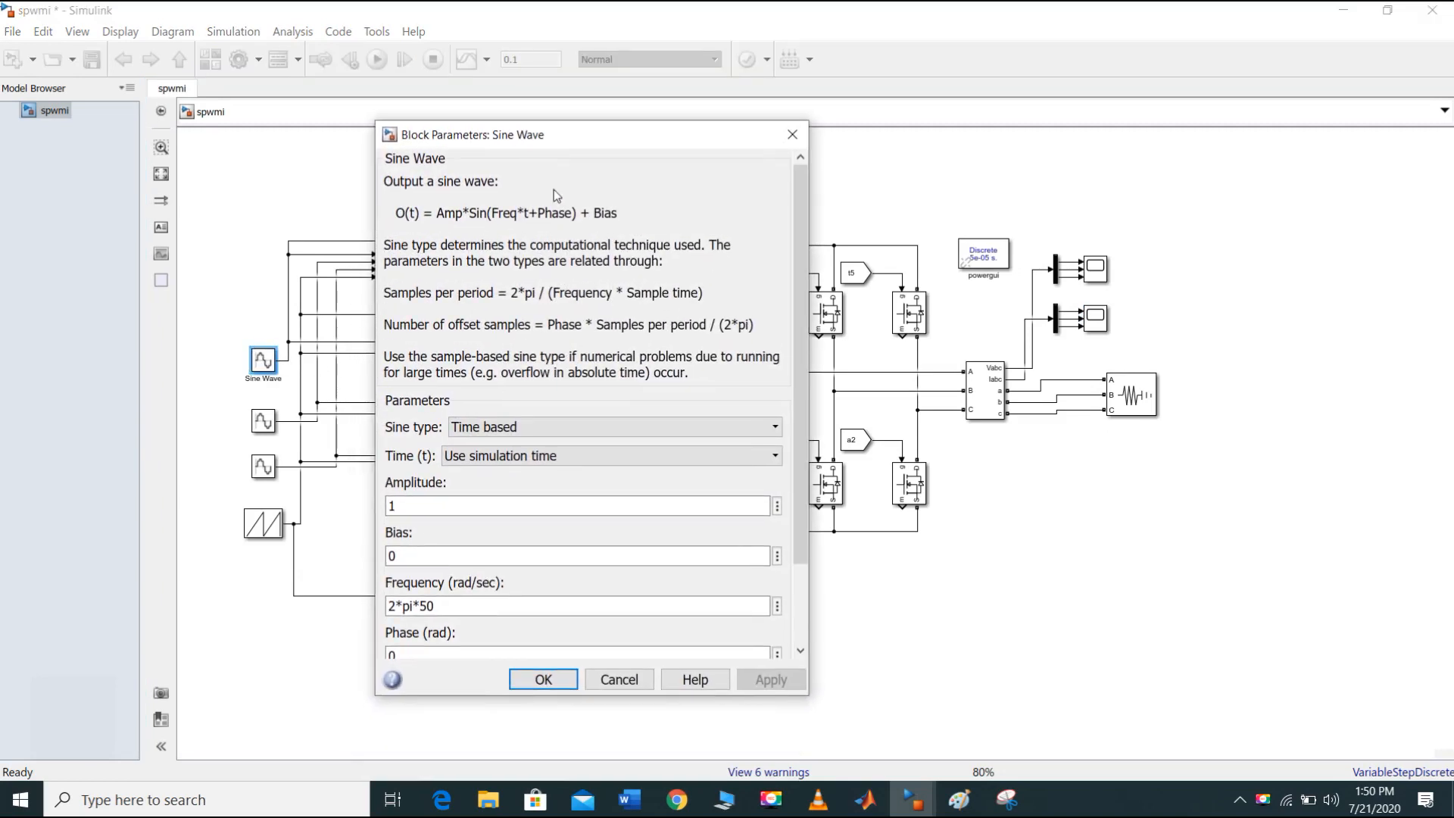
{"action": "left_click_drag", "start_coordinate": [801, 318], "coordinate": [801, 421]}
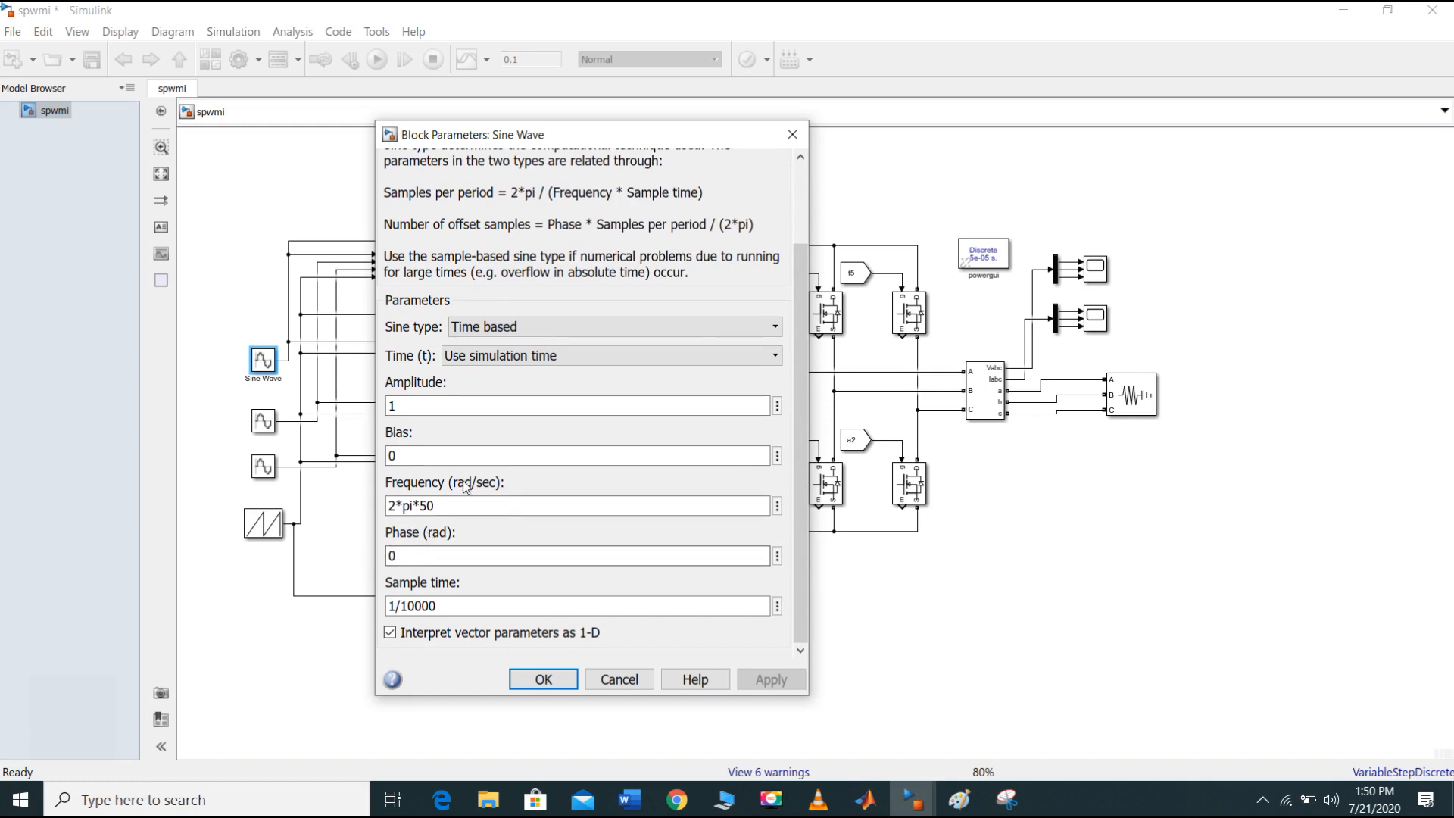
{"action": "left_click", "coordinate": [792, 135]}
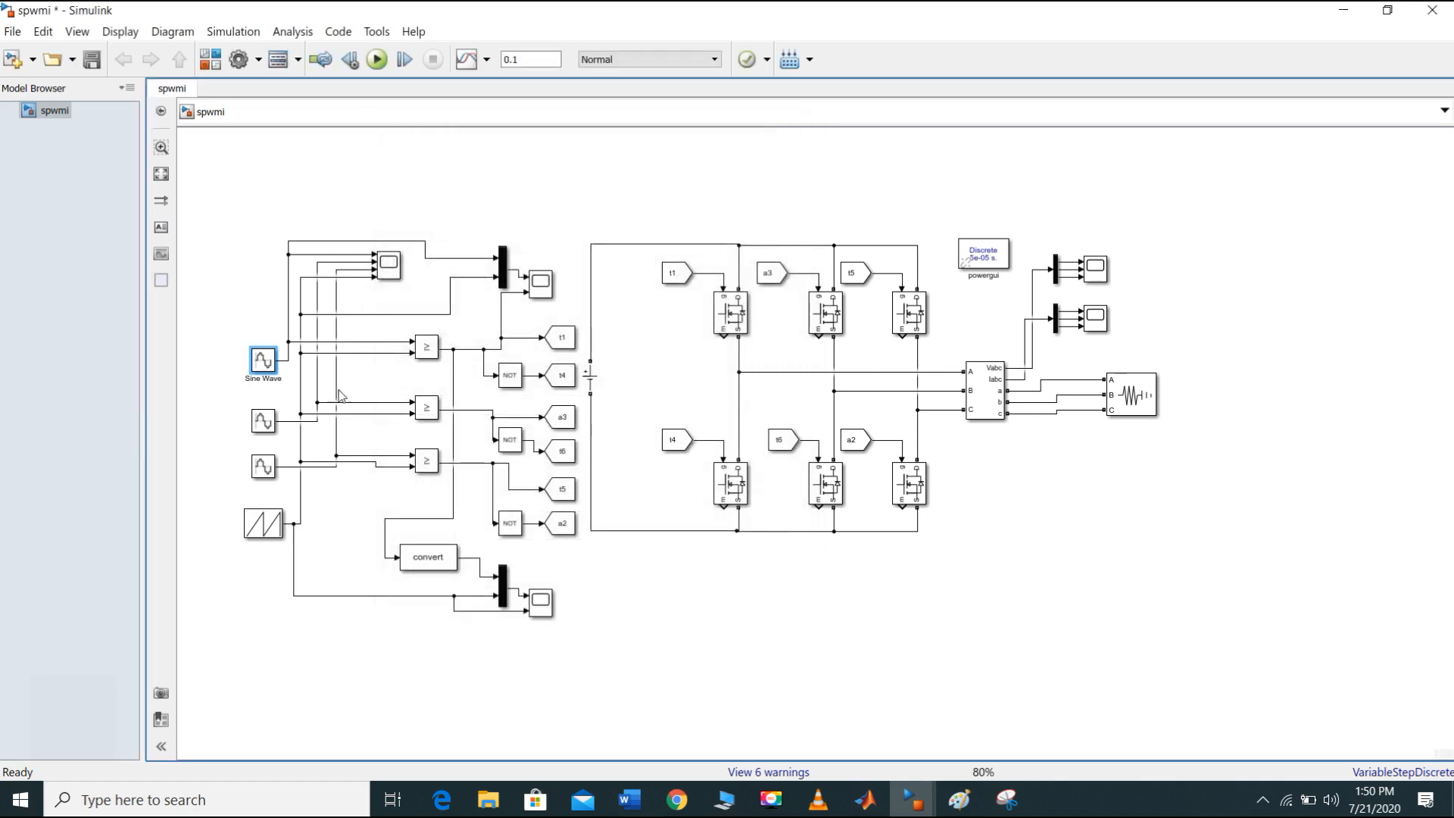
Step: Review the frequency, phase and sample time of the Sine Wave1 and Sine Wave2 blocks, closing each parameter window
{"action": "left_click", "coordinate": [264, 421]}
{"action": "double_click", "coordinate": [265, 421]}
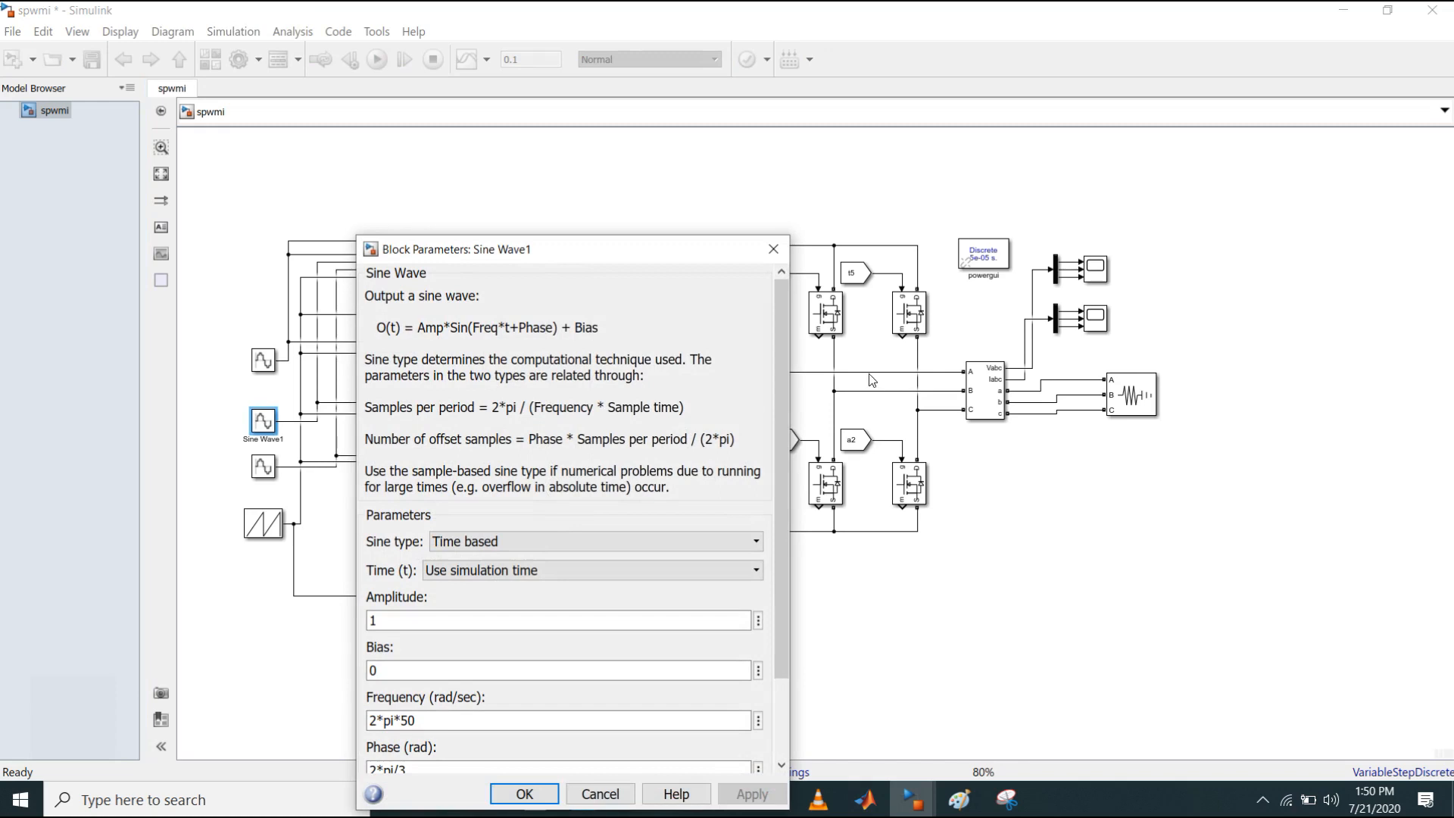
{"action": "left_click_drag", "start_coordinate": [784, 351], "coordinate": [783, 468]}
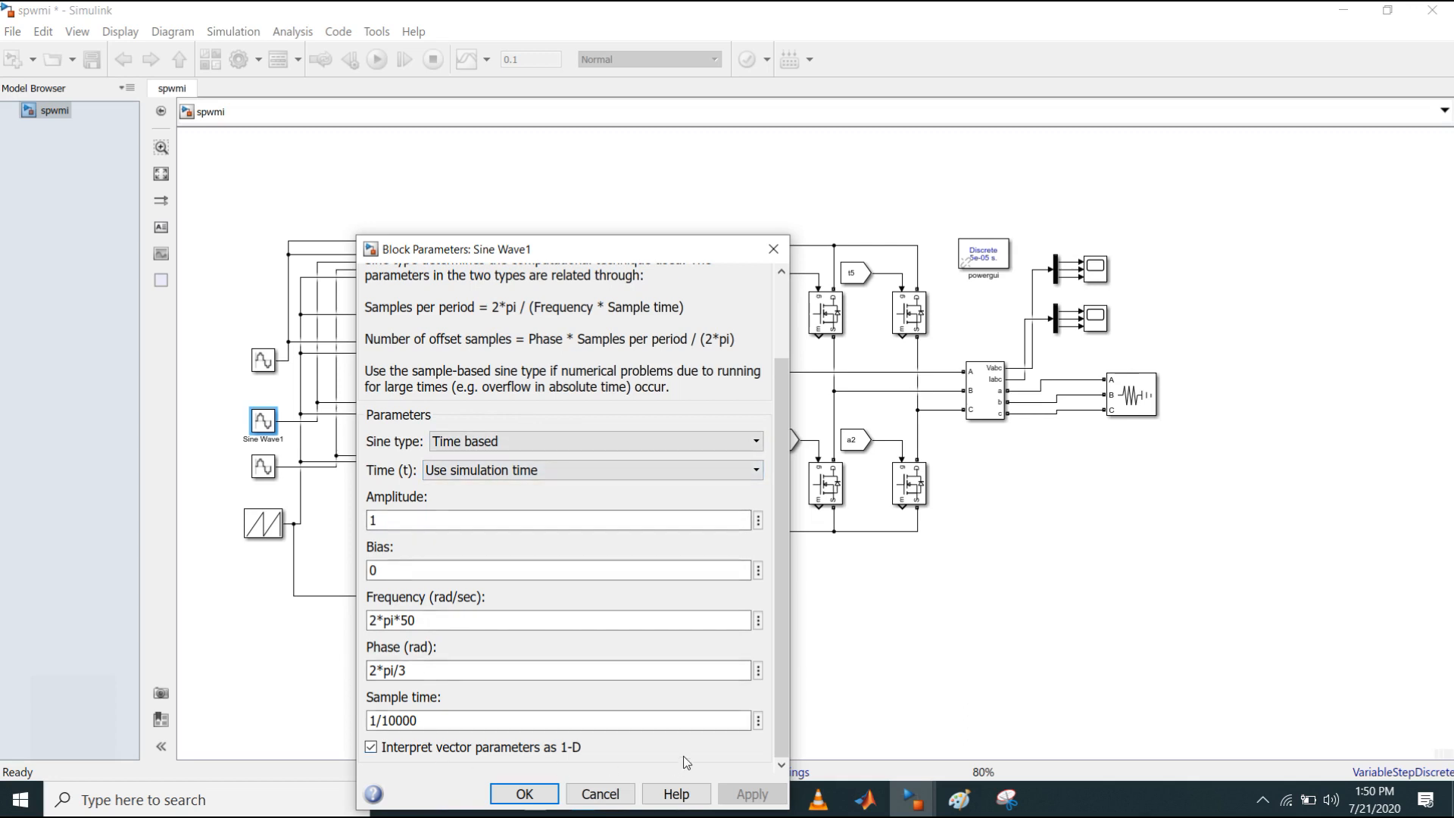
{"action": "left_click", "coordinate": [770, 256]}
{"action": "double_click", "coordinate": [263, 468]}
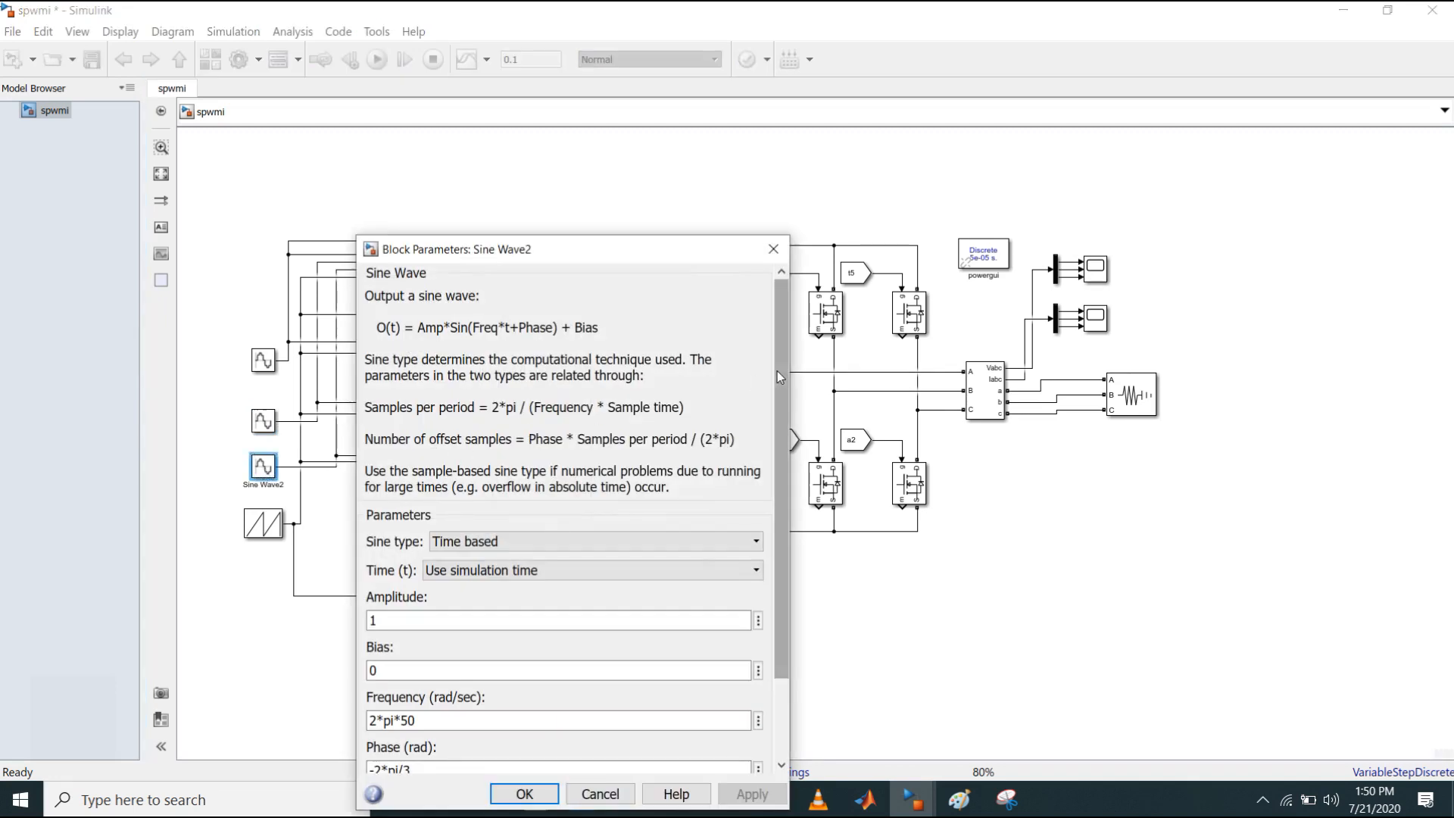
{"action": "left_click_drag", "start_coordinate": [778, 371], "coordinate": [787, 487]}
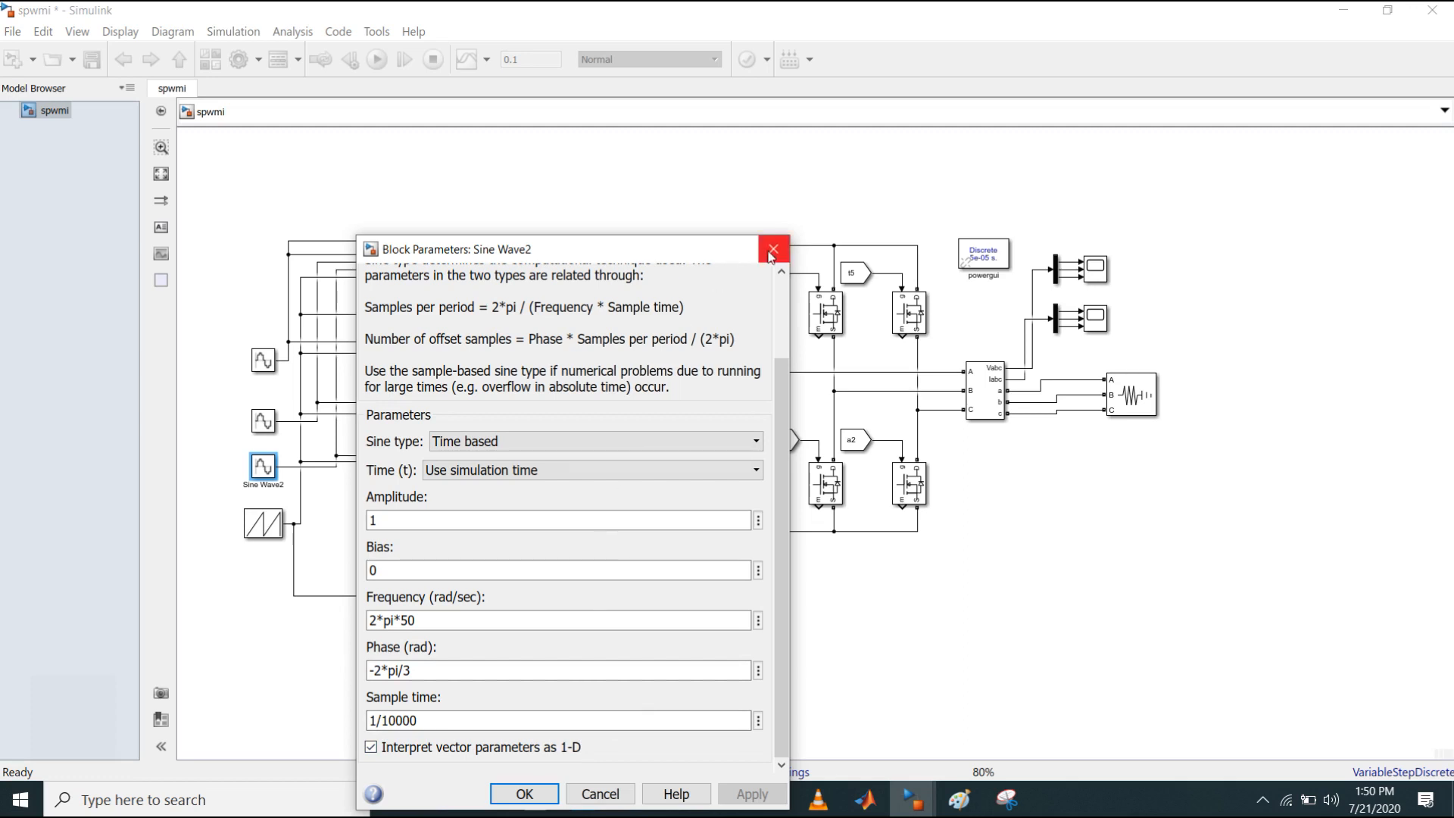
{"action": "left_click", "coordinate": [771, 254]}
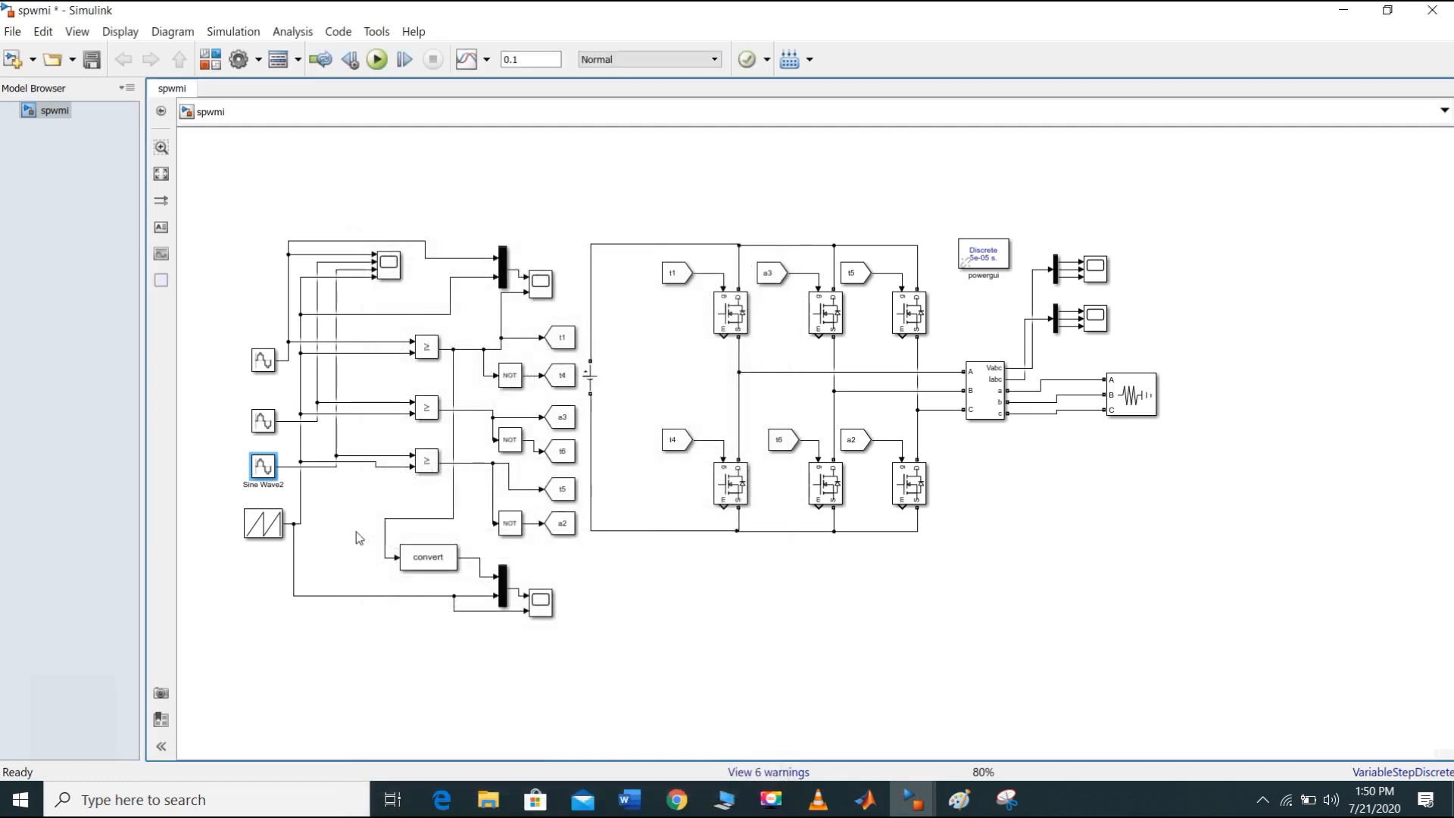
Step: Check the Sawtooth Generator's frequency and sample time, and the number of inputs of the Mux1 block
{"action": "double_click", "coordinate": [263, 527]}
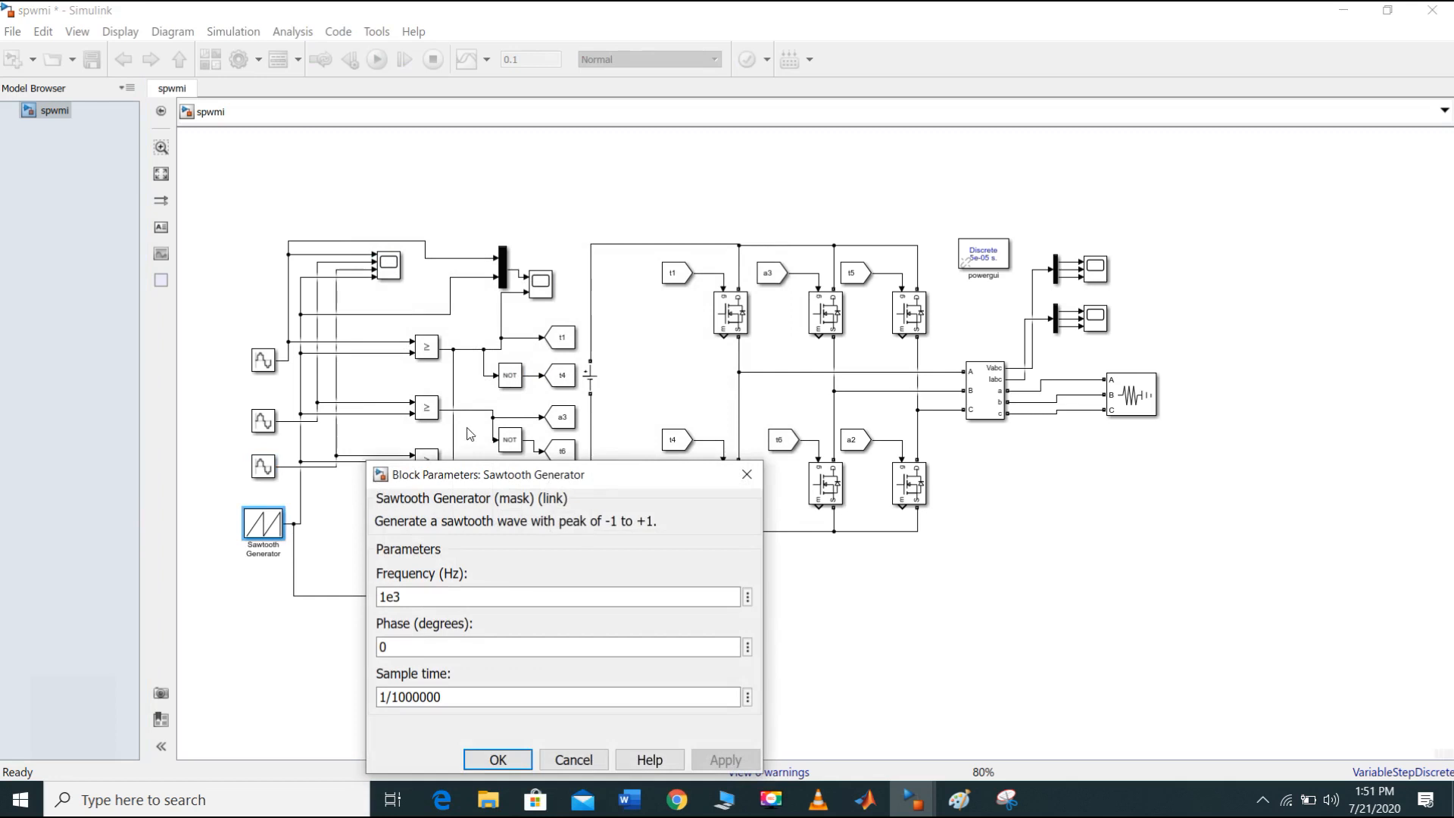
{"action": "left_click_drag", "start_coordinate": [534, 475], "coordinate": [532, 293]}
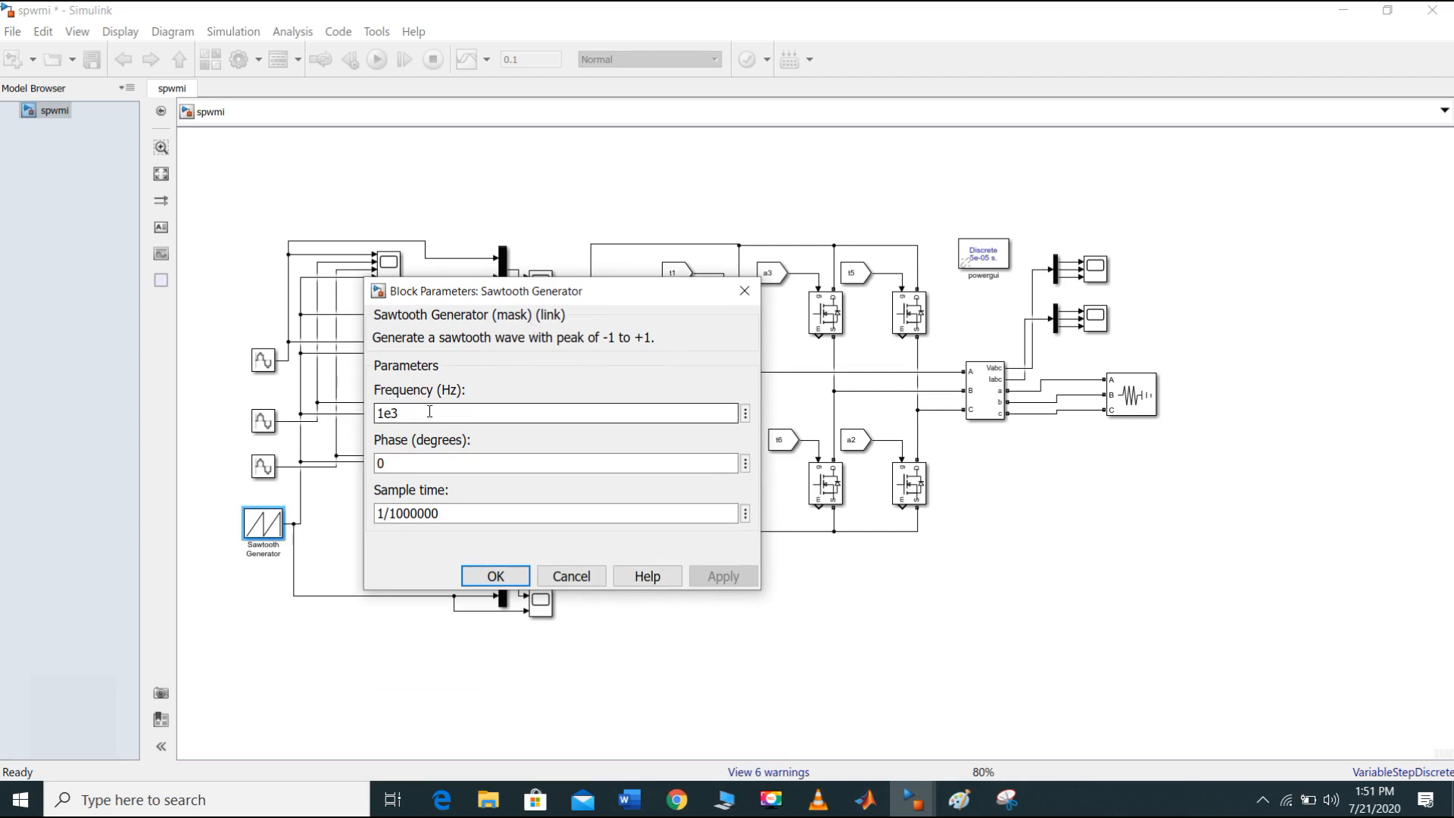
{"action": "left_click", "coordinate": [496, 576]}
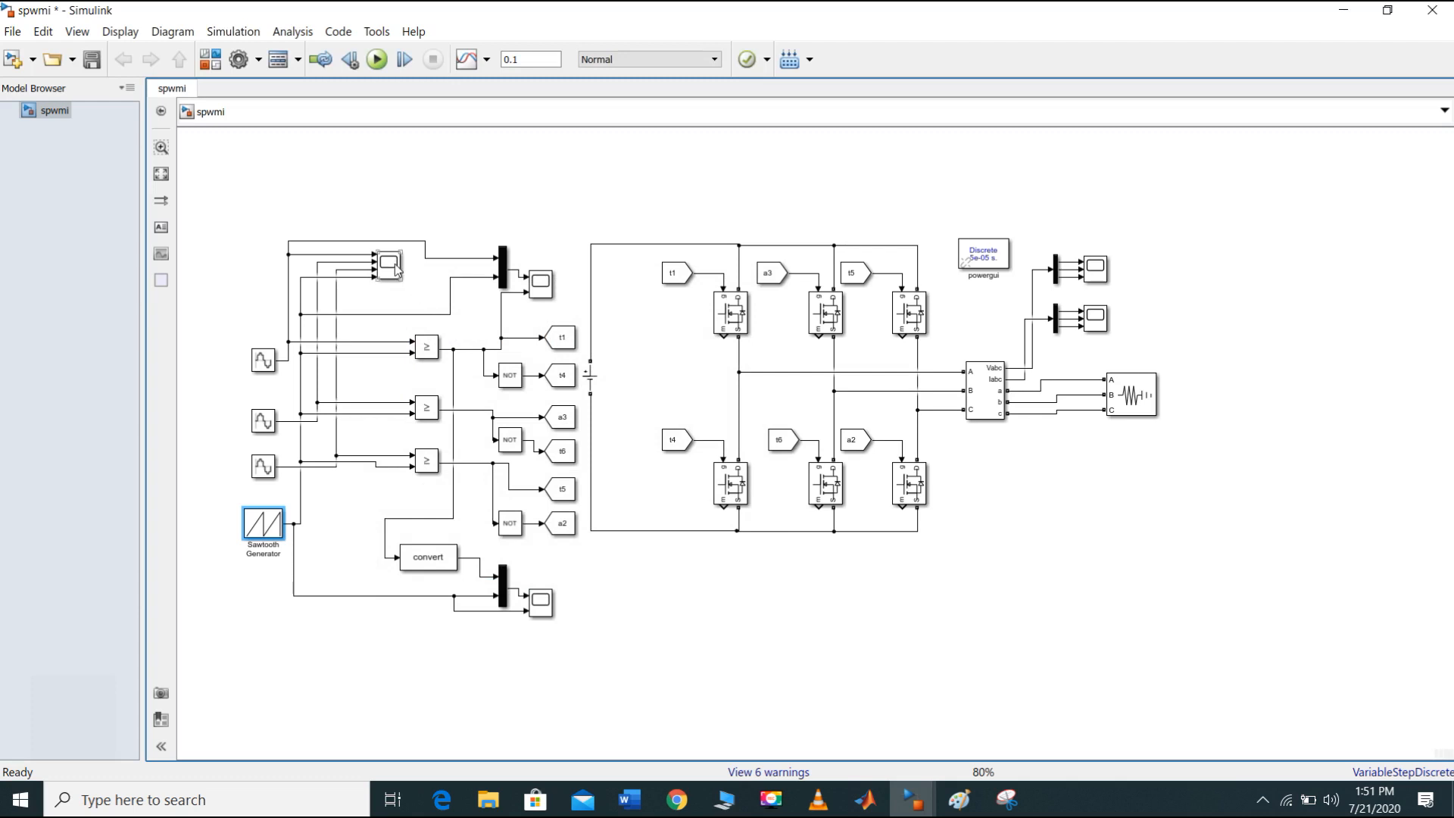
{"action": "double_click", "coordinate": [503, 271]}
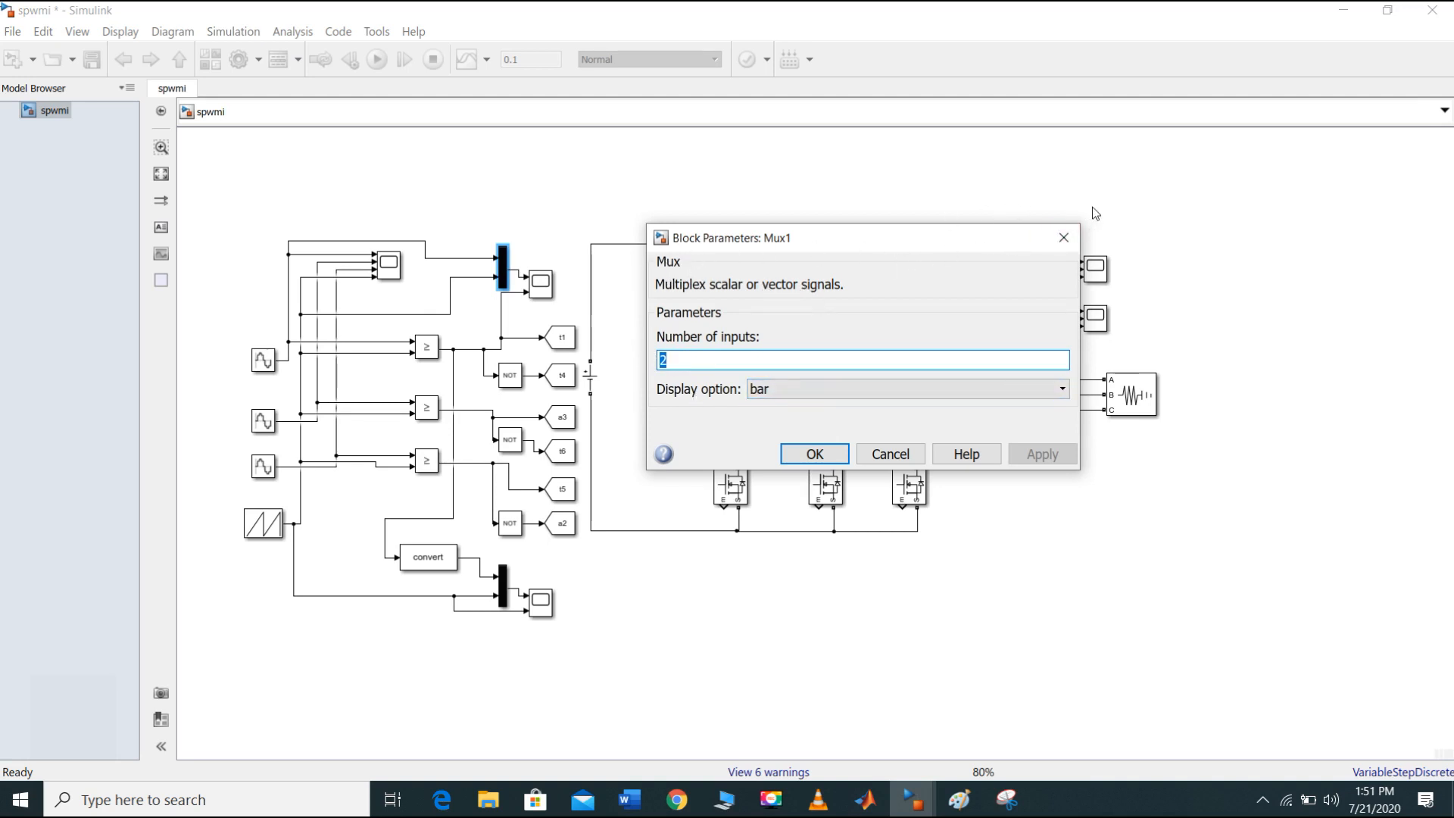
{"action": "left_click", "coordinate": [1064, 238]}
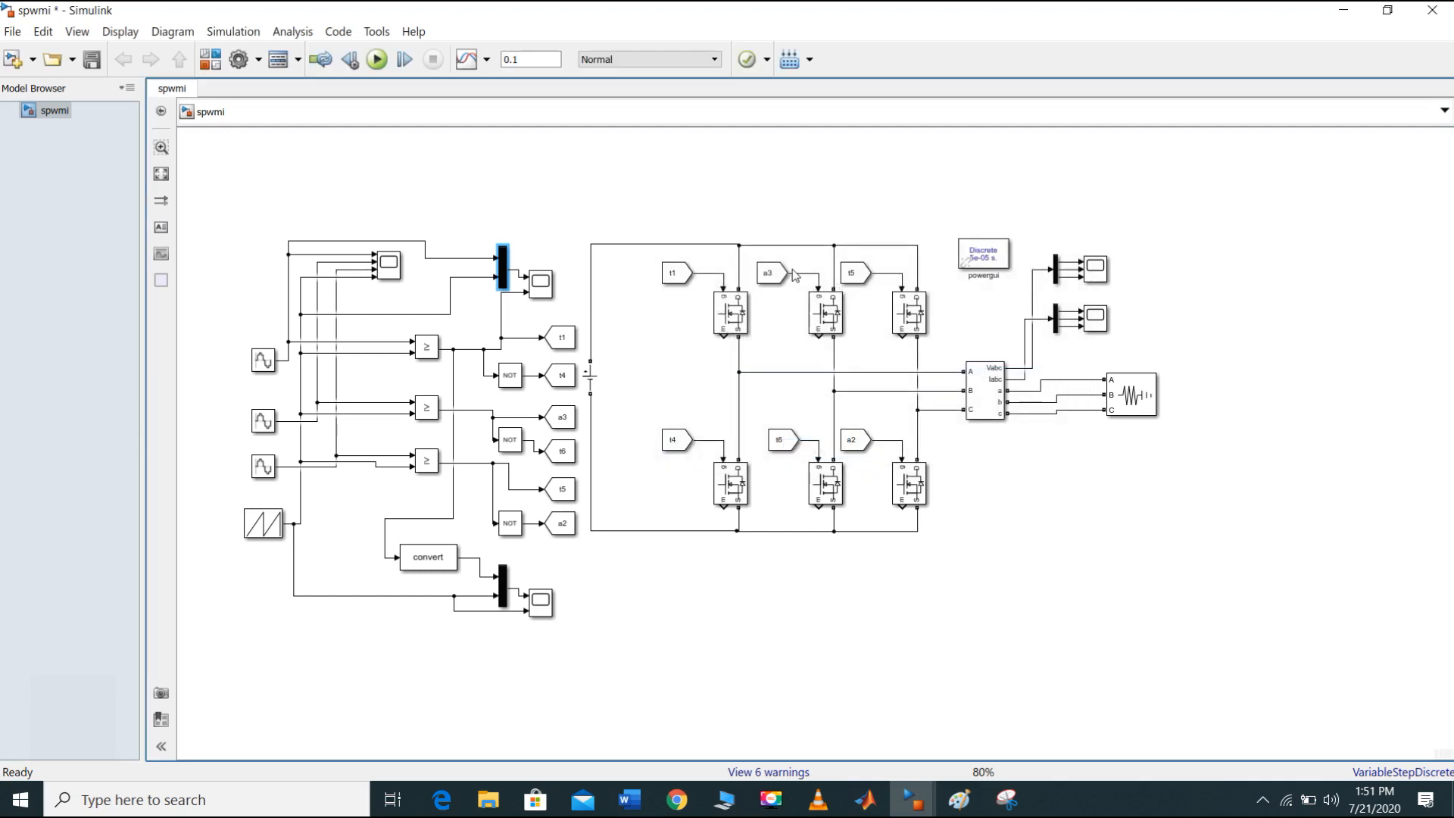
Step: Select >= as the operator of the first Relational Operator block, check its output data type, and accept the settings
{"action": "double_click", "coordinate": [430, 351]}
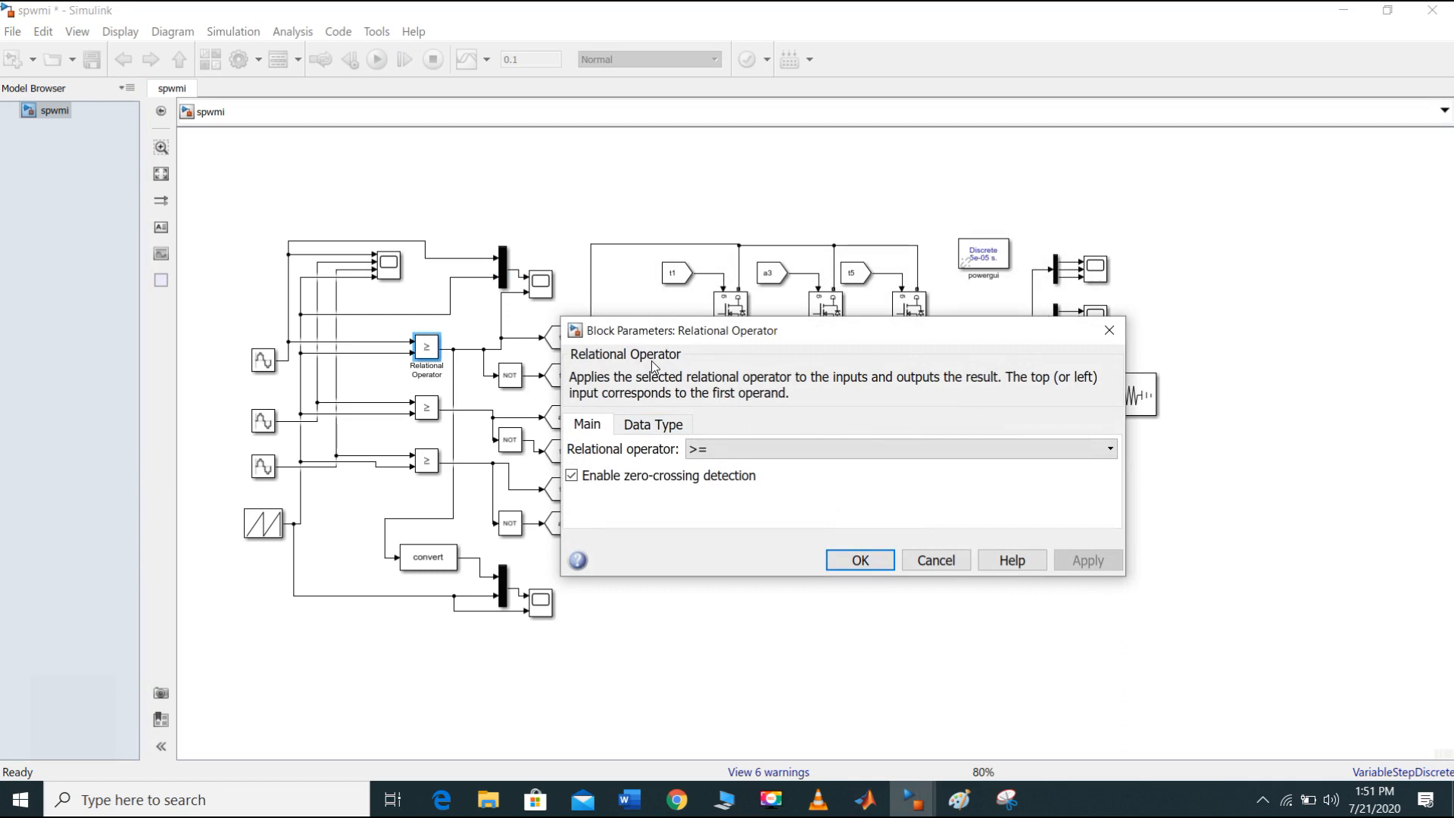
{"action": "left_click", "coordinate": [735, 455]}
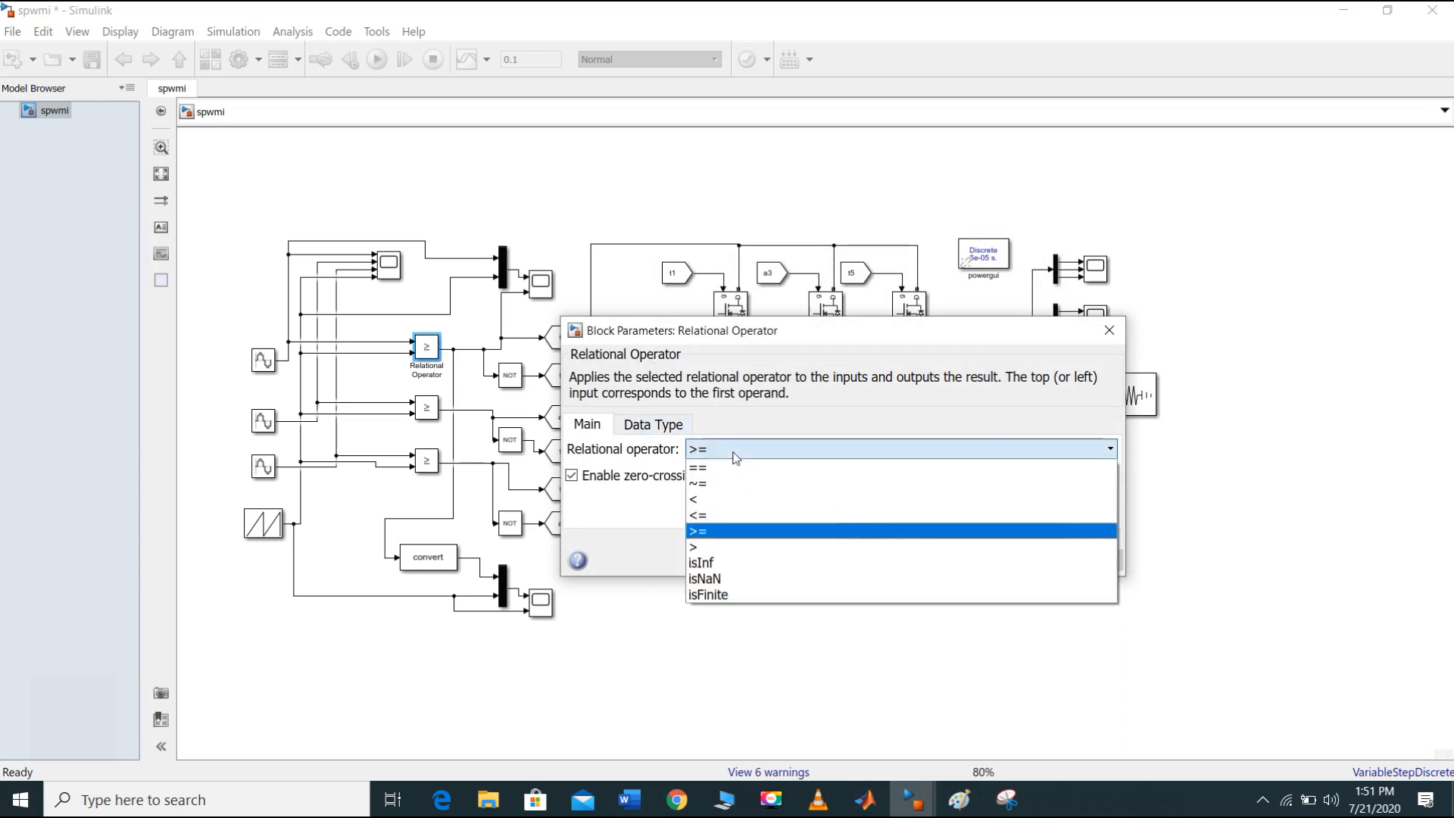
{"action": "left_click", "coordinate": [715, 532]}
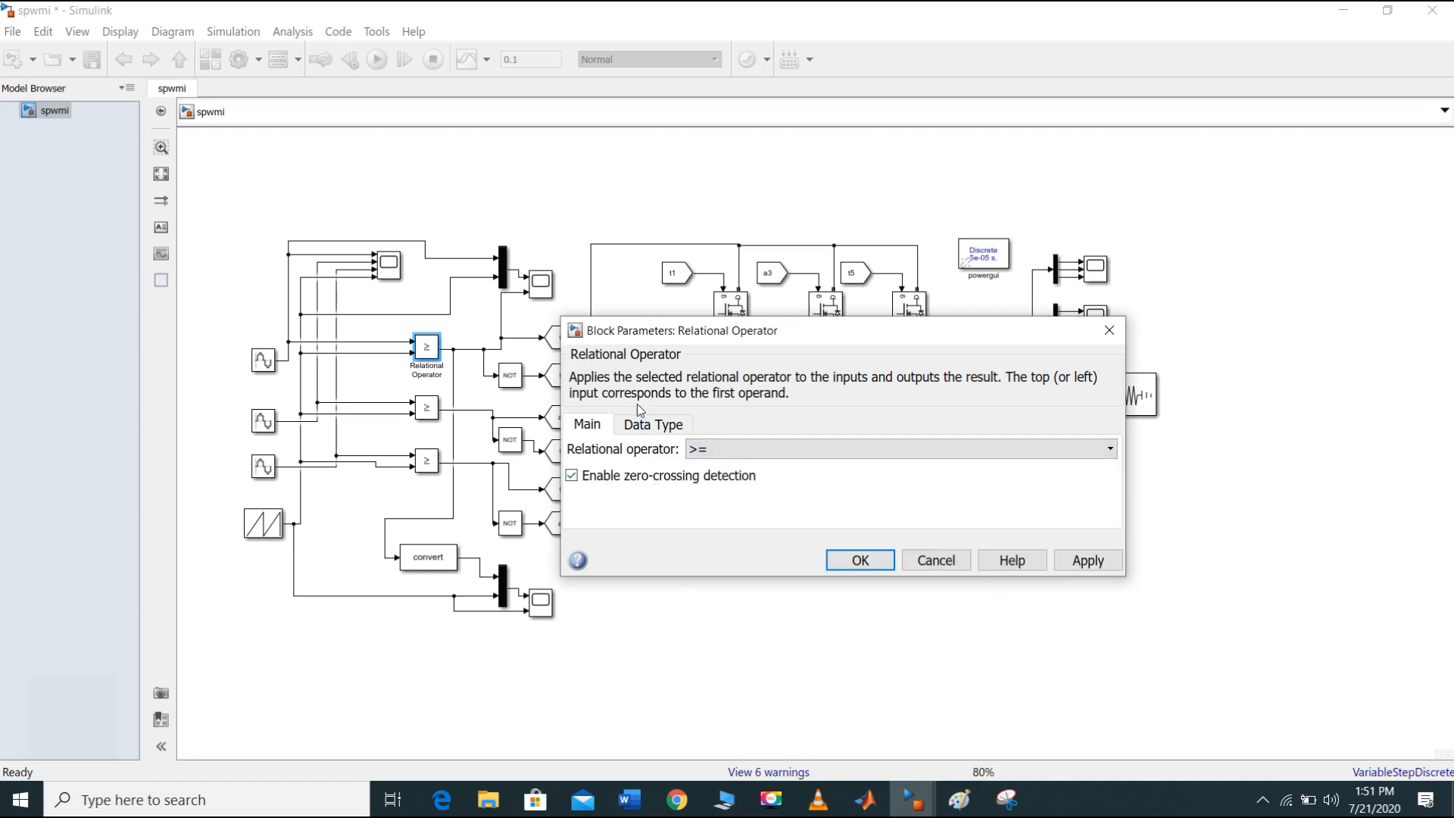
{"action": "left_click", "coordinate": [653, 425]}
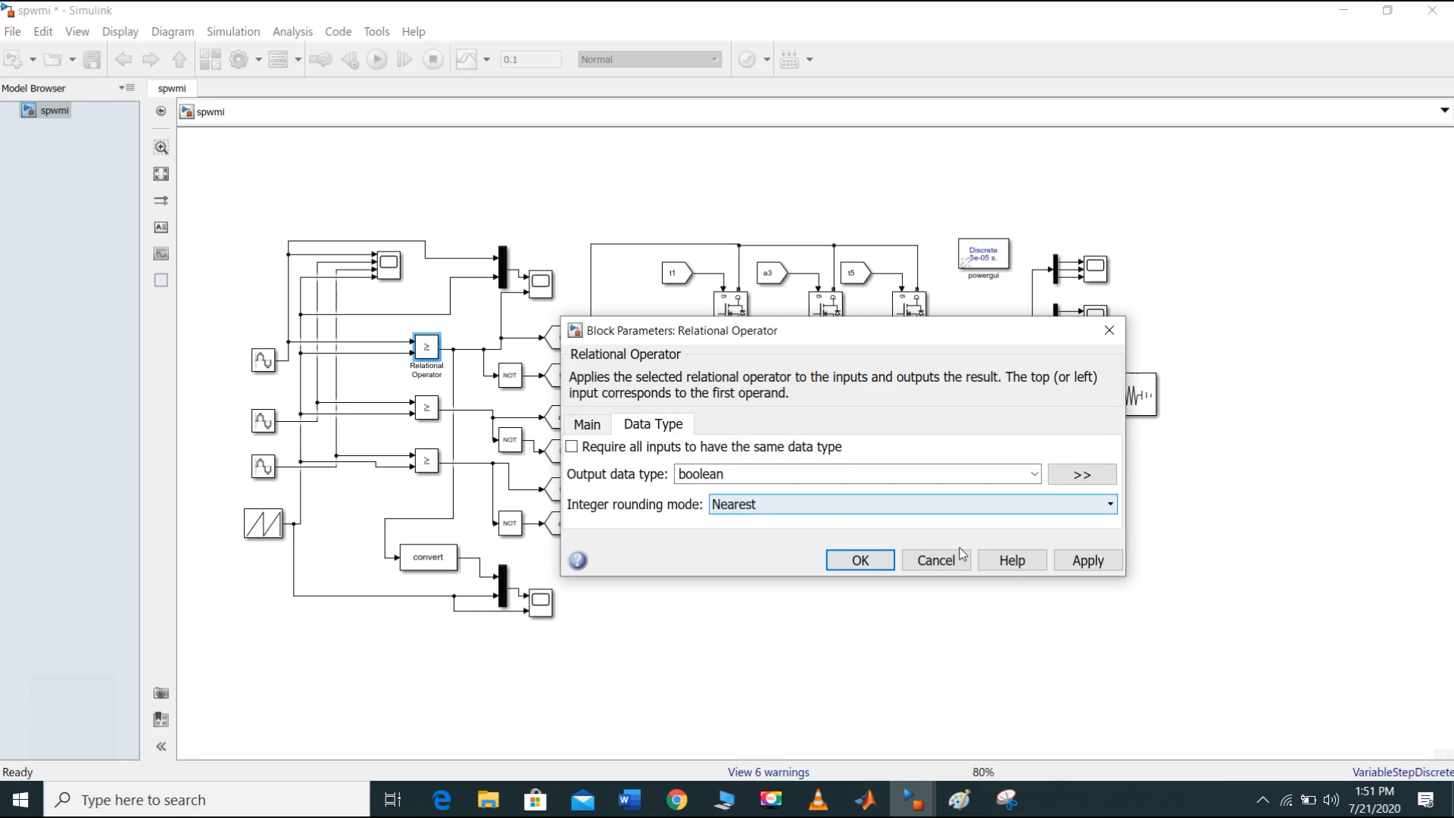
{"action": "left_click", "coordinate": [861, 561]}
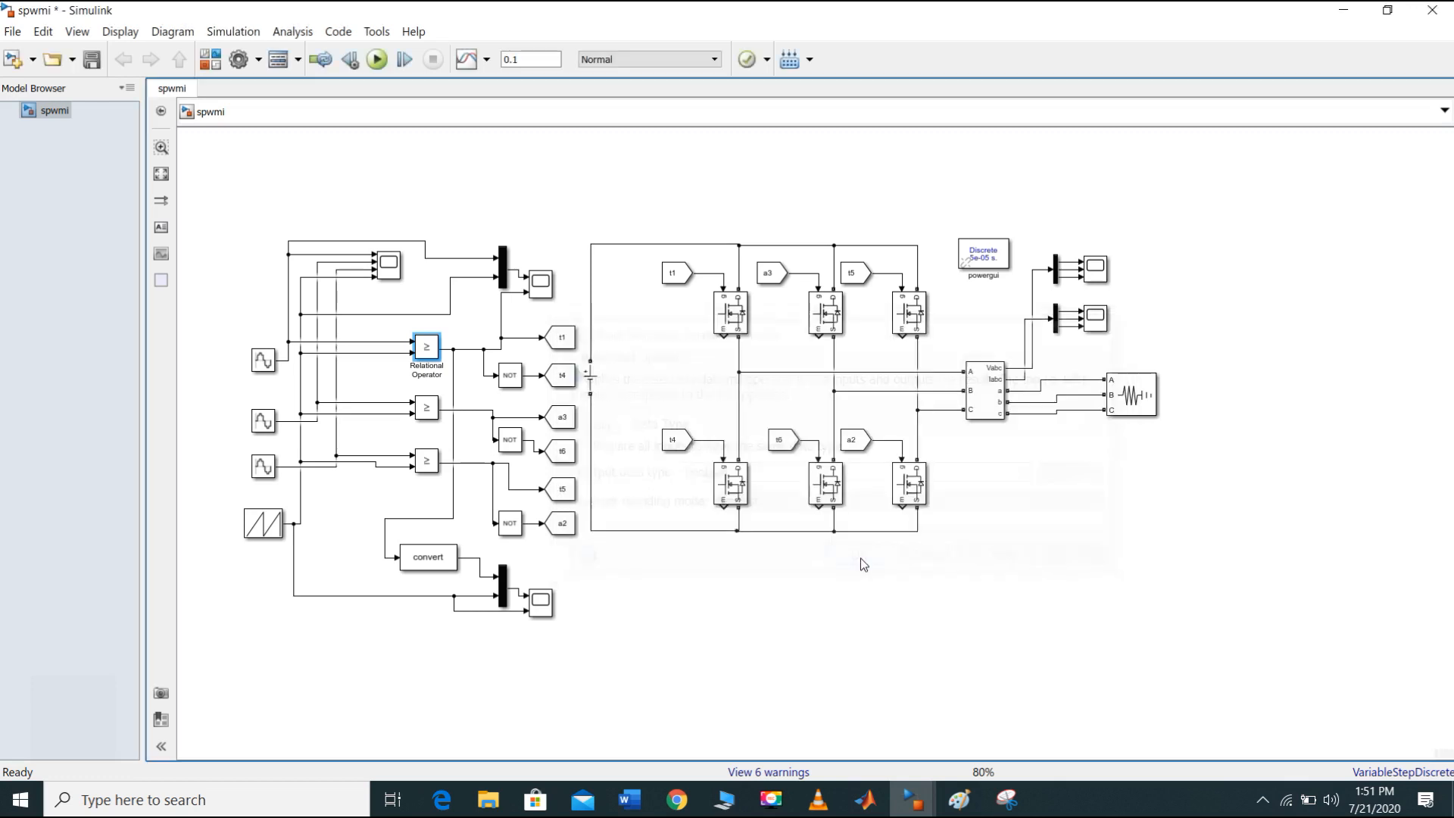
Step: Check the operator and output data type settings of the Relational Operator1 and Relational Operator2 blocks
{"action": "left_click", "coordinate": [428, 409]}
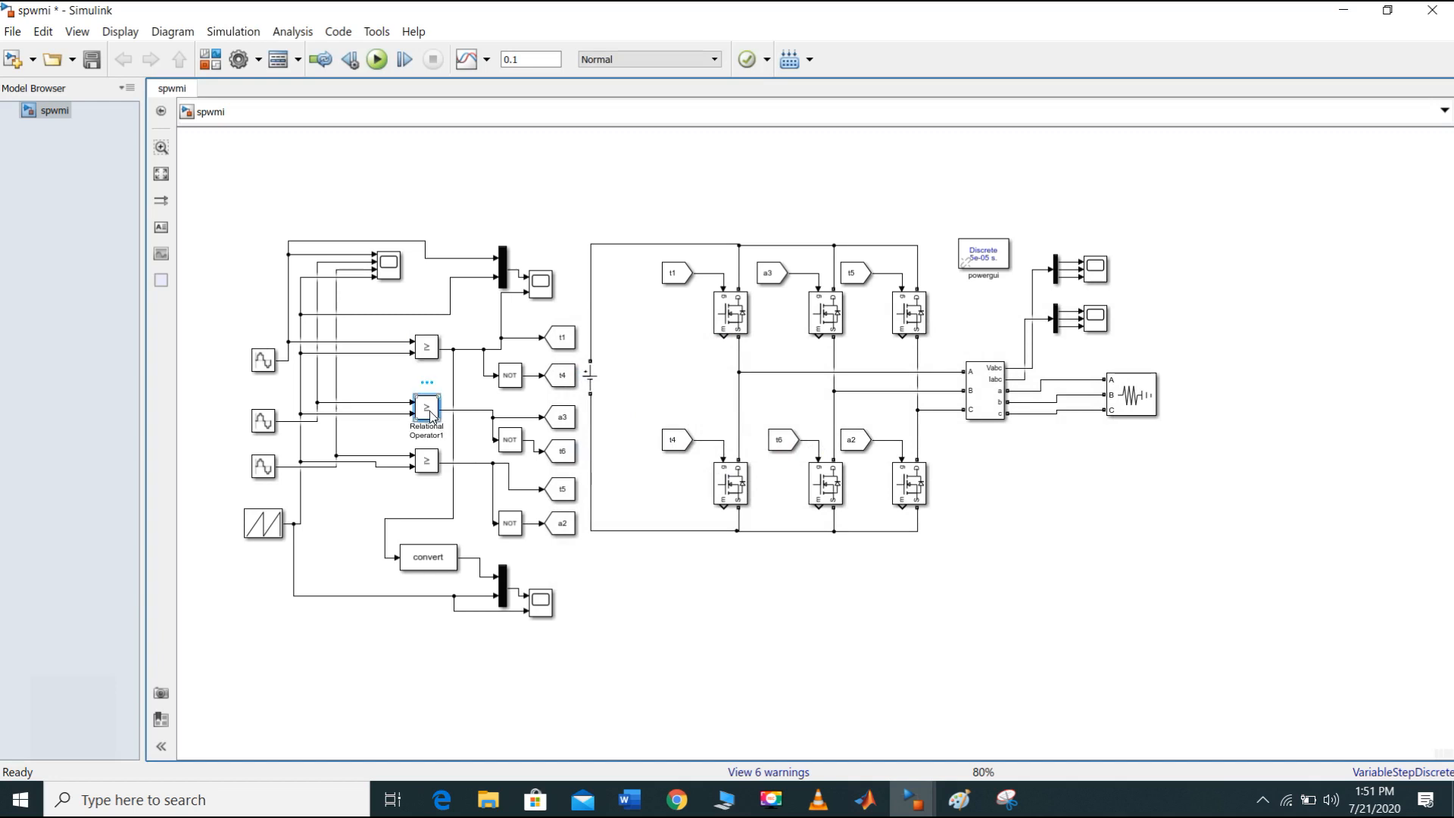
{"action": "double_click", "coordinate": [429, 411]}
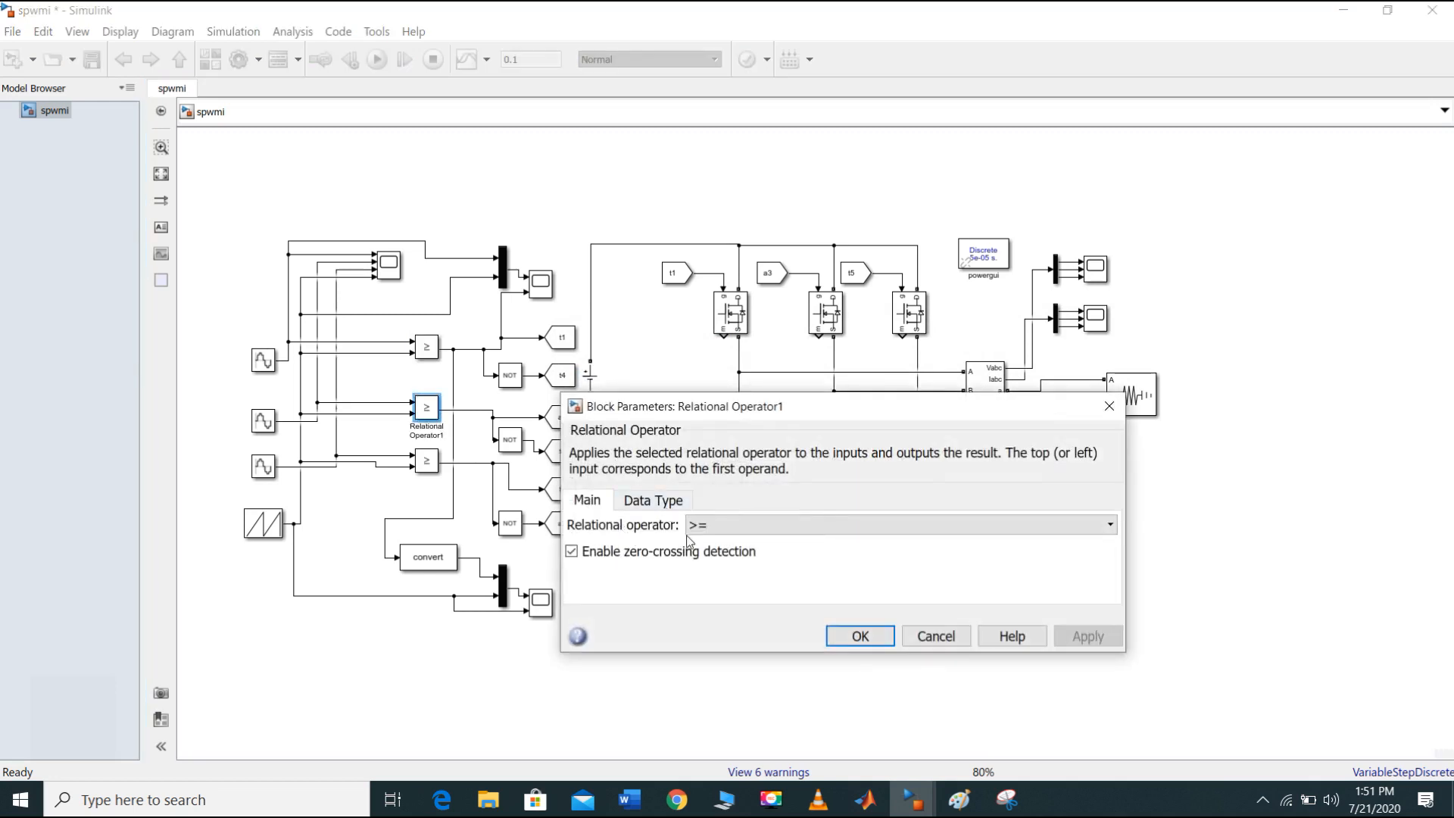
{"action": "left_click", "coordinate": [651, 502]}
{"action": "left_click", "coordinate": [862, 635]}
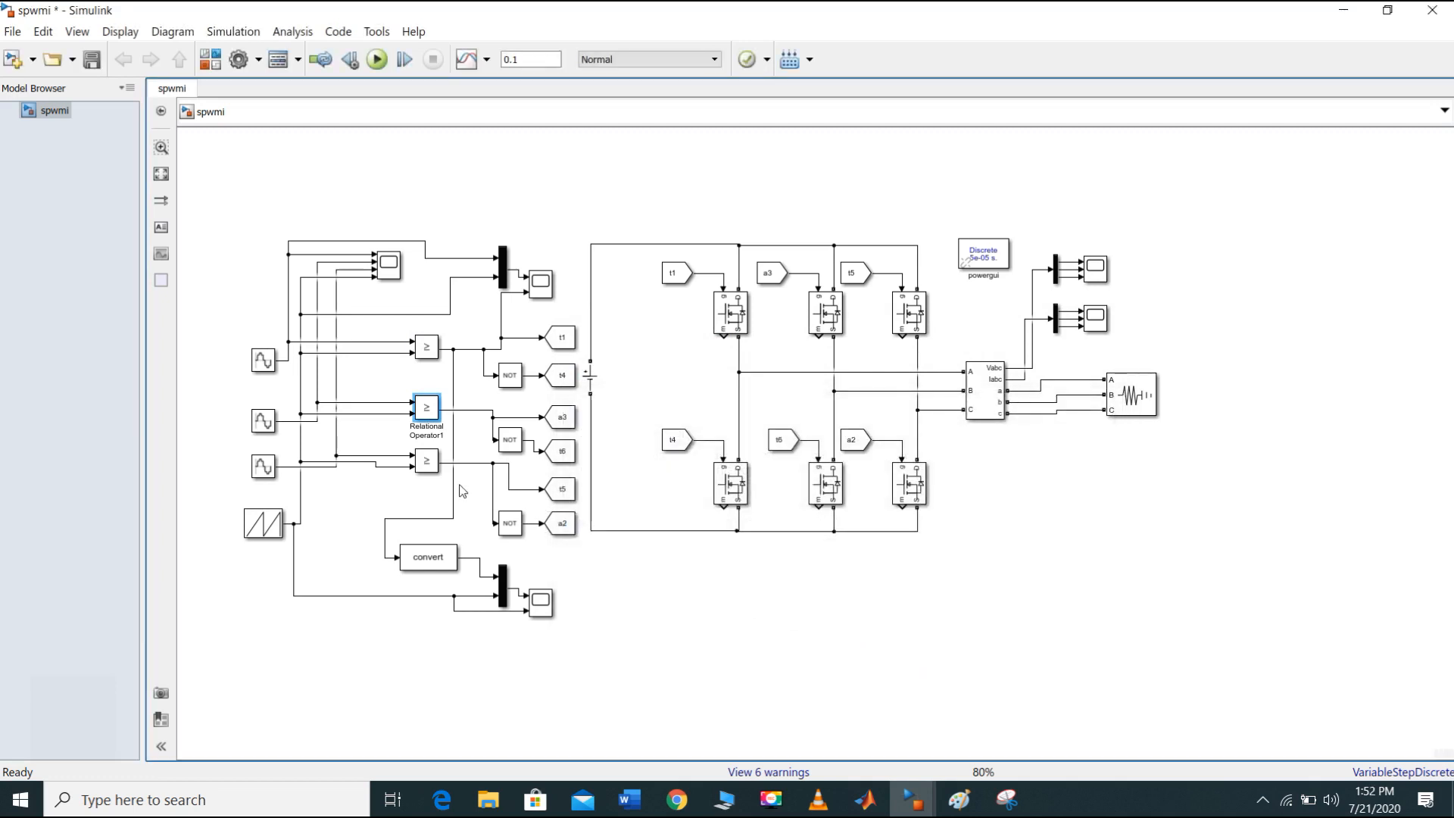
{"action": "double_click", "coordinate": [427, 462]}
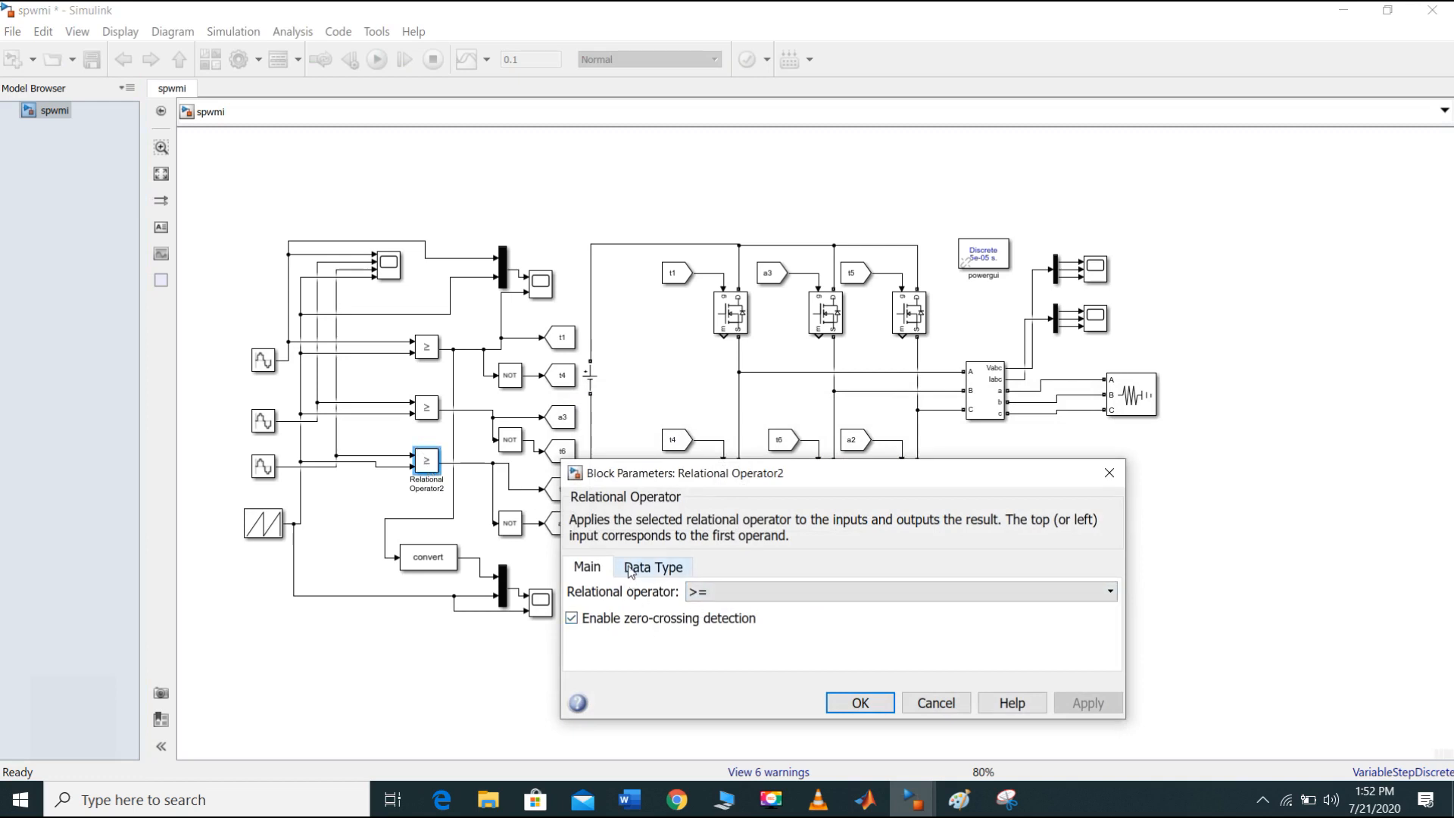
{"action": "left_click", "coordinate": [652, 573]}
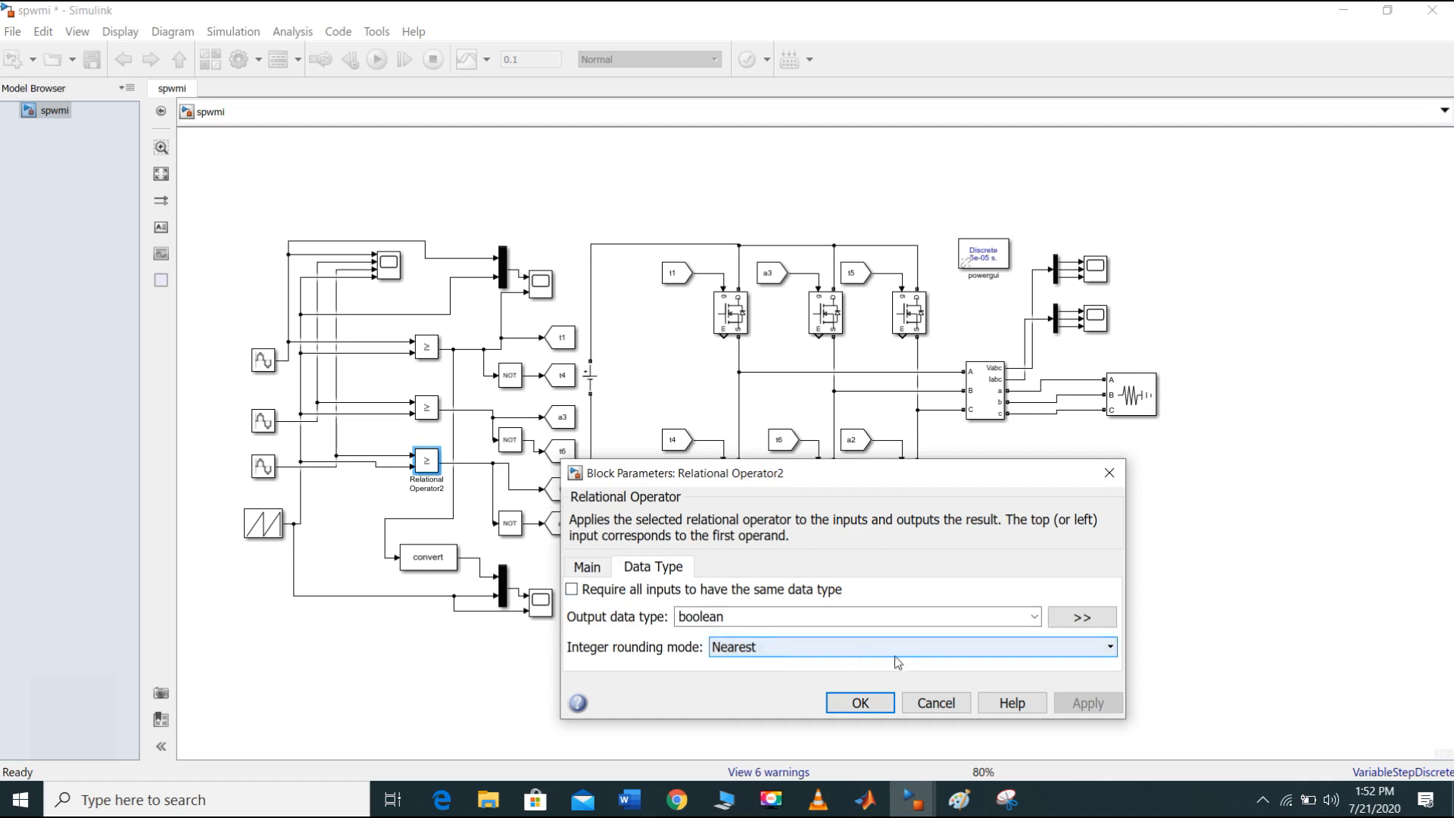
{"action": "left_click", "coordinate": [861, 703]}
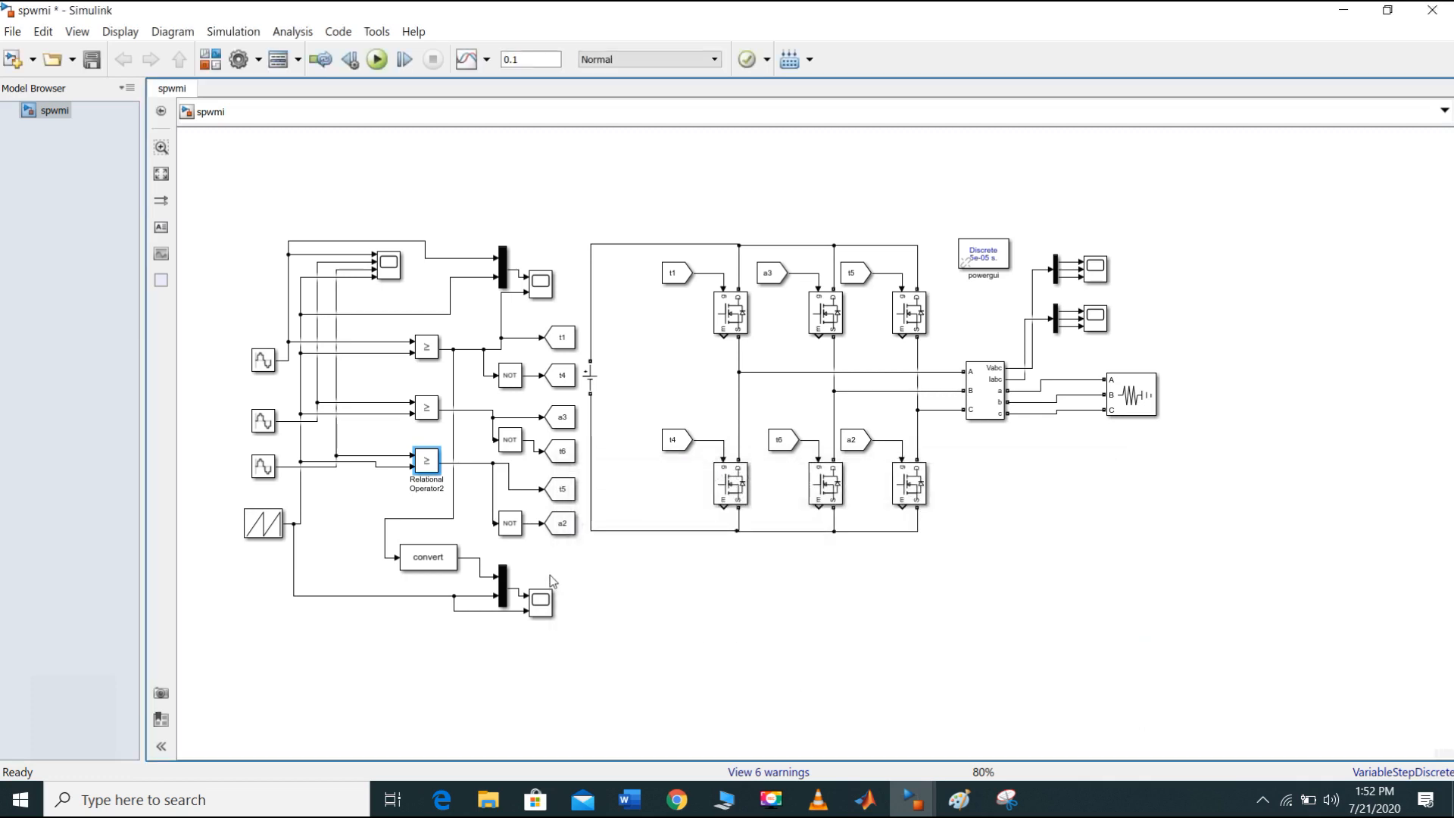
Step: Review the output data type and rounding settings of the Data Type Conversion block, and close its parameters
{"action": "left_click", "coordinate": [651, 602]}
{"action": "double_click", "coordinate": [428, 558]}
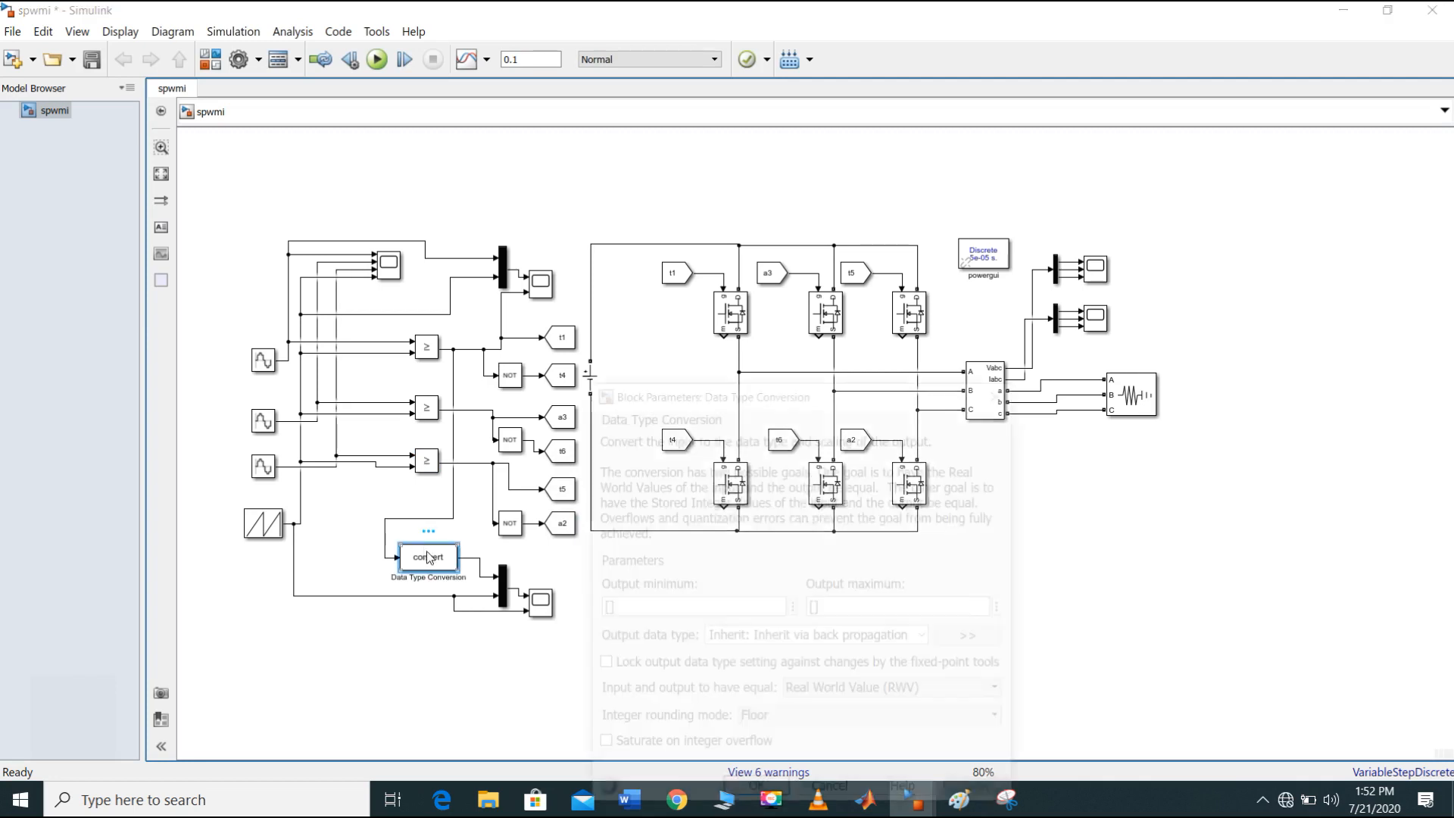
{"action": "left_click_drag", "start_coordinate": [754, 333], "coordinate": [749, 237]}
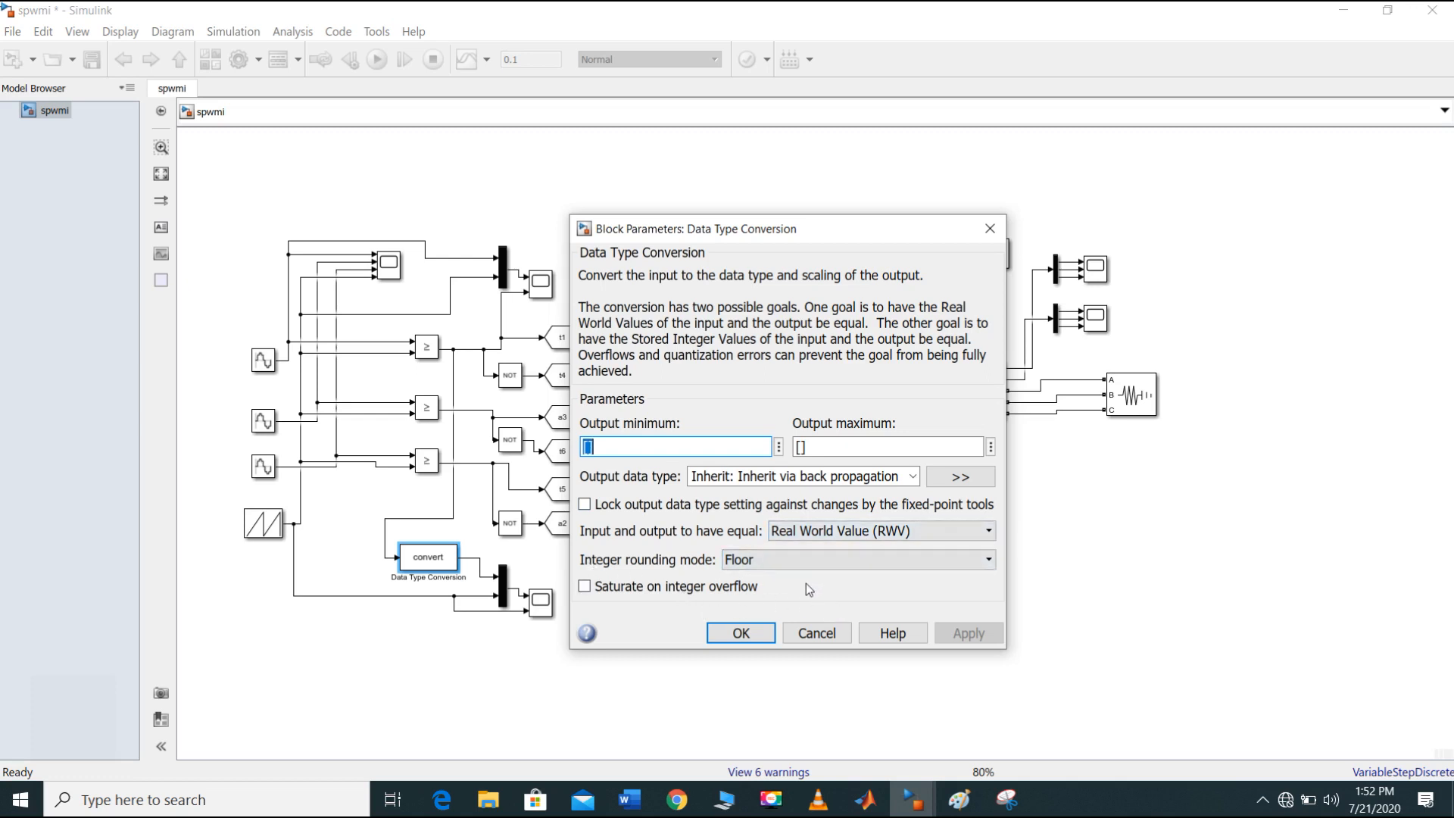
{"action": "left_click", "coordinate": [739, 633]}
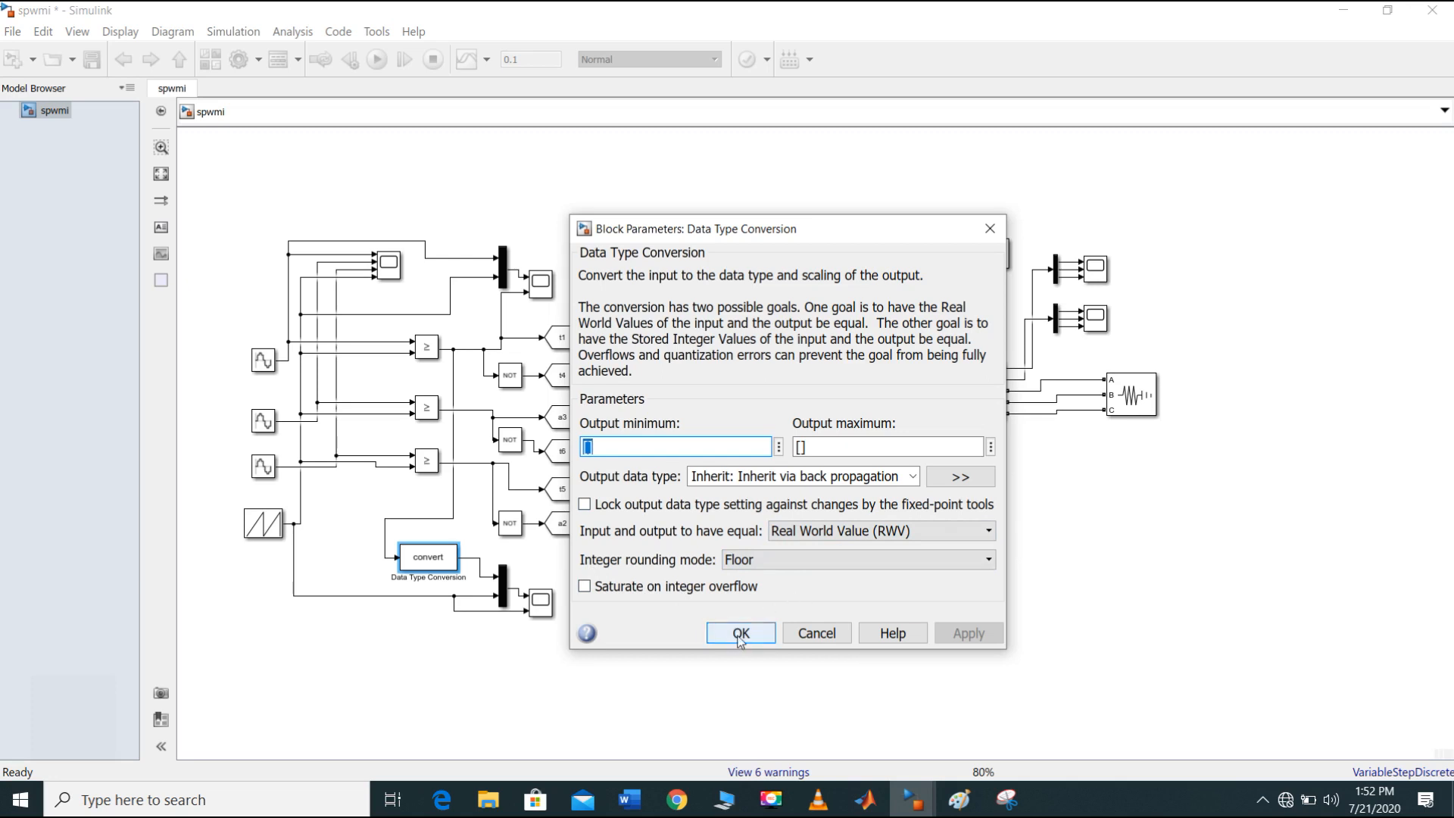
Step: Check the operator, icon shape and output data type of the Logical Operator and Logical Operator1 blocks
{"action": "double_click", "coordinate": [509, 377]}
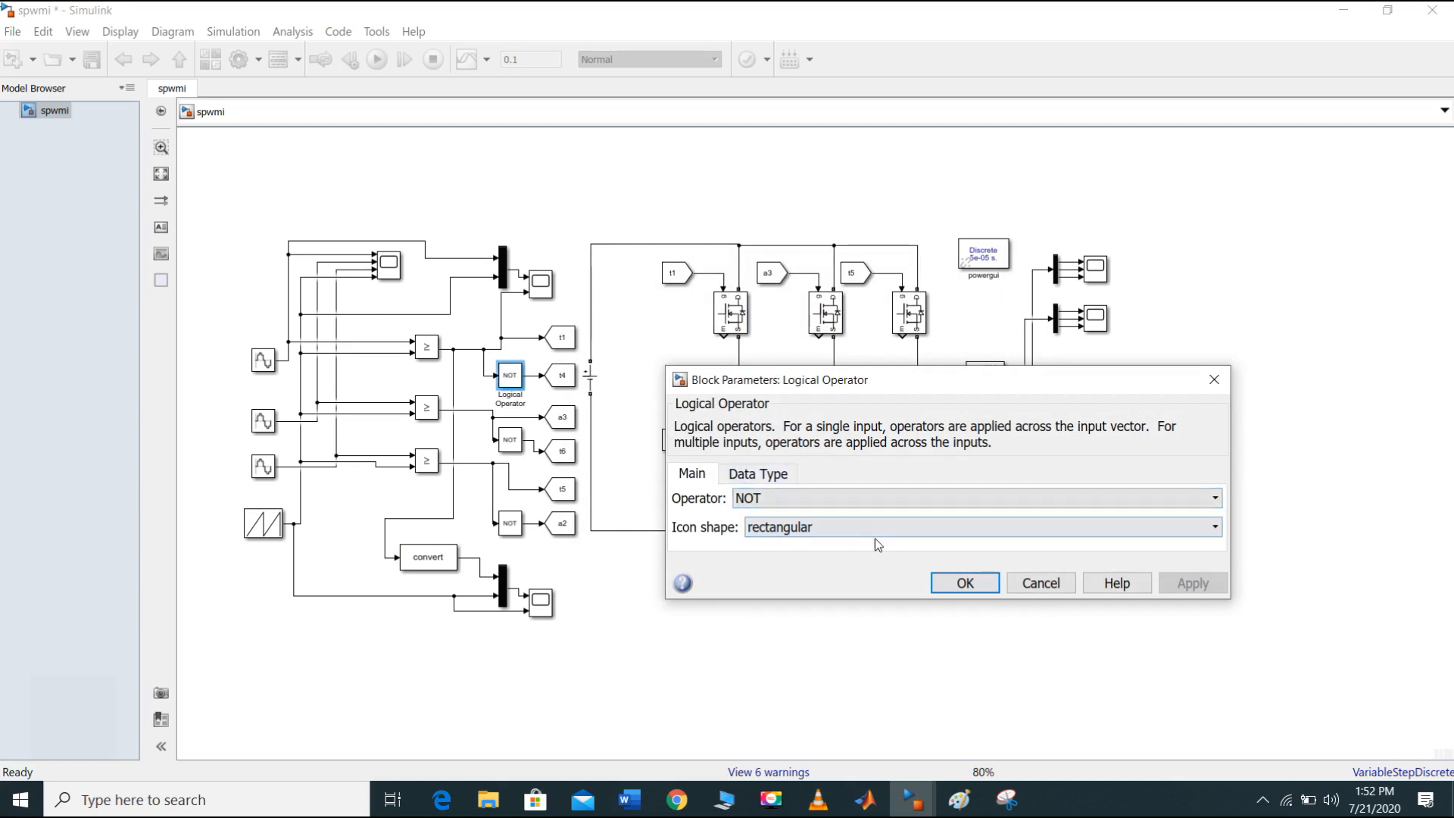
{"action": "left_click", "coordinate": [774, 482]}
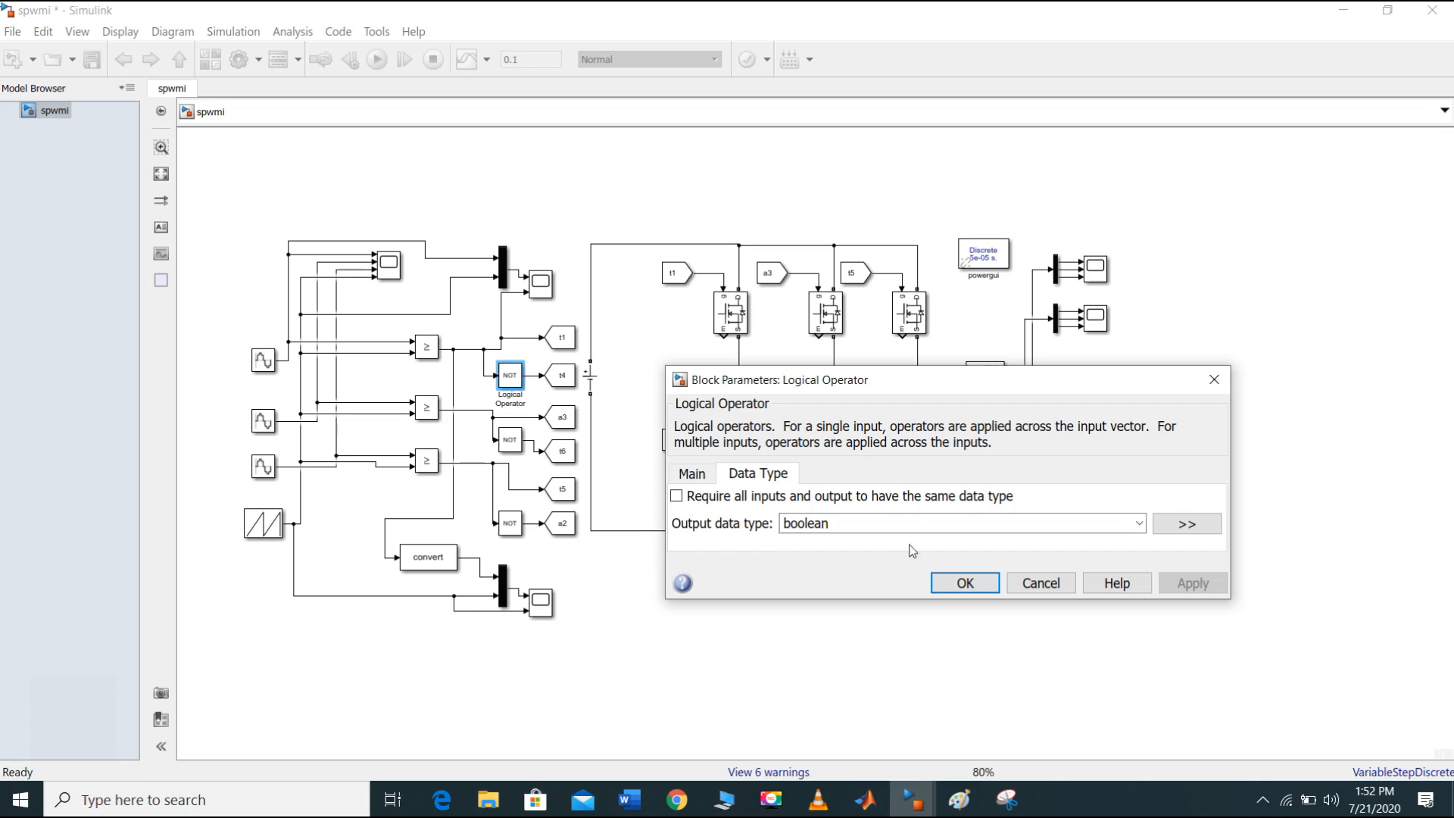
{"action": "left_click", "coordinate": [960, 584]}
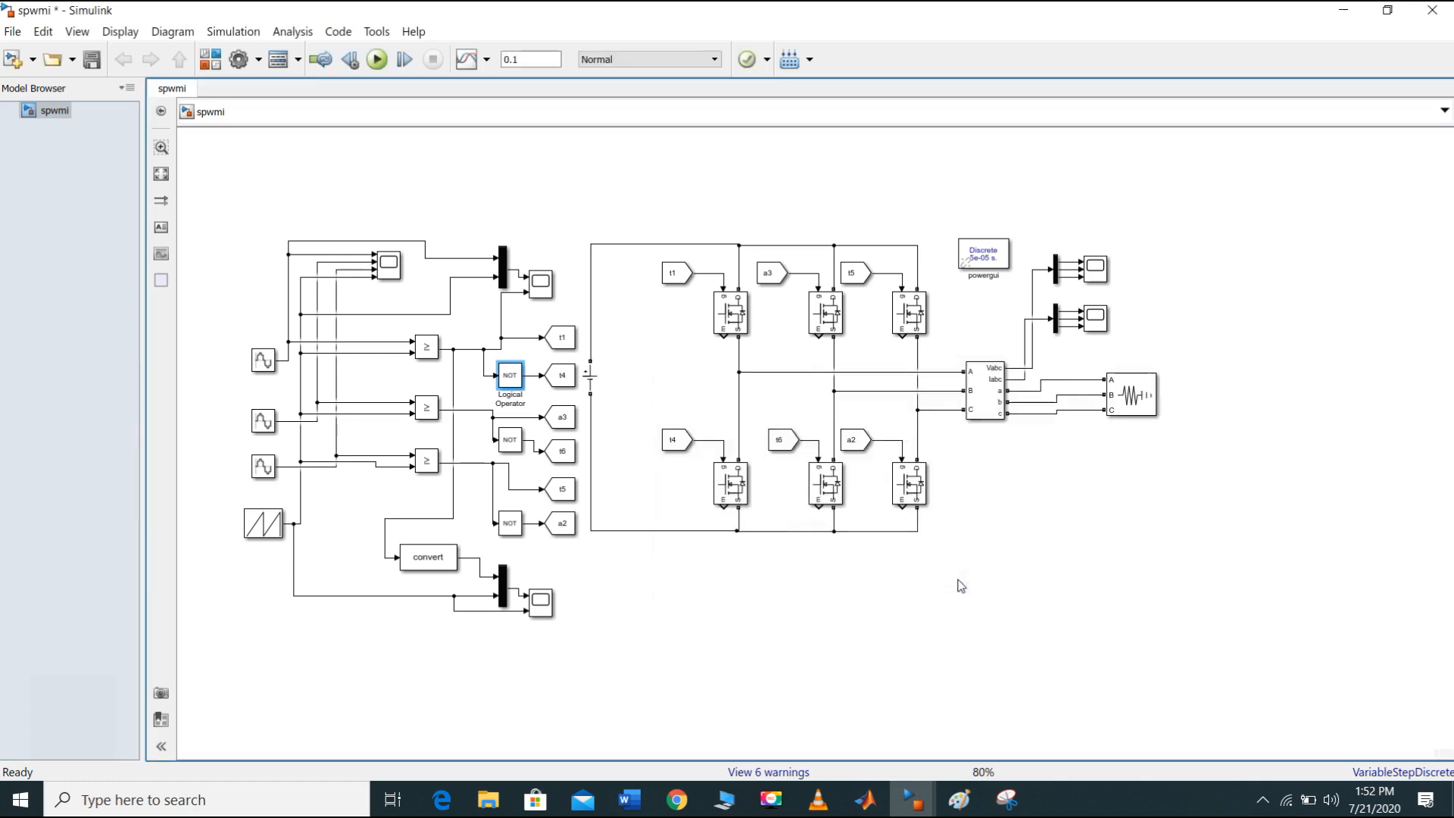
{"action": "double_click", "coordinate": [517, 438]}
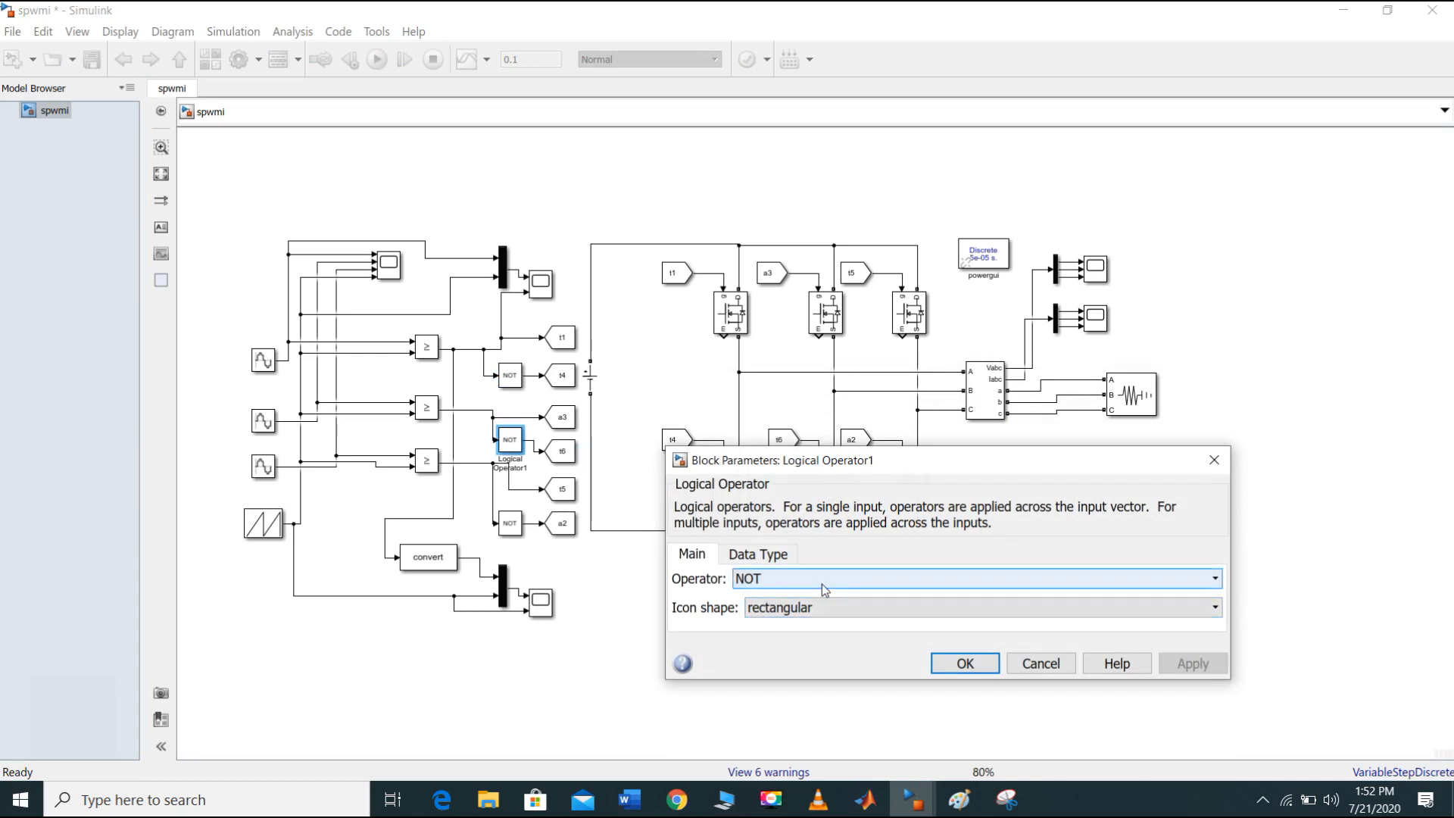
{"action": "left_click", "coordinate": [757, 554]}
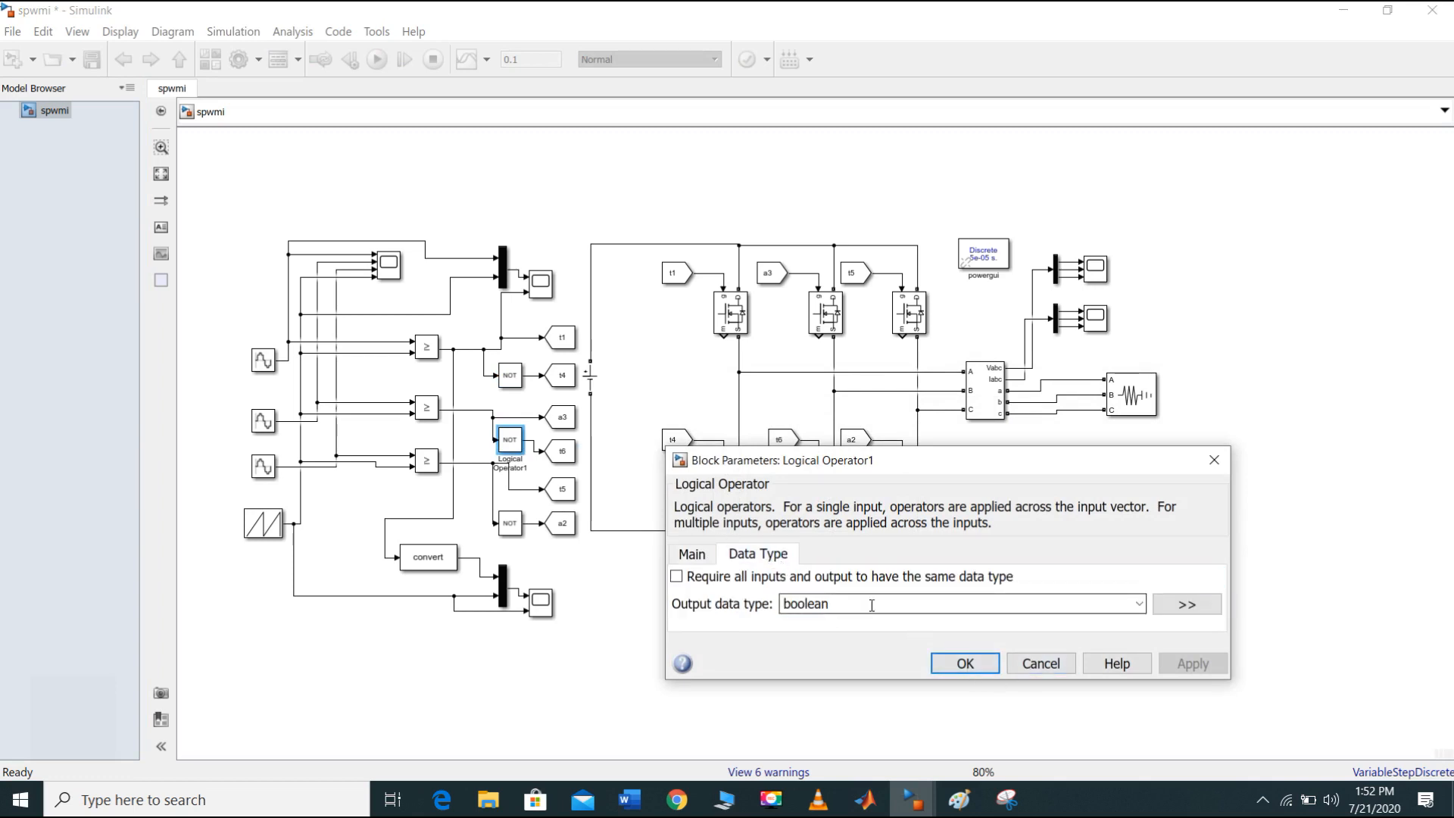
{"action": "left_click", "coordinate": [964, 663]}
Step: Check the operator, icon shape and output data type of the Logical Operator2 block, and close its parameters
{"action": "double_click", "coordinate": [514, 525]}
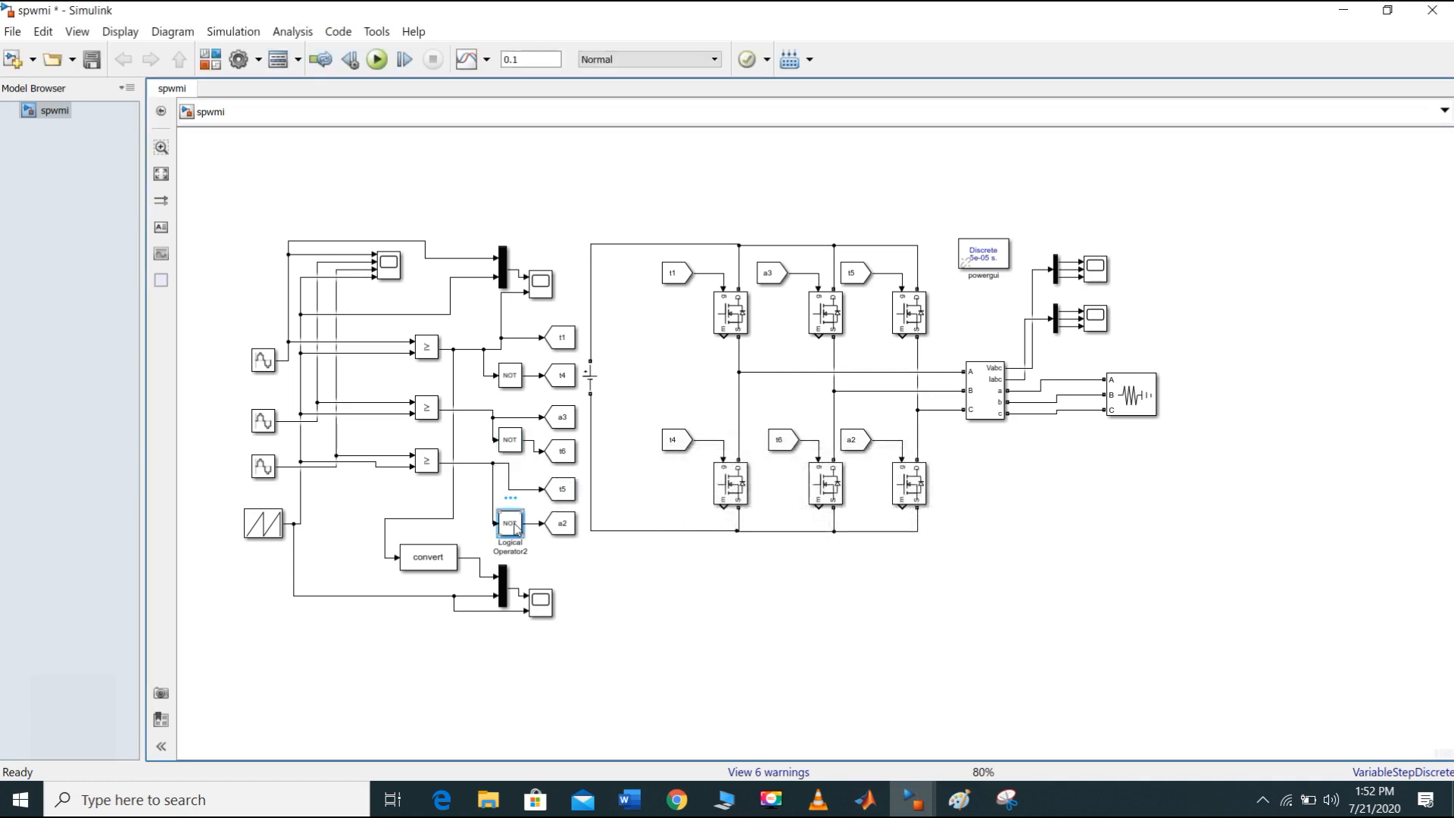
{"action": "left_click_drag", "start_coordinate": [818, 576], "coordinate": [776, 365]}
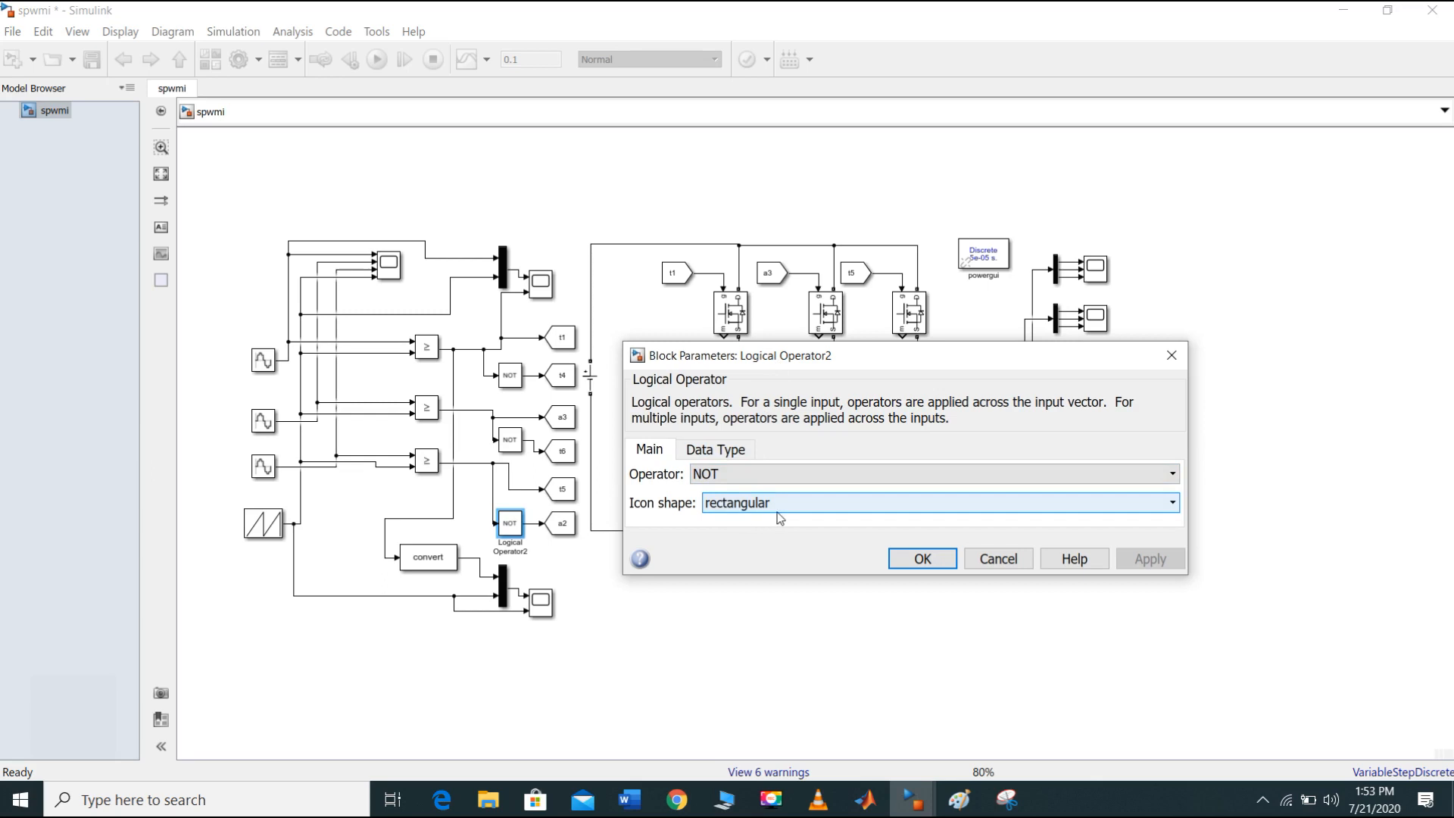
{"action": "left_click", "coordinate": [725, 452]}
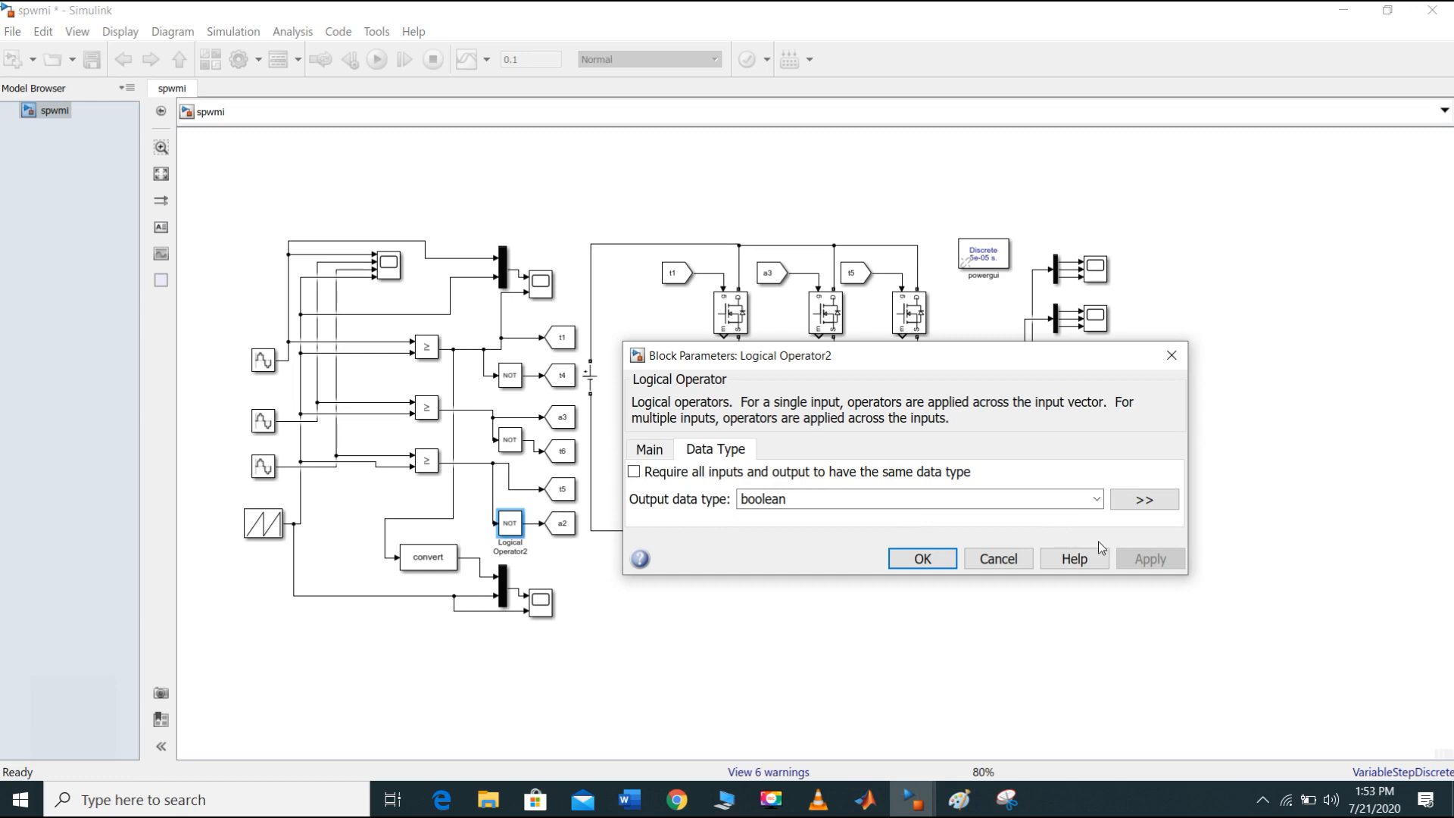
{"action": "left_click", "coordinate": [923, 559]}
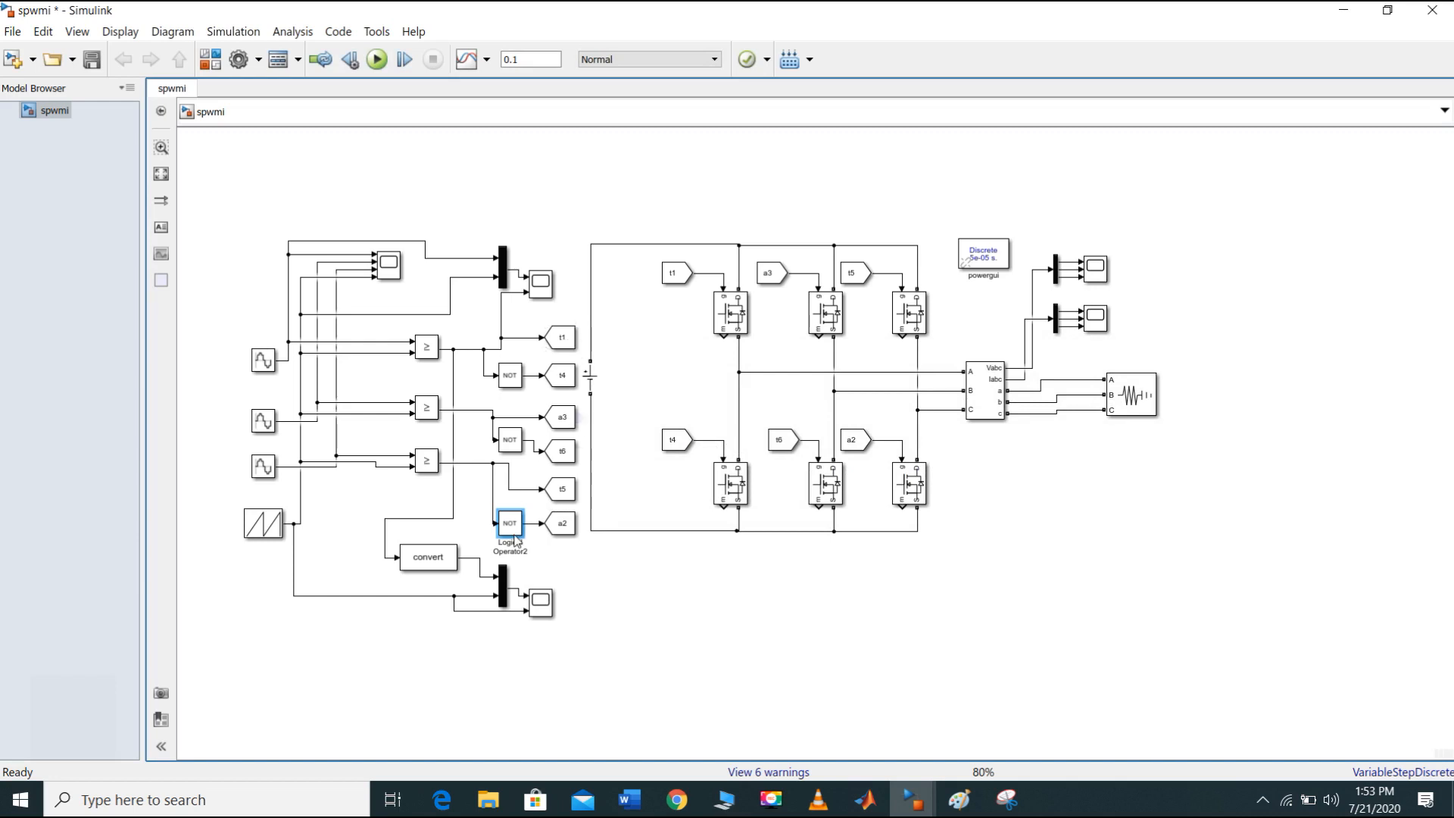
Step: Check the number of inputs and display option of the Mux2 block feeding the lower scope
{"action": "double_click", "coordinate": [504, 590]}
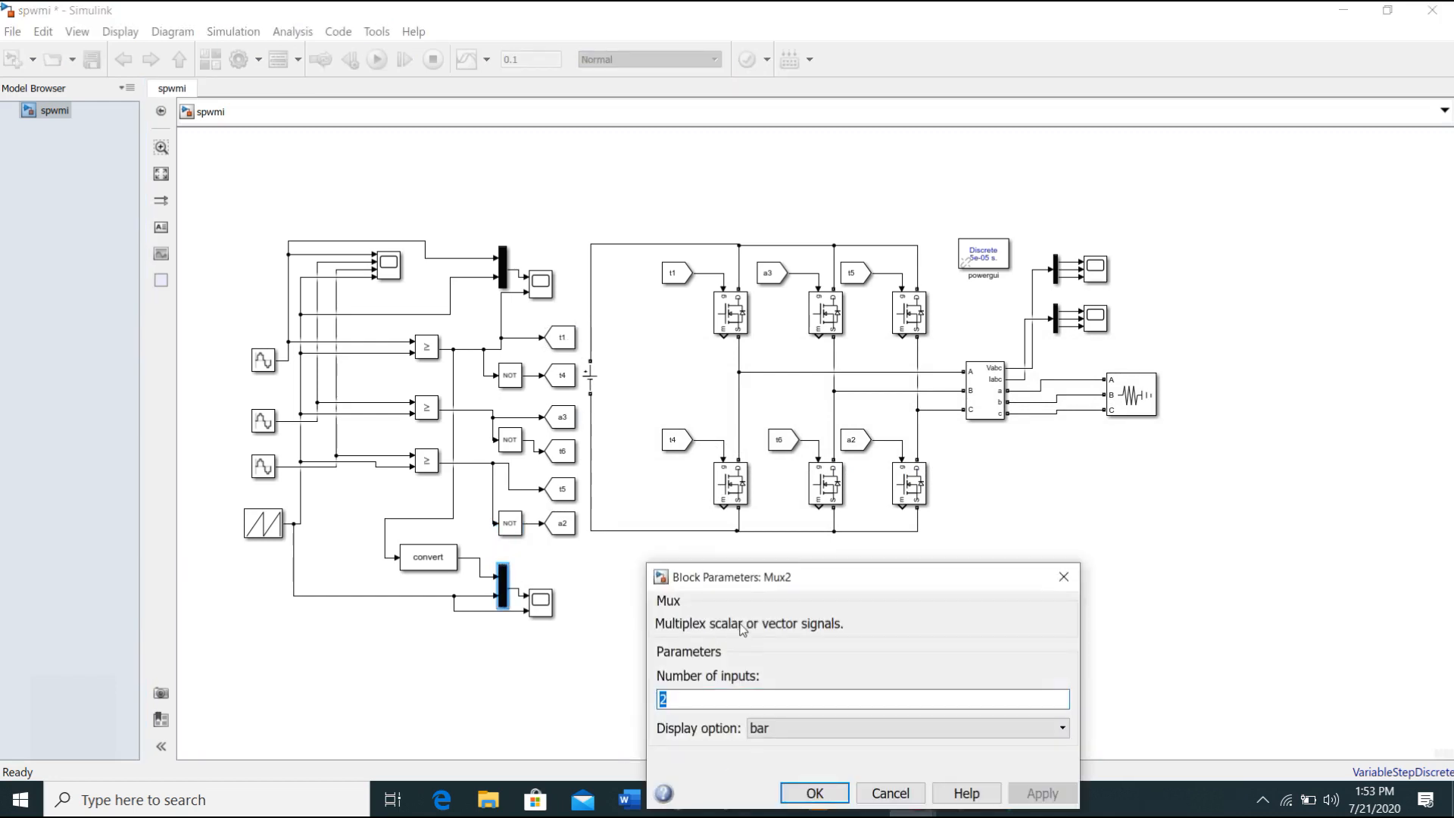
{"action": "left_click_drag", "start_coordinate": [752, 587], "coordinate": [698, 433]}
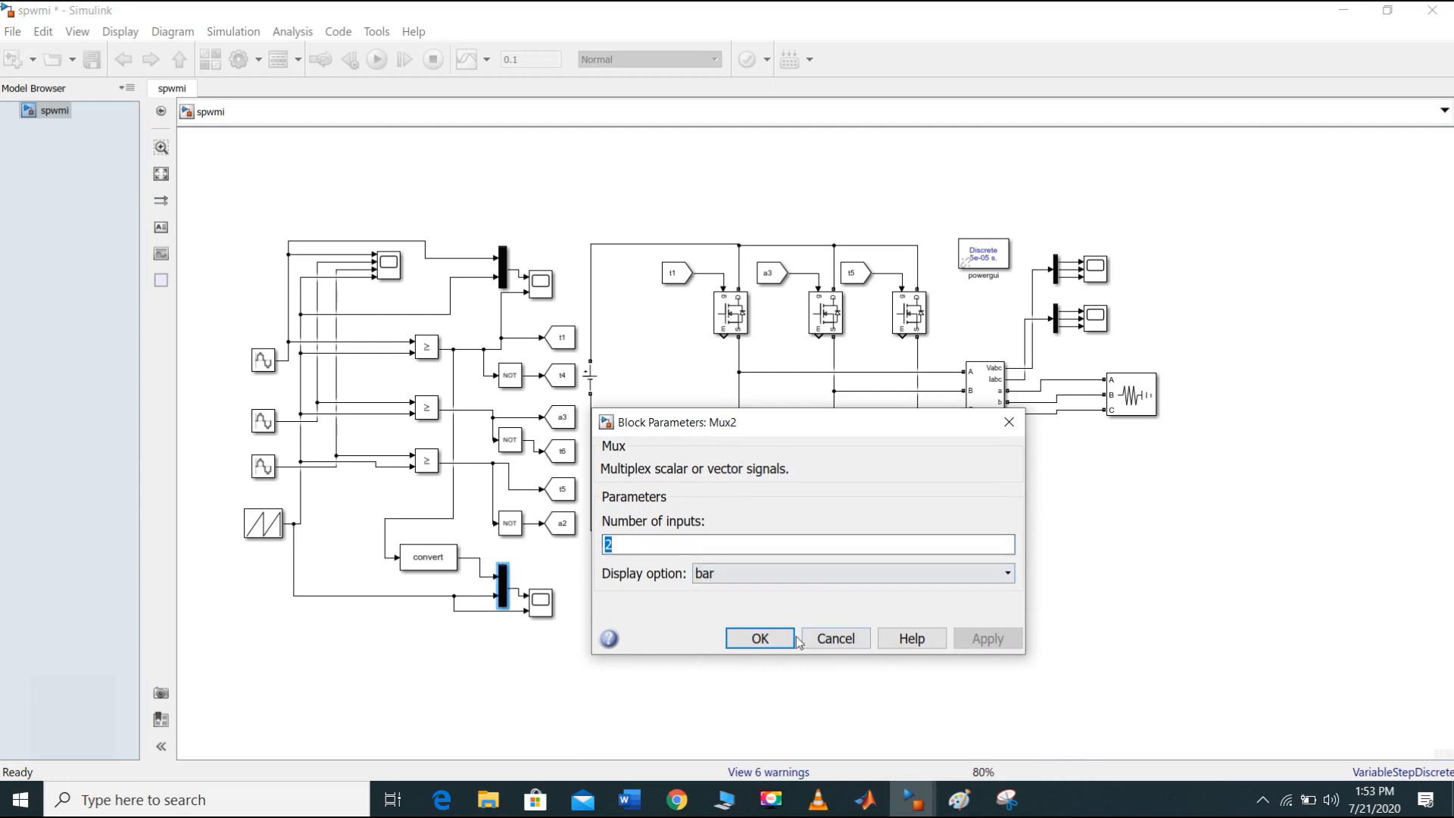
{"action": "left_click", "coordinate": [762, 641]}
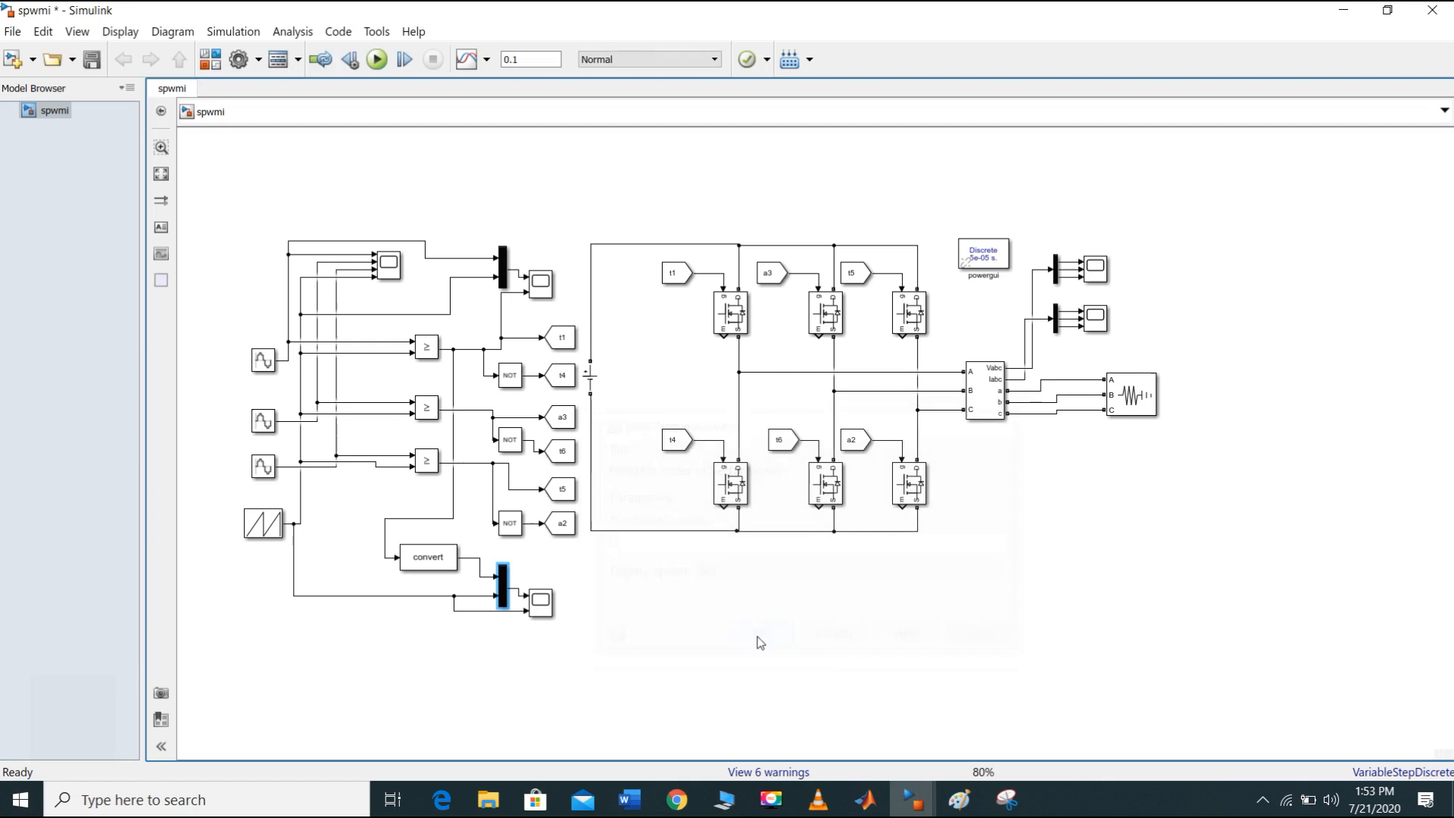
Step: Check the tag, tag visibility and icon display of the Goto blocks t1 and t4
{"action": "left_click", "coordinate": [566, 341]}
{"action": "double_click", "coordinate": [566, 341]}
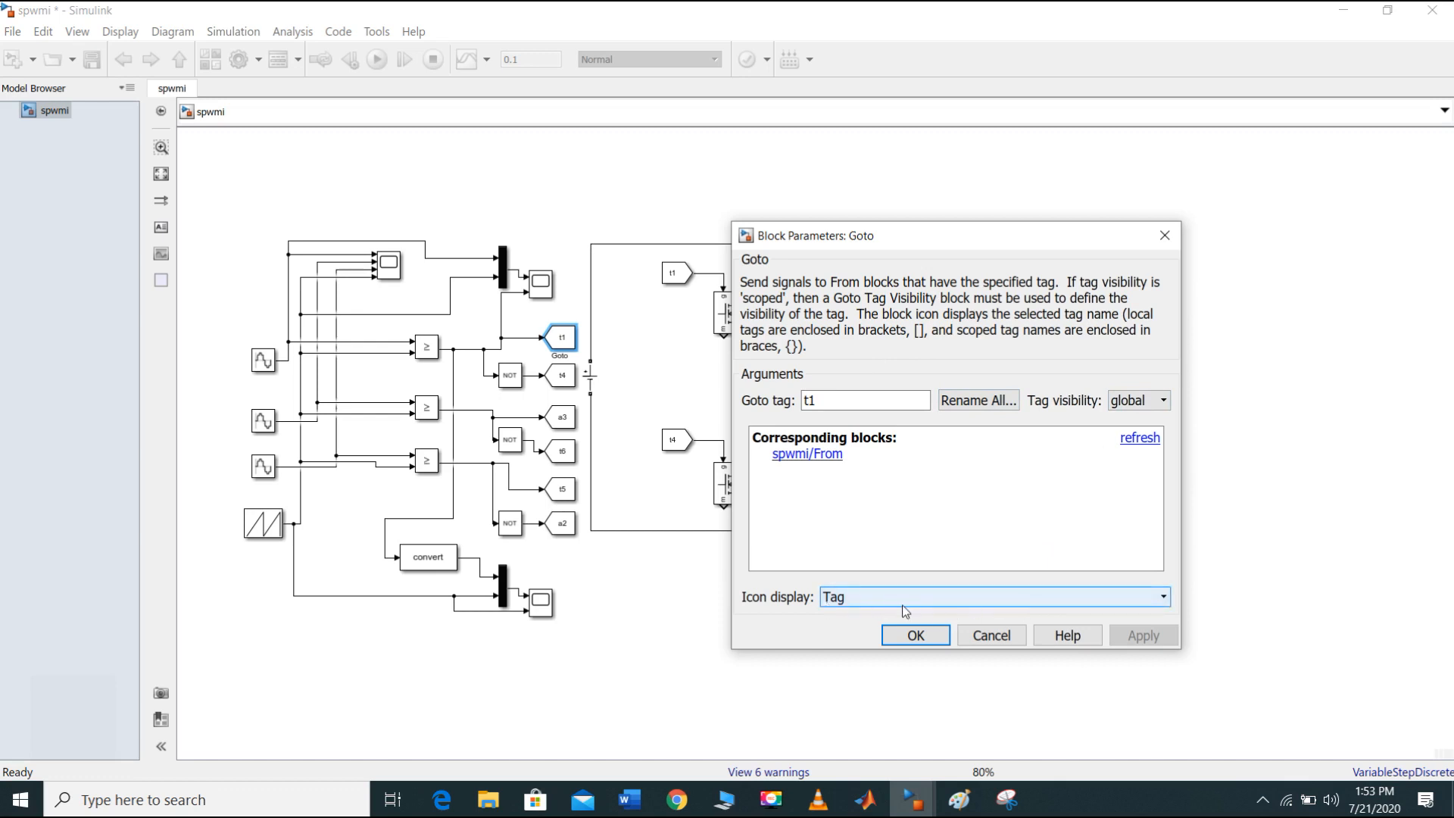
{"action": "left_click", "coordinate": [916, 636]}
{"action": "left_click", "coordinate": [564, 377]}
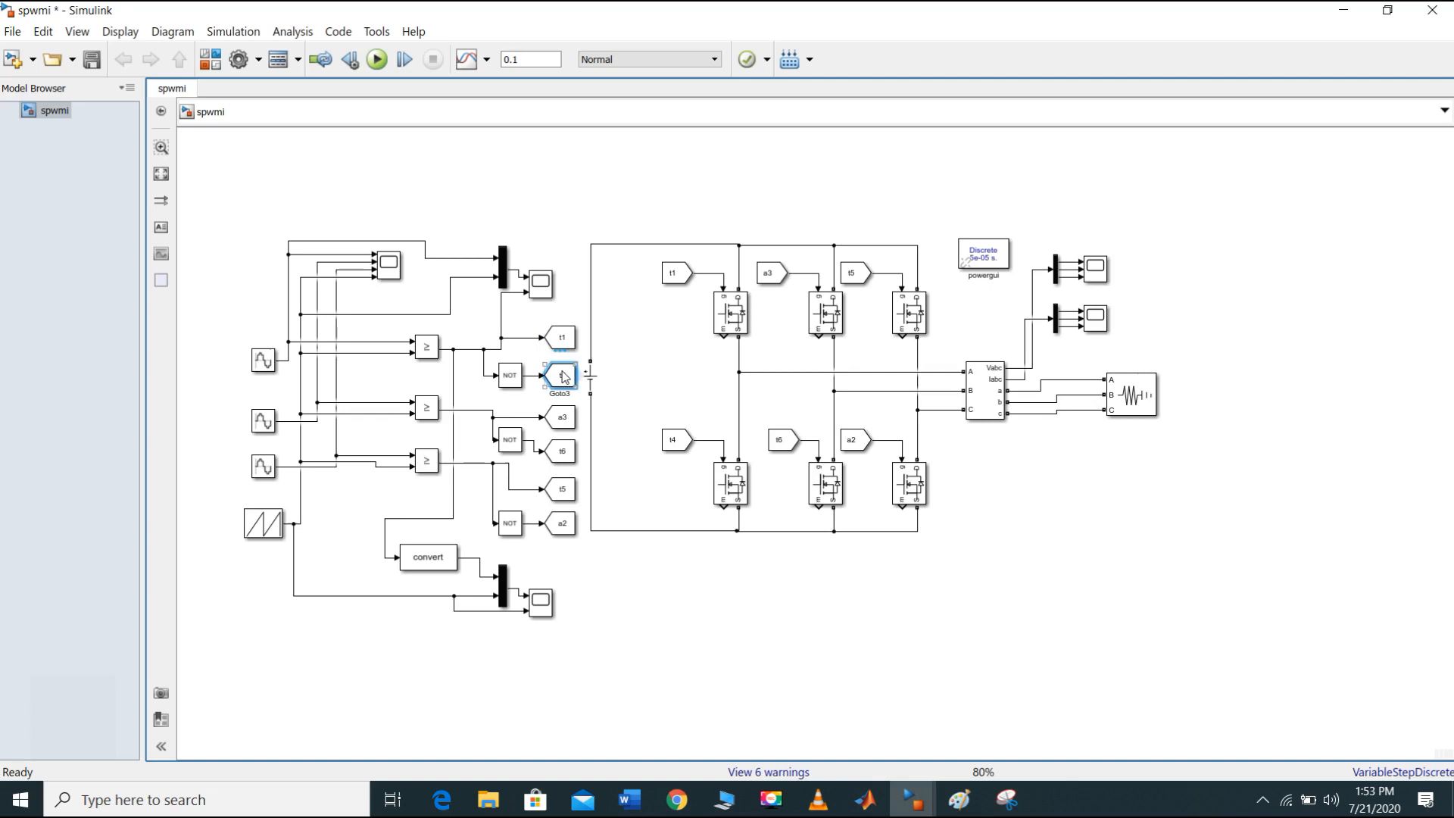
{"action": "double_click", "coordinate": [564, 377]}
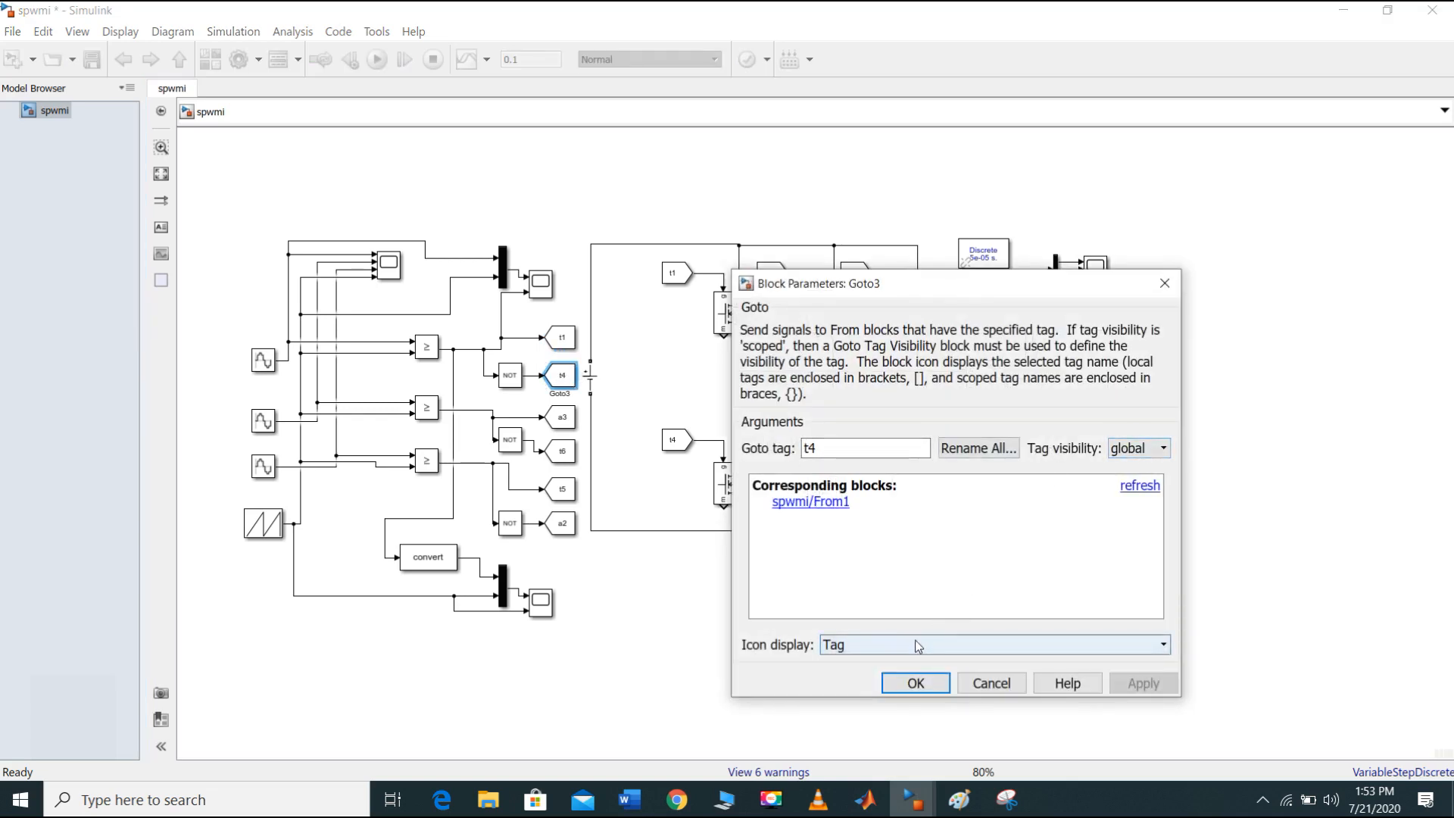
{"action": "left_click", "coordinate": [1165, 283]}
Step: Check the tag, tag visibility and icon display of the Goto blocks a3 and t6
{"action": "left_click", "coordinate": [566, 419]}
{"action": "double_click", "coordinate": [567, 419]}
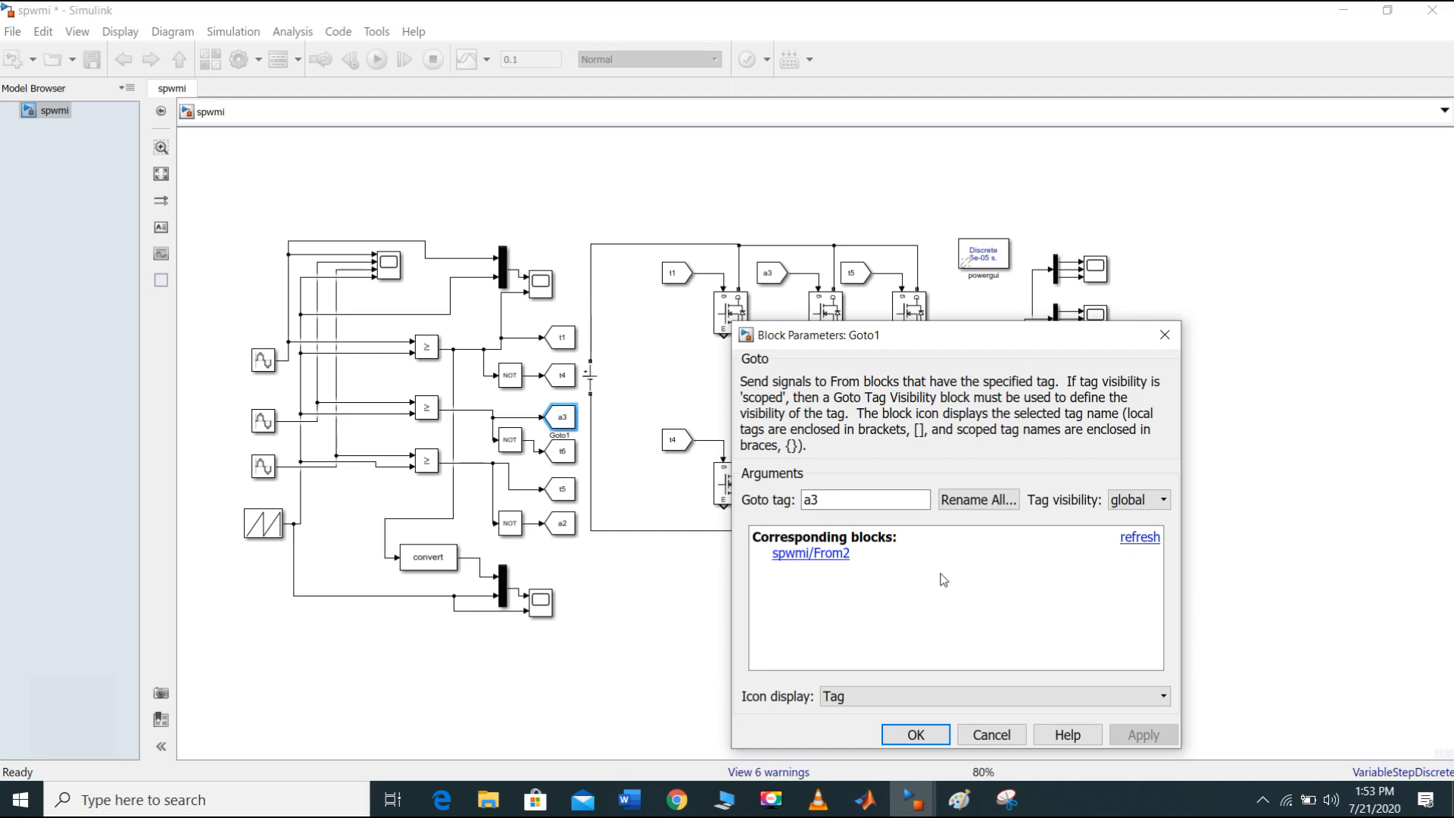
{"action": "left_click", "coordinate": [914, 736]}
{"action": "double_click", "coordinate": [569, 453]}
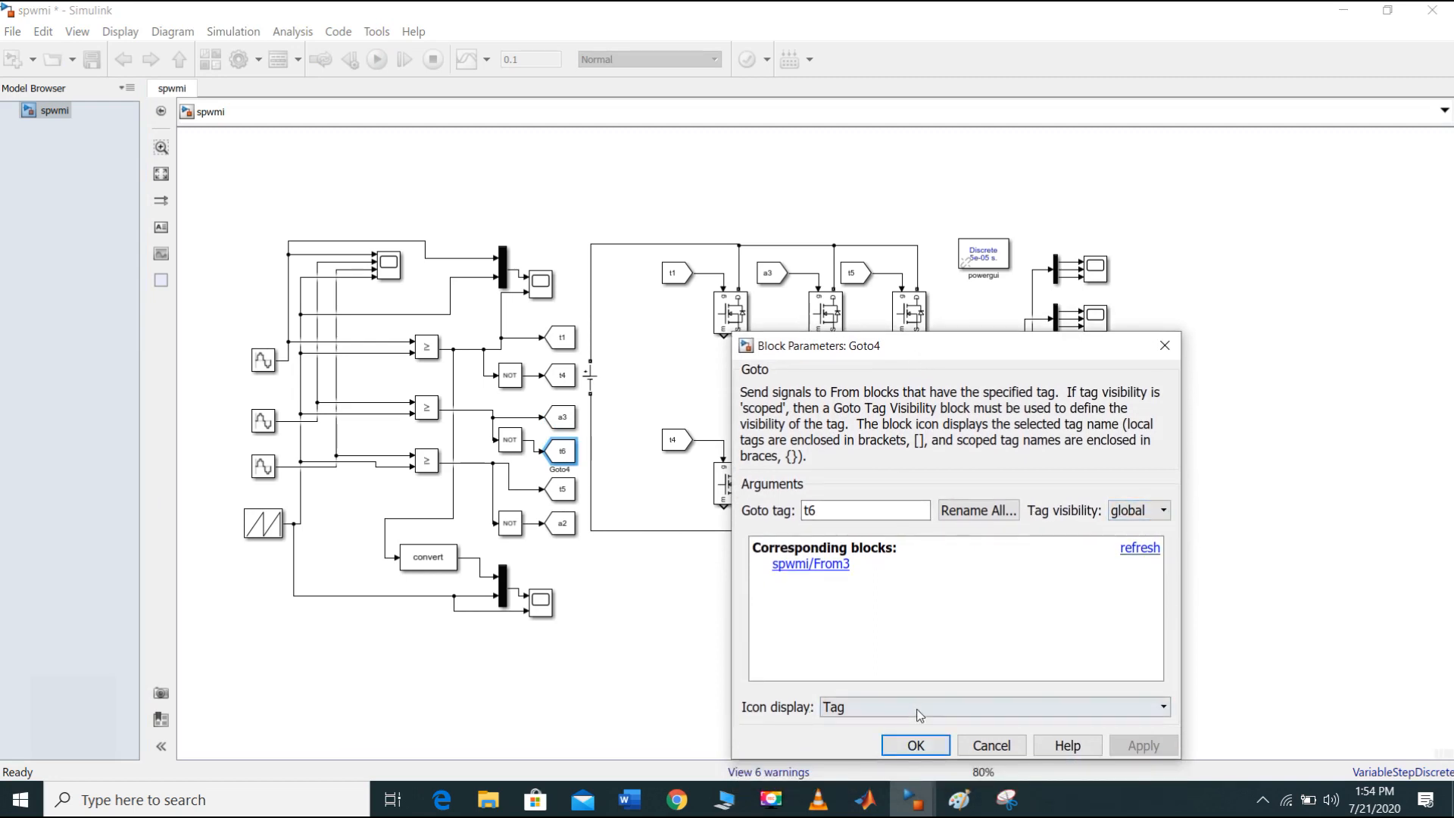
{"action": "left_click", "coordinate": [916, 746]}
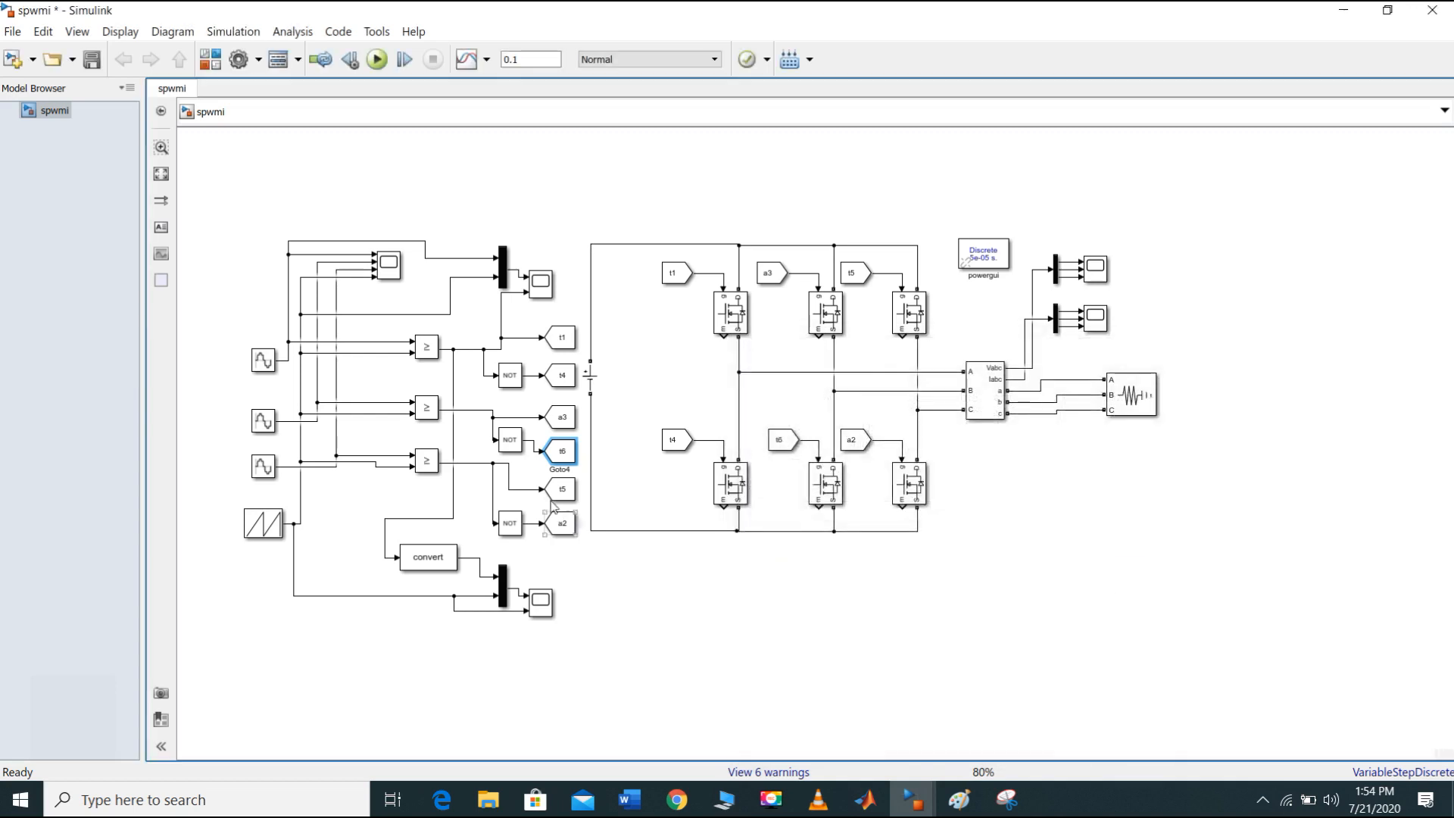
Step: Check the tag, tag visibility and icon display of the Goto blocks t5 and a2
{"action": "double_click", "coordinate": [561, 489]}
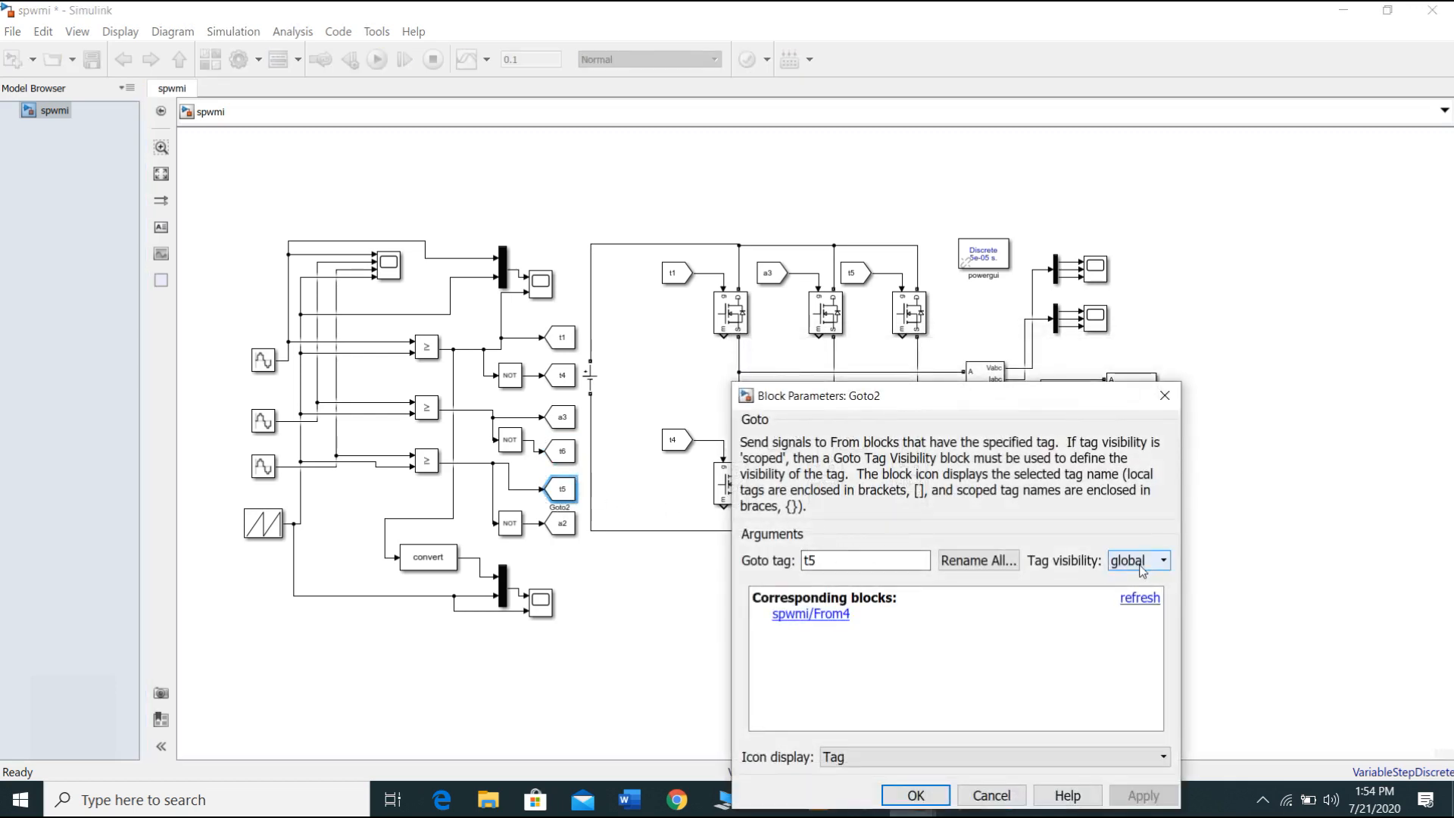
{"action": "left_click", "coordinate": [917, 795]}
{"action": "left_click", "coordinate": [561, 524]}
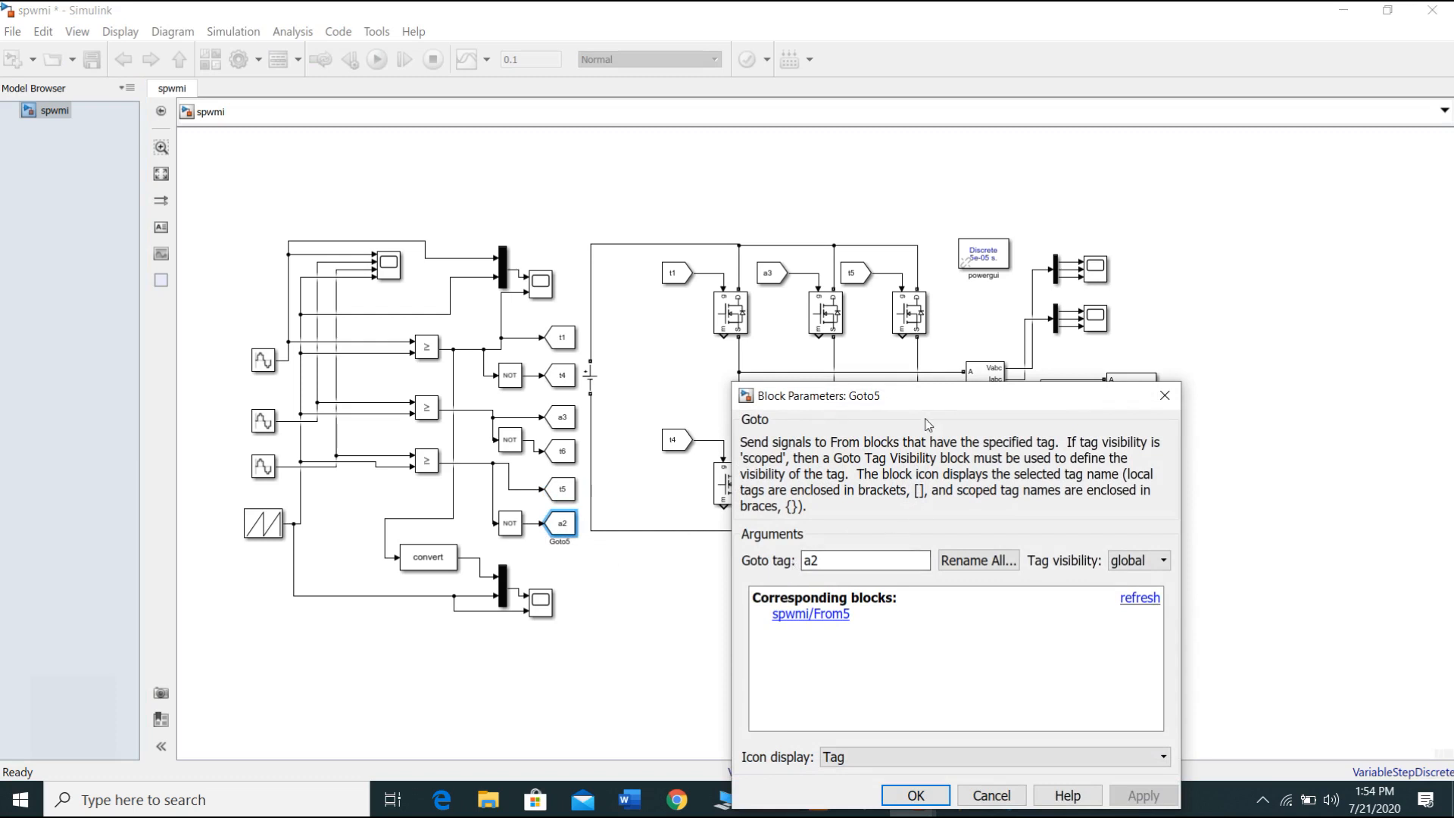
{"action": "left_click_drag", "start_coordinate": [932, 397], "coordinate": [931, 281]}
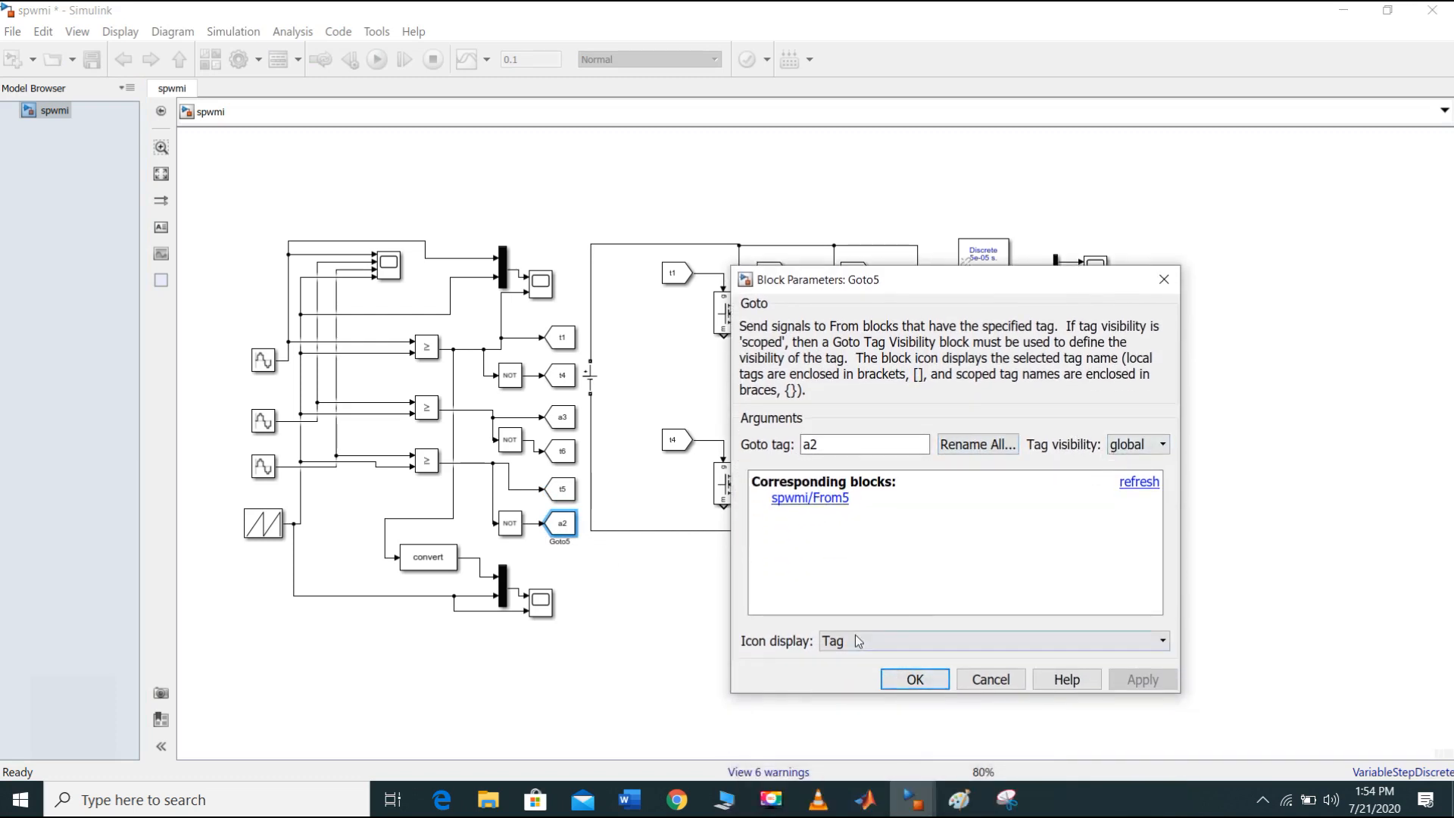
{"action": "left_click", "coordinate": [915, 681]}
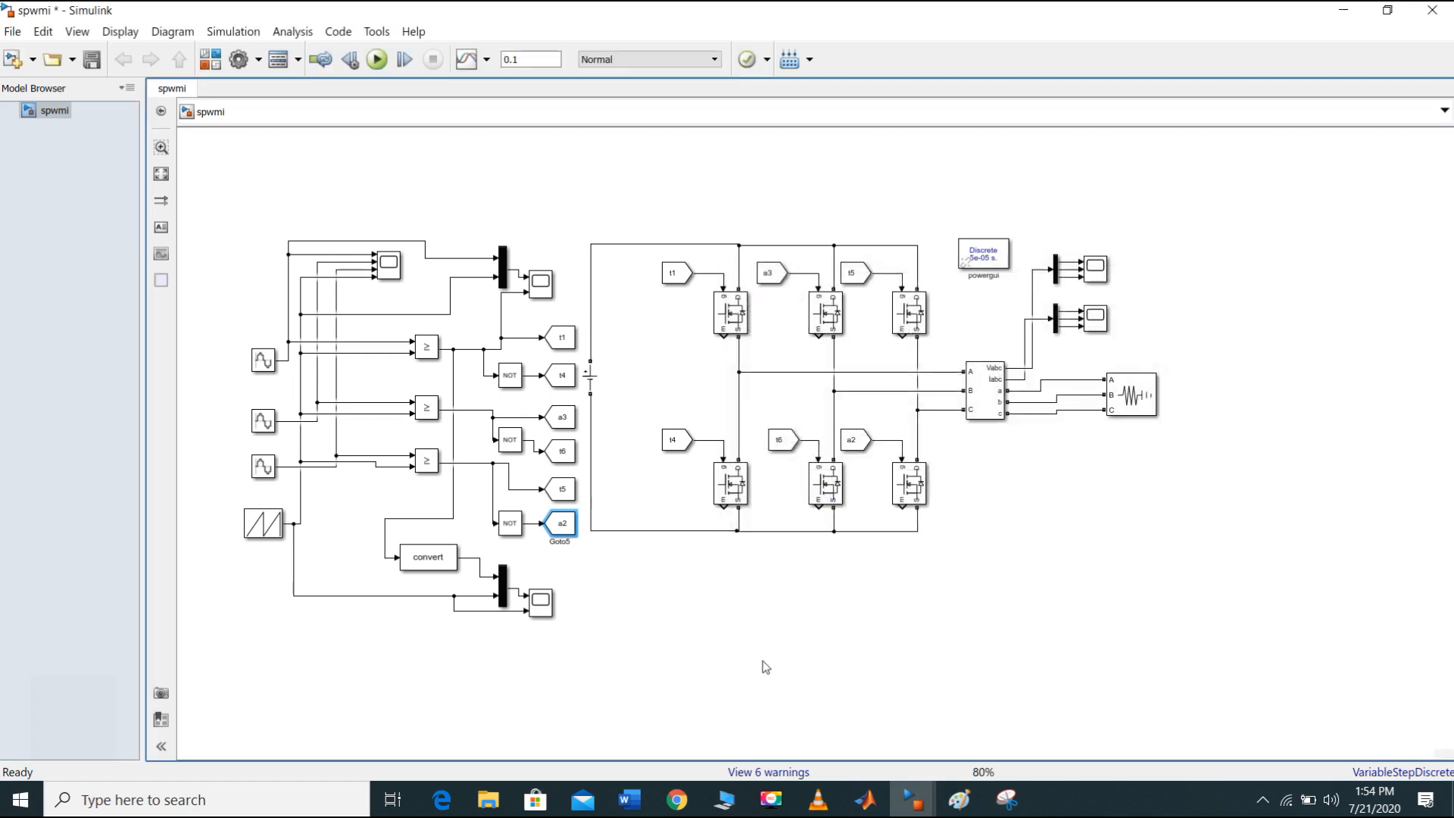
Step: Check the amplitude and measurement setting of the DC Voltage Source block, and close its parameters
{"action": "left_click", "coordinate": [592, 378]}
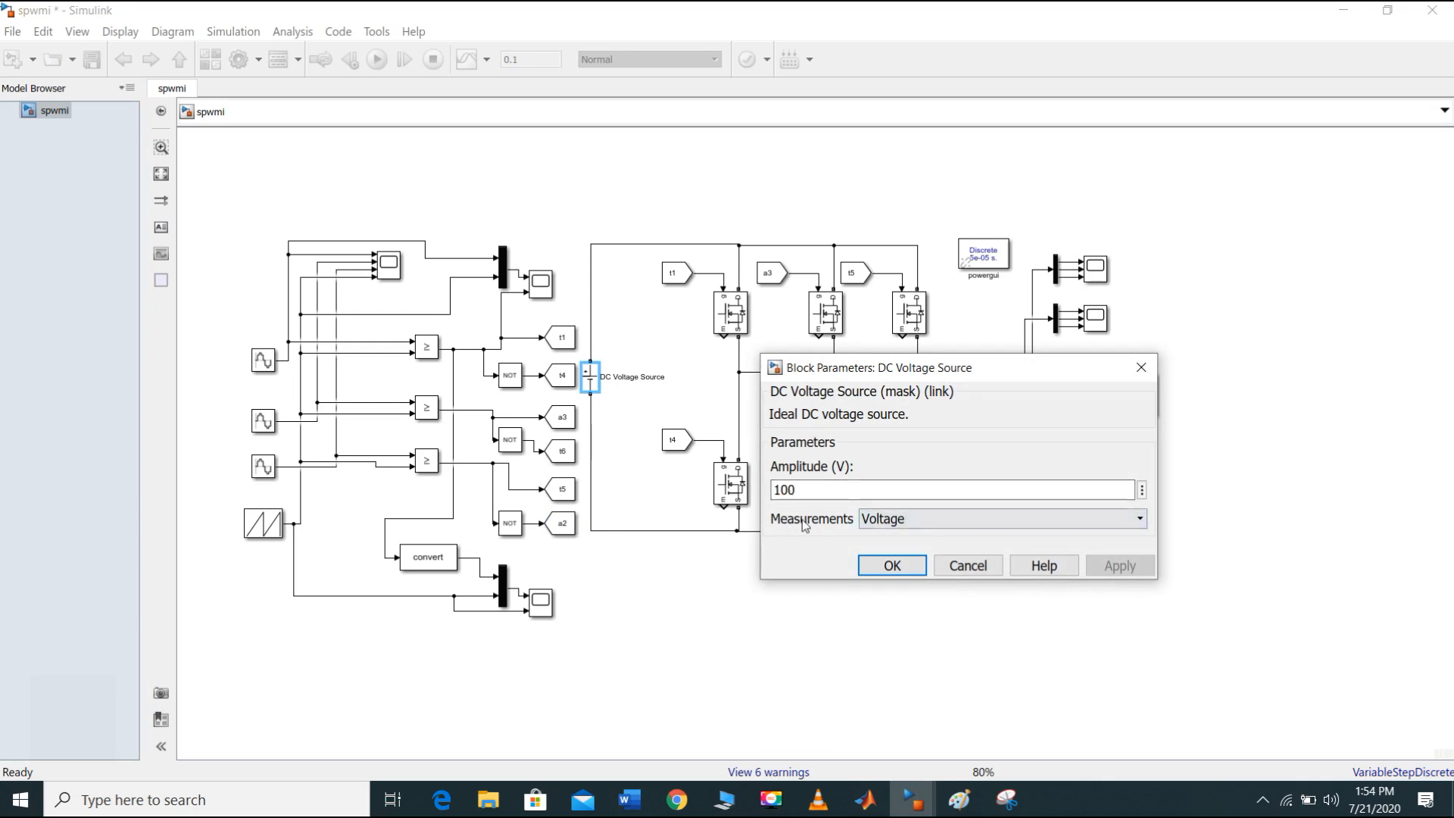
{"action": "left_click", "coordinate": [893, 567]}
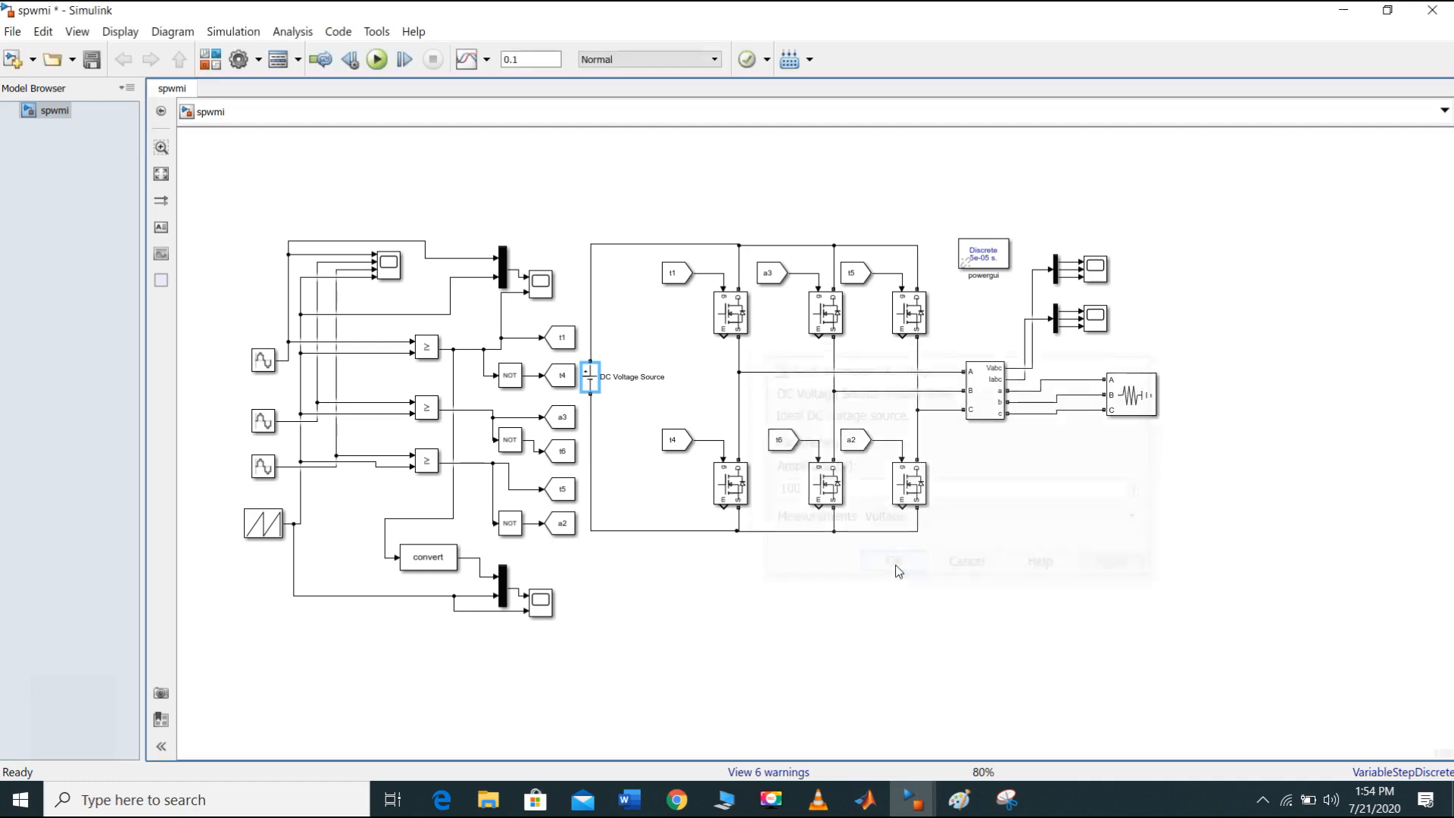
{"action": "left_click", "coordinate": [670, 316]}
Step: Check the Goto tag, source and icon display of the From blocks t1, a3 and t5 driving the upper MOSFETs
{"action": "double_click", "coordinate": [676, 274]}
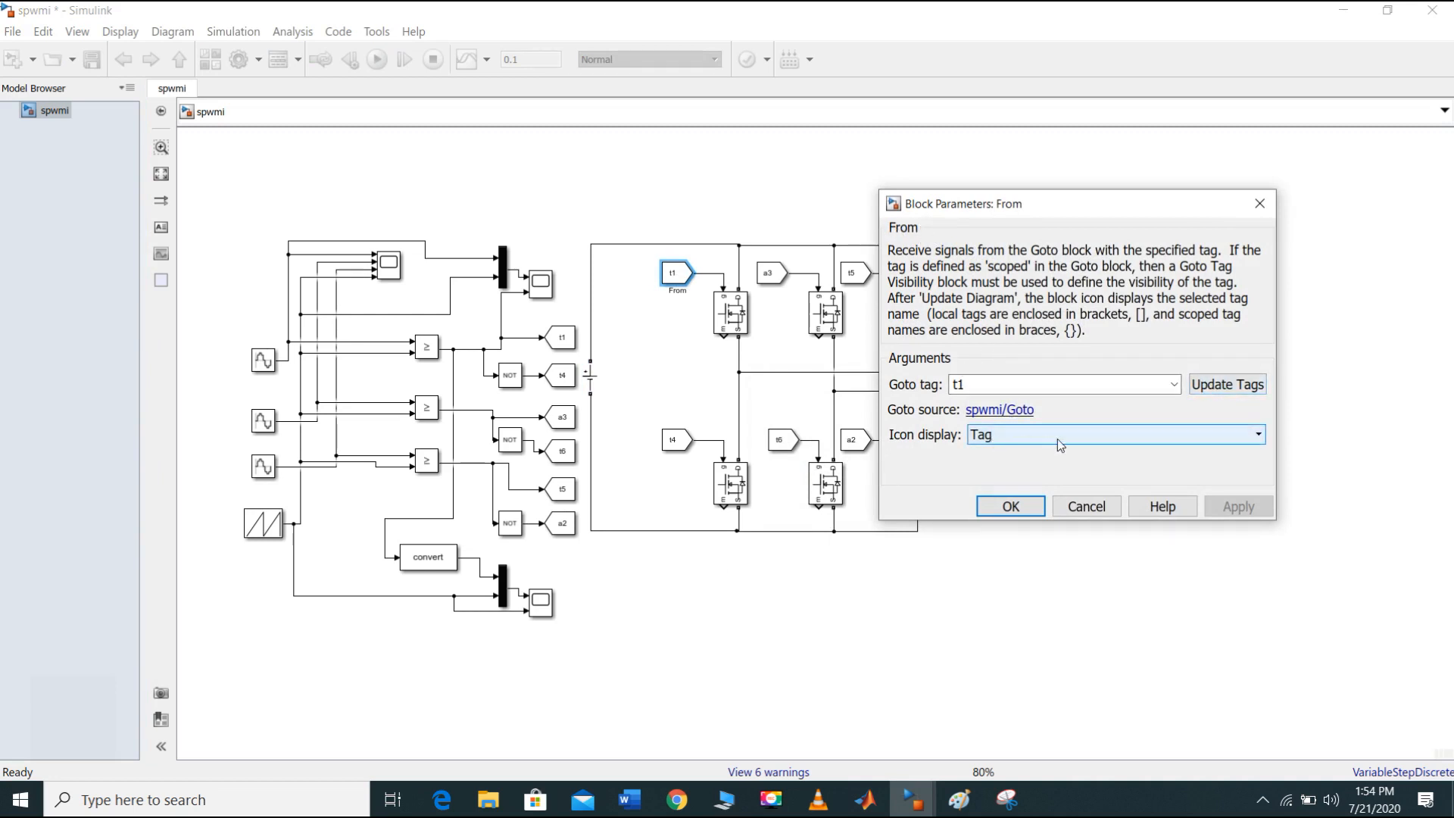
{"action": "left_click", "coordinate": [1011, 506]}
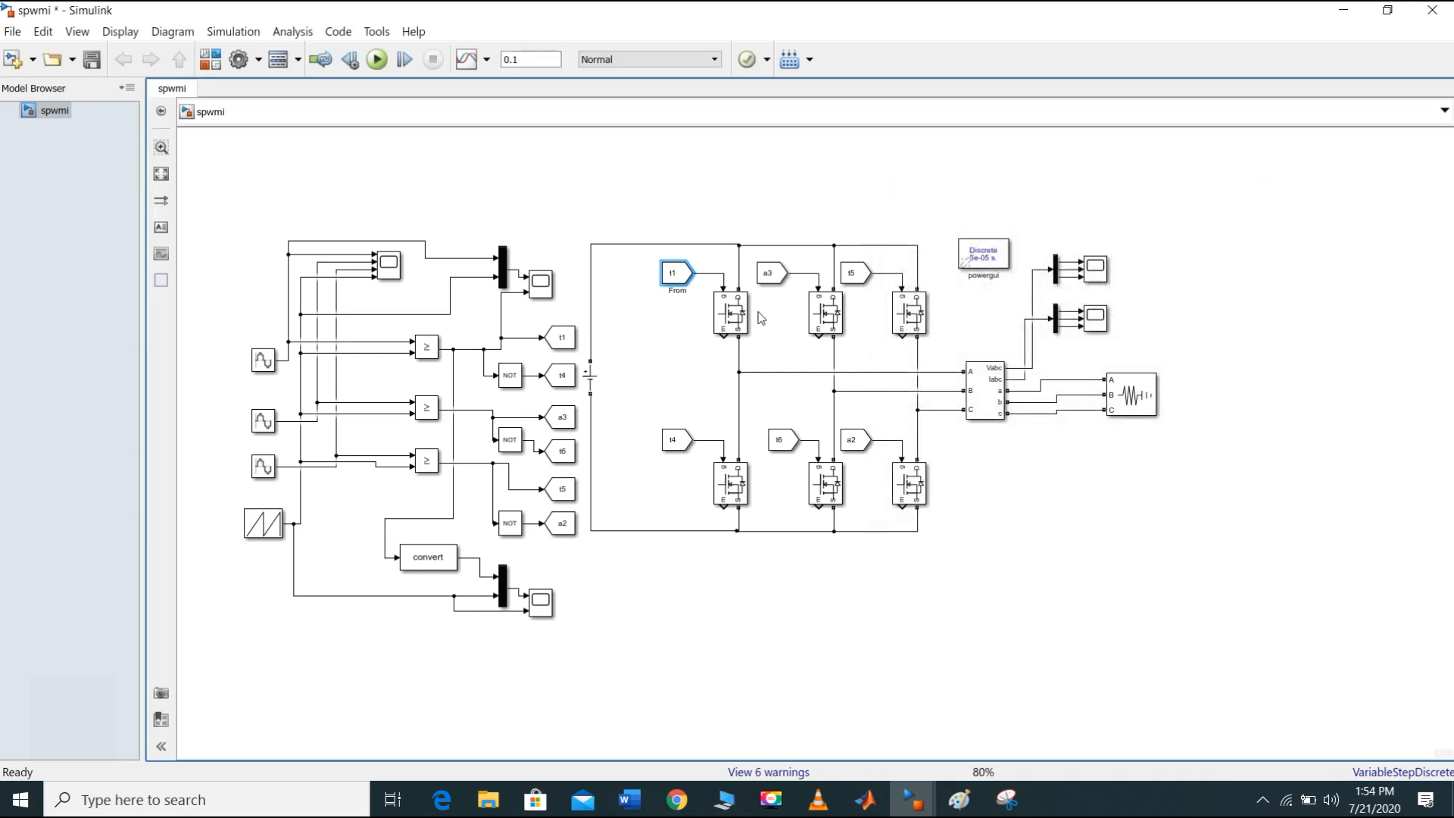
{"action": "double_click", "coordinate": [774, 272]}
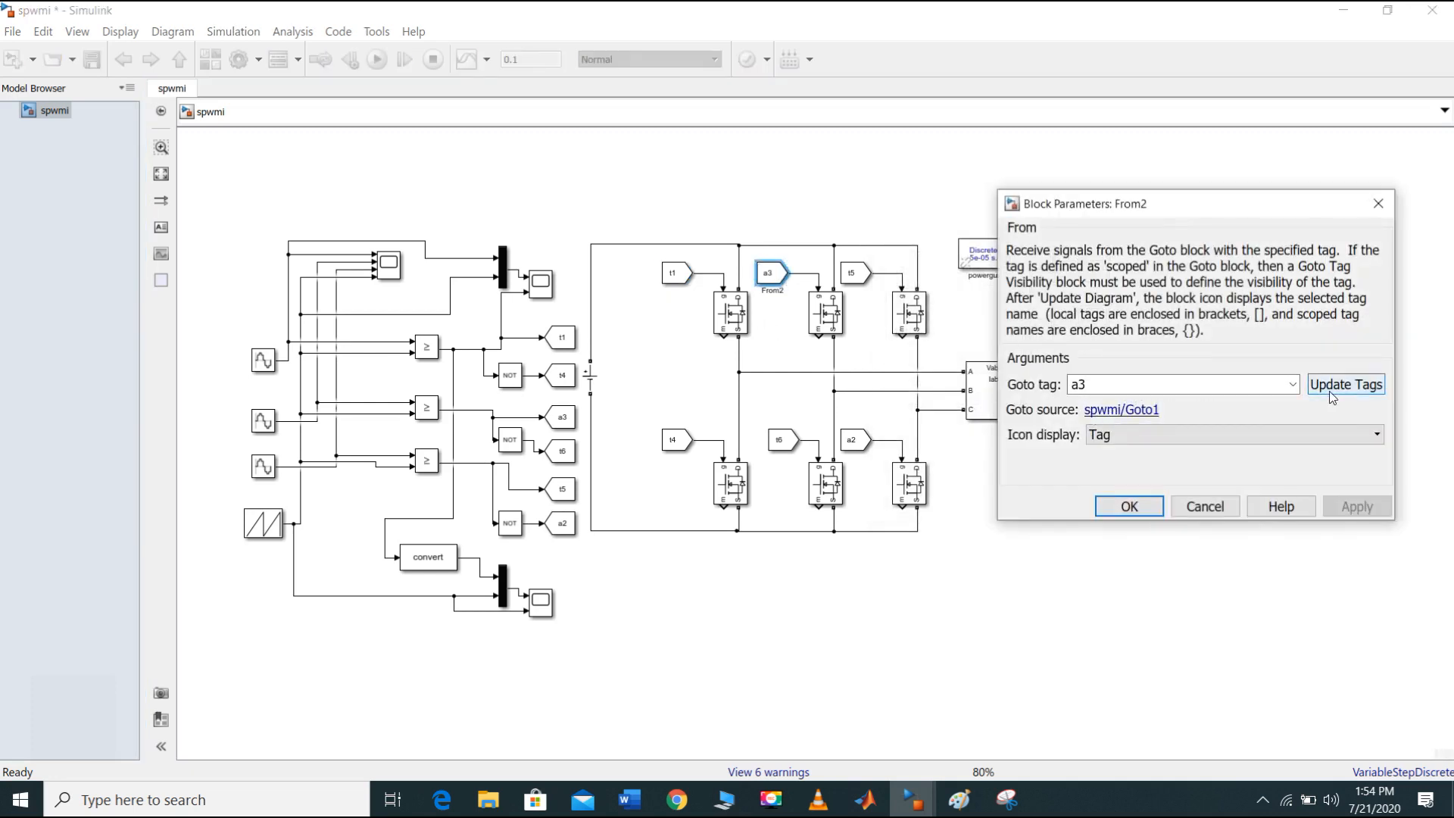
{"action": "left_click", "coordinate": [1135, 509]}
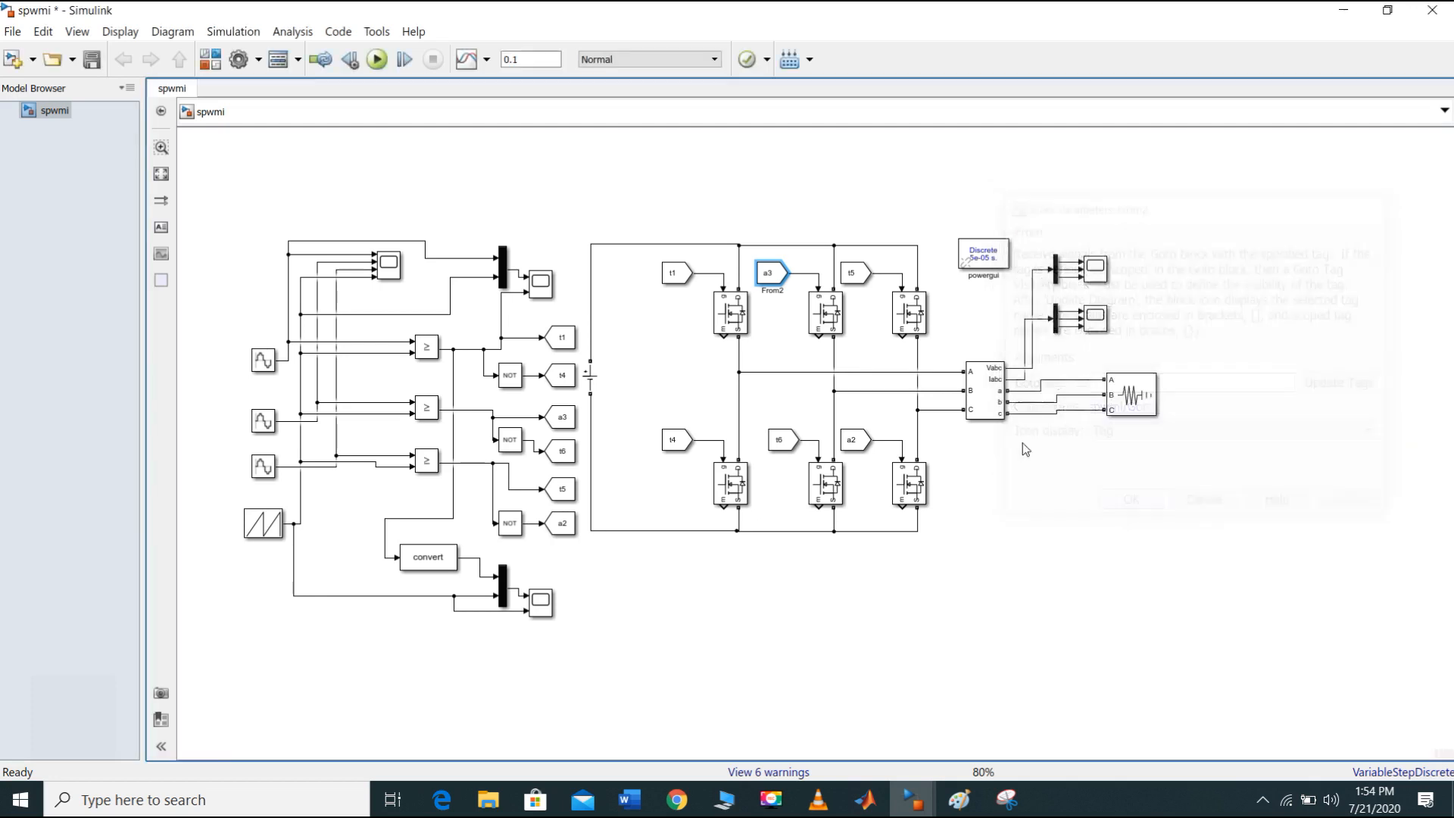
{"action": "double_click", "coordinate": [848, 274]}
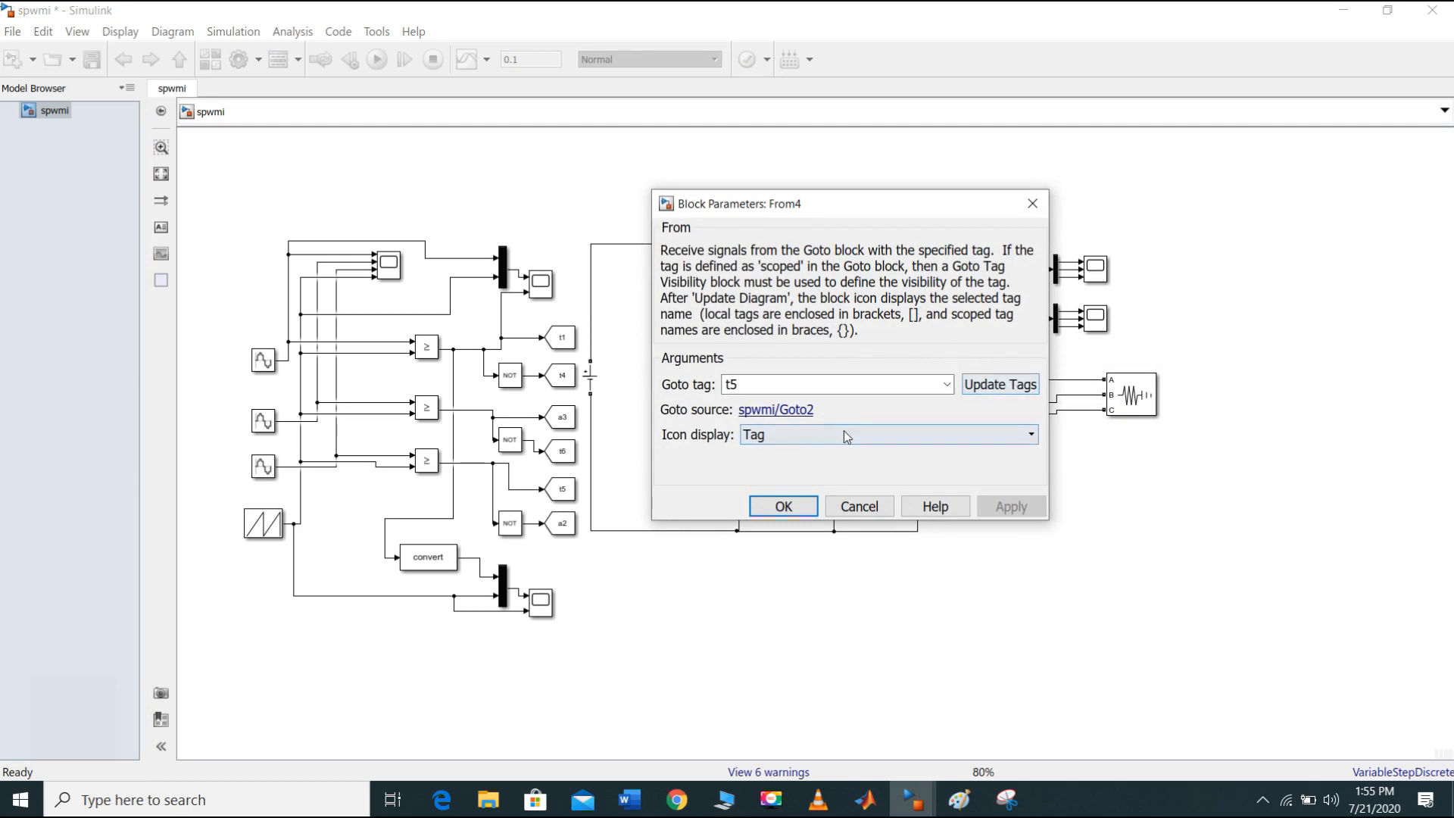
{"action": "left_click", "coordinate": [785, 507]}
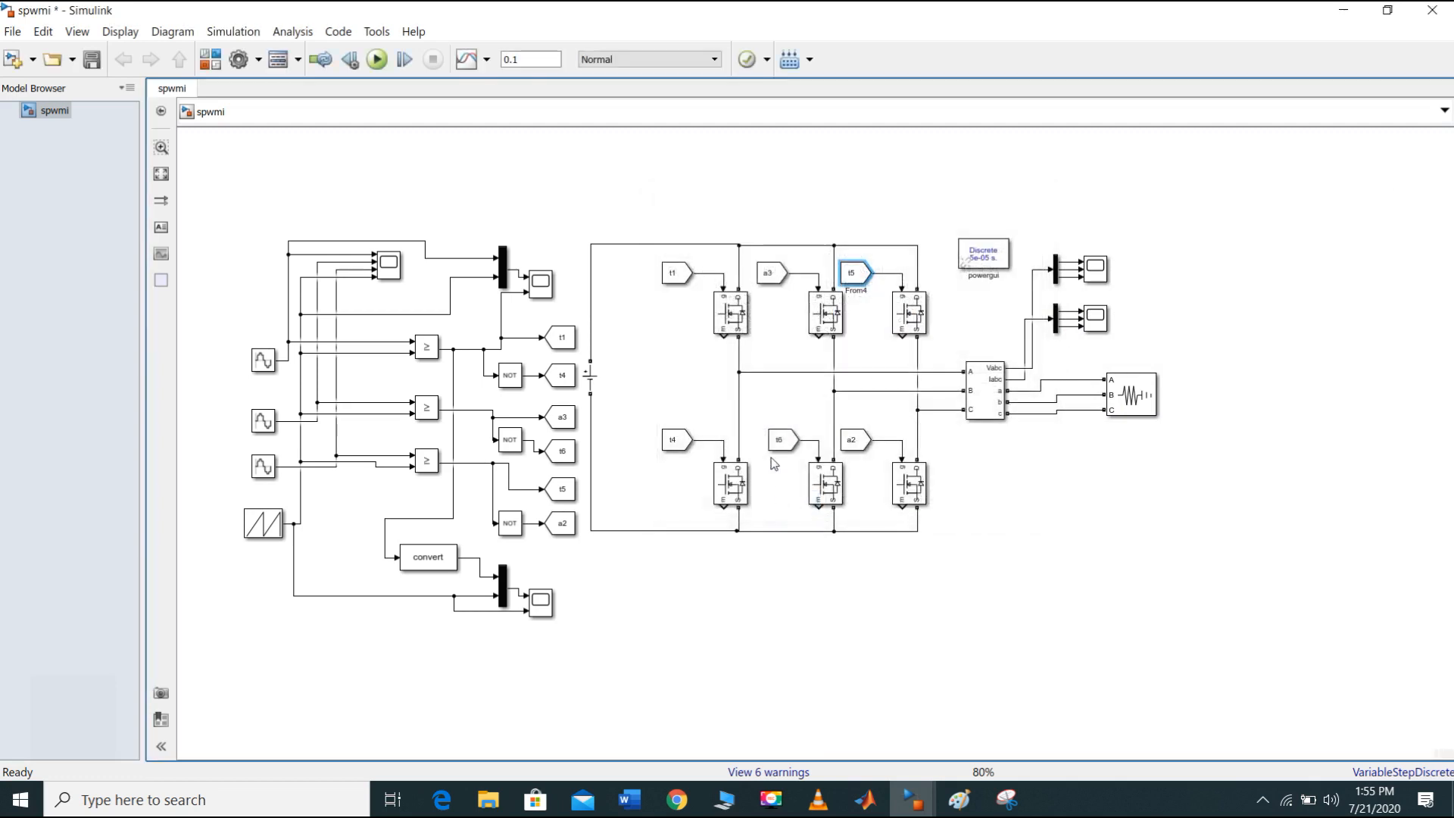
Step: Check the Goto tag, source and icon display of the From blocks t4, t6 and a2 driving the lower MOSFETs
{"action": "double_click", "coordinate": [683, 447]}
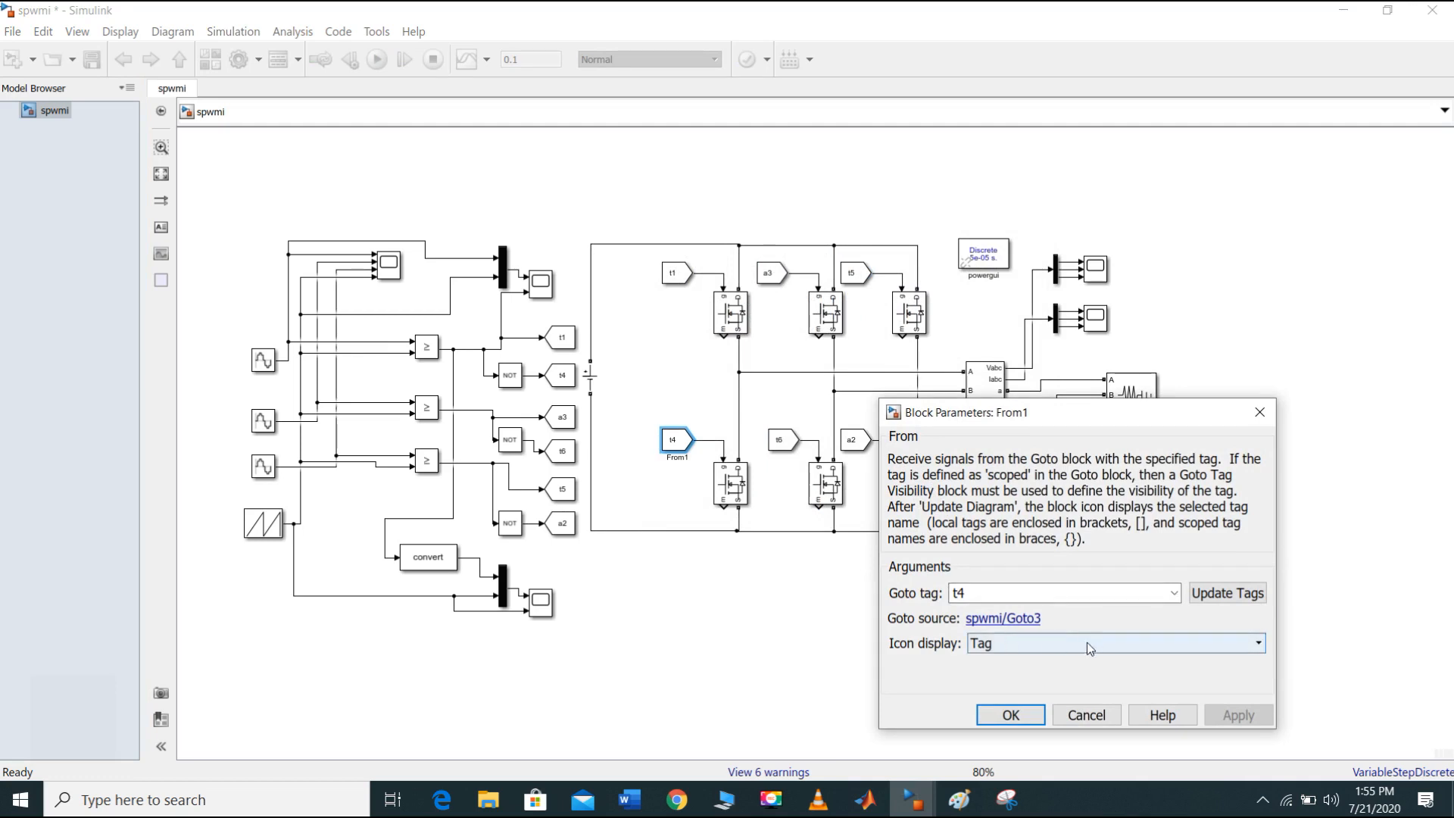
{"action": "left_click", "coordinate": [1011, 715]}
{"action": "double_click", "coordinate": [780, 440]}
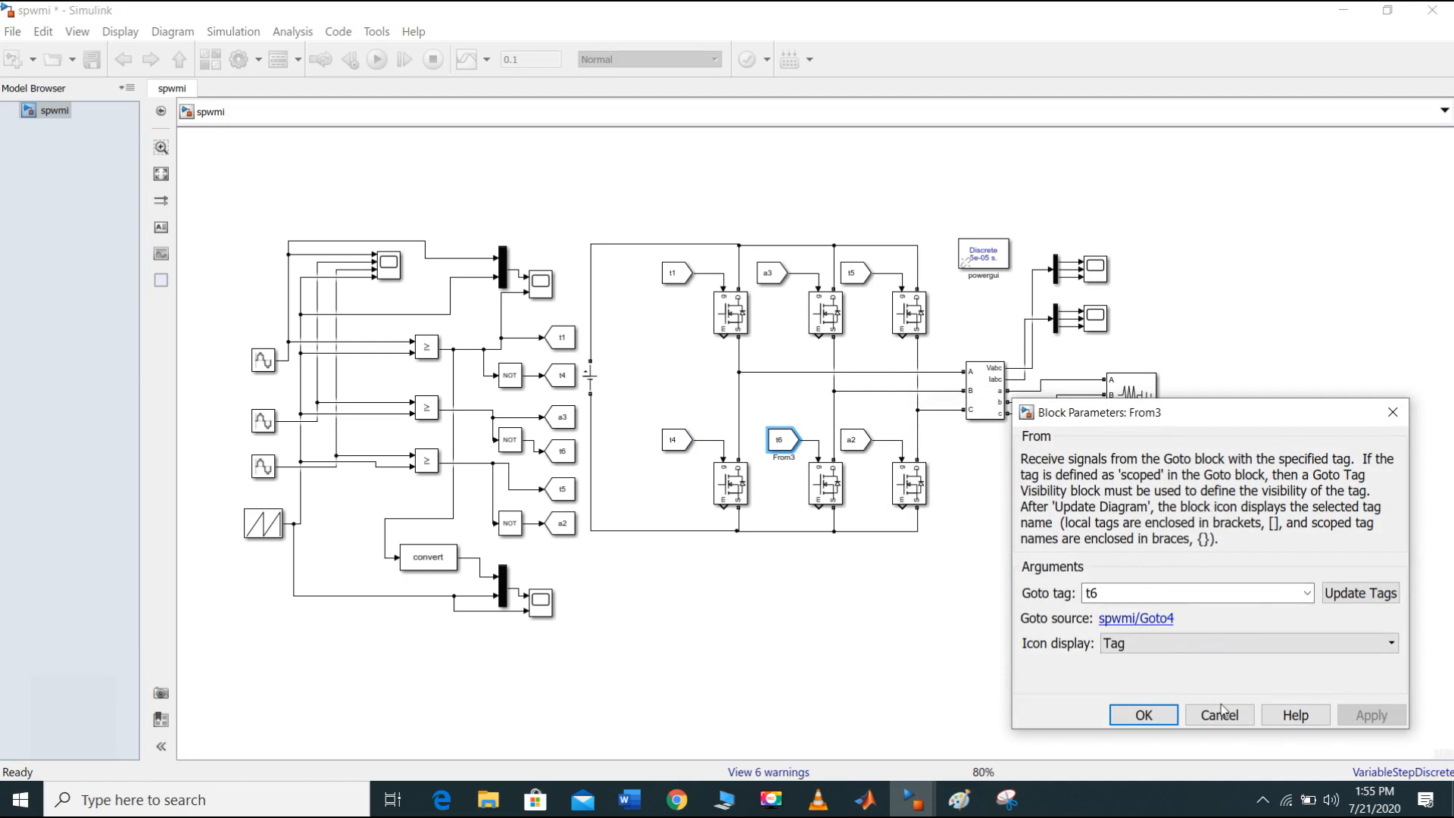
{"action": "left_click", "coordinate": [1144, 715]}
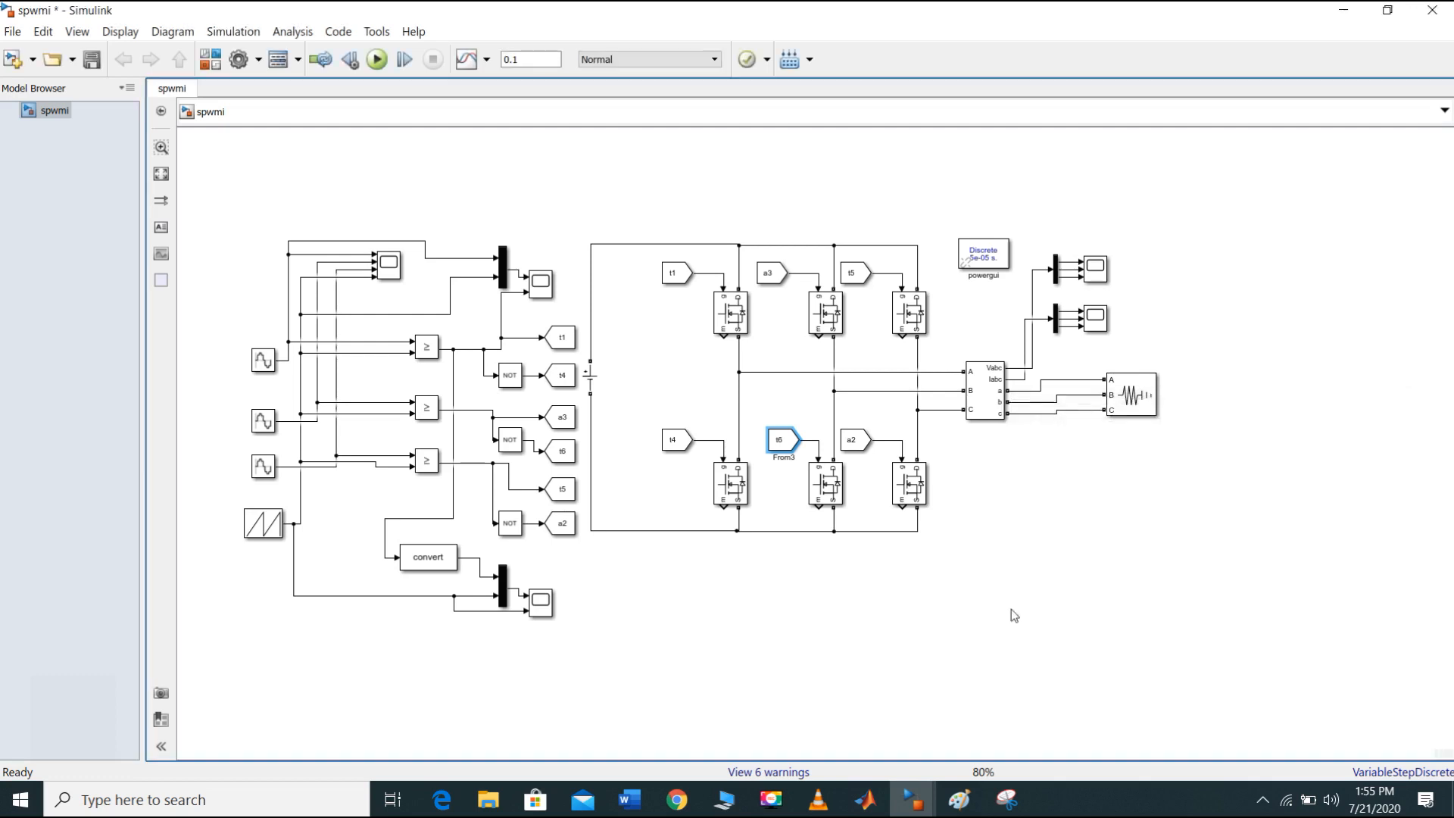
{"action": "double_click", "coordinate": [853, 442]}
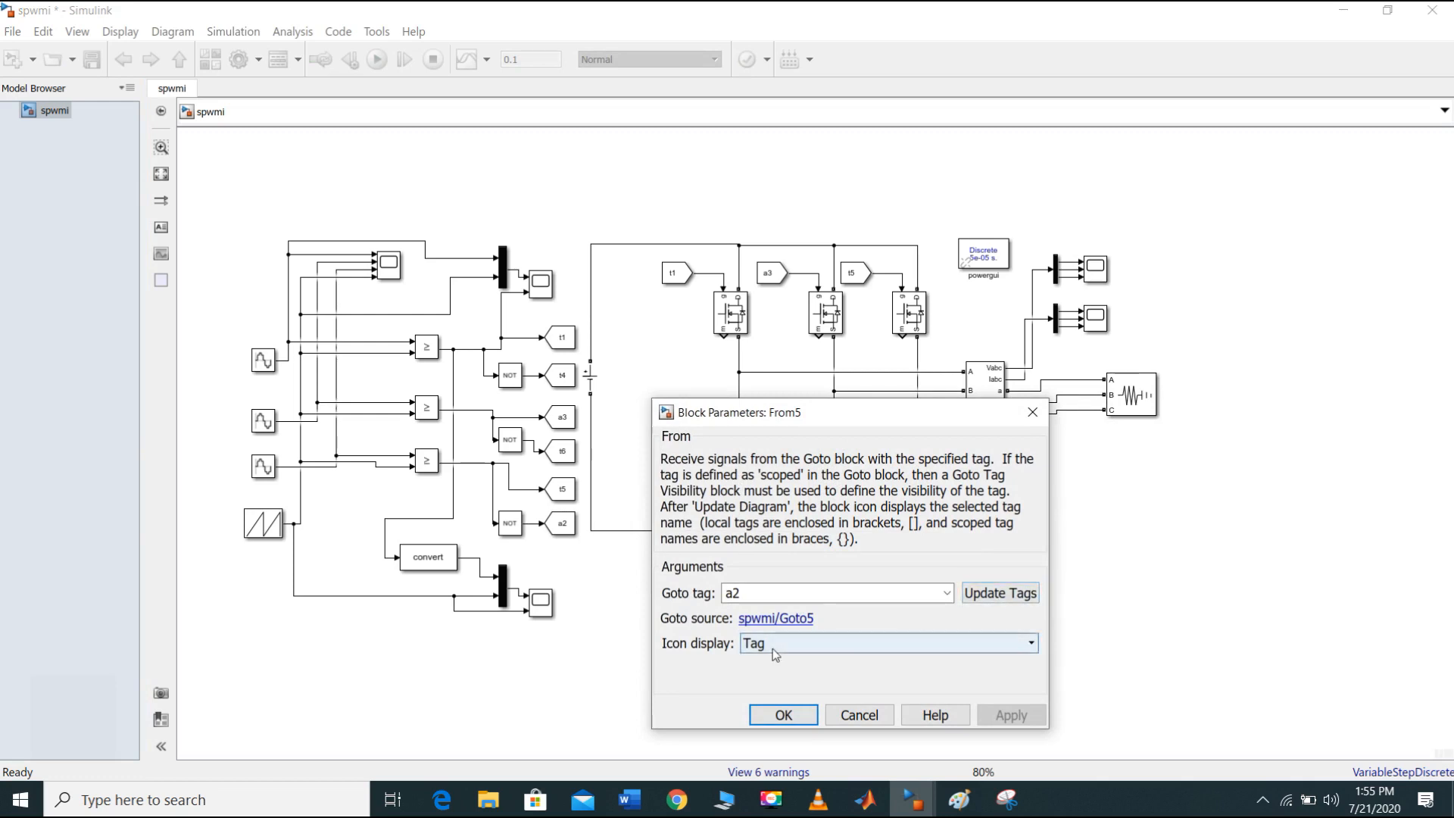
{"action": "left_click", "coordinate": [784, 715]}
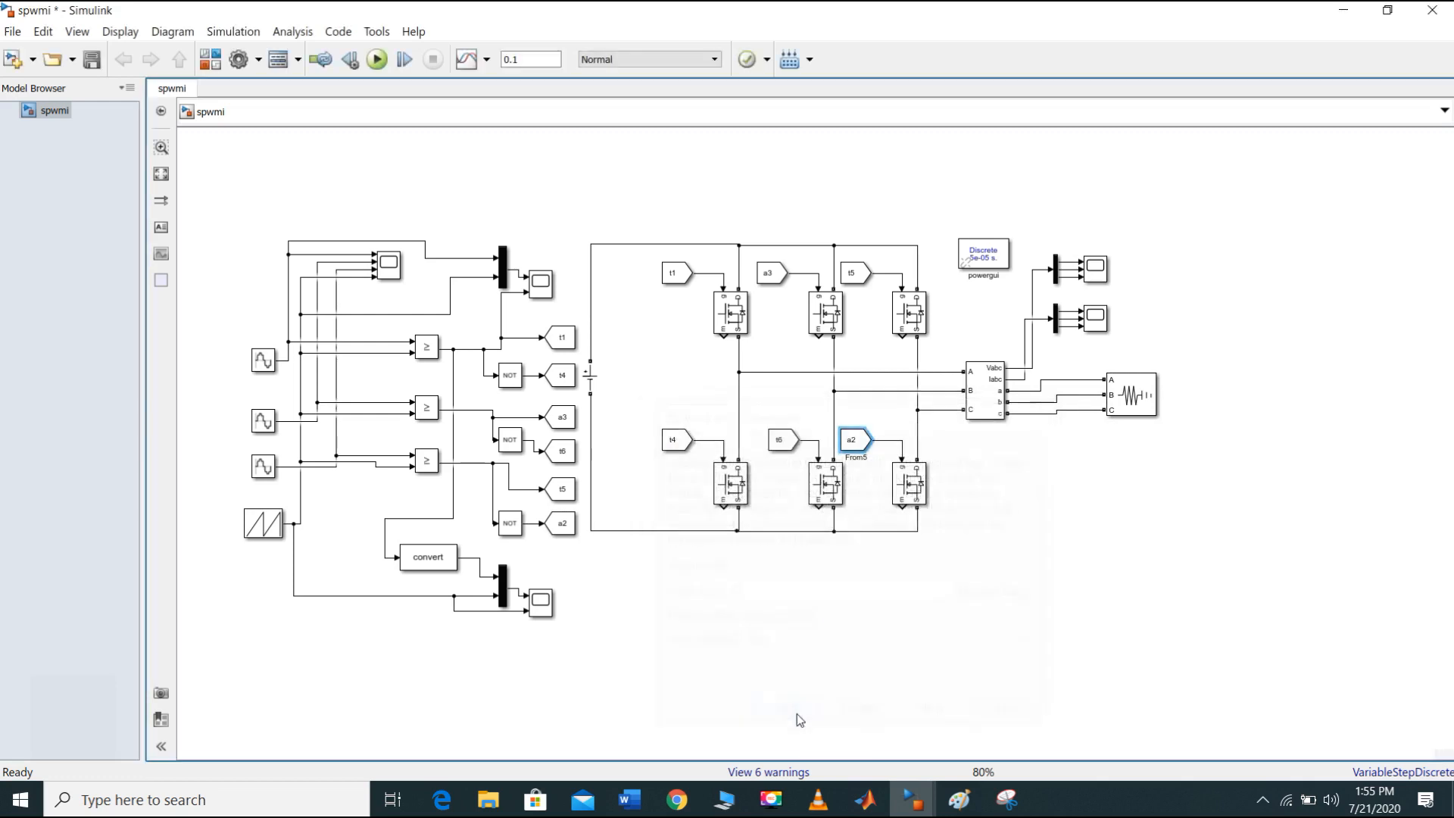
Step: Review the resistance, internal diode, snubber and measurement port settings of the first upper MOSFET, and close its parameters
{"action": "left_click", "coordinate": [734, 309]}
{"action": "double_click", "coordinate": [741, 322]}
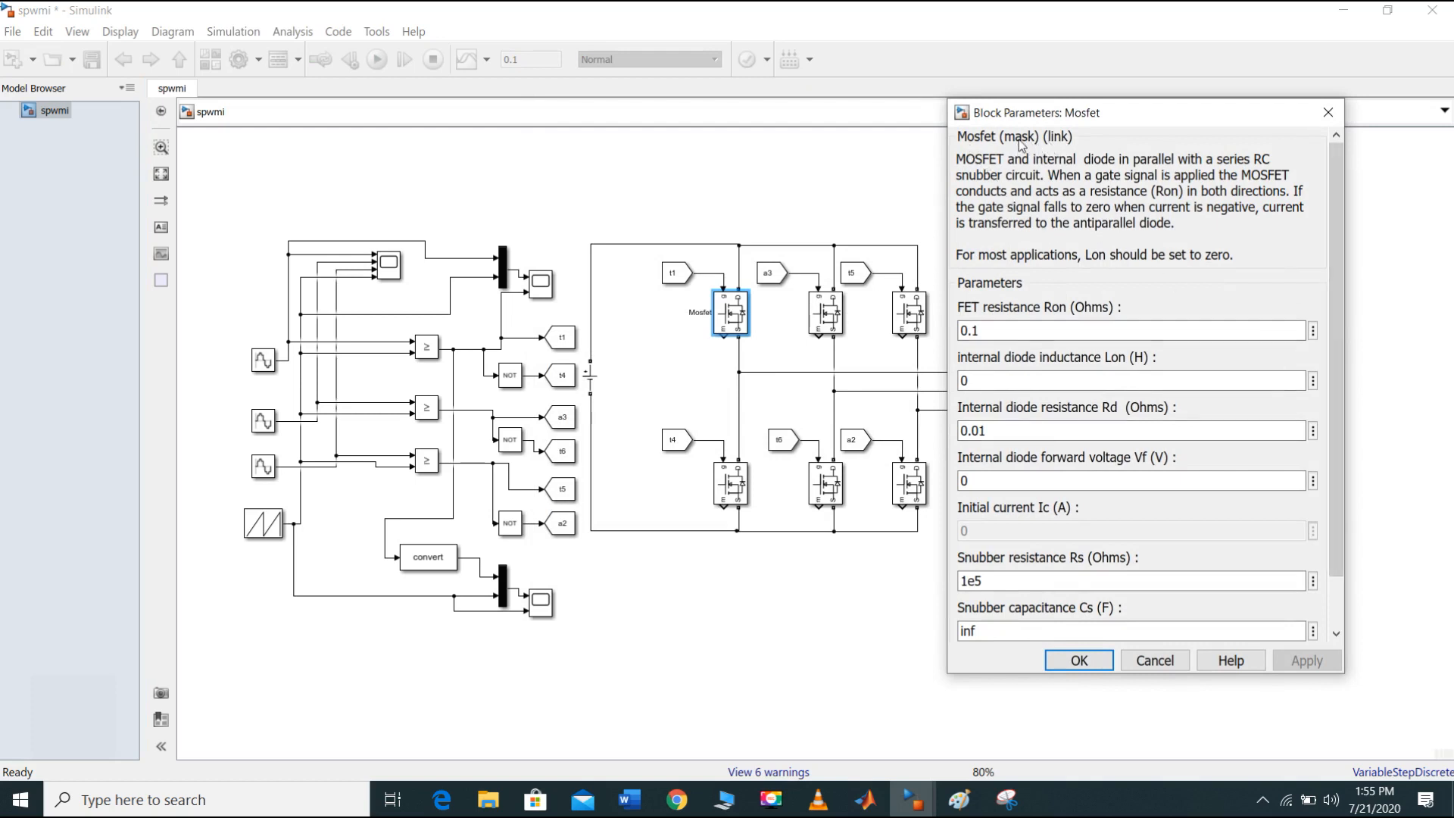
{"action": "left_click_drag", "start_coordinate": [1340, 223], "coordinate": [1344, 309]}
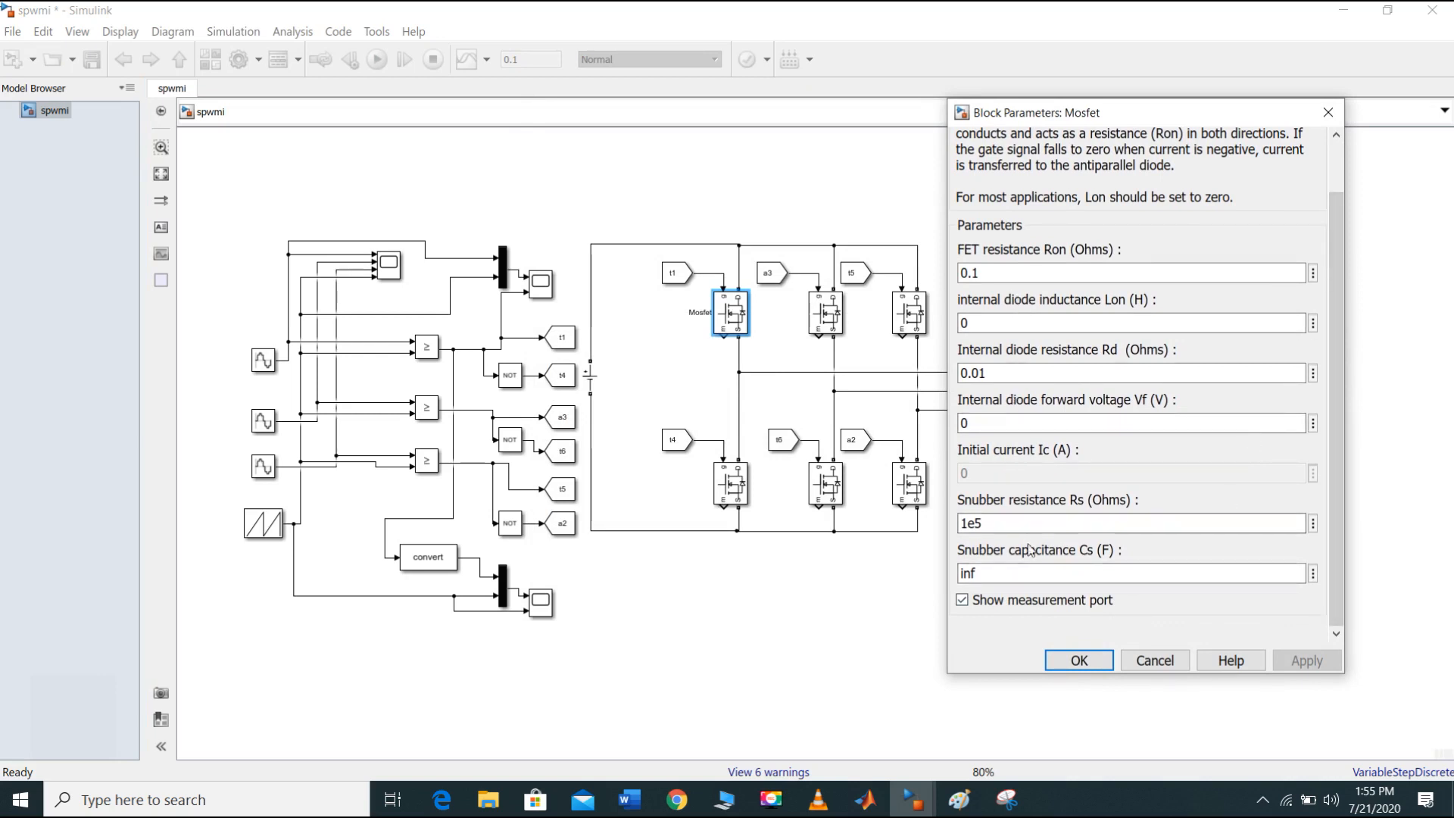
{"action": "left_click", "coordinate": [1081, 661]}
Step: Review the resistance, internal diode, snubber and measurement port settings of the upper MOSFETs driven by a3 and t5, closing each dialog
{"action": "double_click", "coordinate": [829, 312]}
{"action": "left_click_drag", "start_coordinate": [989, 327], "coordinate": [994, 409]}
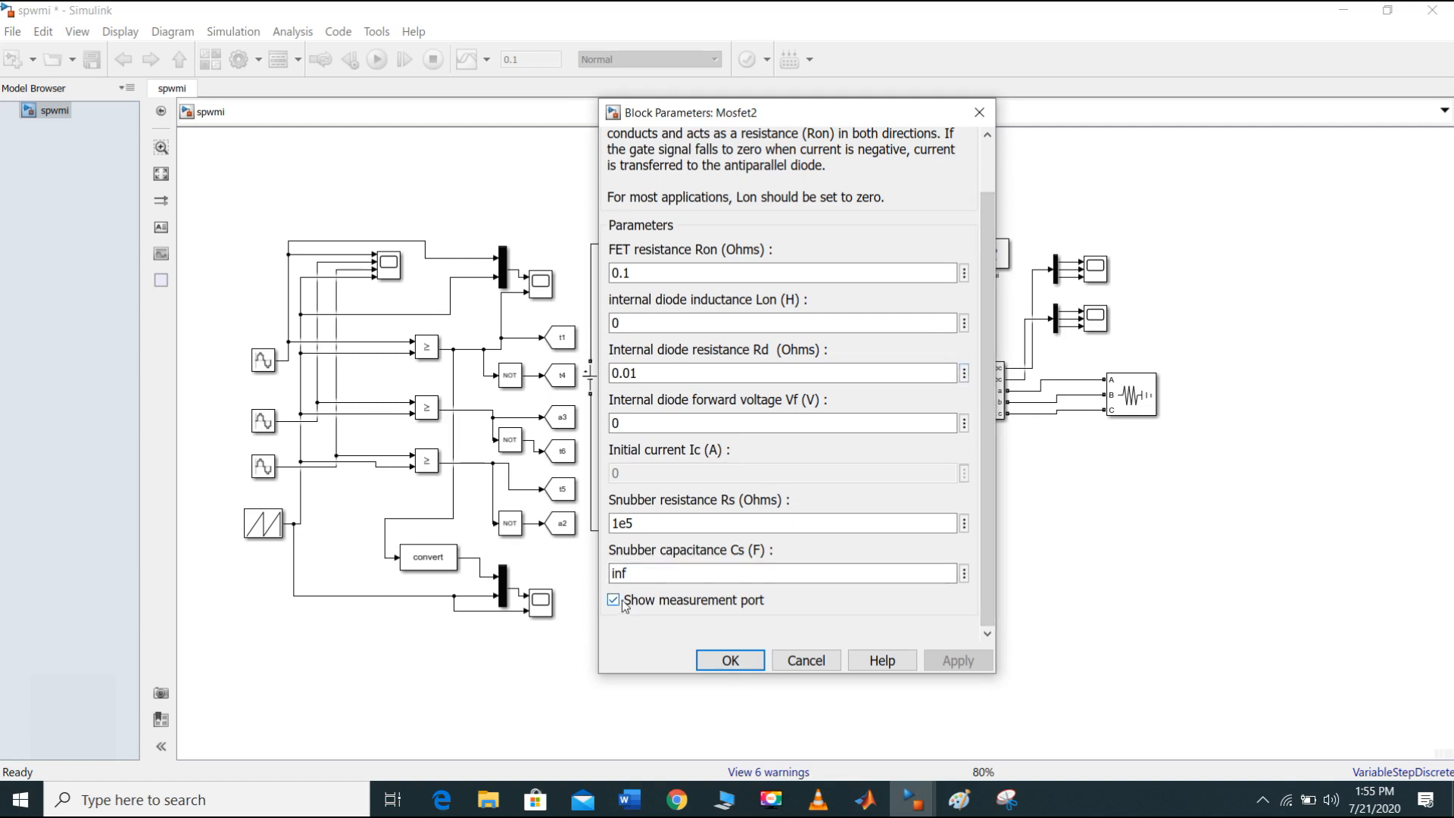
{"action": "left_click", "coordinate": [987, 113]}
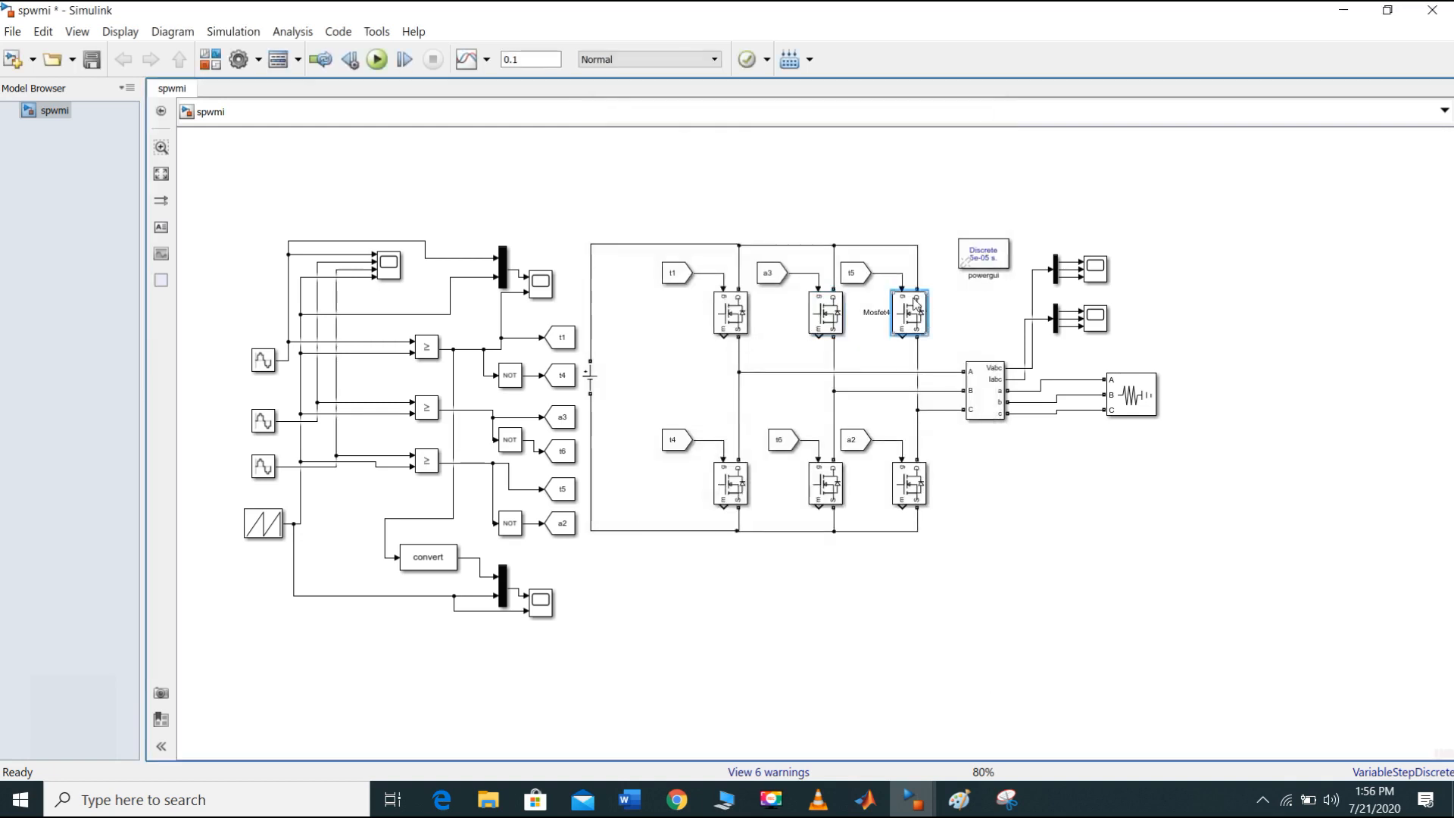
{"action": "double_click", "coordinate": [909, 312]}
{"action": "scroll", "coordinate": [848, 467], "scroll_direction": "down", "scroll_amount": 2}
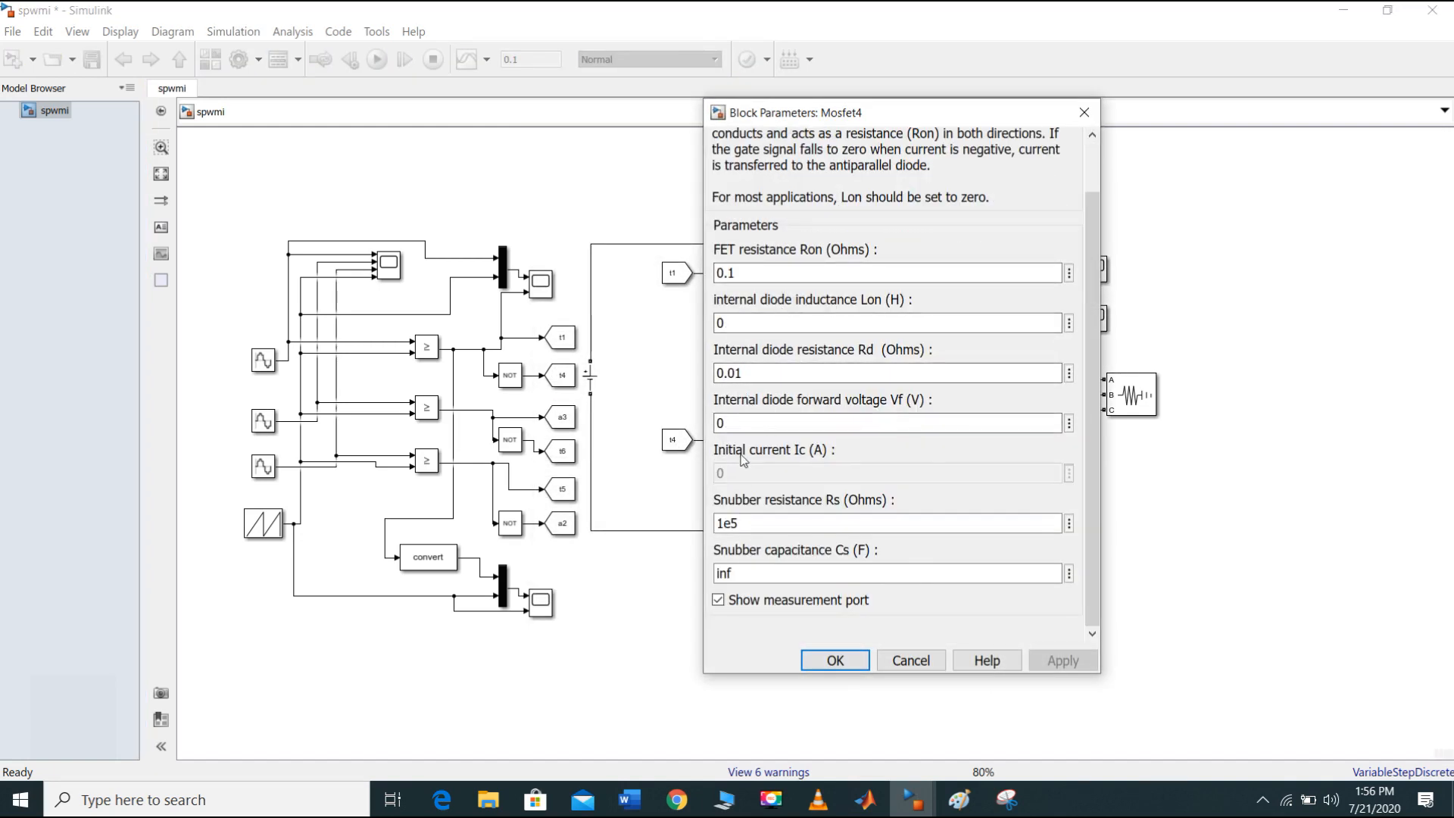
{"action": "left_click", "coordinate": [835, 660]}
Step: Review the resistance, internal diode, snubber and measurement port settings of the lower MOSFET driven by t4, and close its parameters
{"action": "double_click", "coordinate": [731, 483]}
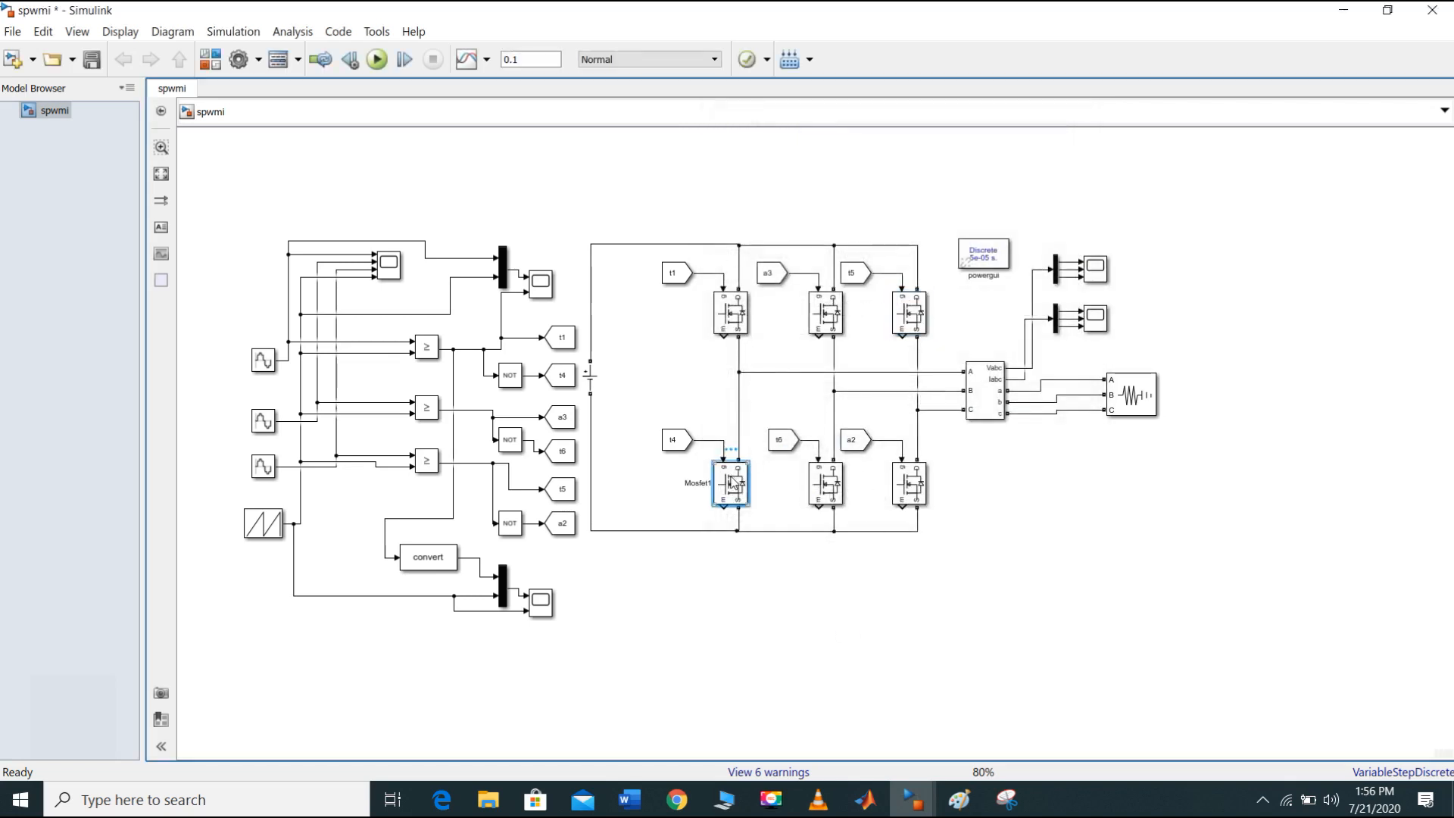
{"action": "left_click_drag", "start_coordinate": [1194, 214], "coordinate": [1125, 121]}
{"action": "scroll", "coordinate": [1274, 268], "scroll_direction": "down", "scroll_amount": 2}
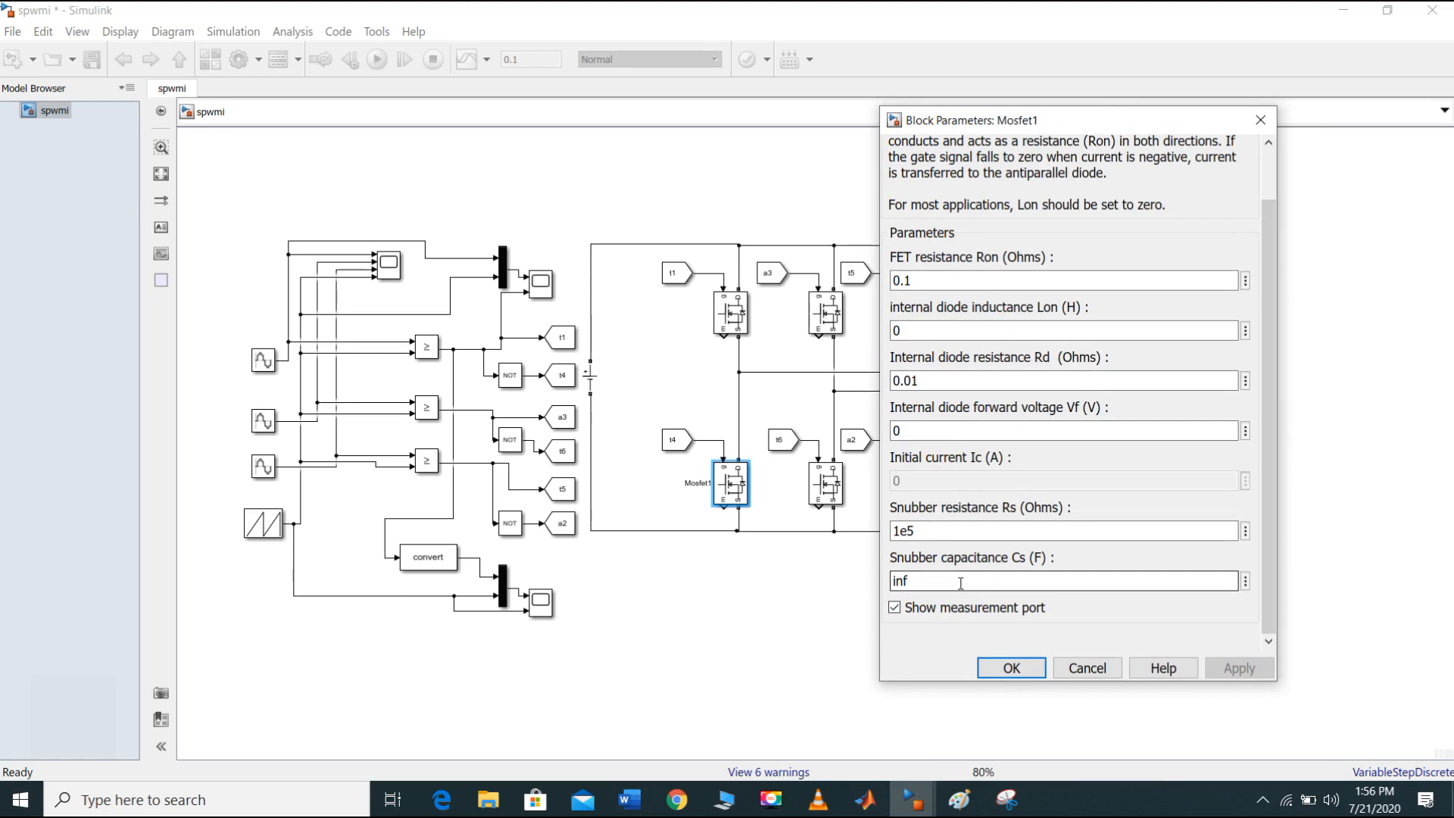
{"action": "left_click", "coordinate": [1012, 667]}
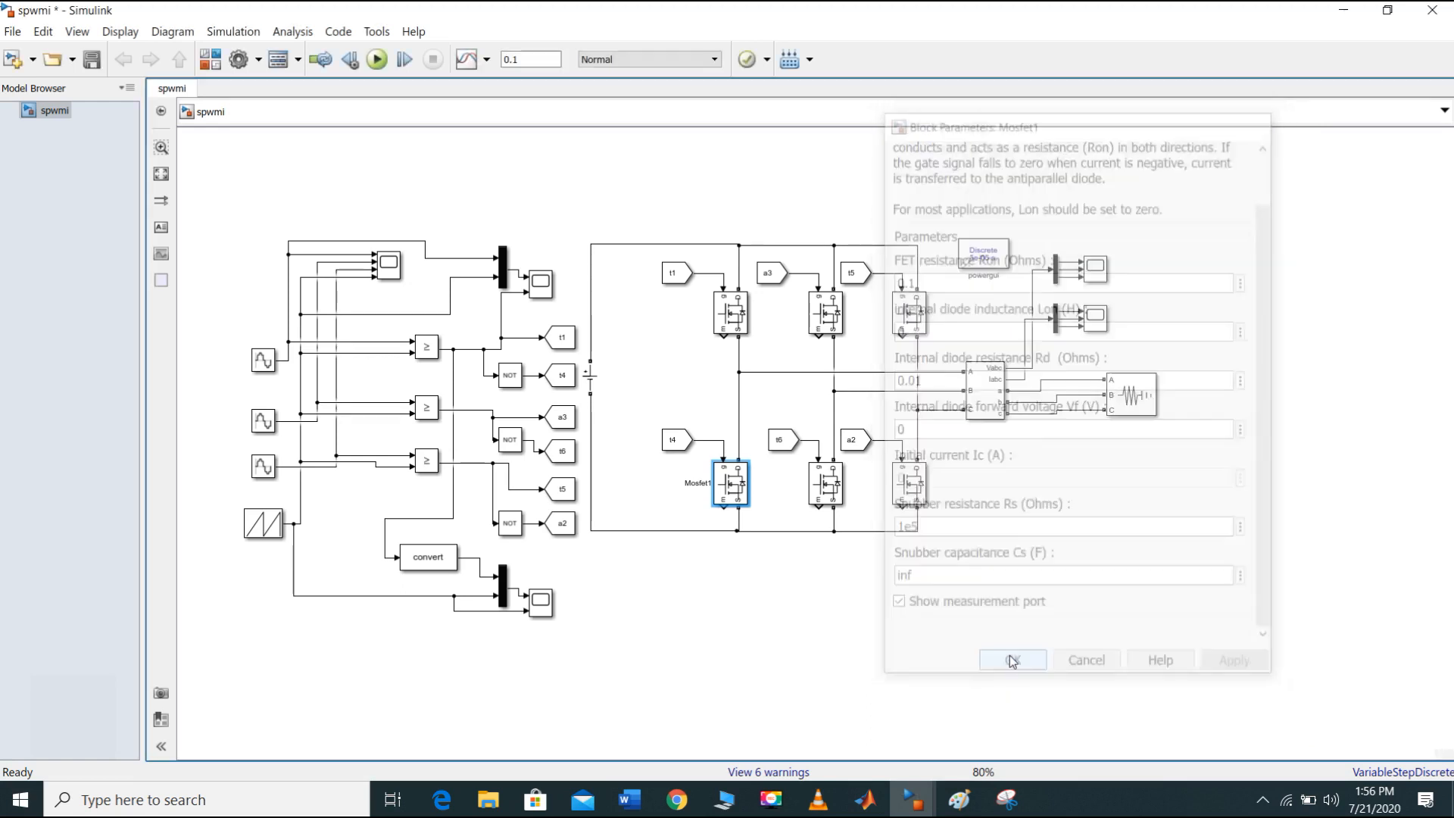
Step: Review the resistance, internal diode, snubber and measurement port settings of the lower MOSFETs driven by t6 and a2, closing each dialog
{"action": "left_click", "coordinate": [831, 490]}
{"action": "double_click", "coordinate": [831, 489]}
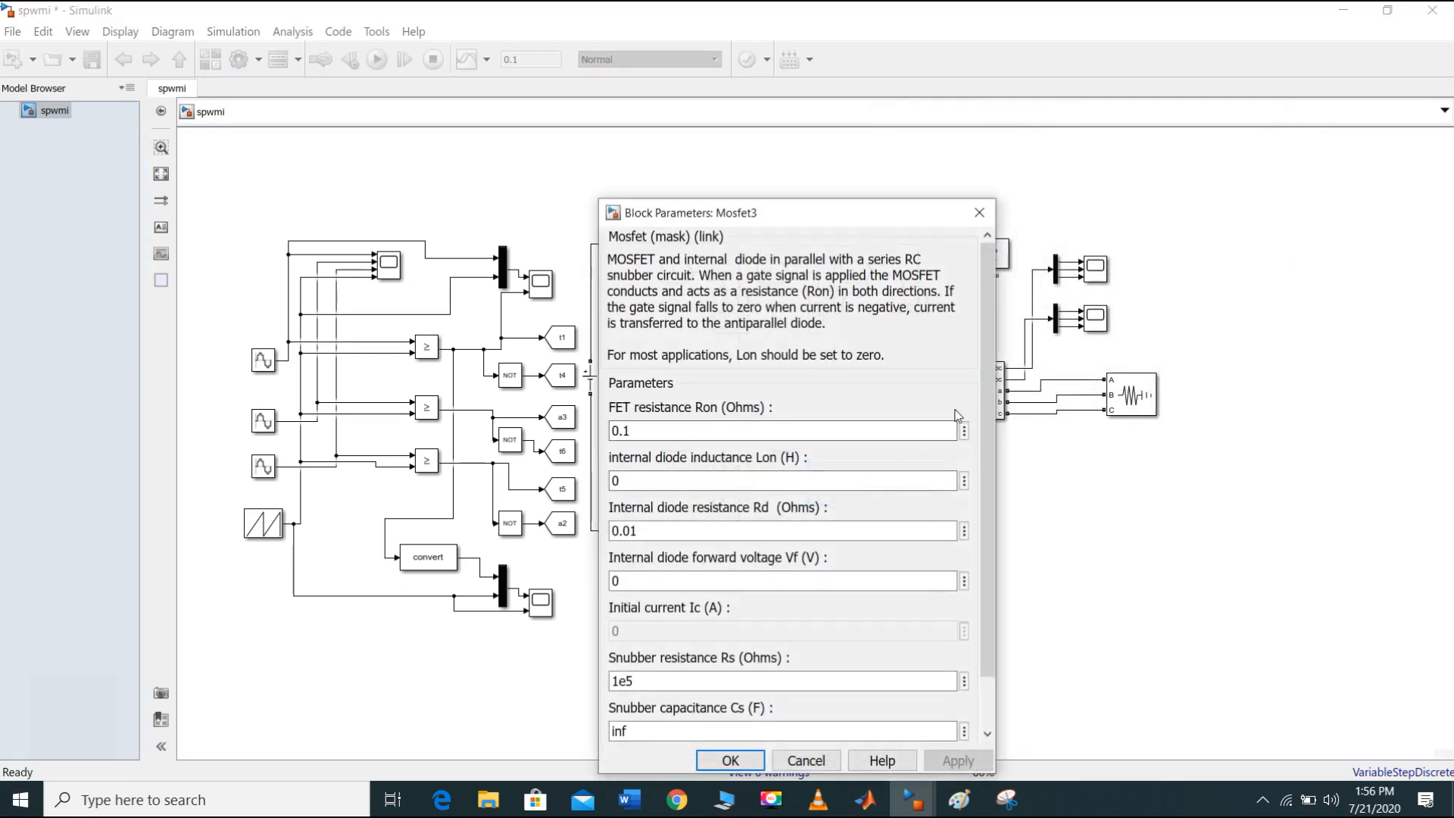
{"action": "scroll", "coordinate": [996, 430], "scroll_direction": "down", "scroll_amount": 2}
{"action": "scroll", "coordinate": [995, 430], "scroll_direction": "down", "scroll_amount": 1}
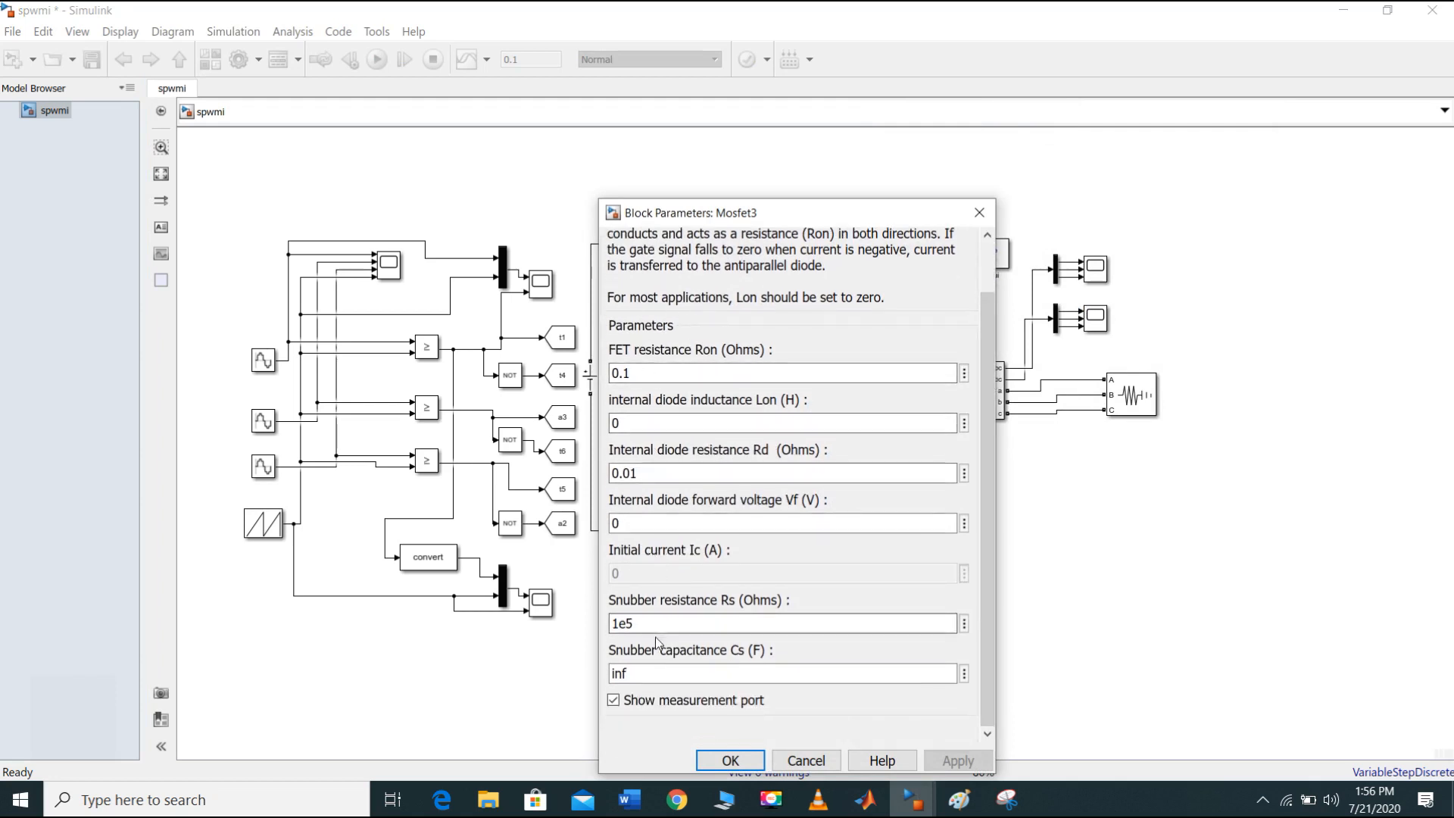
{"action": "left_click", "coordinate": [752, 763]}
{"action": "double_click", "coordinate": [901, 489]}
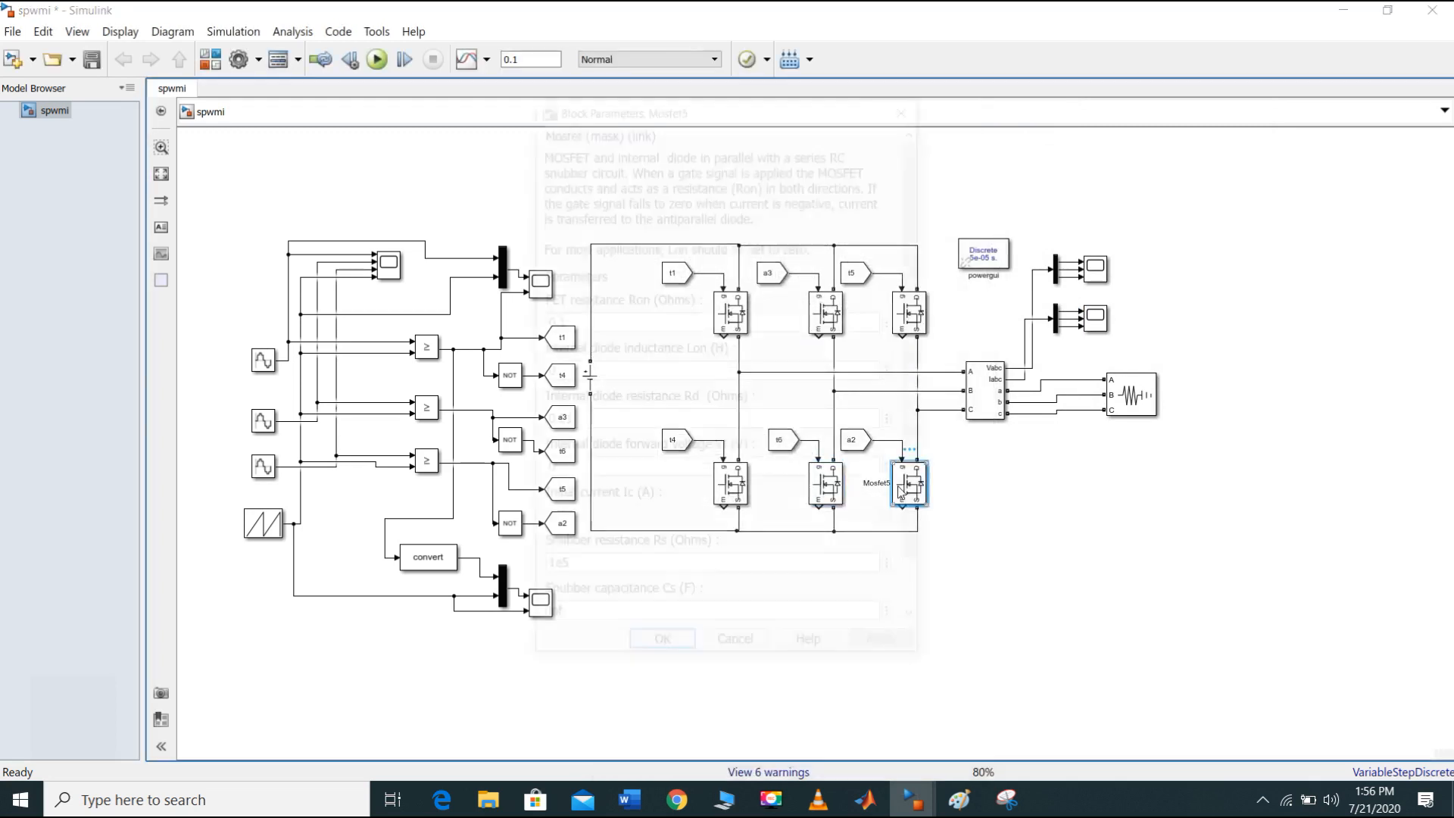
{"action": "left_click_drag", "start_coordinate": [1092, 328], "coordinate": [1093, 432]}
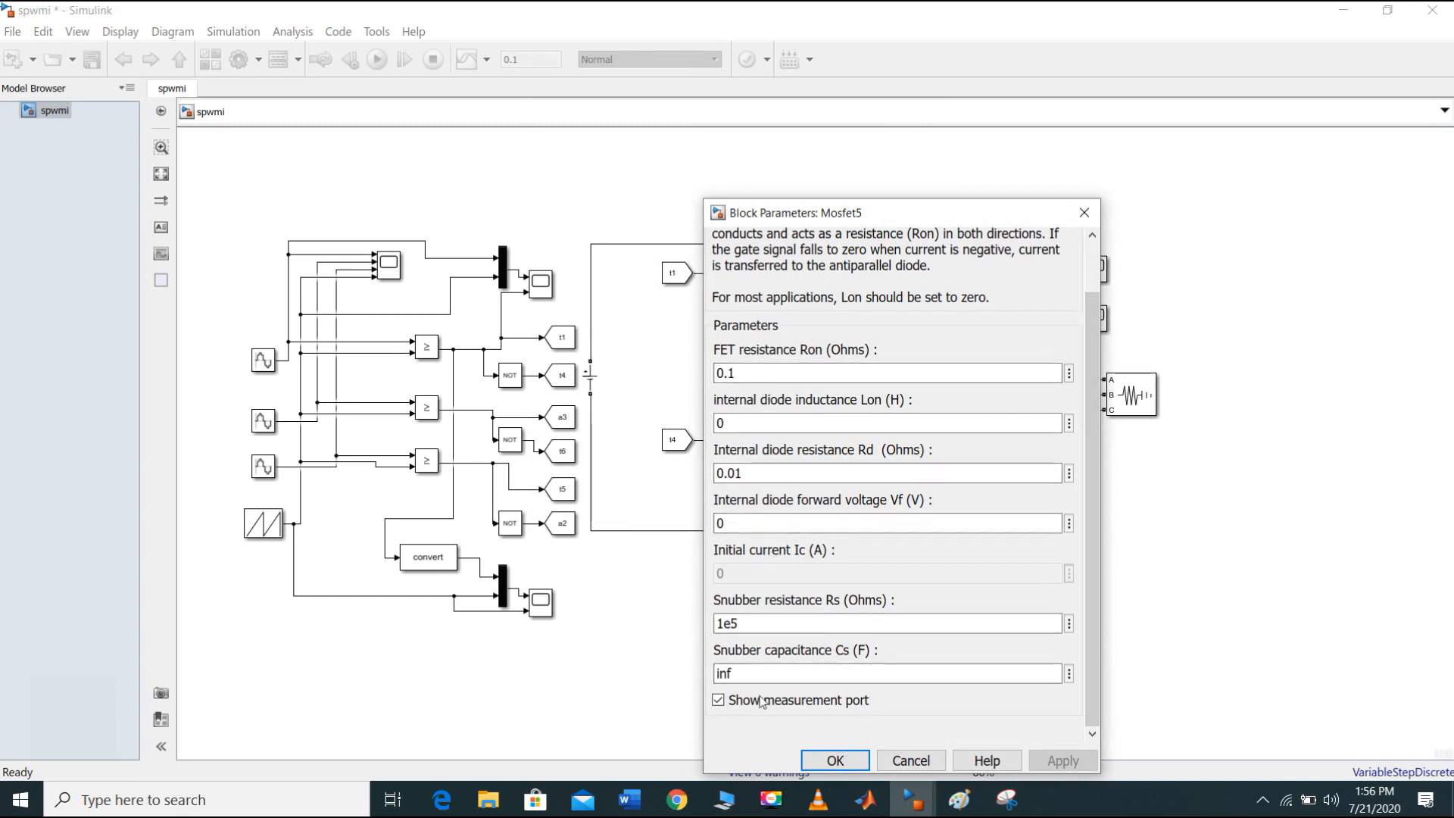
{"action": "left_click", "coordinate": [835, 759]}
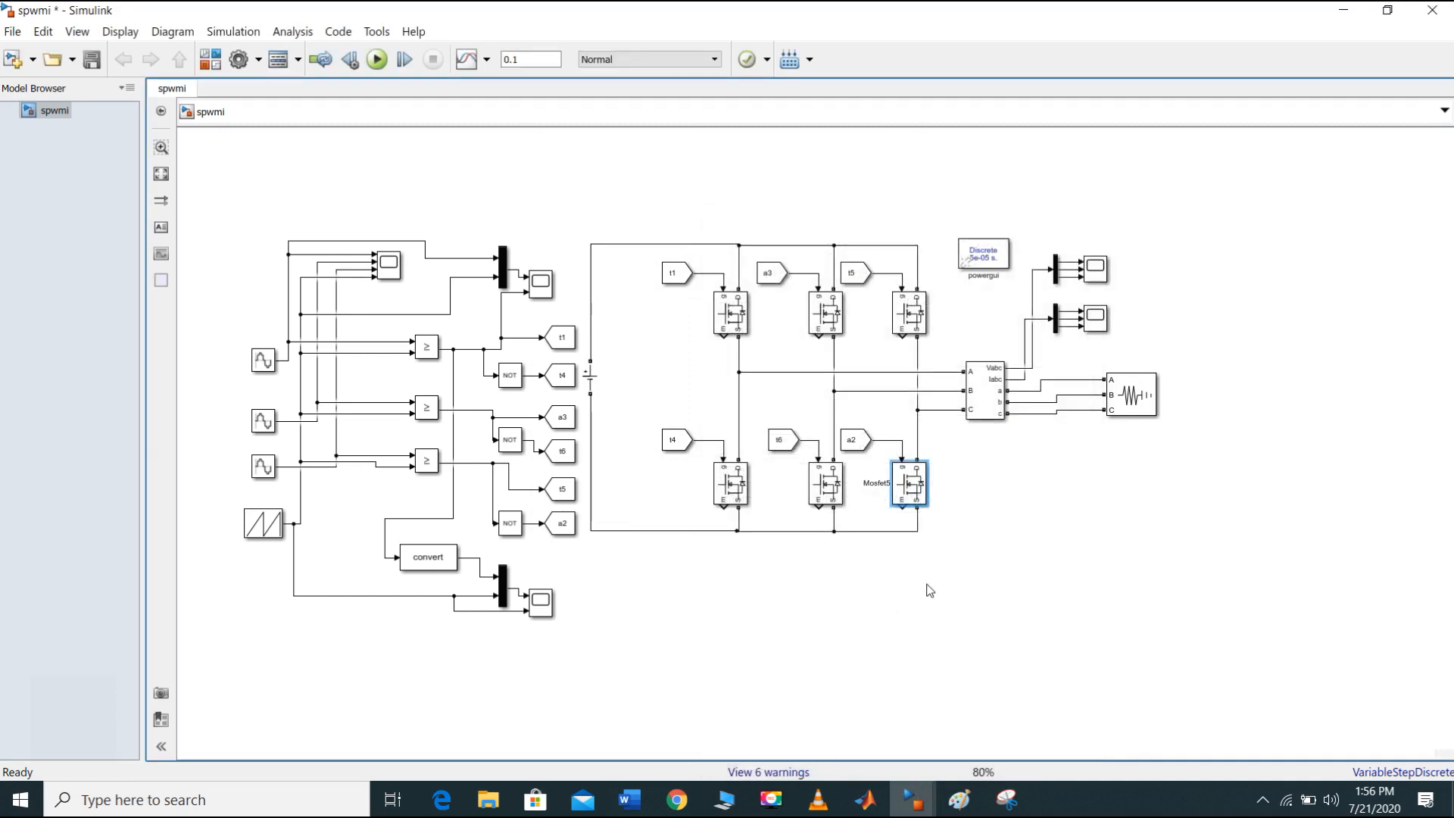
Step: Check the voltage and current measurement options of the Three-Phase V-I Measurement block, and close its parameters
{"action": "left_click", "coordinate": [987, 384]}
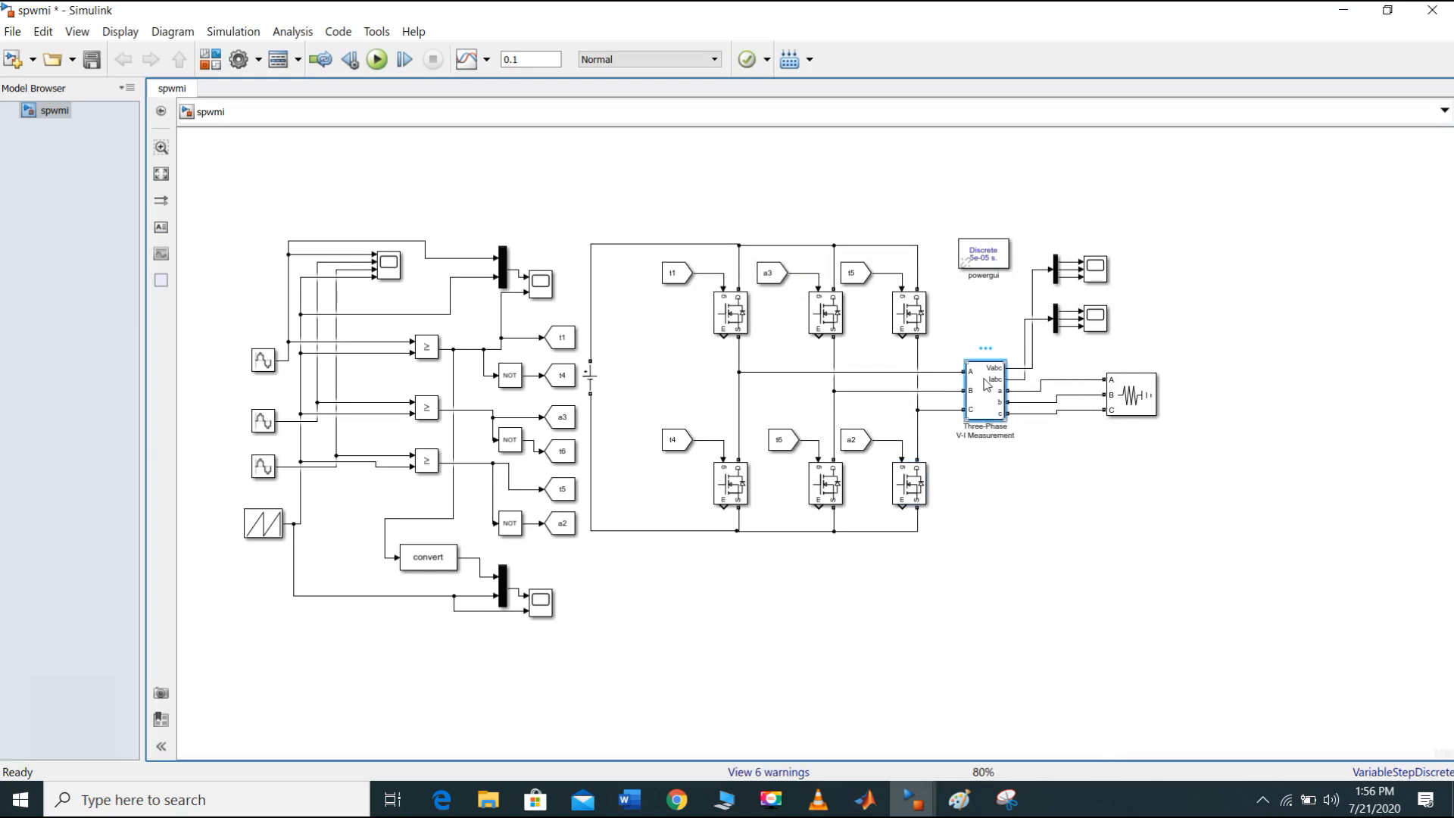
{"action": "double_click", "coordinate": [987, 384]}
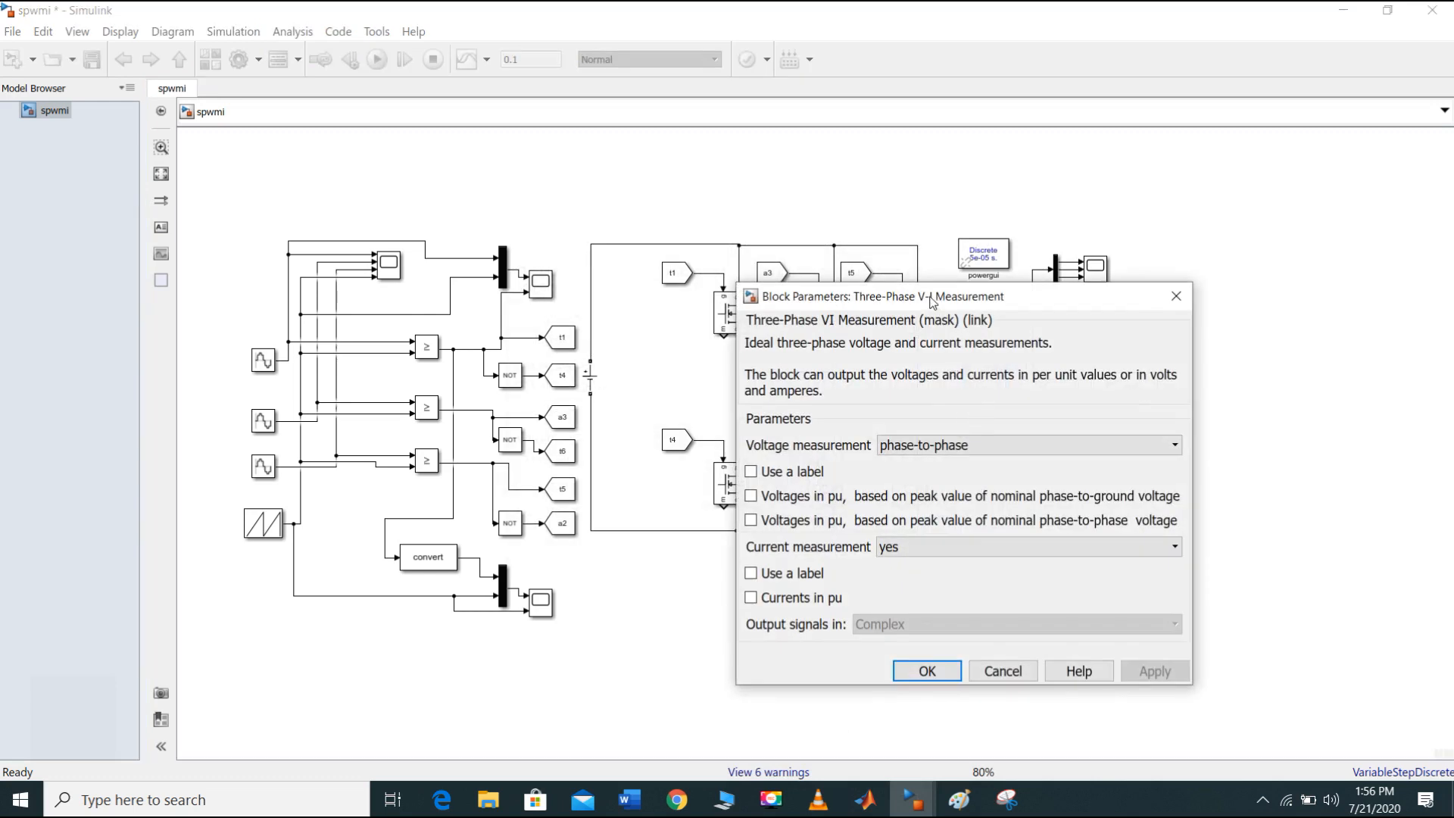
{"action": "left_click_drag", "start_coordinate": [932, 302], "coordinate": [874, 207]}
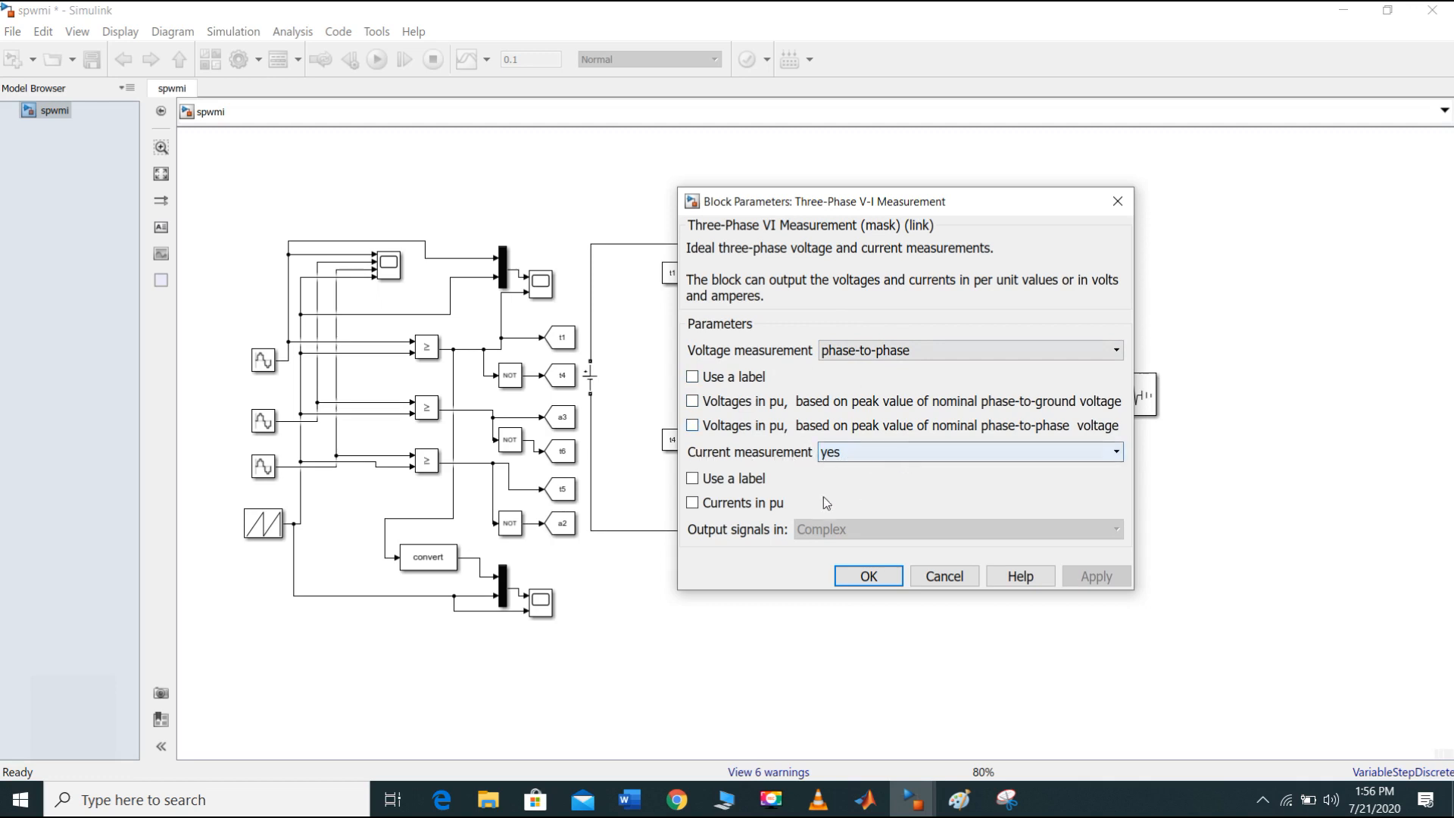
{"action": "left_click", "coordinate": [879, 580]}
{"action": "left_click", "coordinate": [1003, 485]}
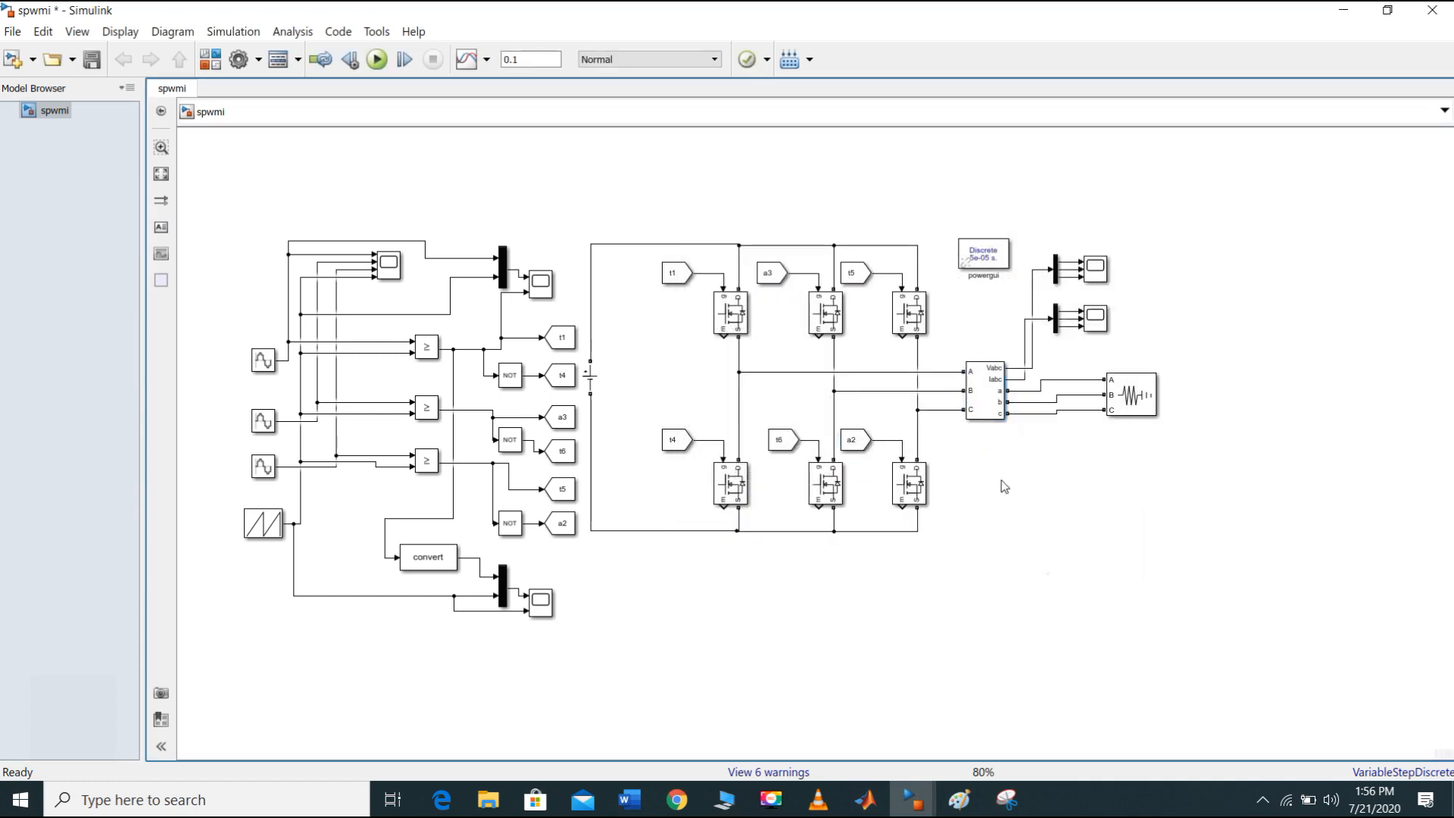
Step: Search the block library for "vi measurement" to locate the Three-Phase V-I Measurement block, and close the library
{"action": "left_click", "coordinate": [211, 64]}
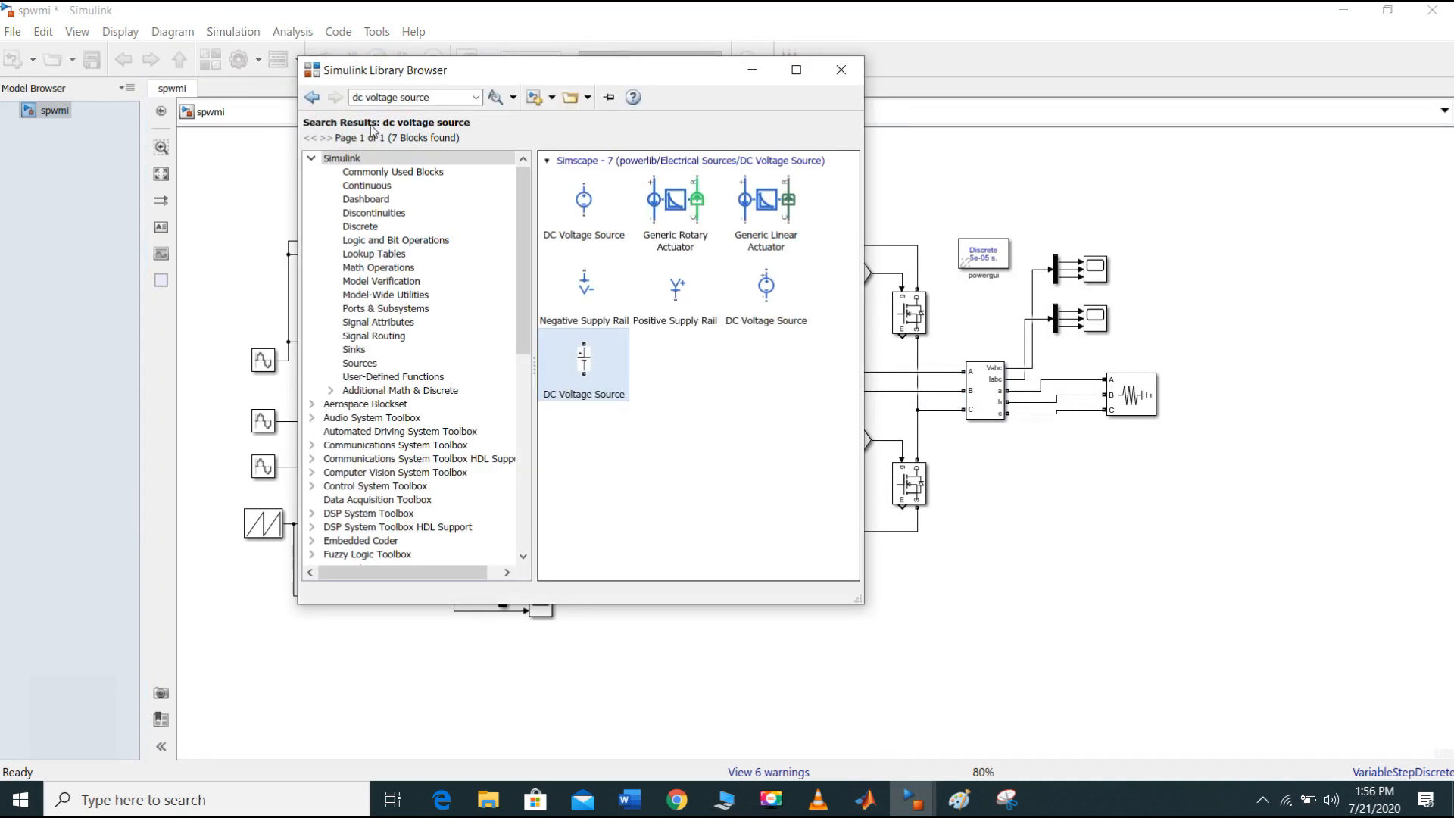
{"action": "left_click", "coordinate": [442, 97]}
{"action": "type", "text": "vi"}
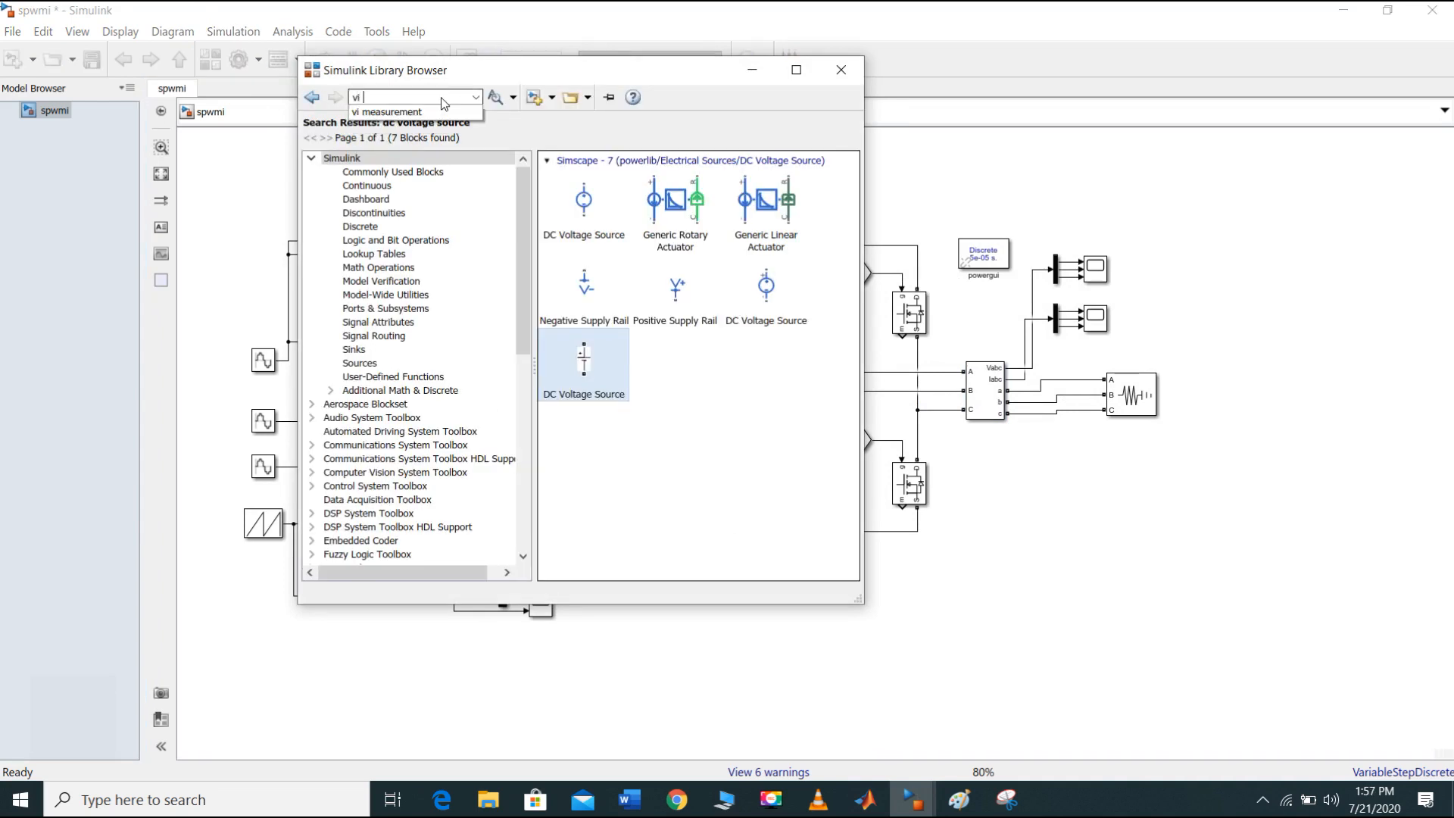
{"action": "left_click", "coordinate": [393, 112]}
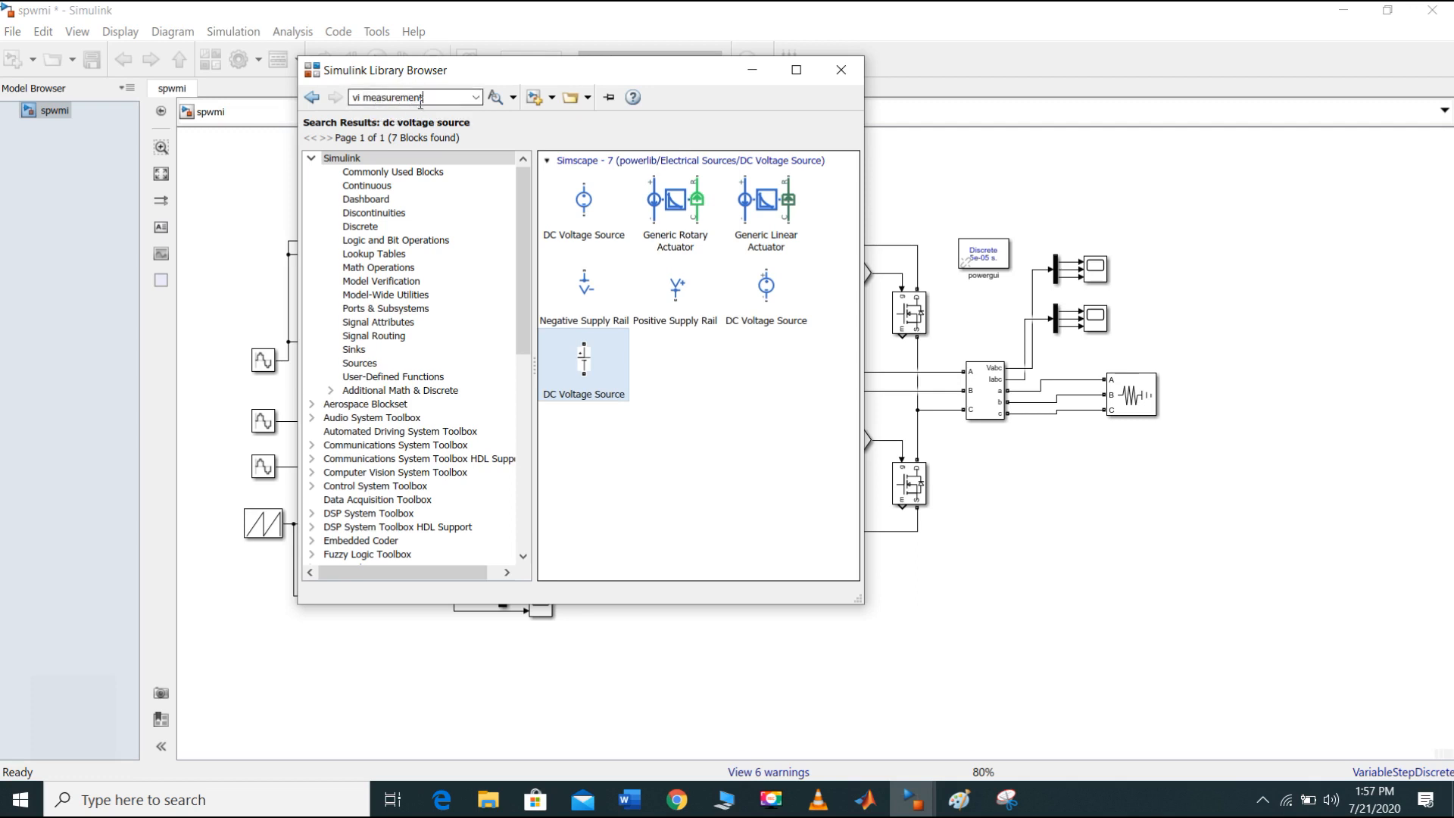
{"action": "left_click", "coordinate": [496, 97]}
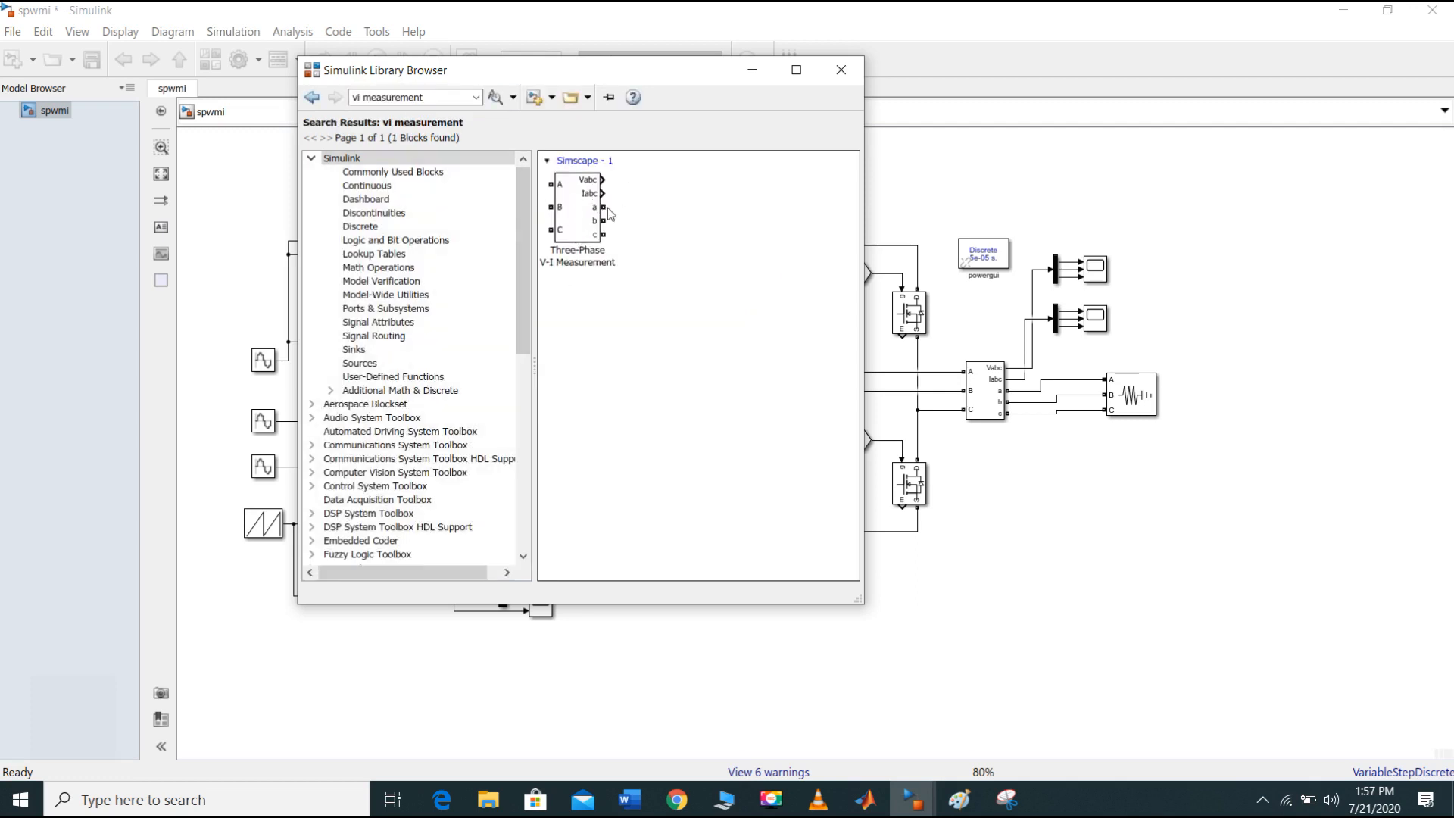
{"action": "left_click", "coordinate": [841, 70]}
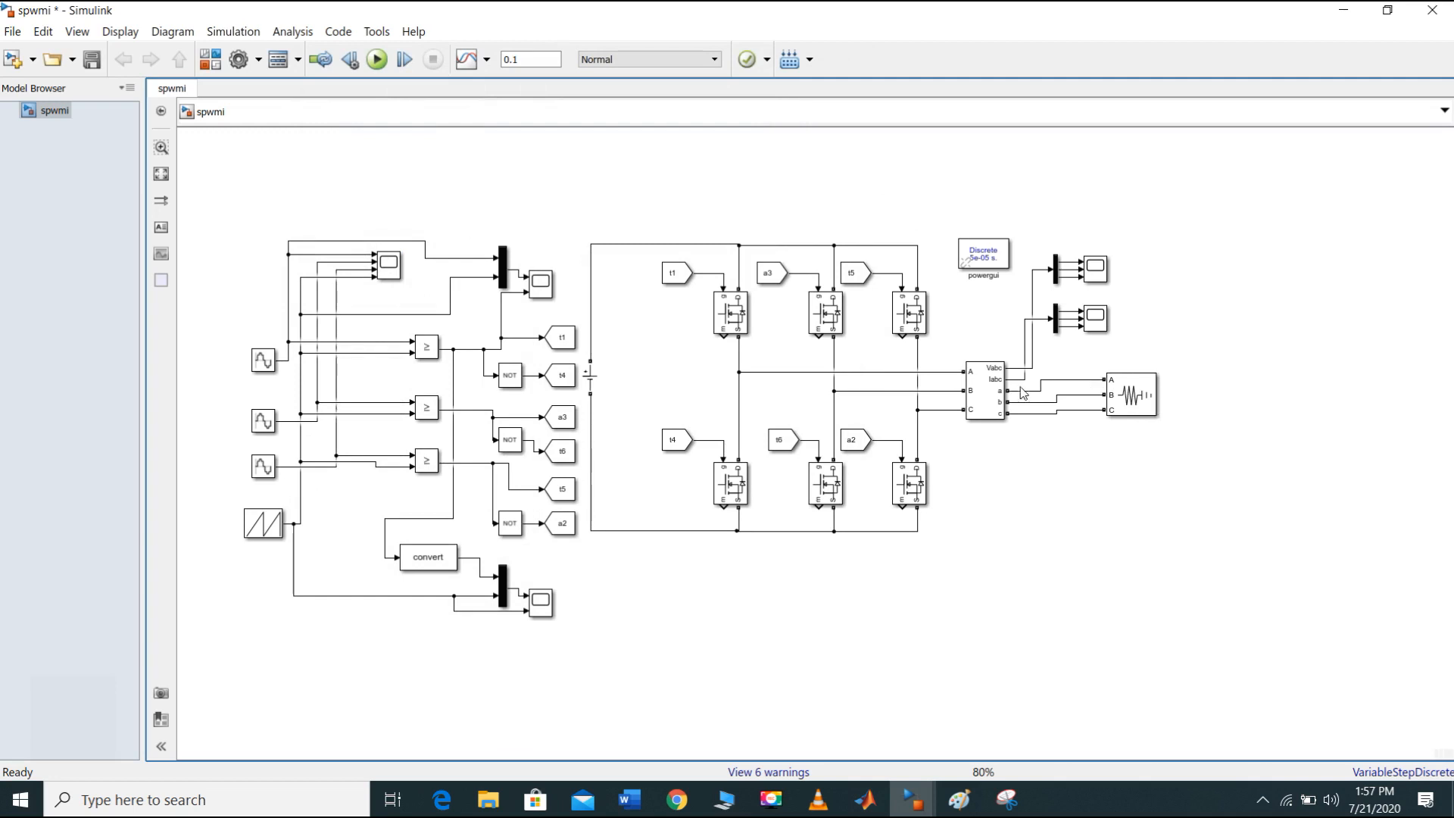
Step: Check the configuration, voltage, frequency, power and load flow settings of the Three-Phase Series RLC Load, and close its parameters
{"action": "left_click", "coordinate": [1131, 397]}
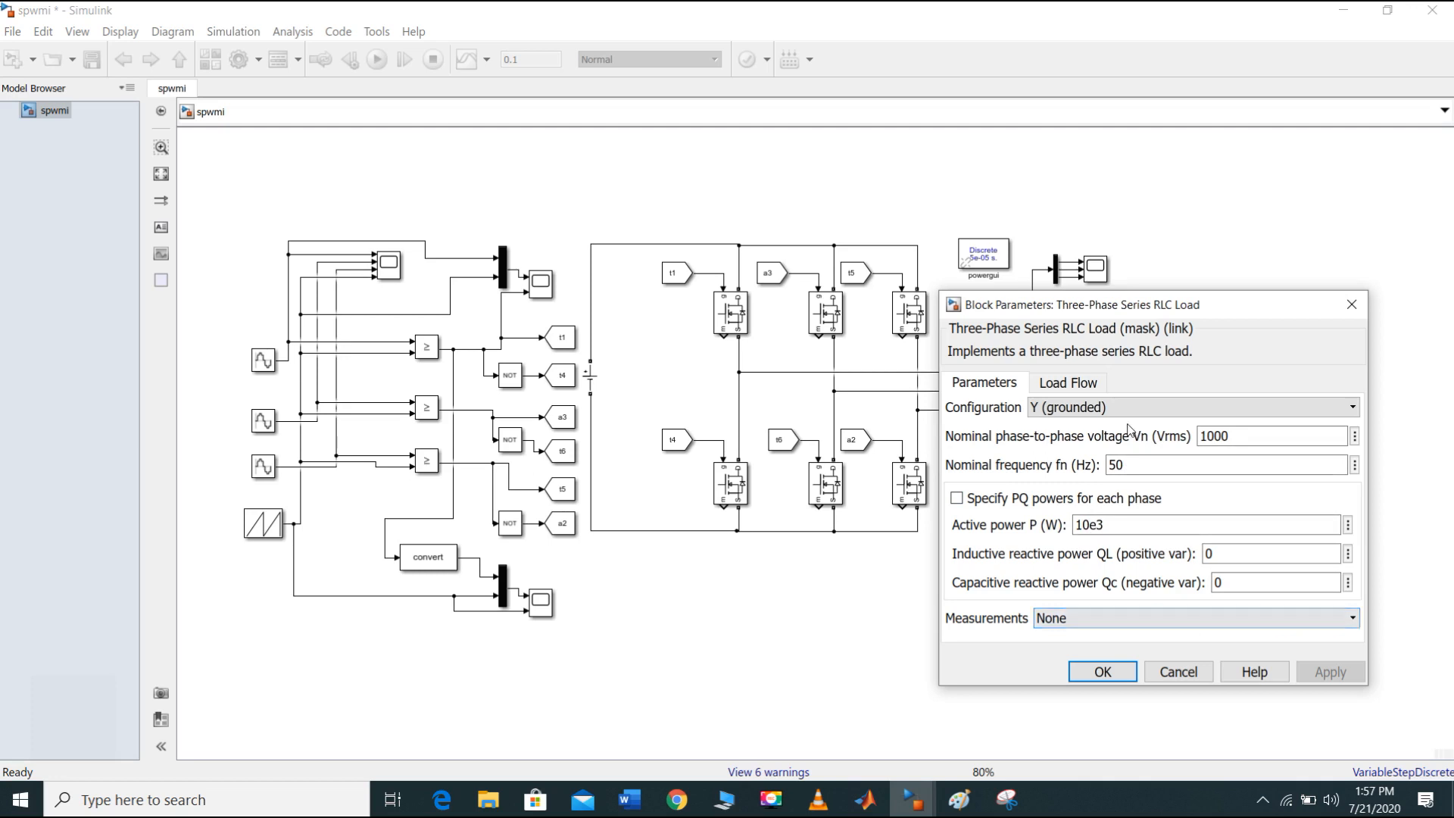
{"action": "left_click", "coordinate": [1070, 386]}
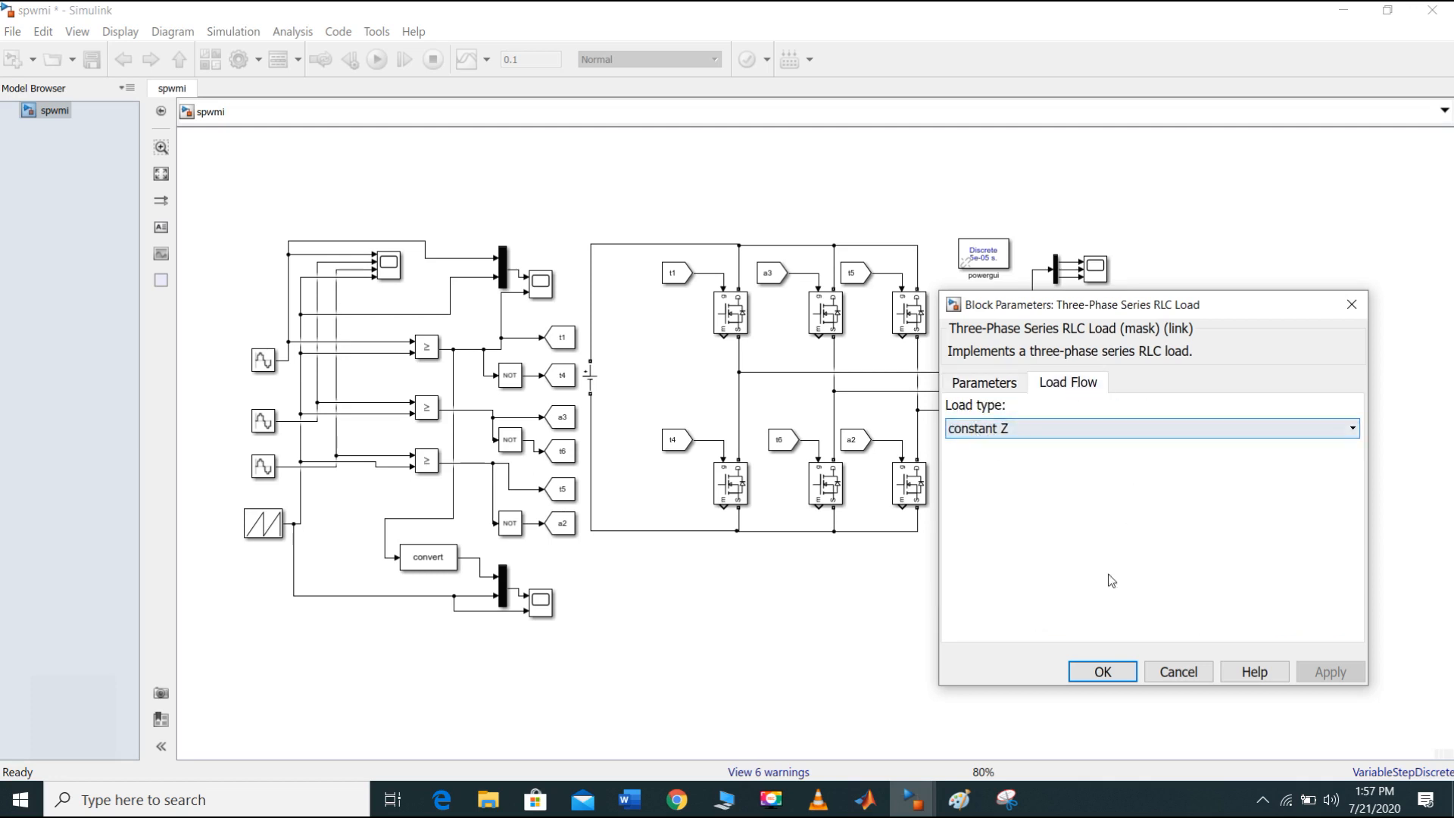
{"action": "left_click", "coordinate": [1104, 672]}
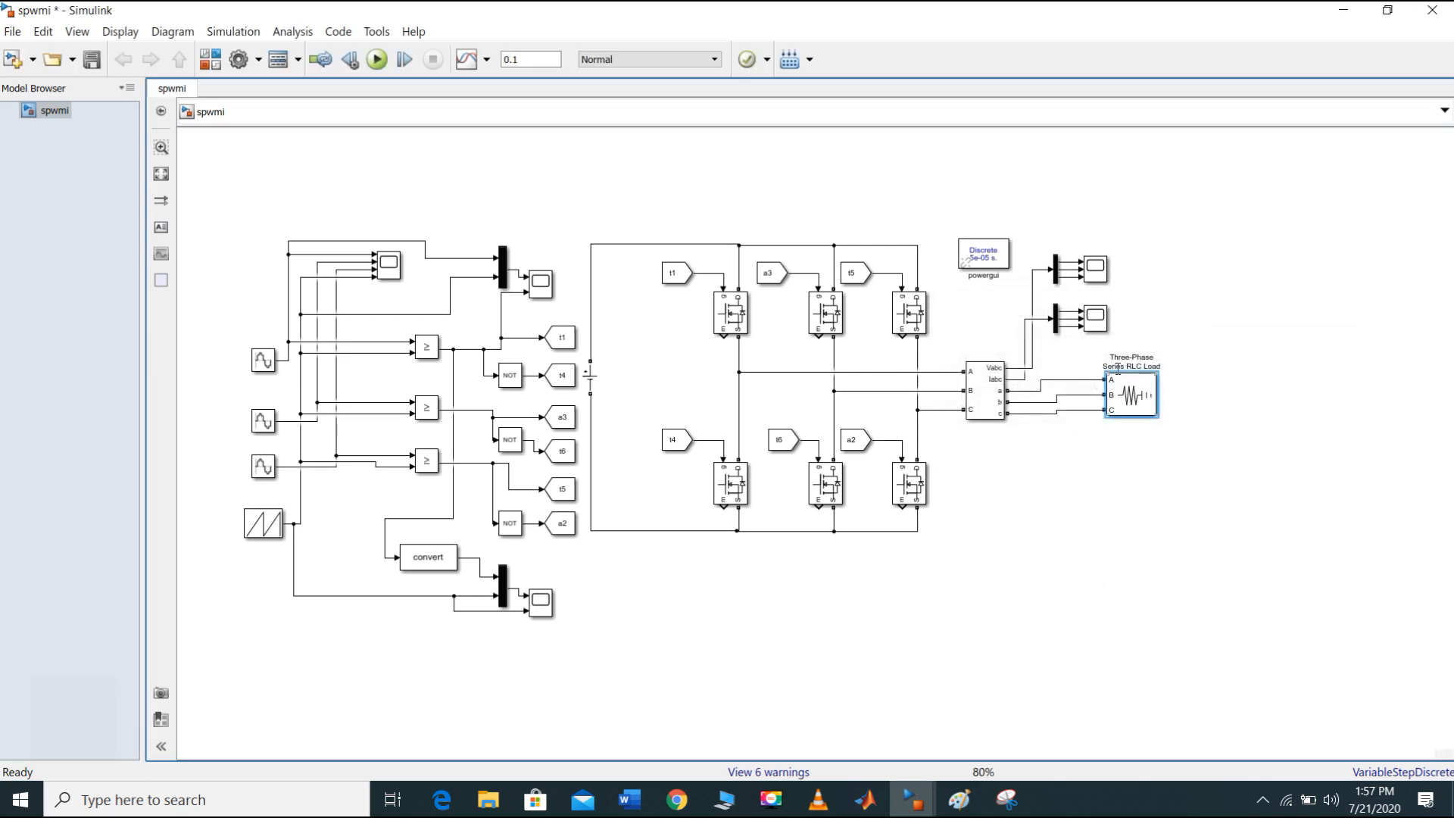
Step: Search the block library for "series rlc", select the Three-Phase Series RLC Load block there, and close the library
{"action": "left_click", "coordinate": [210, 59]}
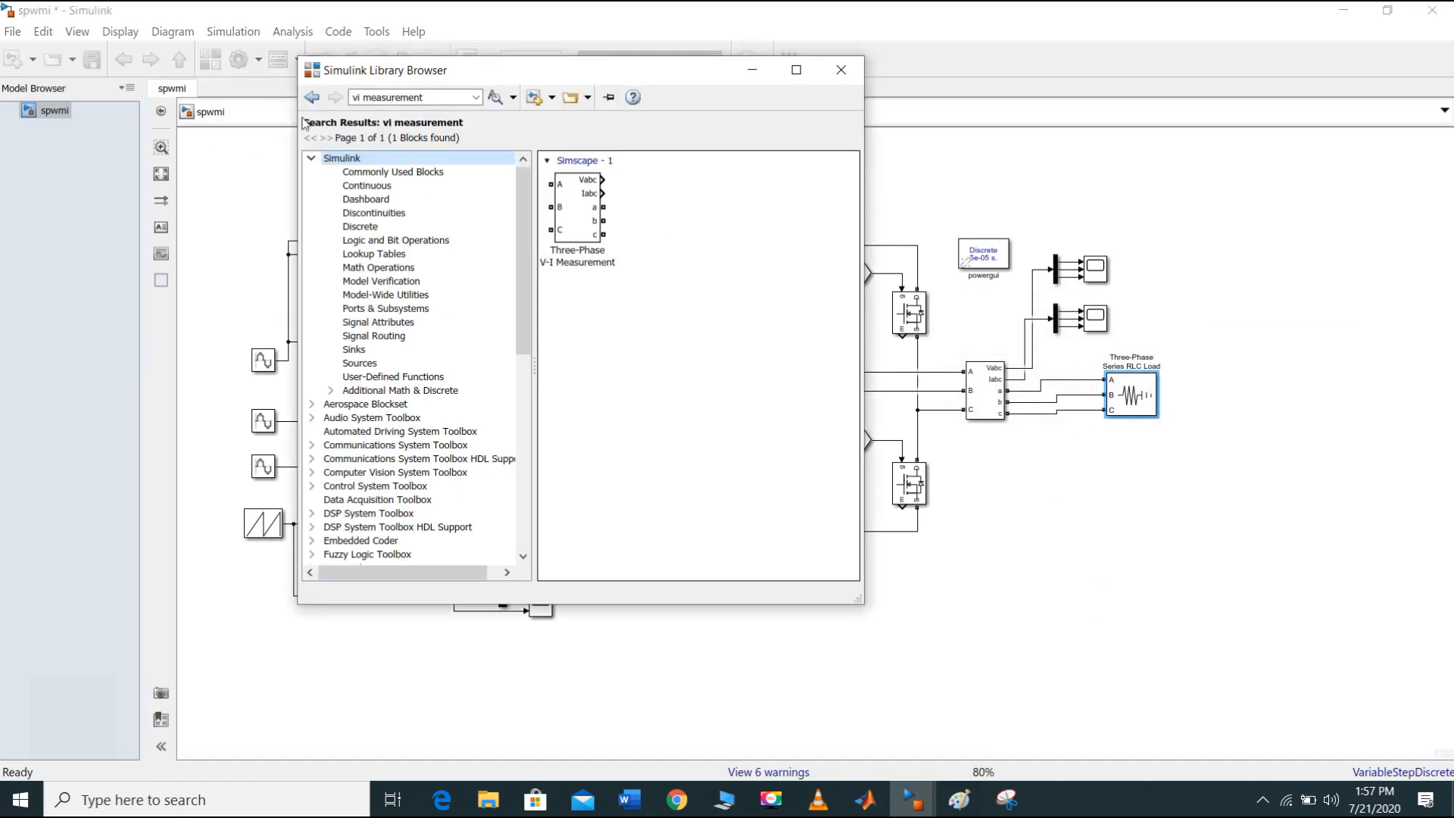
{"action": "left_click", "coordinate": [442, 97]}
{"action": "key", "text": "BackSpace"}
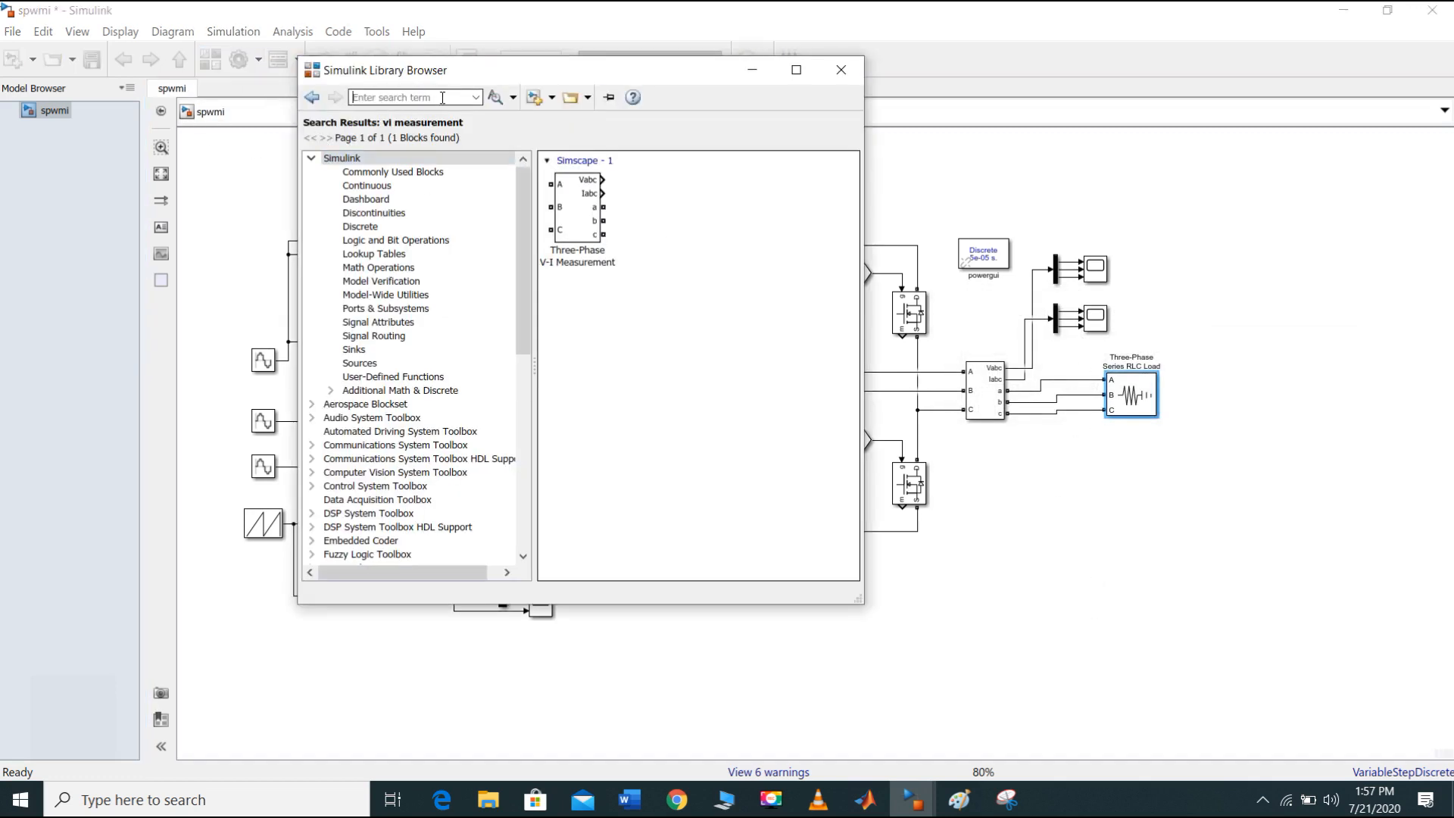
{"action": "type", "text": "ser"}
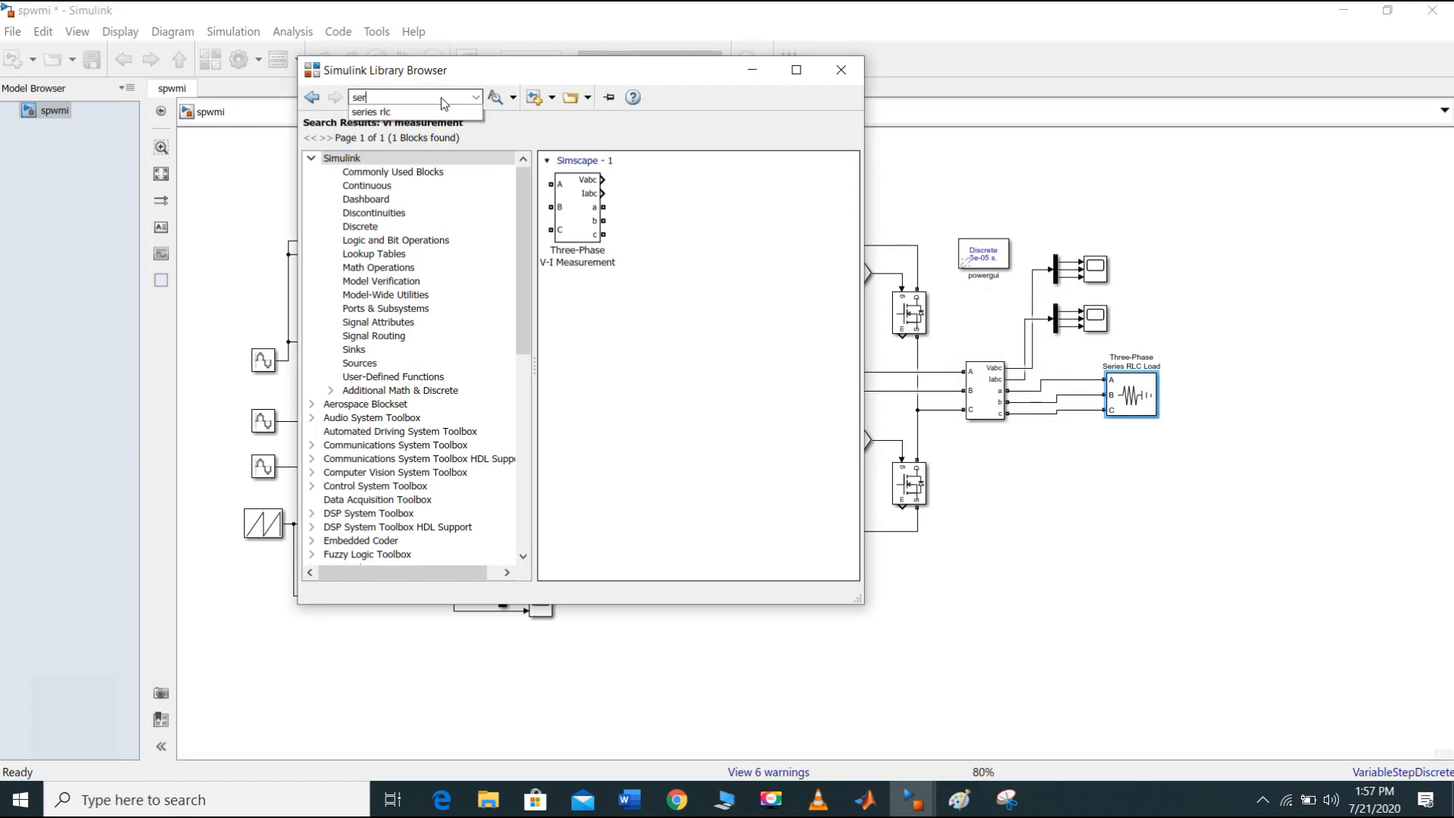
{"action": "left_click", "coordinate": [406, 112]}
{"action": "left_click", "coordinate": [501, 99]}
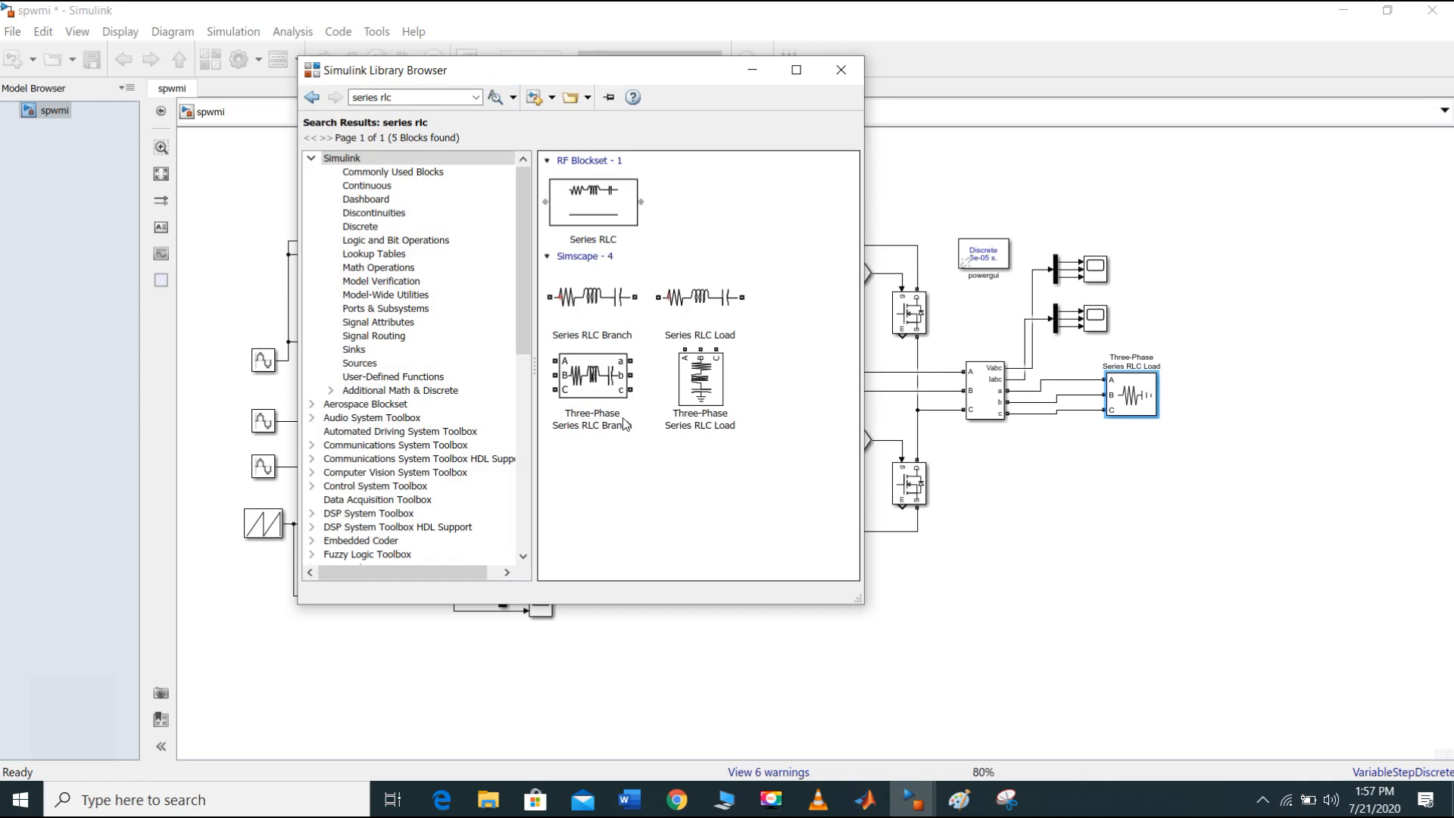
{"action": "left_click", "coordinate": [696, 388]}
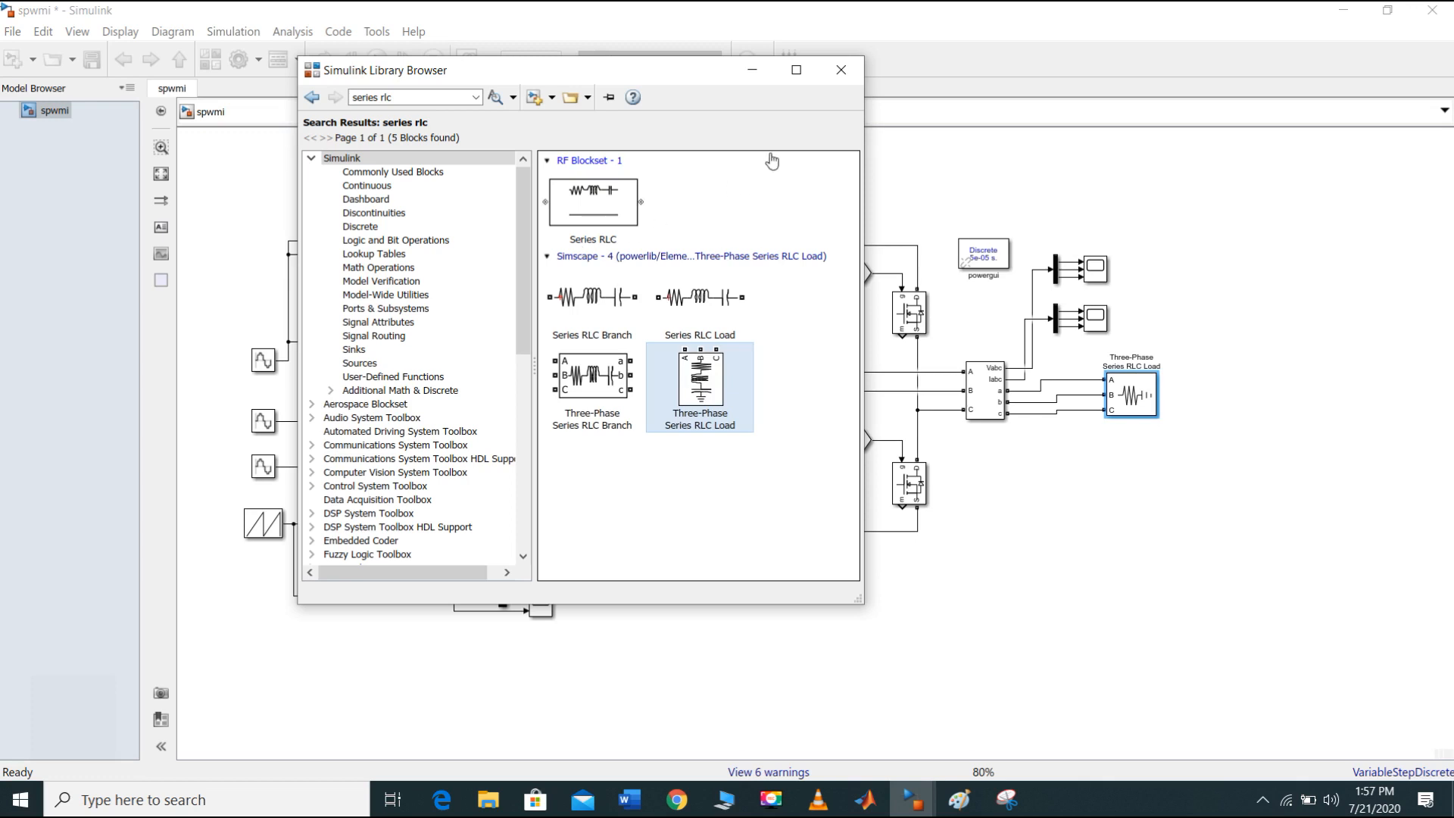
{"action": "left_click", "coordinate": [841, 69]}
{"action": "left_click", "coordinate": [1172, 270]}
Step: Review the solver type, sample time, analysis tools and preferences of the powergui block, and close its parameters
{"action": "left_click", "coordinate": [995, 258]}
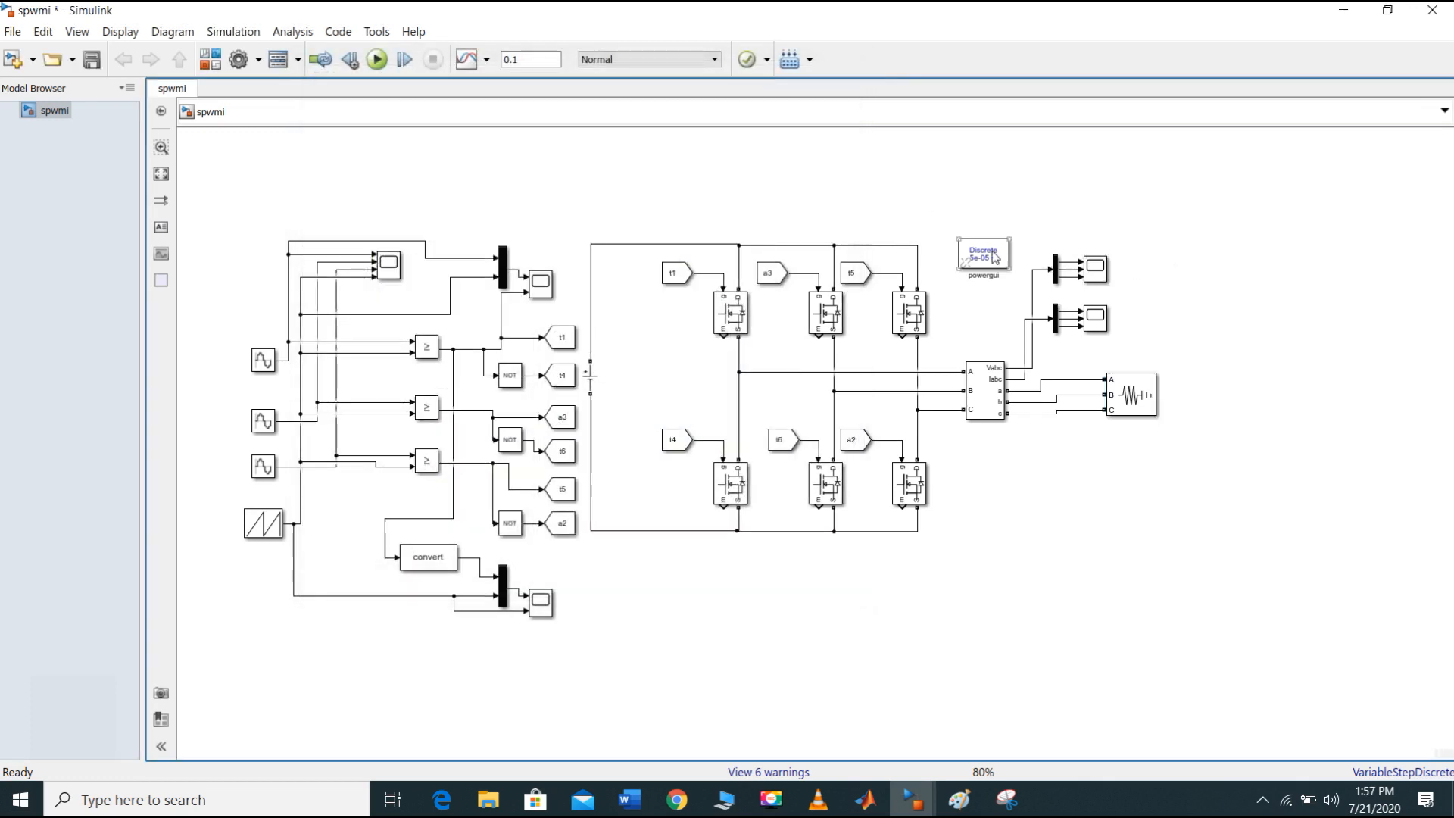
{"action": "double_click", "coordinate": [996, 258]}
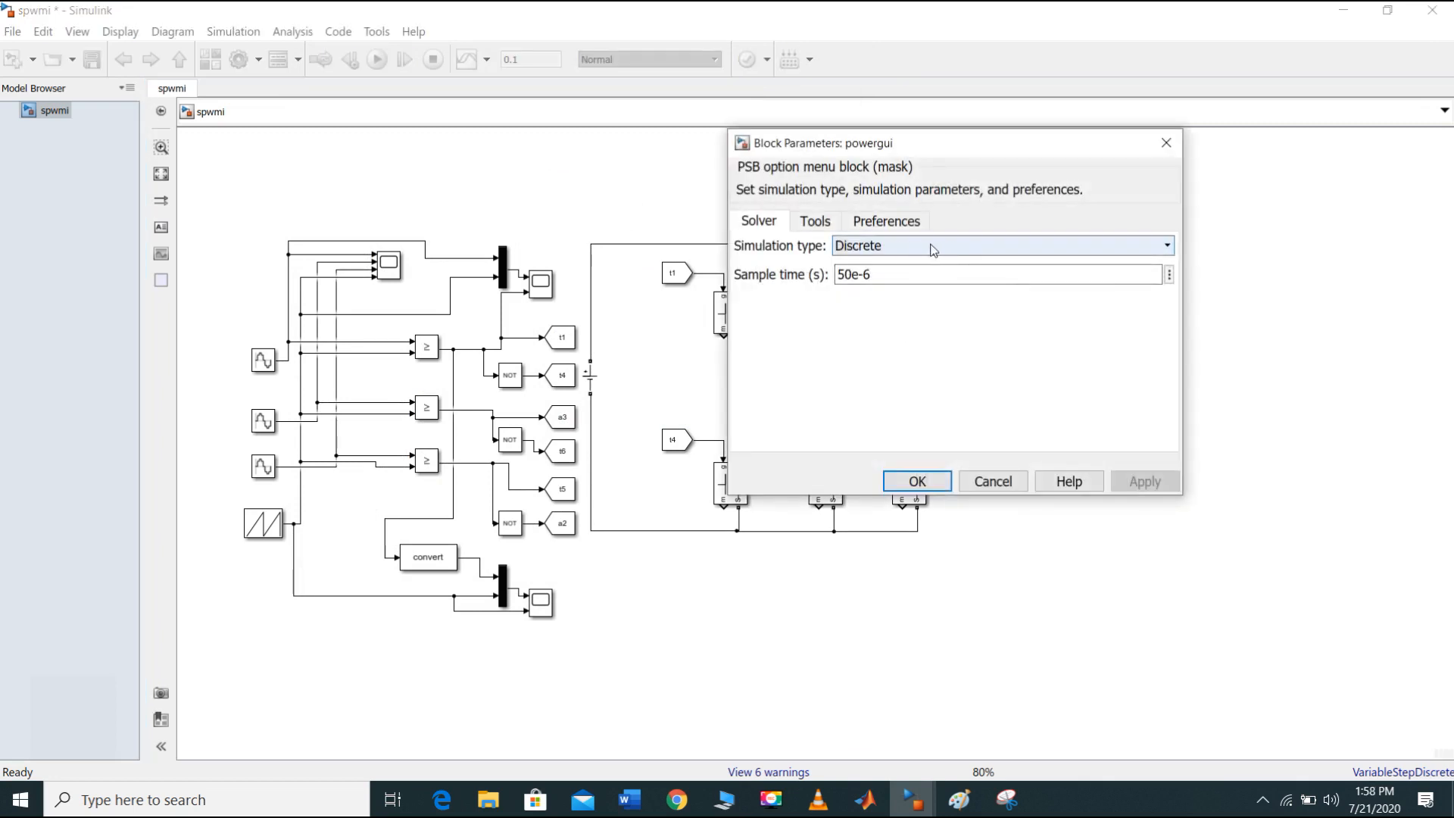
{"action": "left_click", "coordinate": [894, 278]}
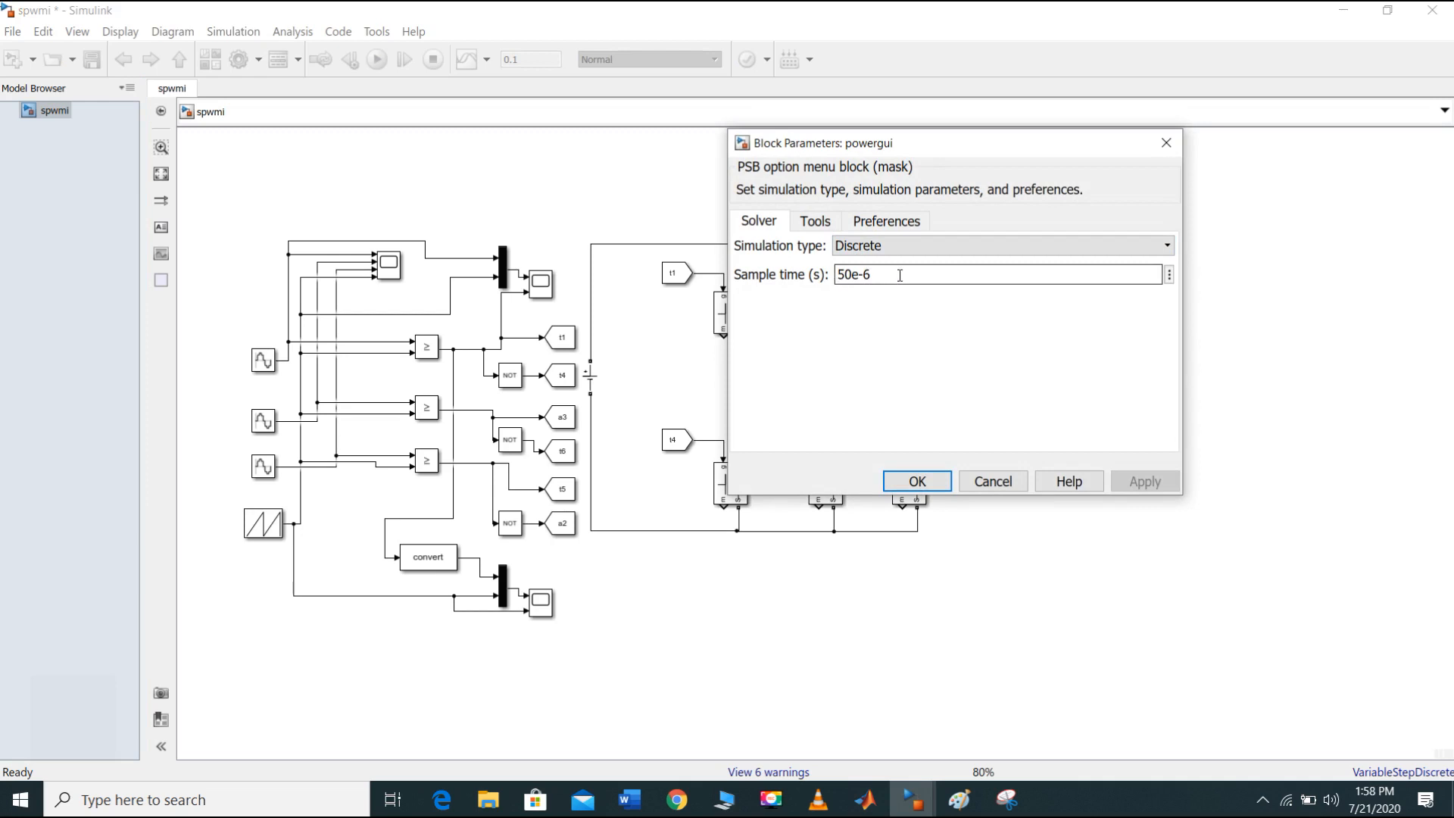
{"action": "left_click", "coordinate": [814, 222]}
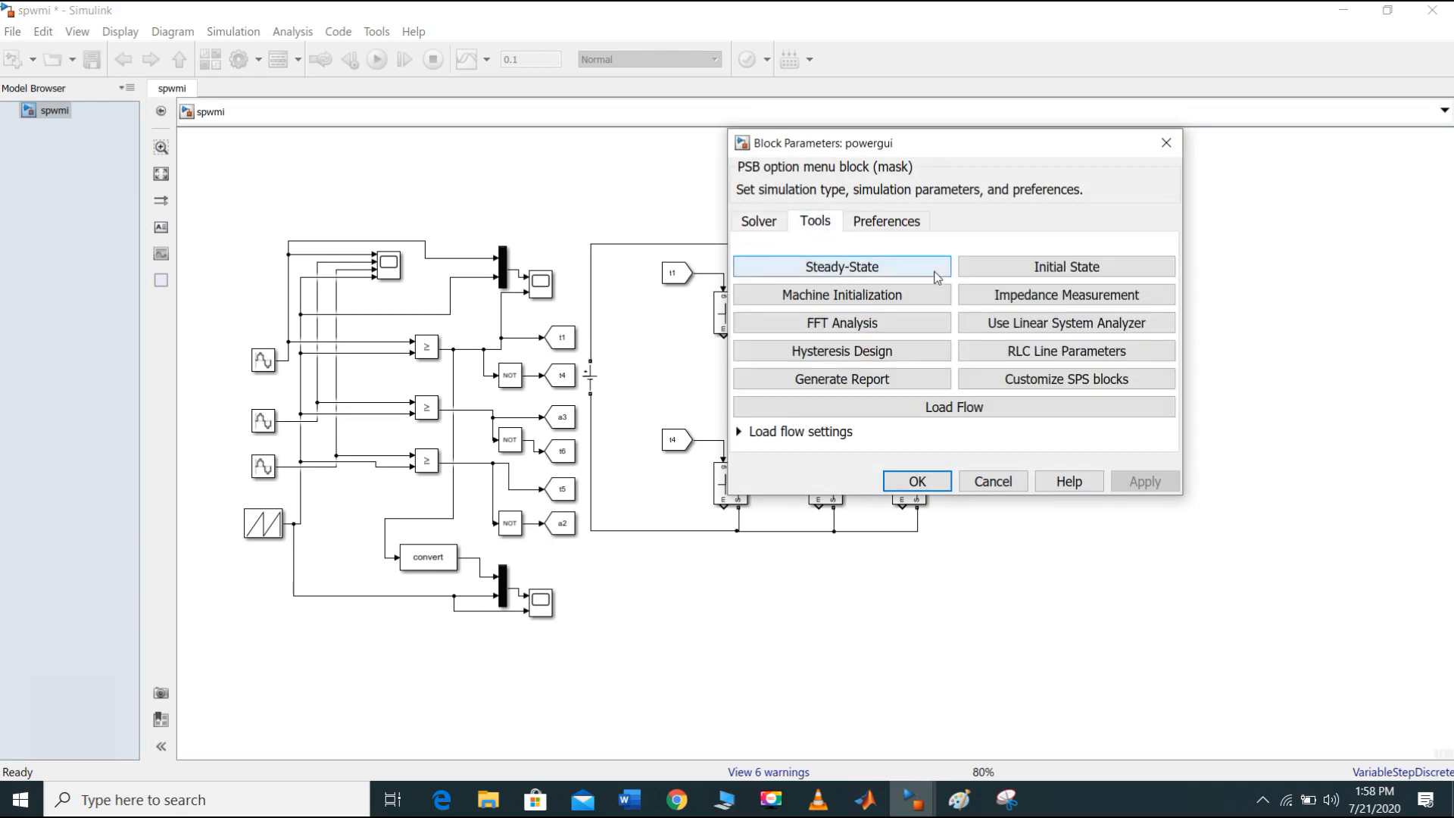
{"action": "left_click", "coordinate": [902, 227]}
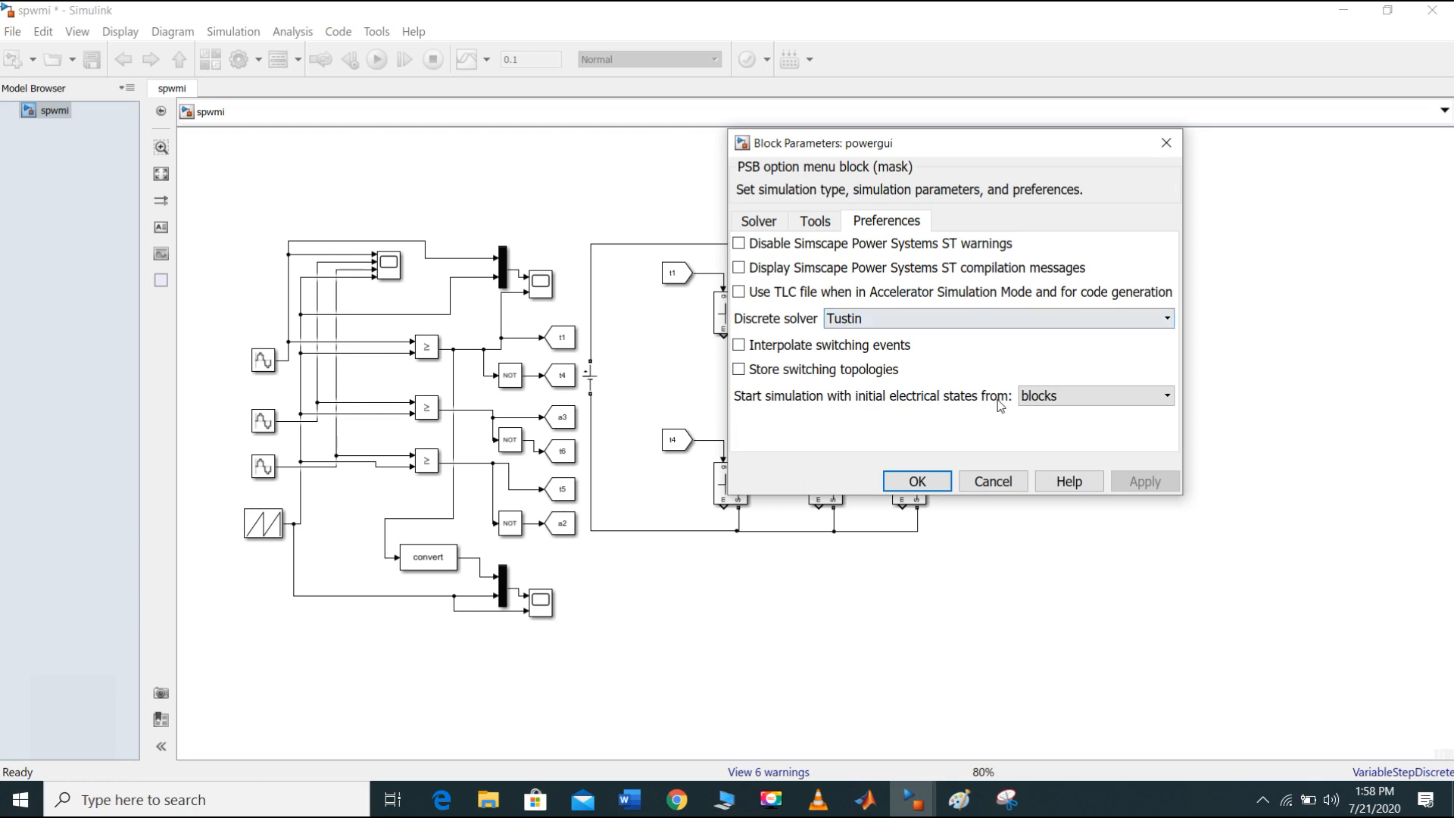
{"action": "left_click", "coordinate": [761, 221]}
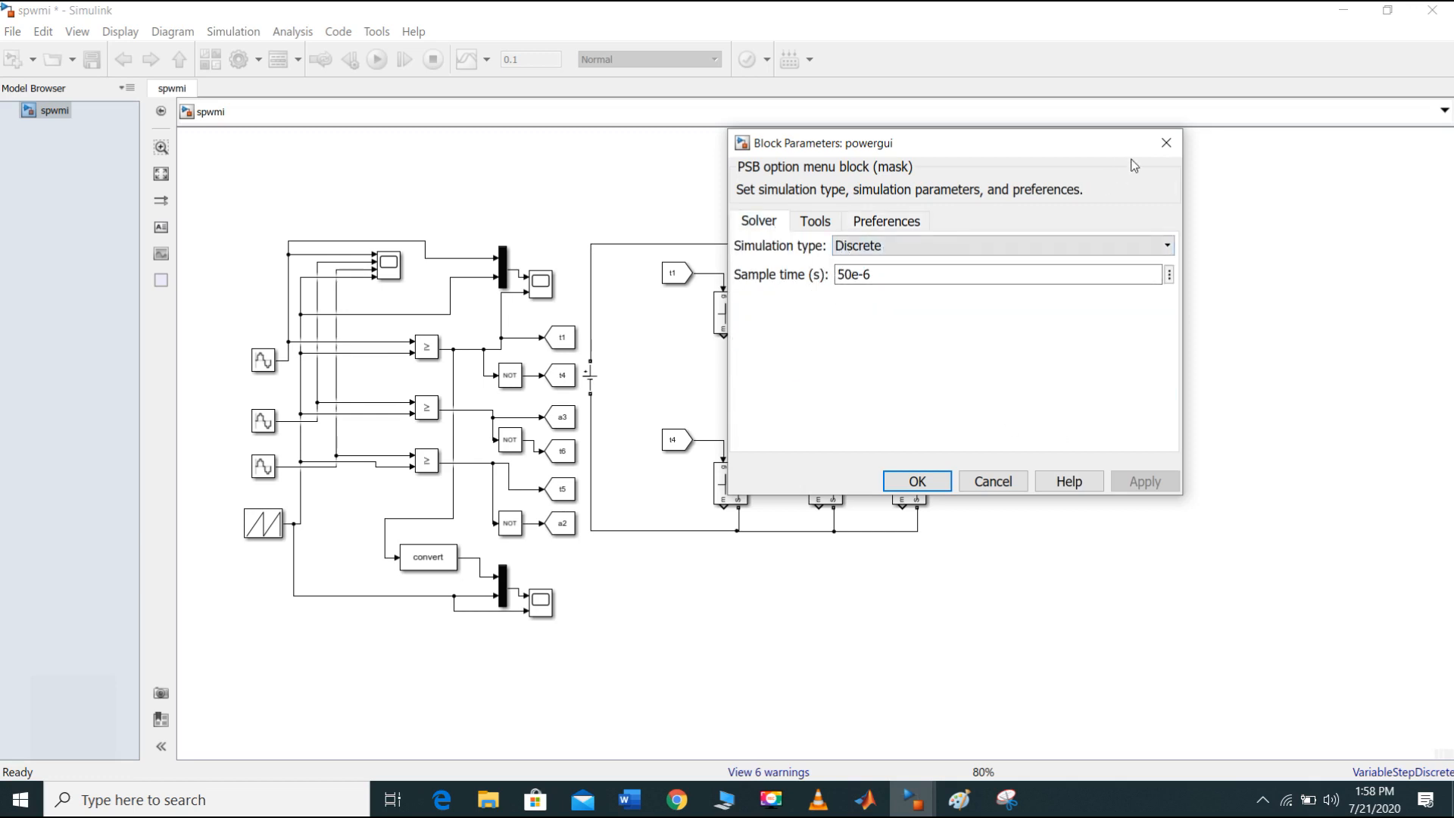
{"action": "left_click", "coordinate": [1166, 142]}
{"action": "left_click", "coordinate": [1045, 530]}
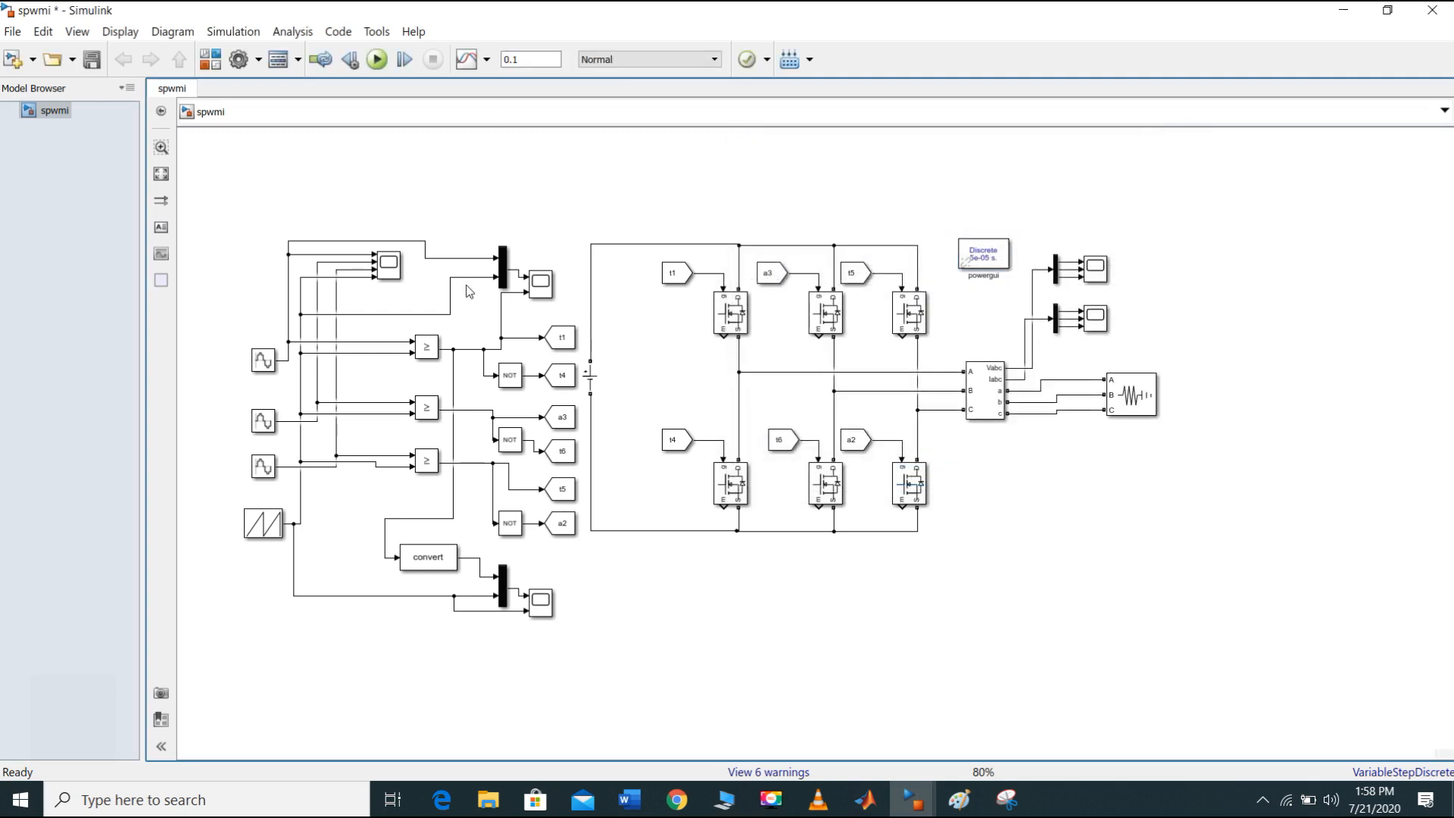
Step: Check the first Sine Wave block's parameters, and locate the Simulink Sine Wave source by searching the block library for "sine wave"
{"action": "double_click", "coordinate": [263, 360]}
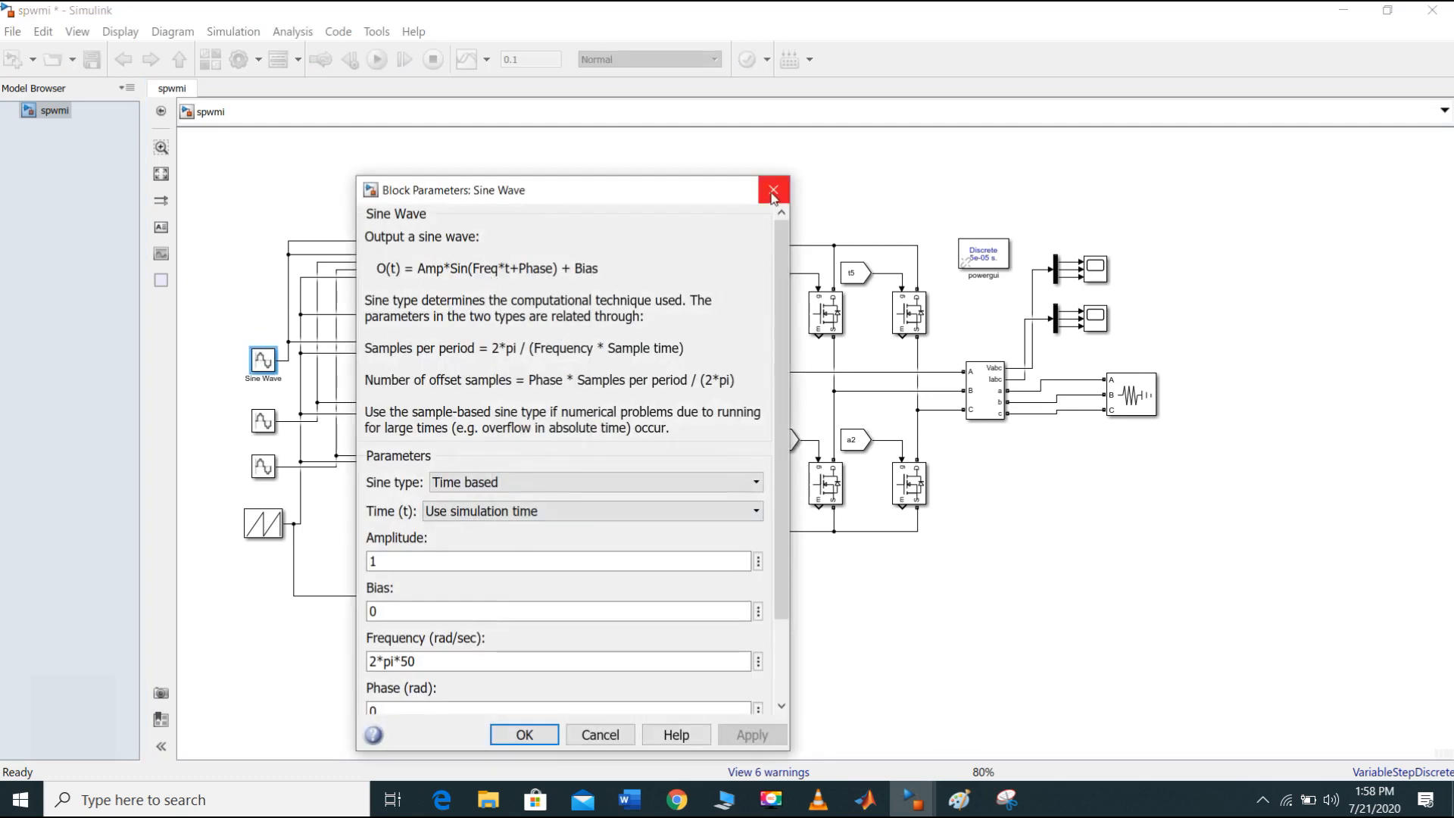
{"action": "left_click", "coordinate": [773, 189]}
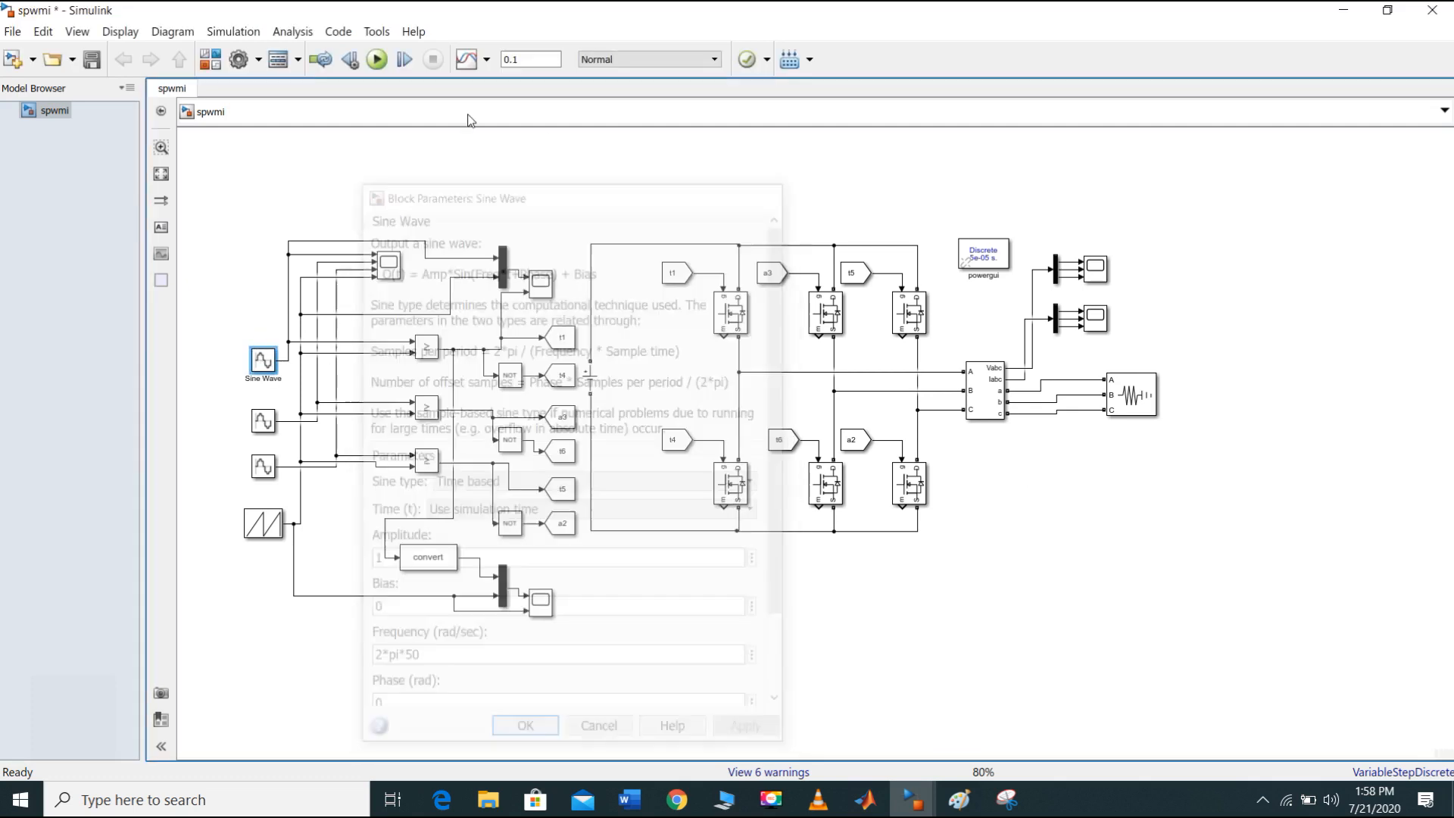
{"action": "left_click", "coordinate": [209, 61]}
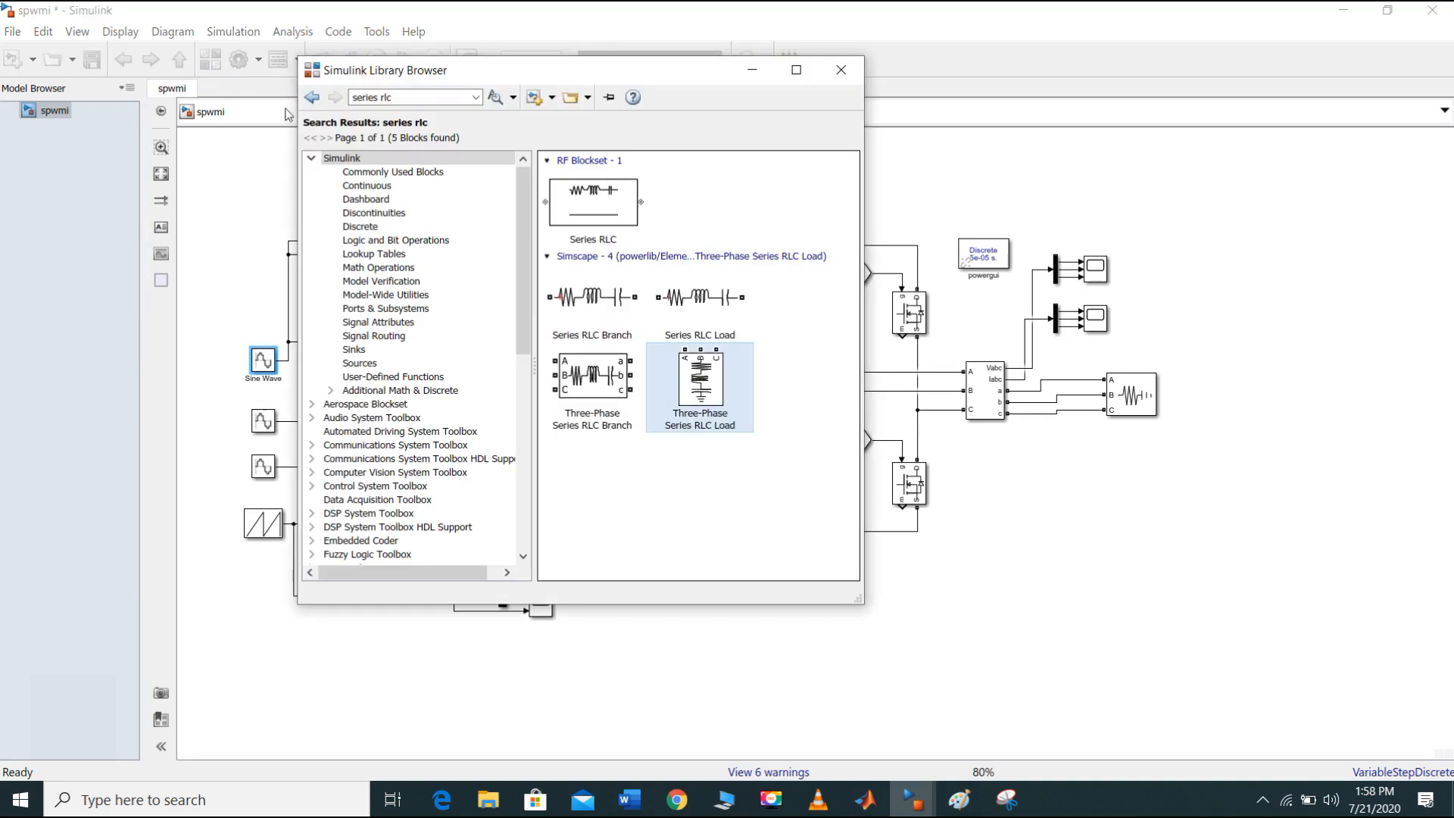
{"action": "left_click", "coordinate": [409, 98]}
{"action": "type", "text": "sine"}
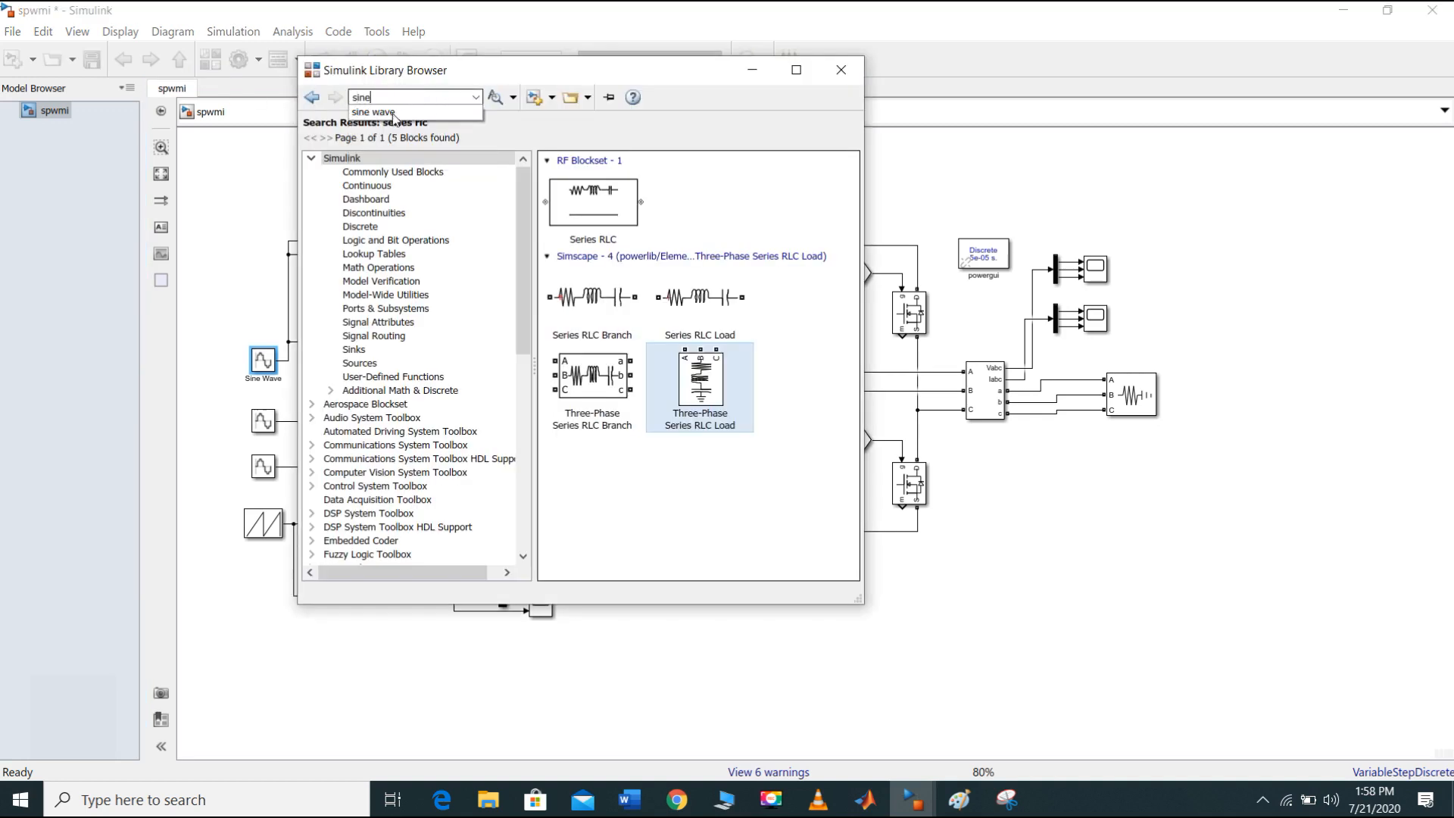
{"action": "left_click", "coordinate": [394, 113]}
{"action": "left_click", "coordinate": [494, 97]}
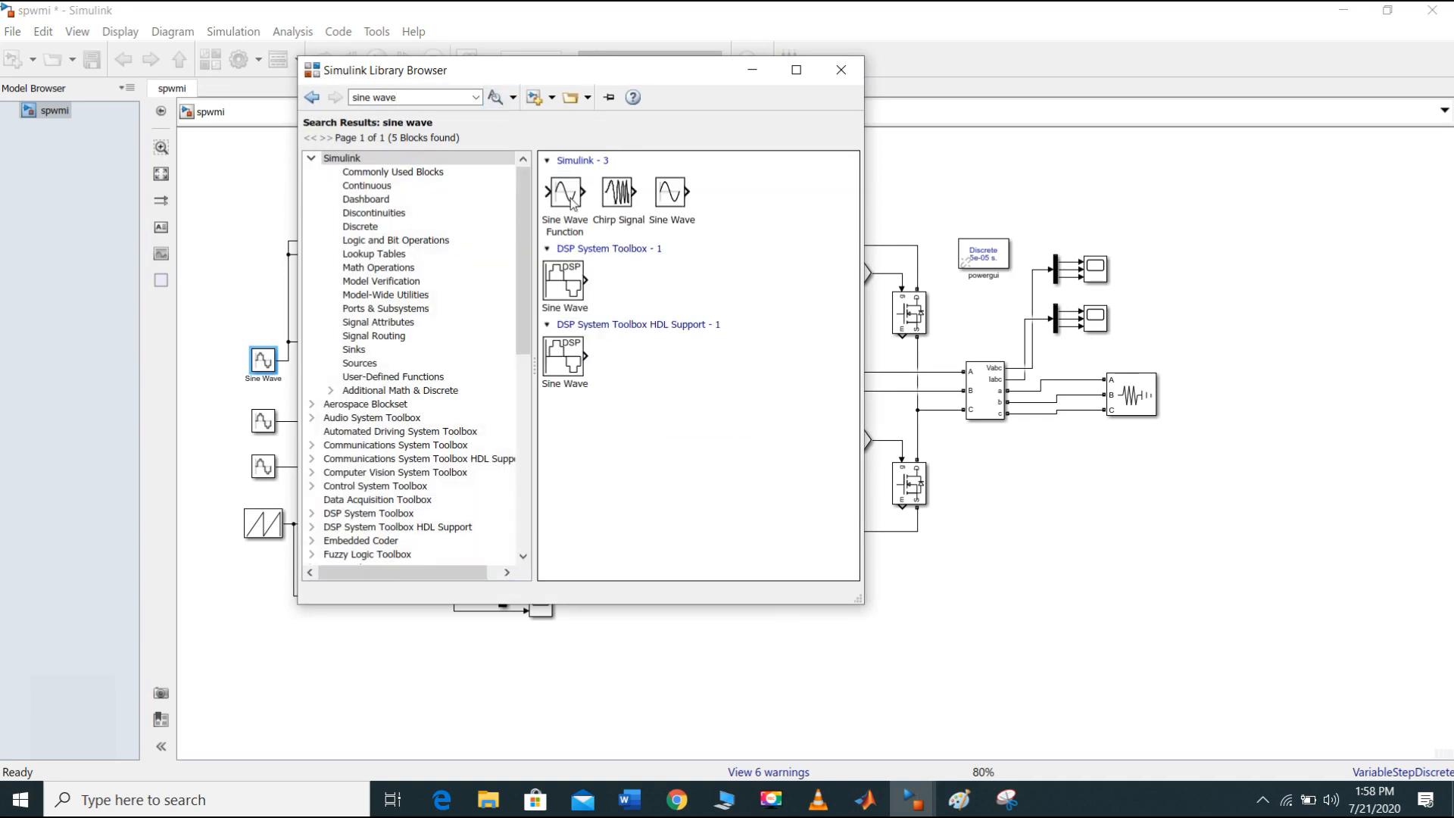
{"action": "left_click", "coordinate": [672, 196]}
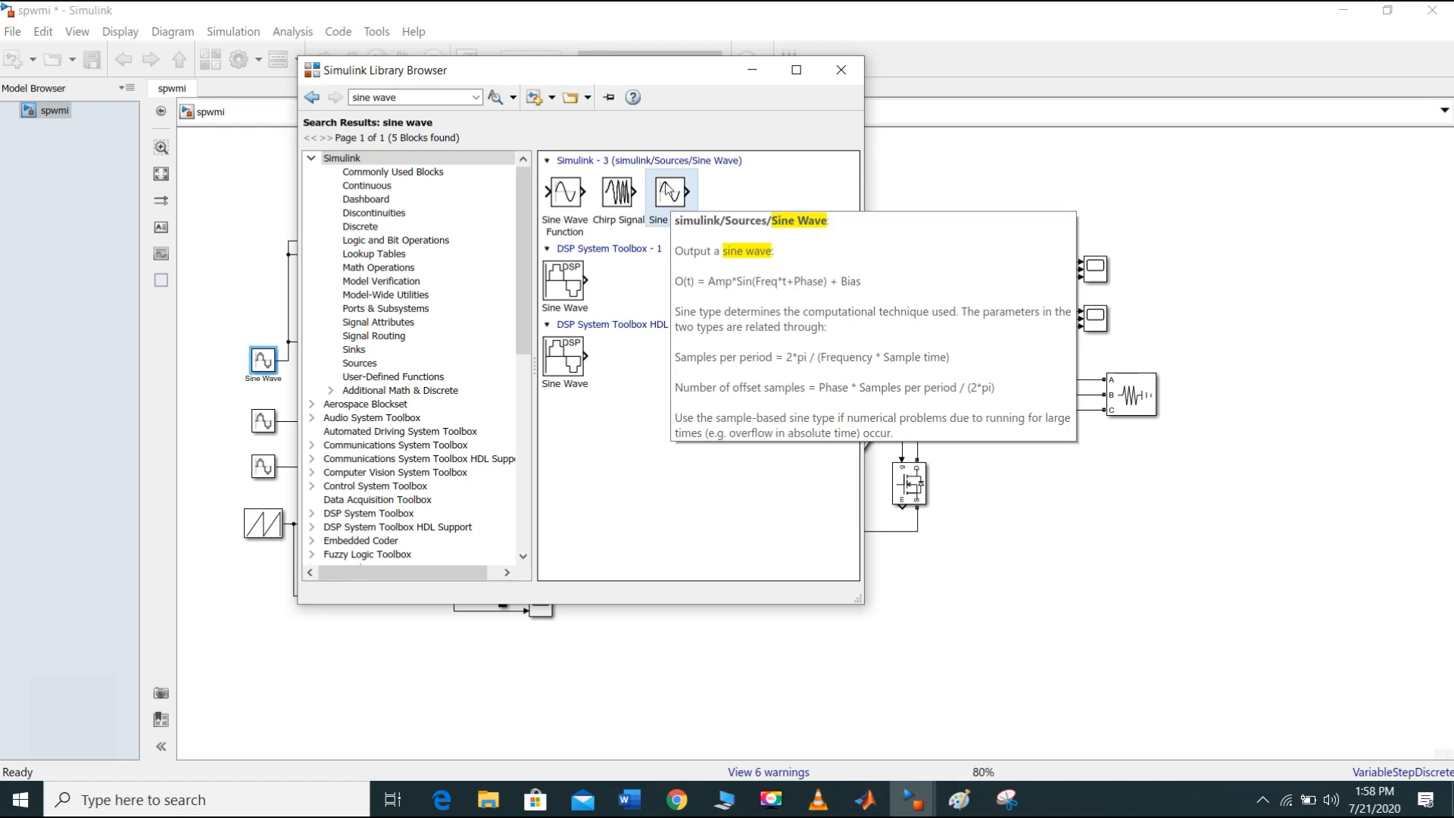
{"action": "left_click", "coordinate": [841, 69]}
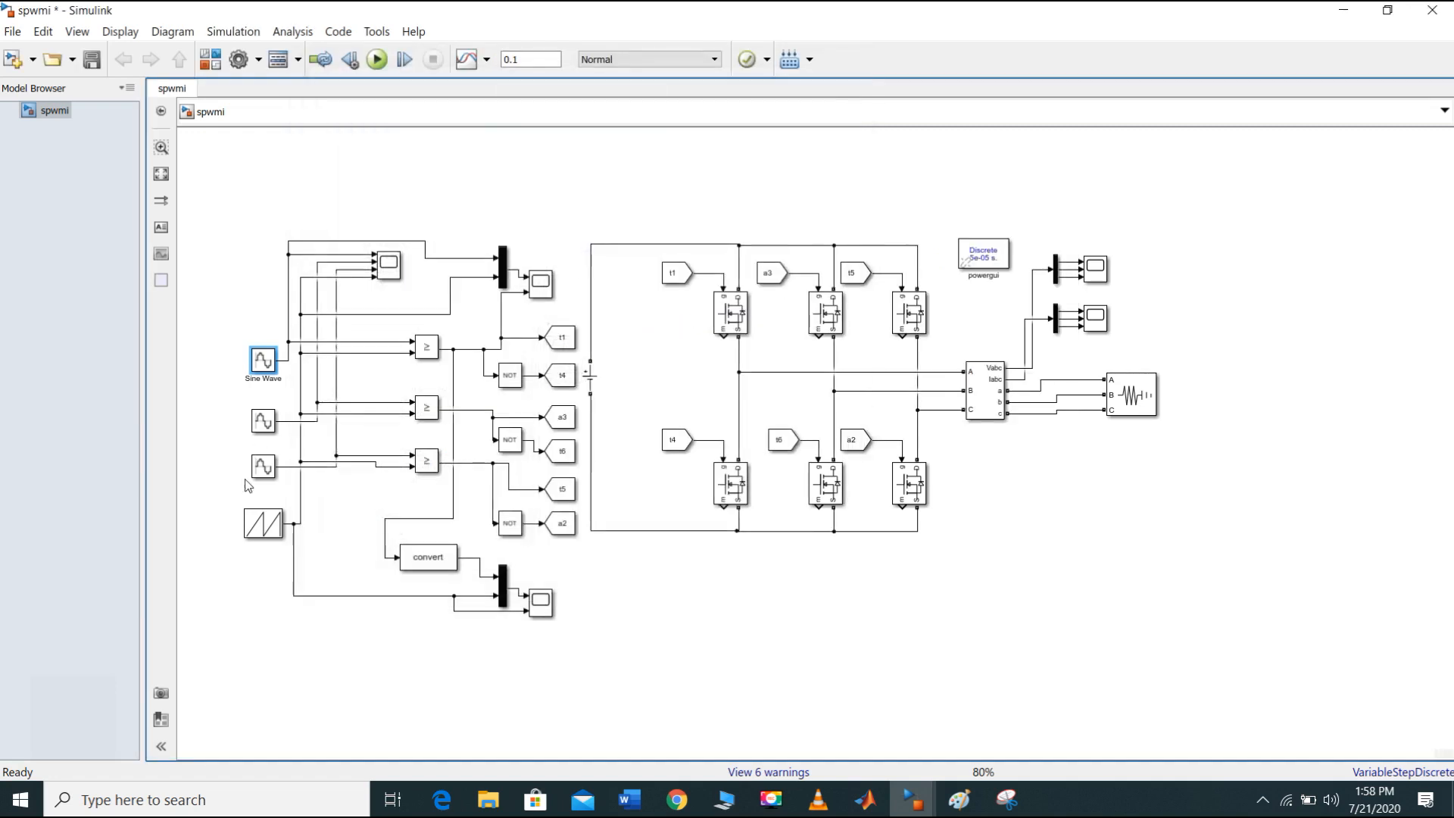
Step: Check the Sawtooth Generator's frequency, phase and sample time, and locate the block by searching the library for "sawtooth generator"
{"action": "double_click", "coordinate": [264, 524]}
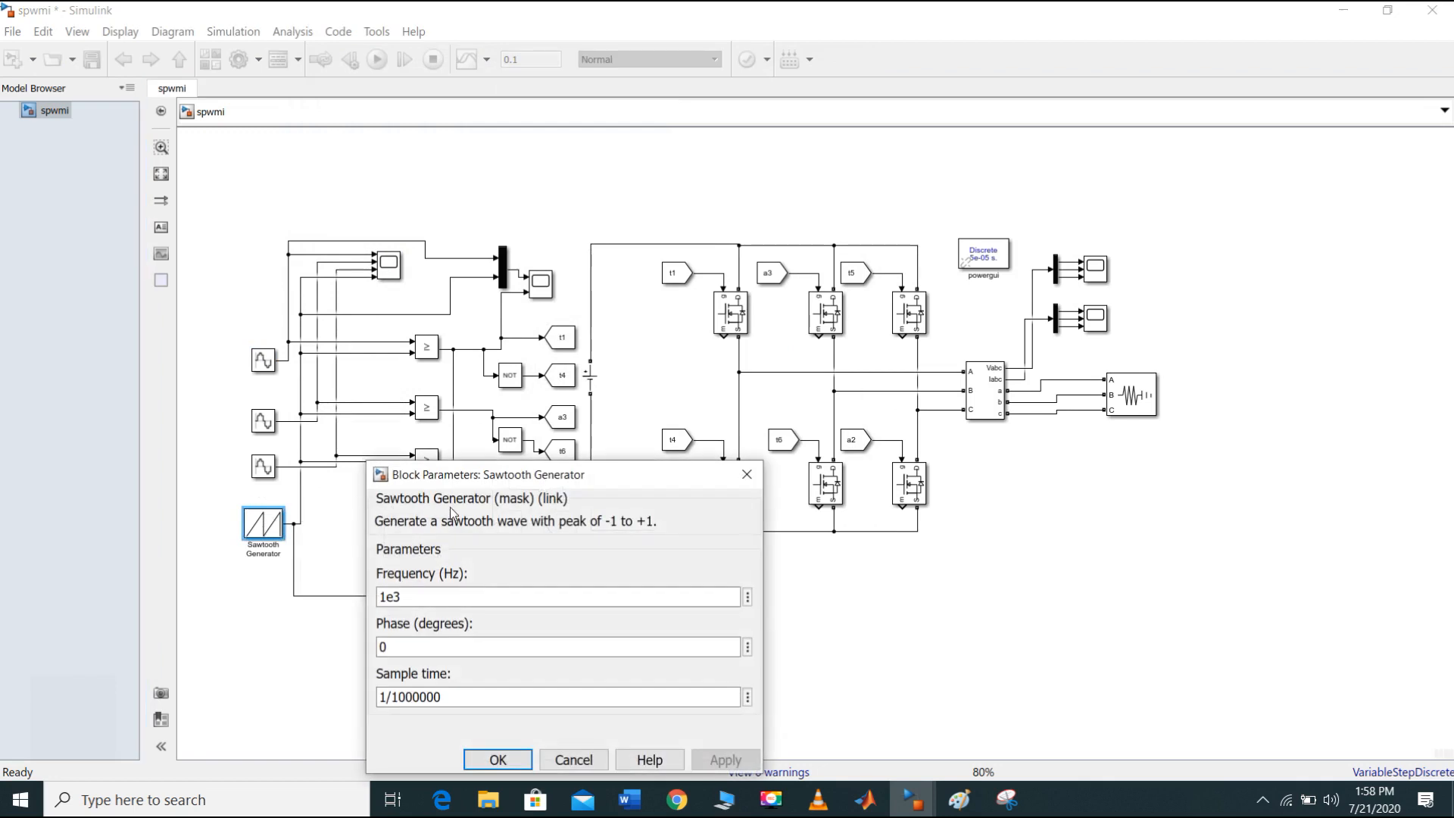
{"action": "left_click", "coordinate": [746, 474]}
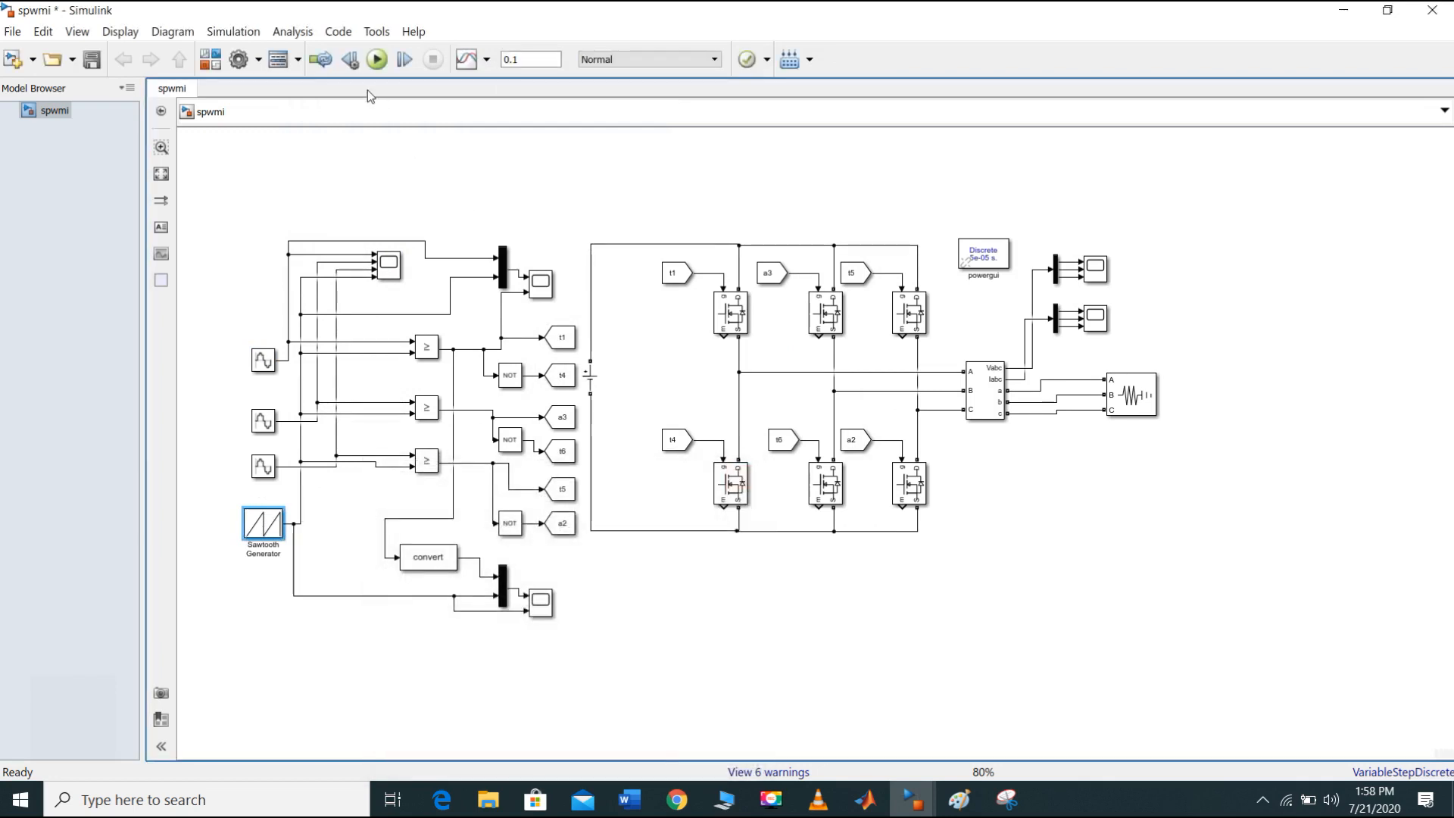
{"action": "left_click", "coordinate": [220, 64]}
{"action": "left_click", "coordinate": [412, 97]}
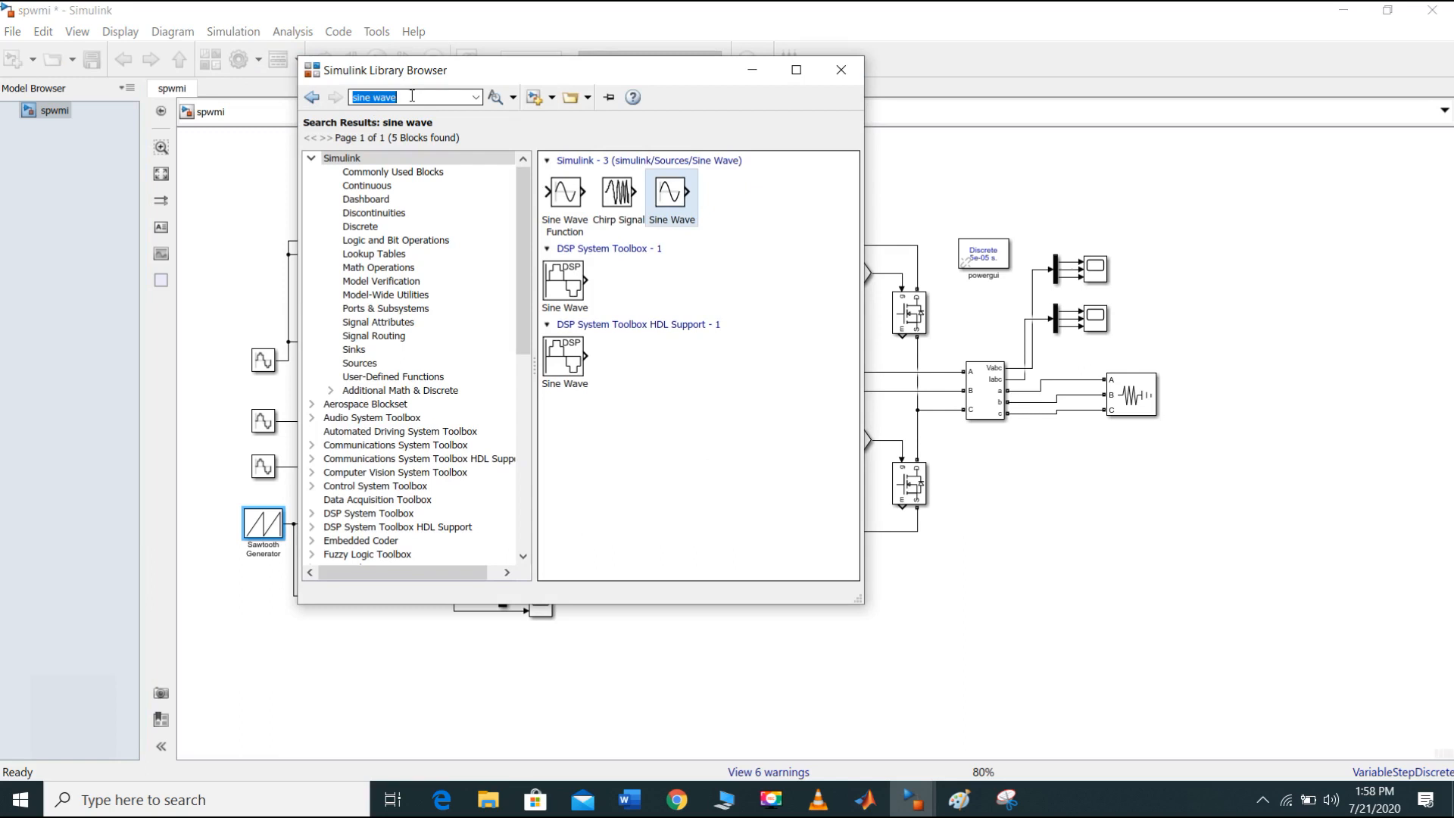
{"action": "type", "text": "sa"}
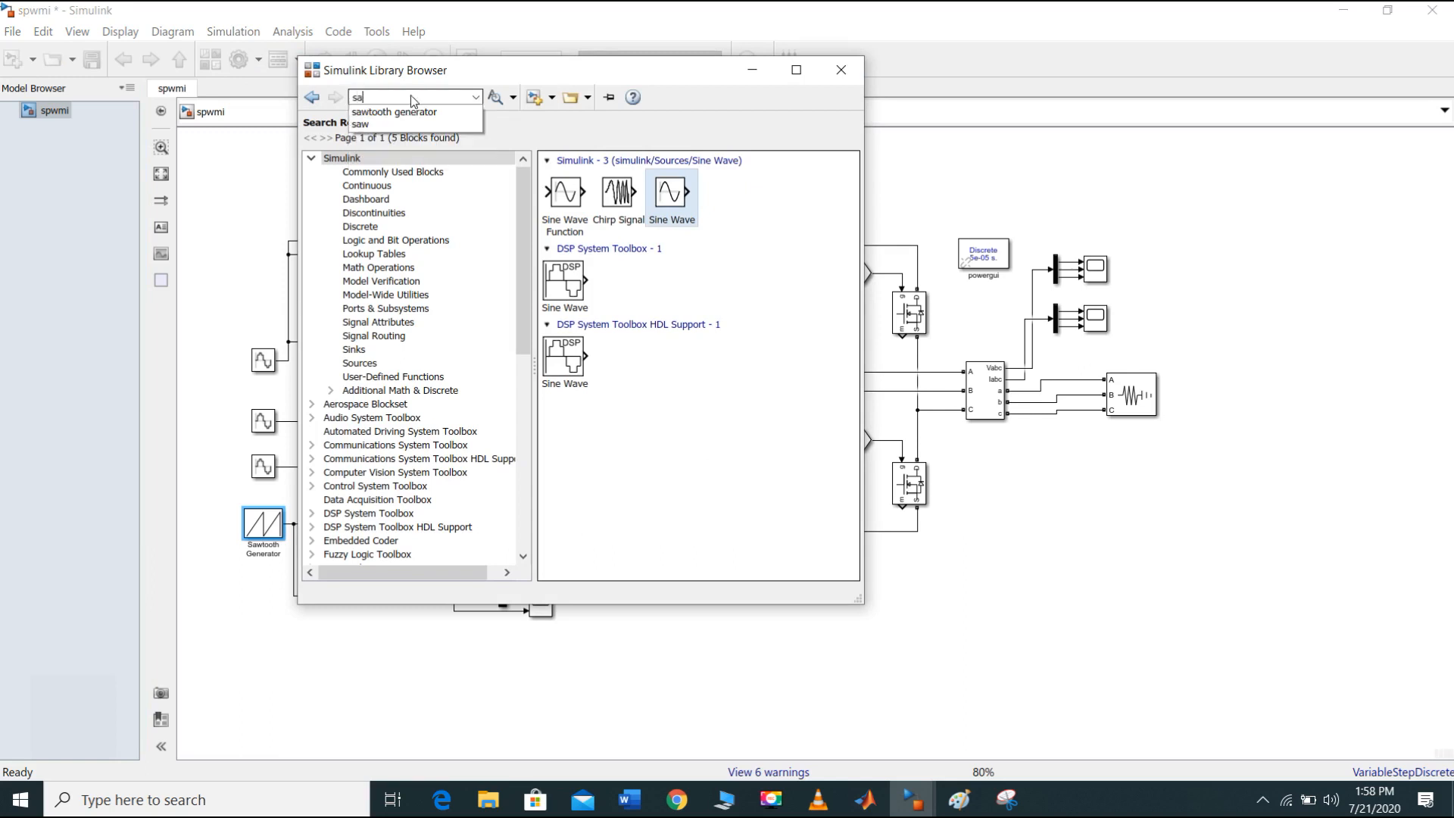
{"action": "left_click", "coordinate": [412, 113]}
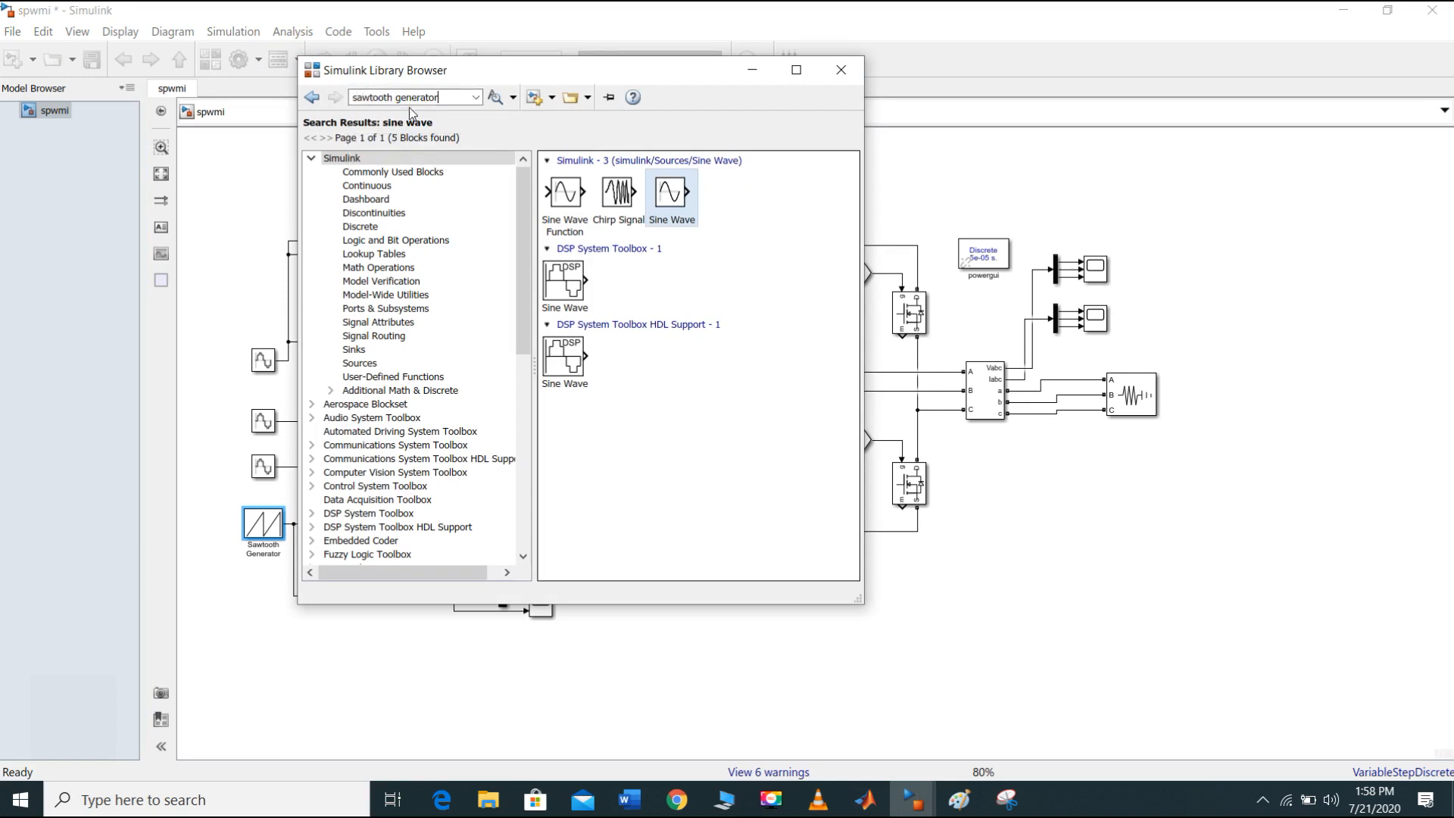
{"action": "left_click", "coordinate": [495, 97]}
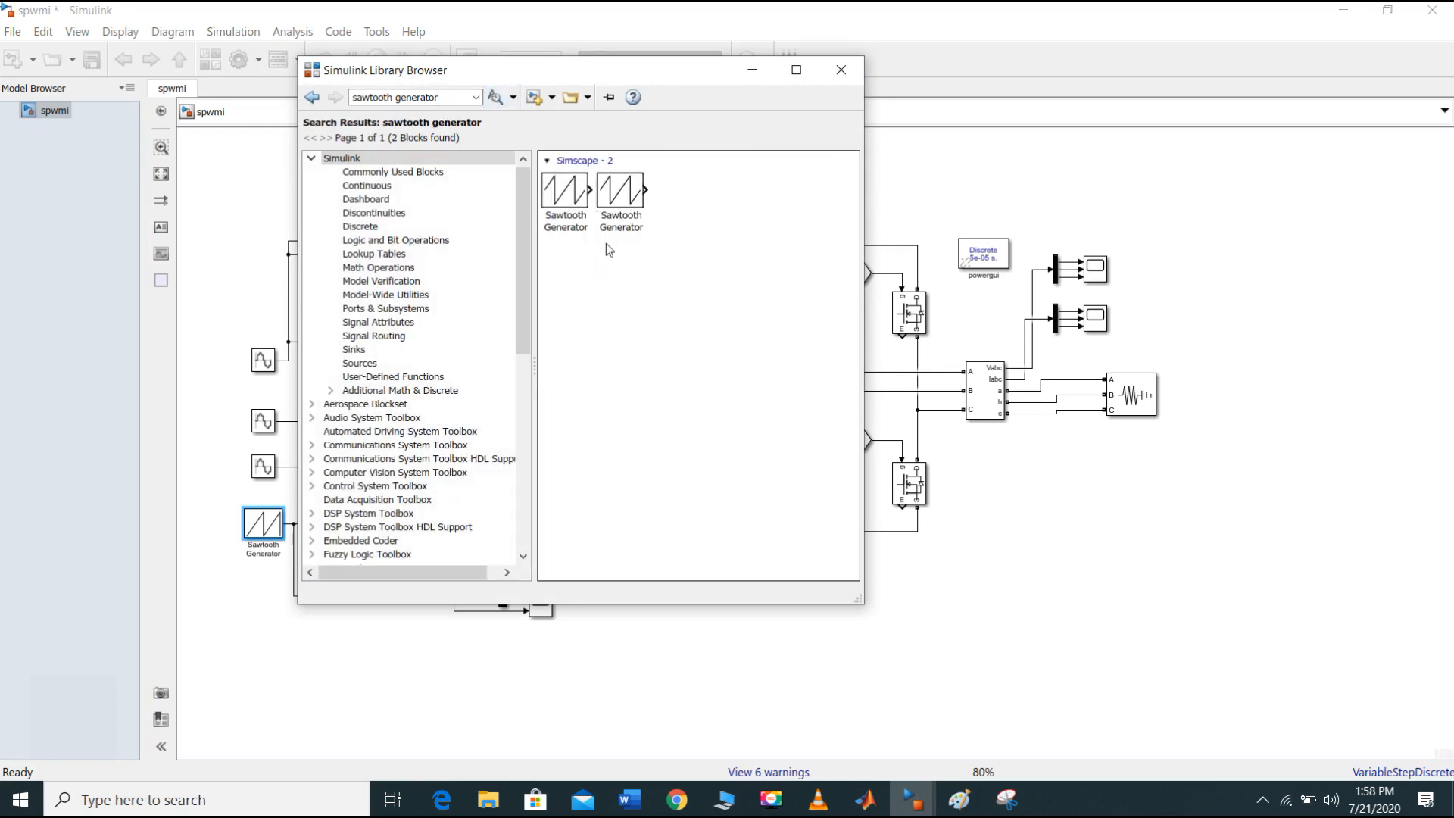
{"action": "left_click", "coordinate": [568, 198]}
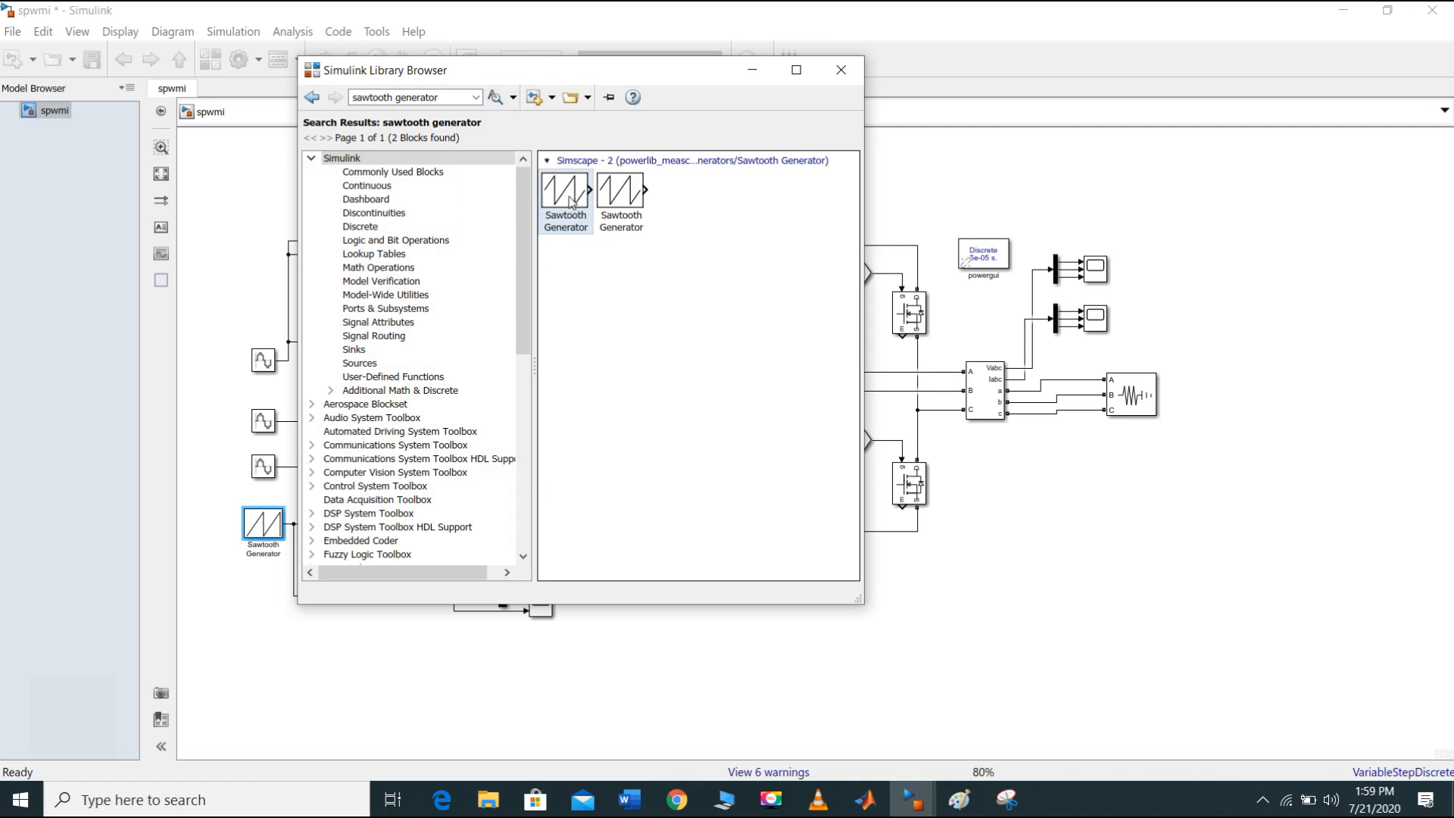
{"action": "left_click", "coordinate": [841, 70]}
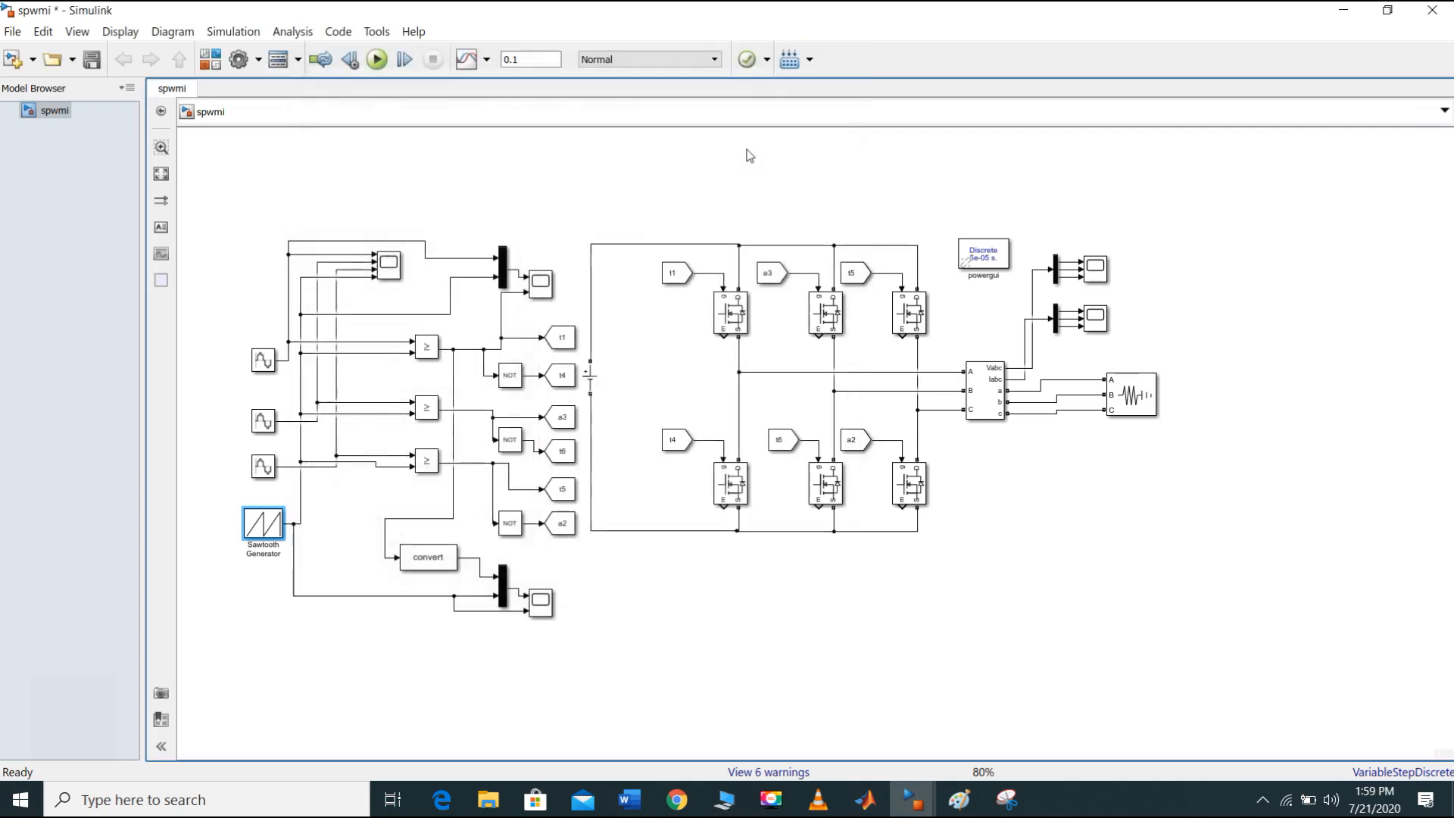
Step: Check the parameters of the uppermost Relational Operator block, and search the block library for "relational operator"
{"action": "double_click", "coordinate": [427, 346]}
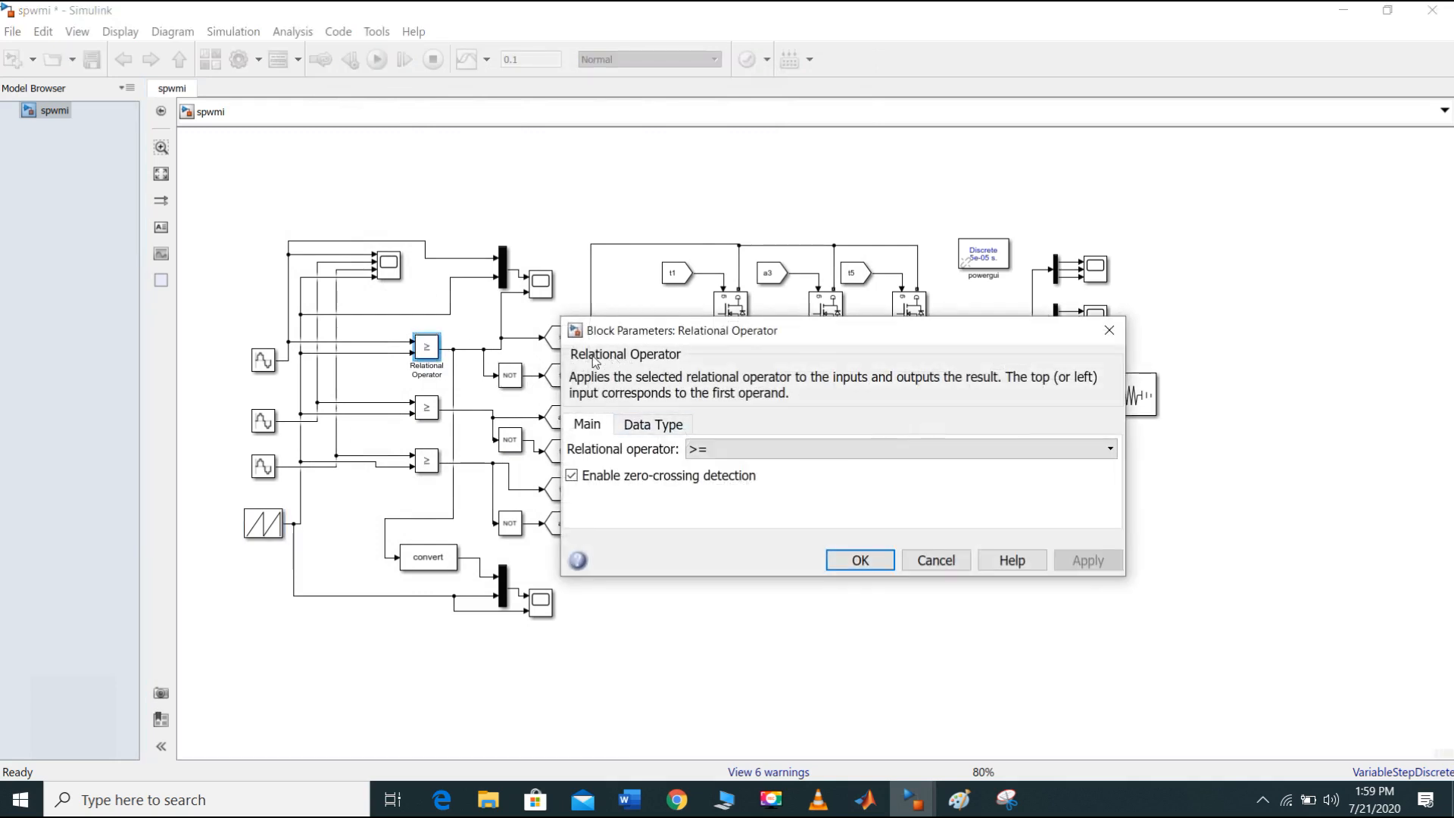
{"action": "left_click", "coordinate": [1110, 330]}
{"action": "left_click", "coordinate": [213, 60]}
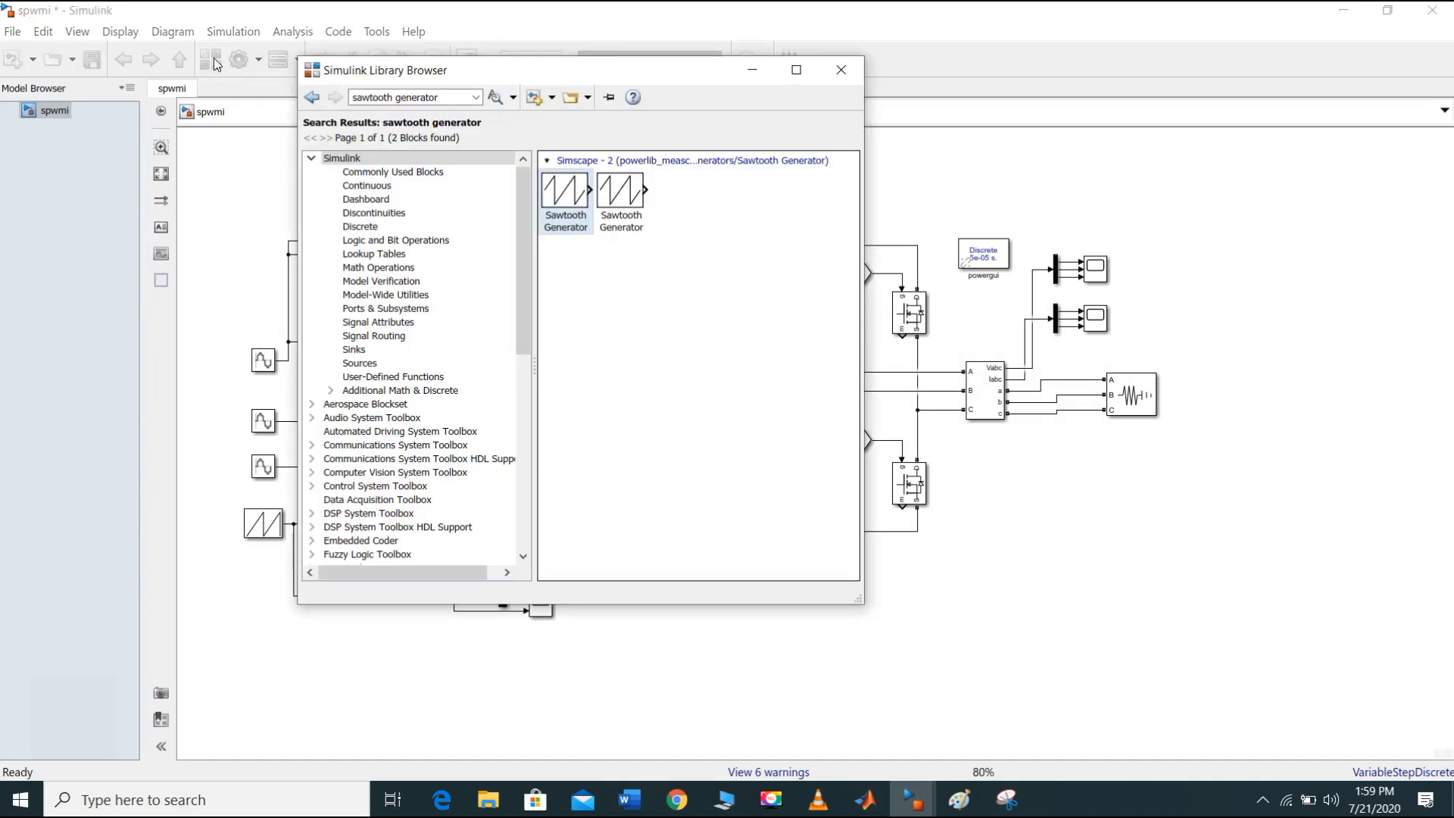
{"action": "triple_click", "coordinate": [453, 96]}
{"action": "type", "text": "re"}
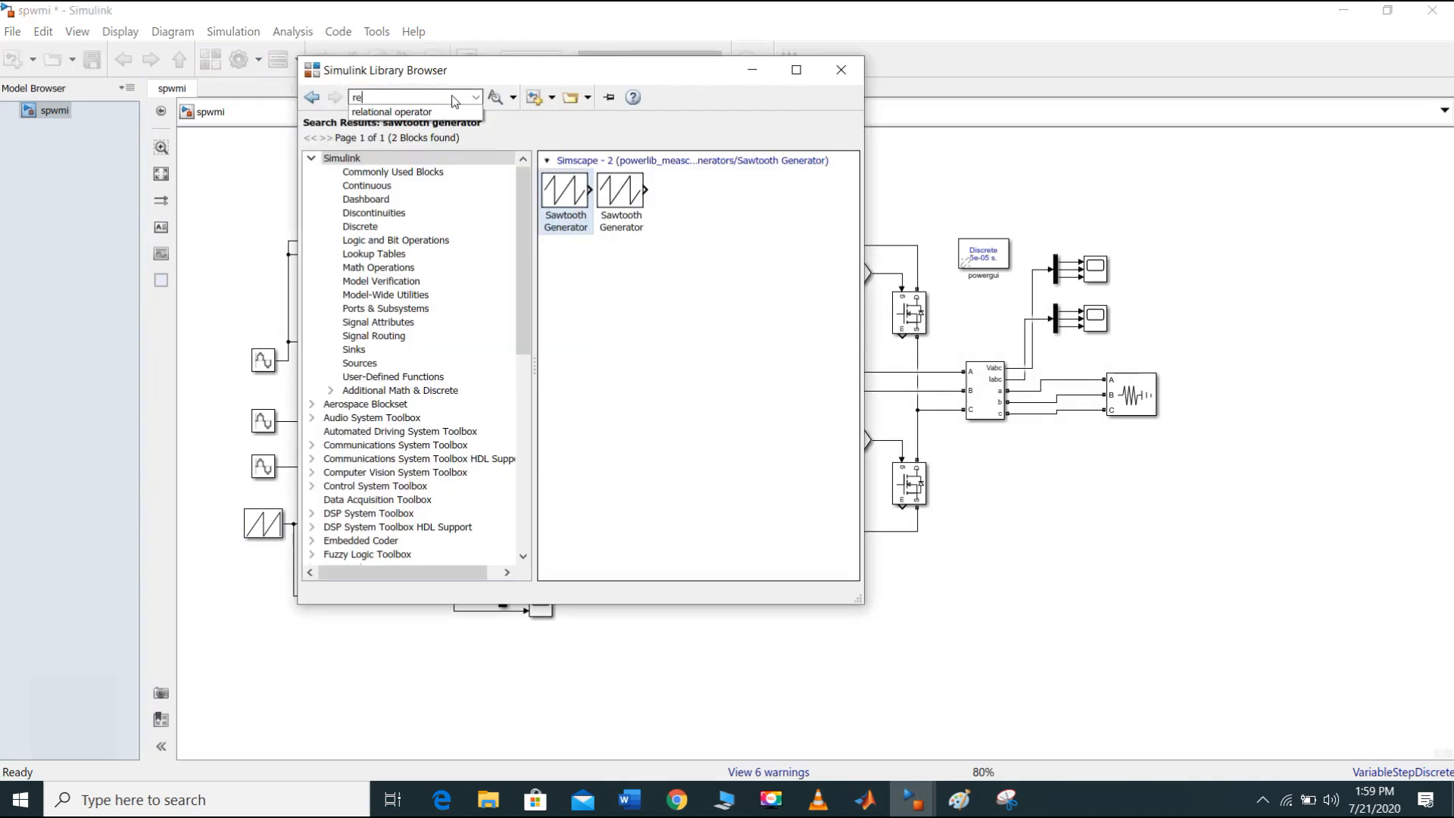
{"action": "left_click", "coordinate": [393, 113]}
{"action": "left_click", "coordinate": [494, 97]}
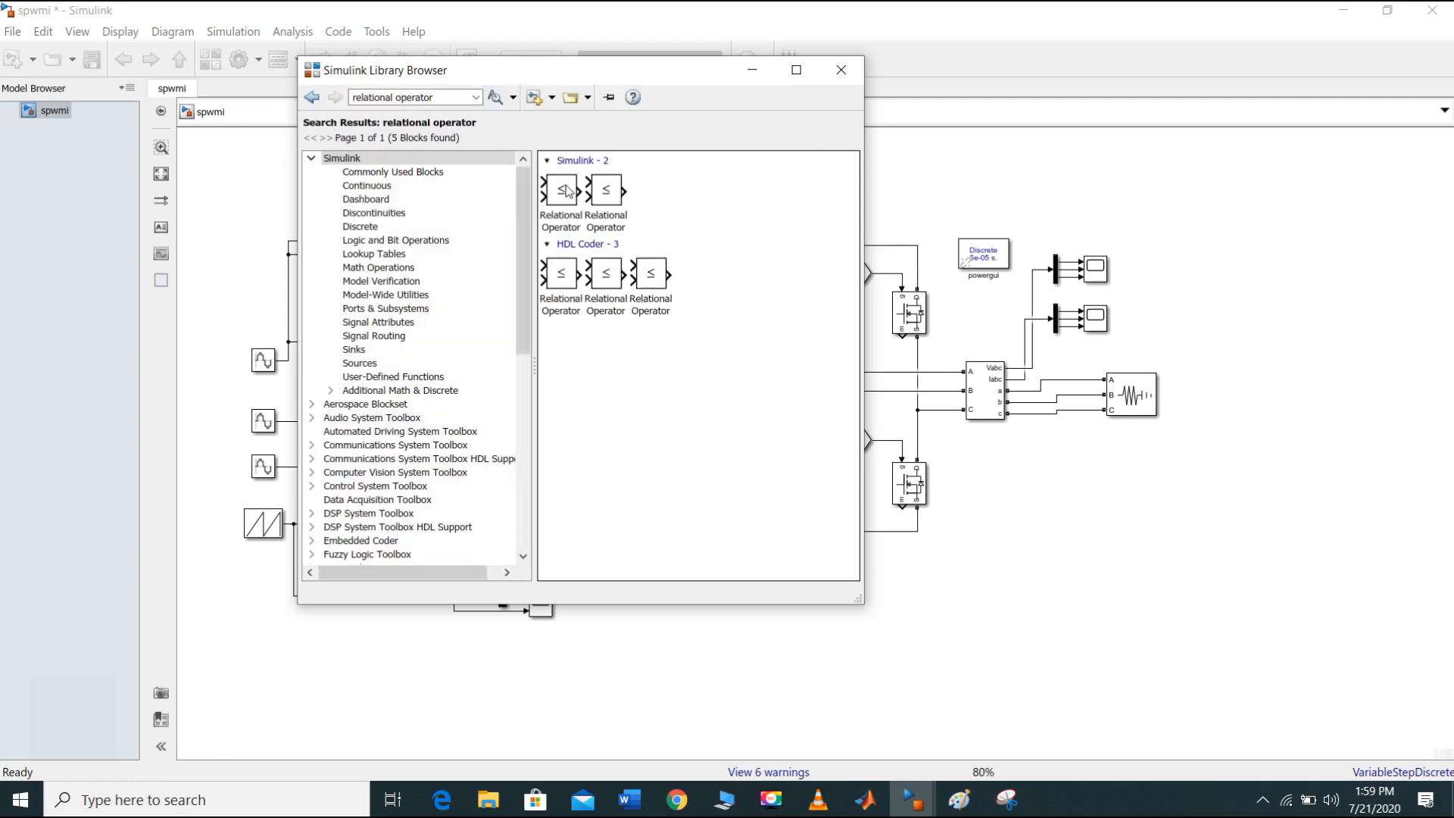
Step: Add a Simulink Relational Operator block to the spwmi model and place it in the empty area below the MOSFET bridge
{"action": "left_click", "coordinate": [568, 191]}
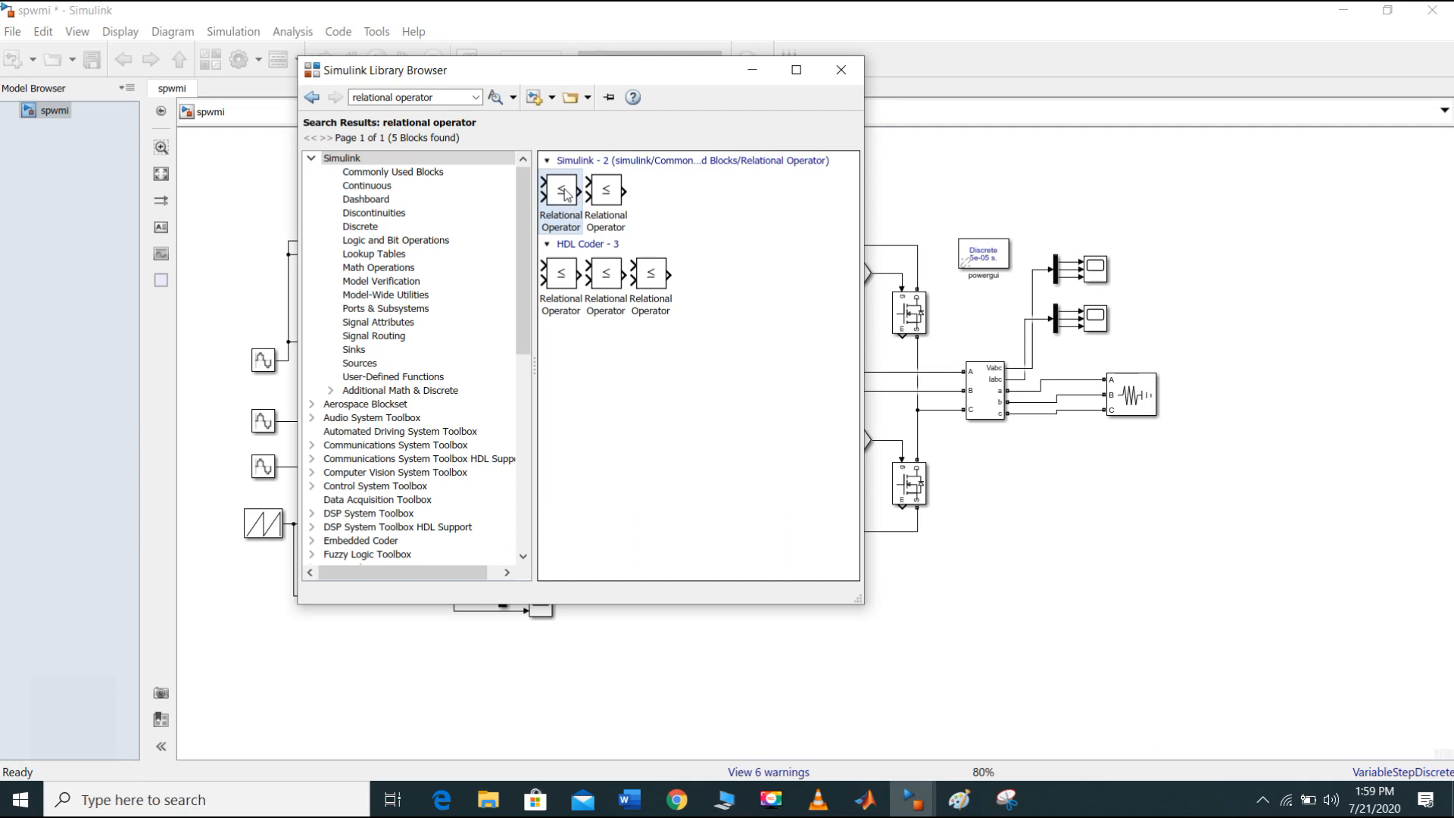
{"action": "right_click", "coordinate": [565, 192]}
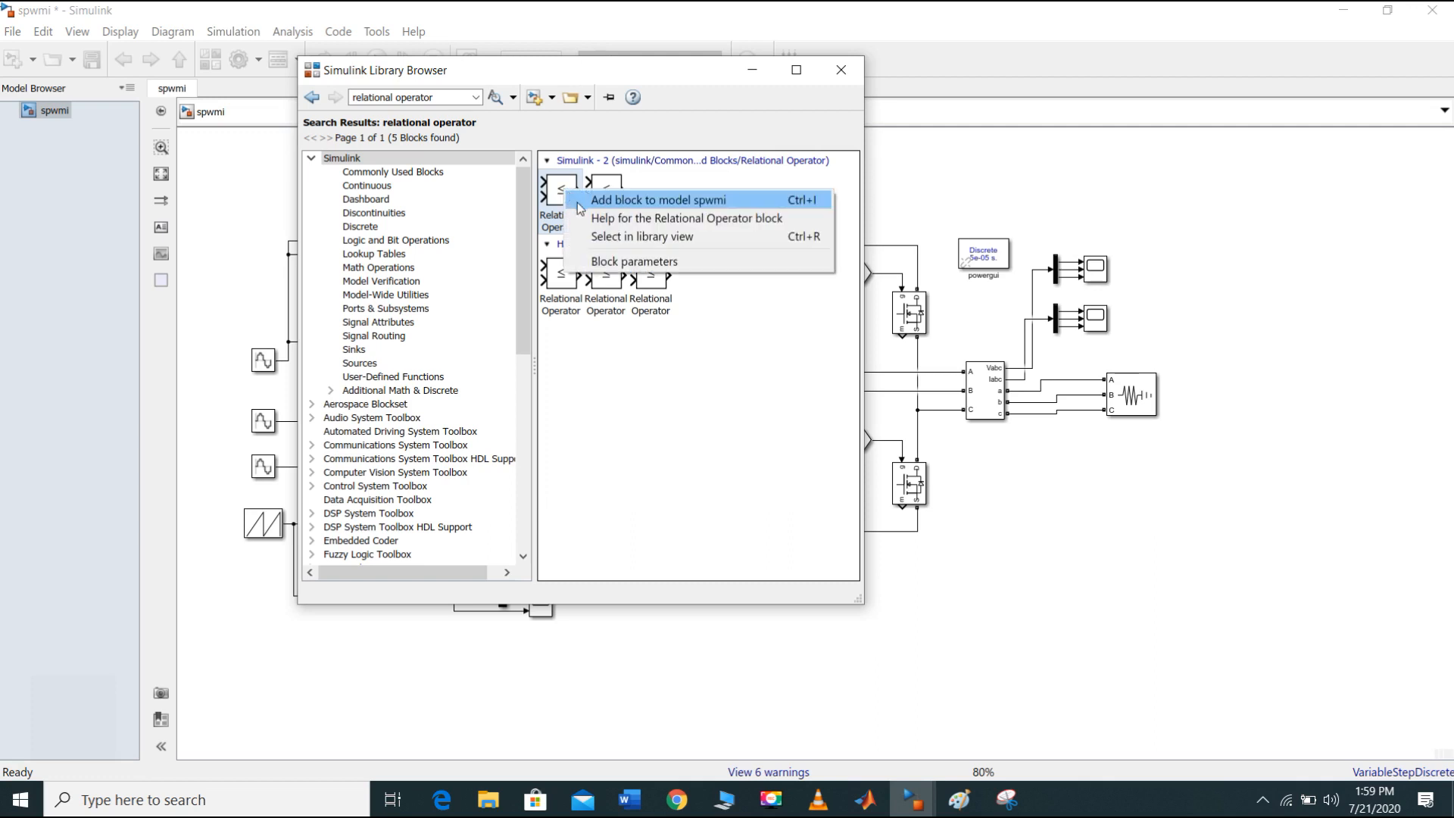
{"action": "left_click", "coordinate": [630, 201]}
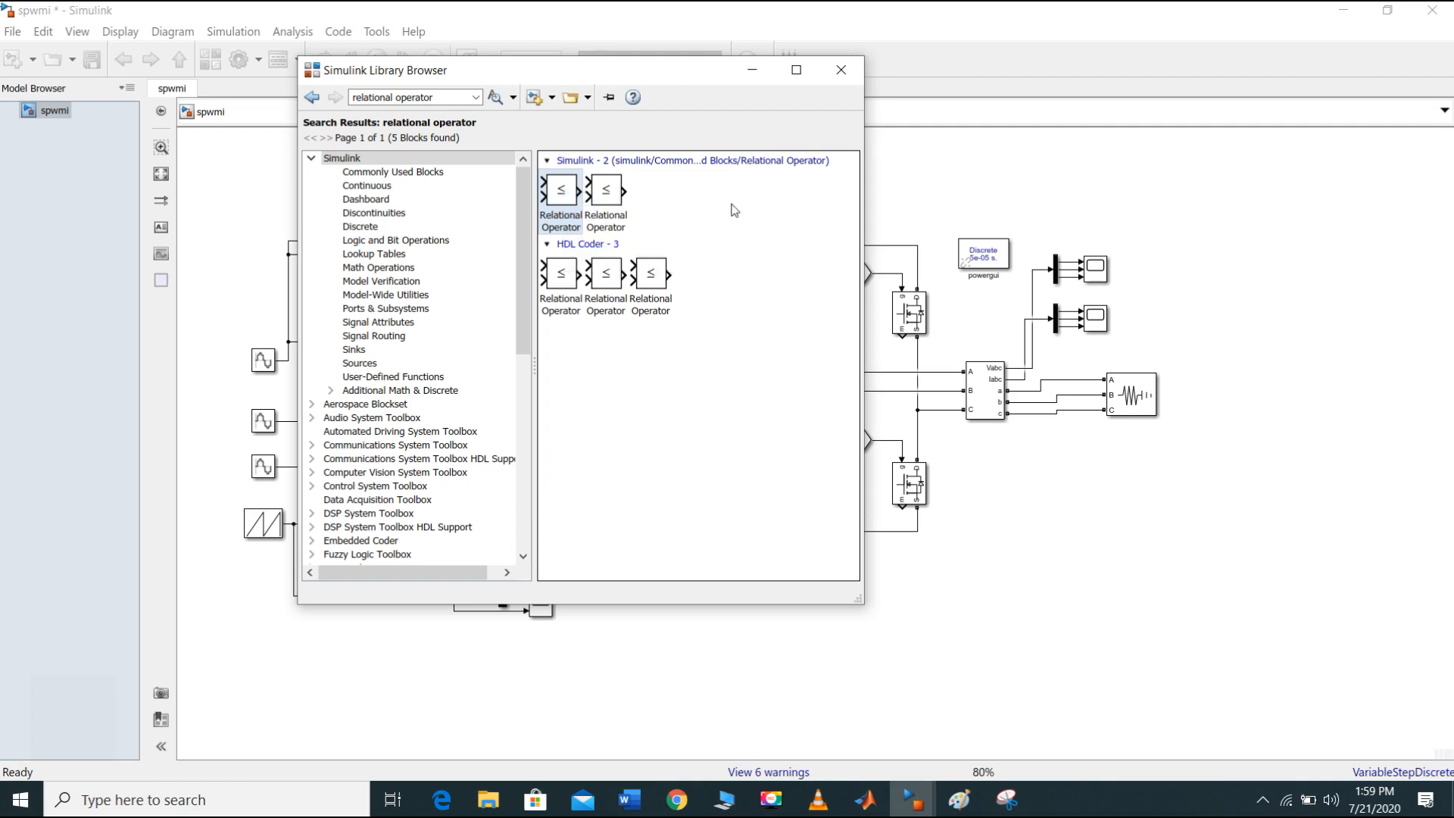
{"action": "left_click", "coordinate": [752, 70]}
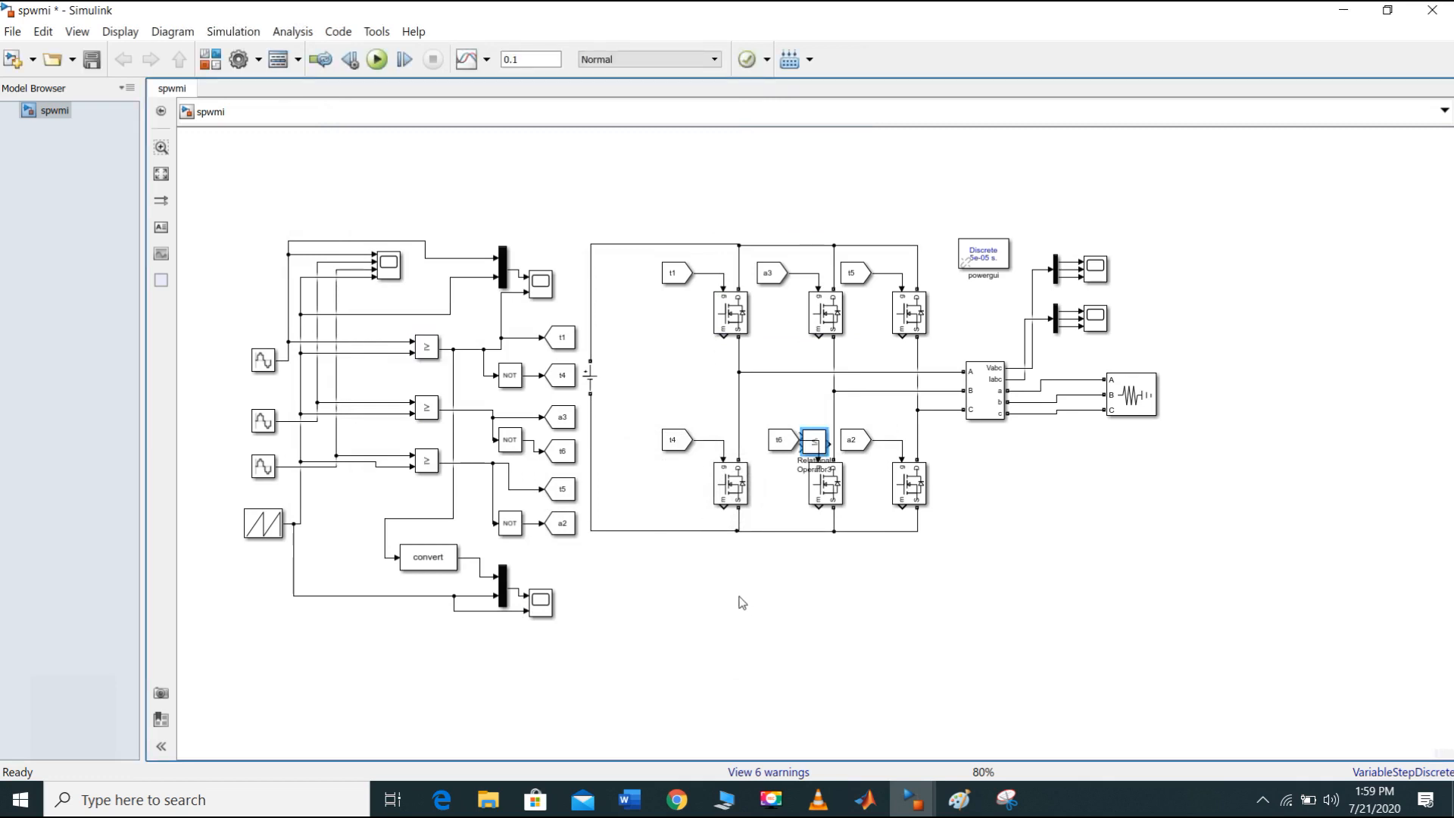
{"action": "double_click", "coordinate": [820, 445]}
{"action": "left_click_drag", "start_coordinate": [817, 445], "coordinate": [938, 596]}
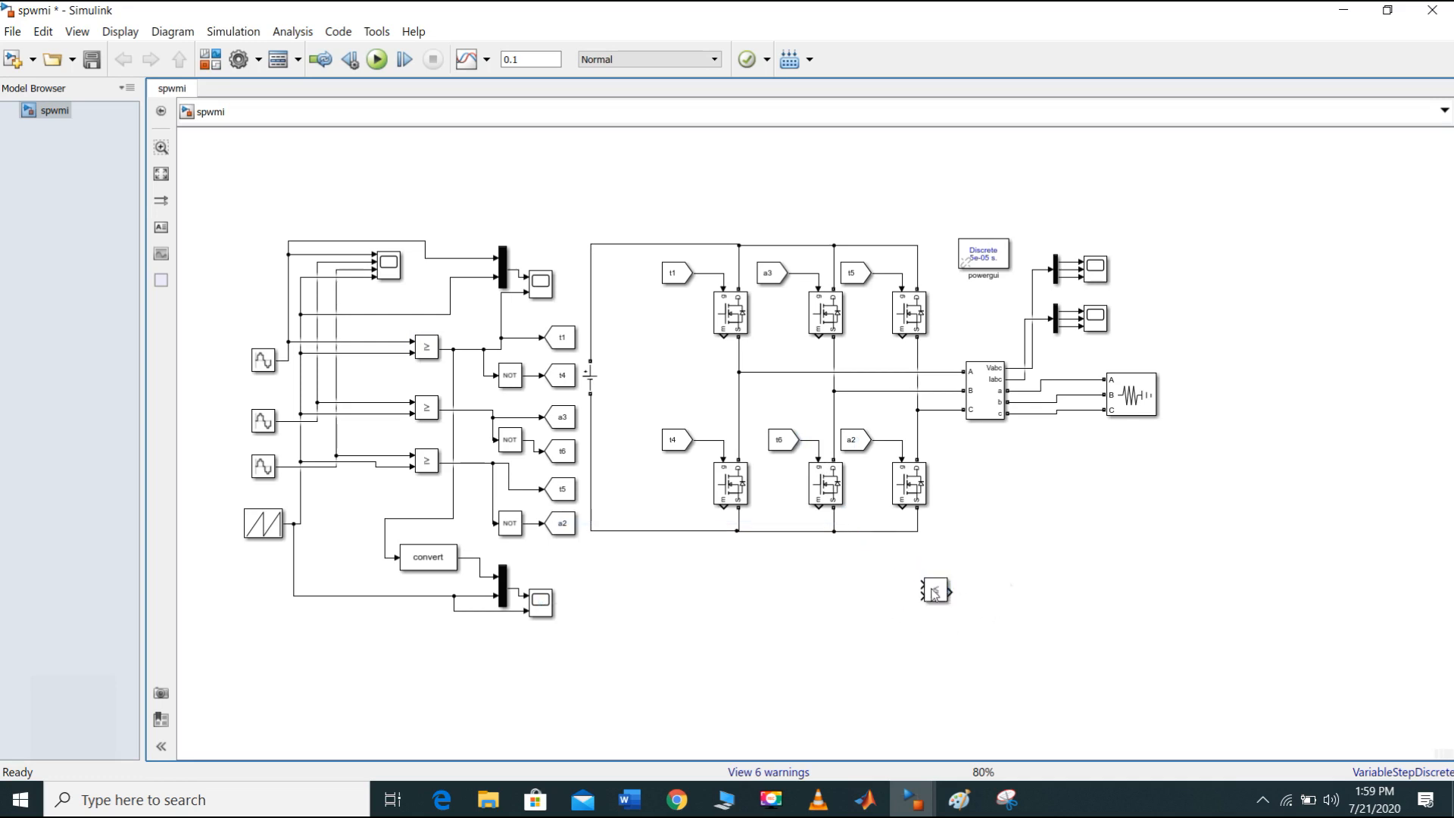
Step: Set the added block's relational operator to >=, apply the change, and delete this demonstration block from the model
{"action": "double_click", "coordinate": [936, 592]}
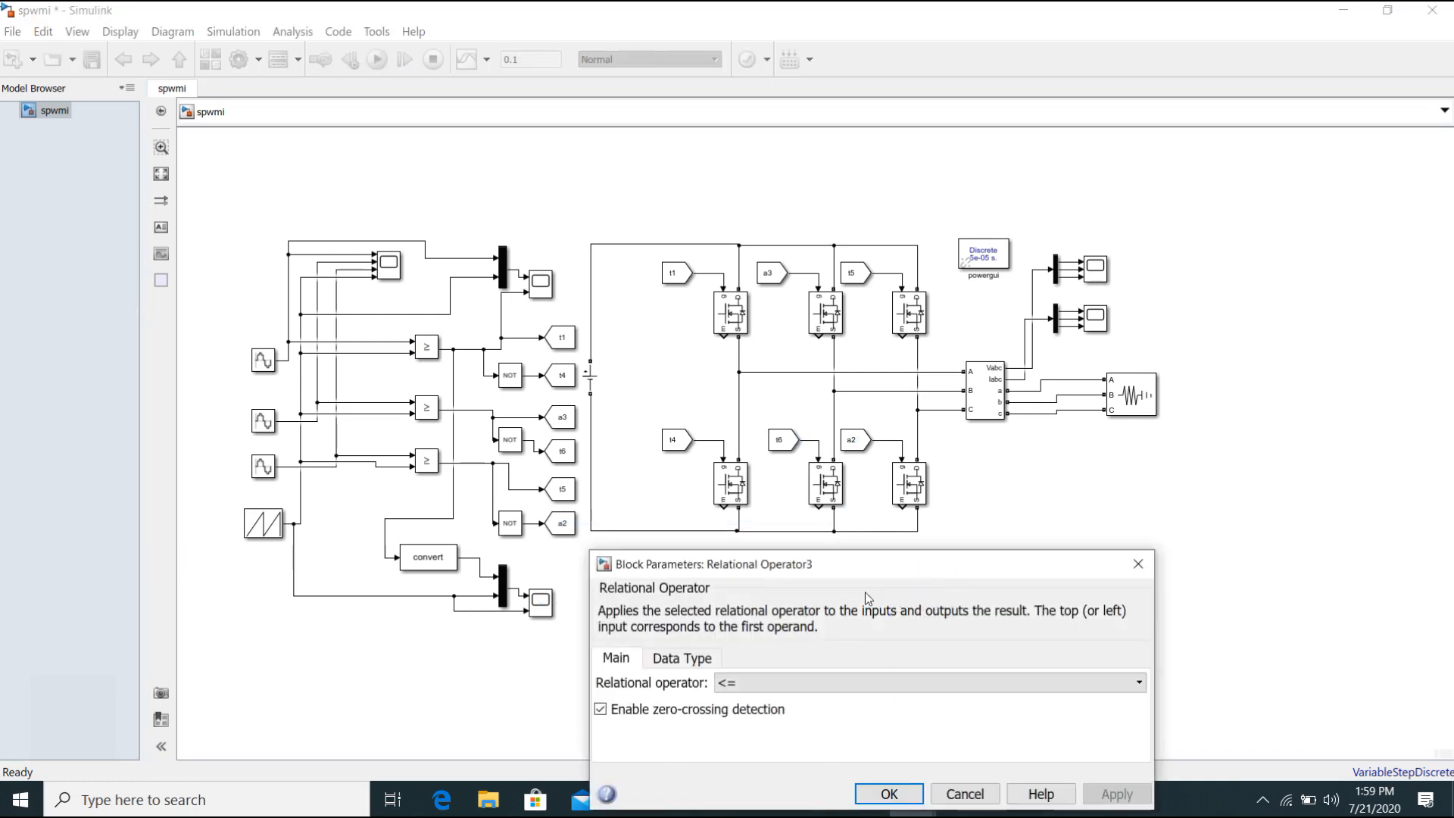
{"action": "left_click_drag", "start_coordinate": [850, 566], "coordinate": [839, 428]}
{"action": "left_click", "coordinate": [762, 546]}
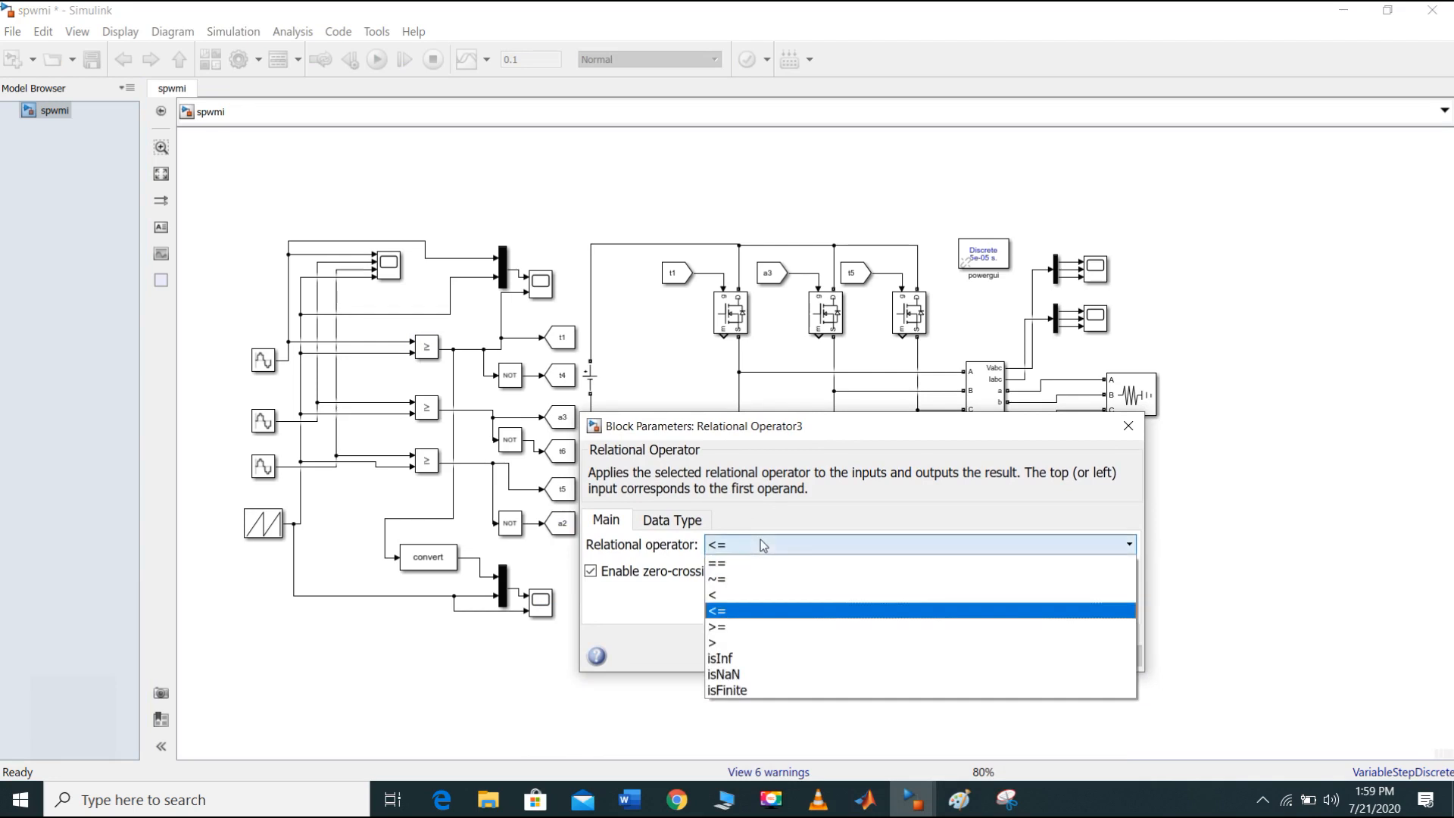
{"action": "left_click", "coordinate": [760, 627]}
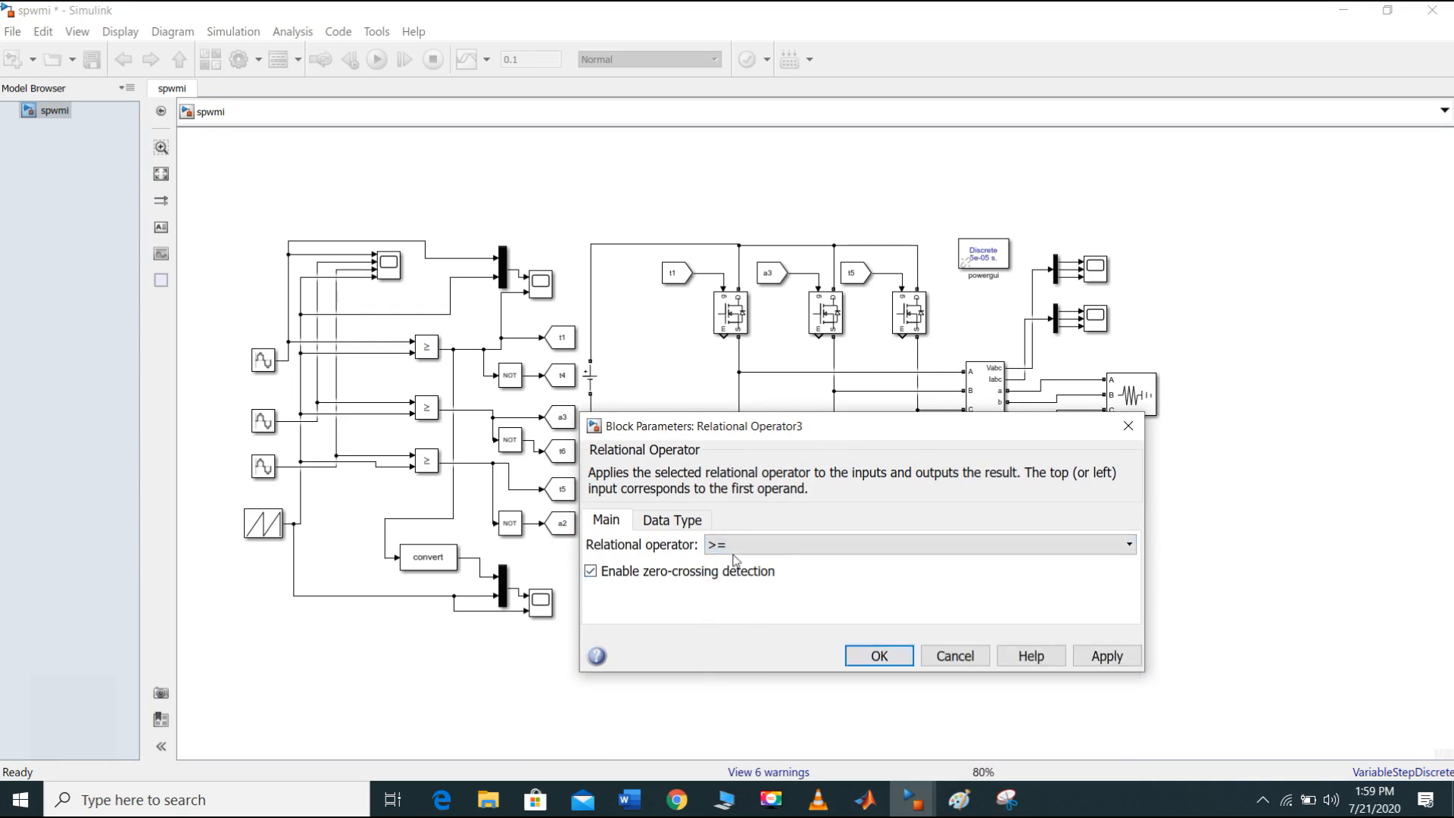
{"action": "left_click", "coordinate": [671, 522]}
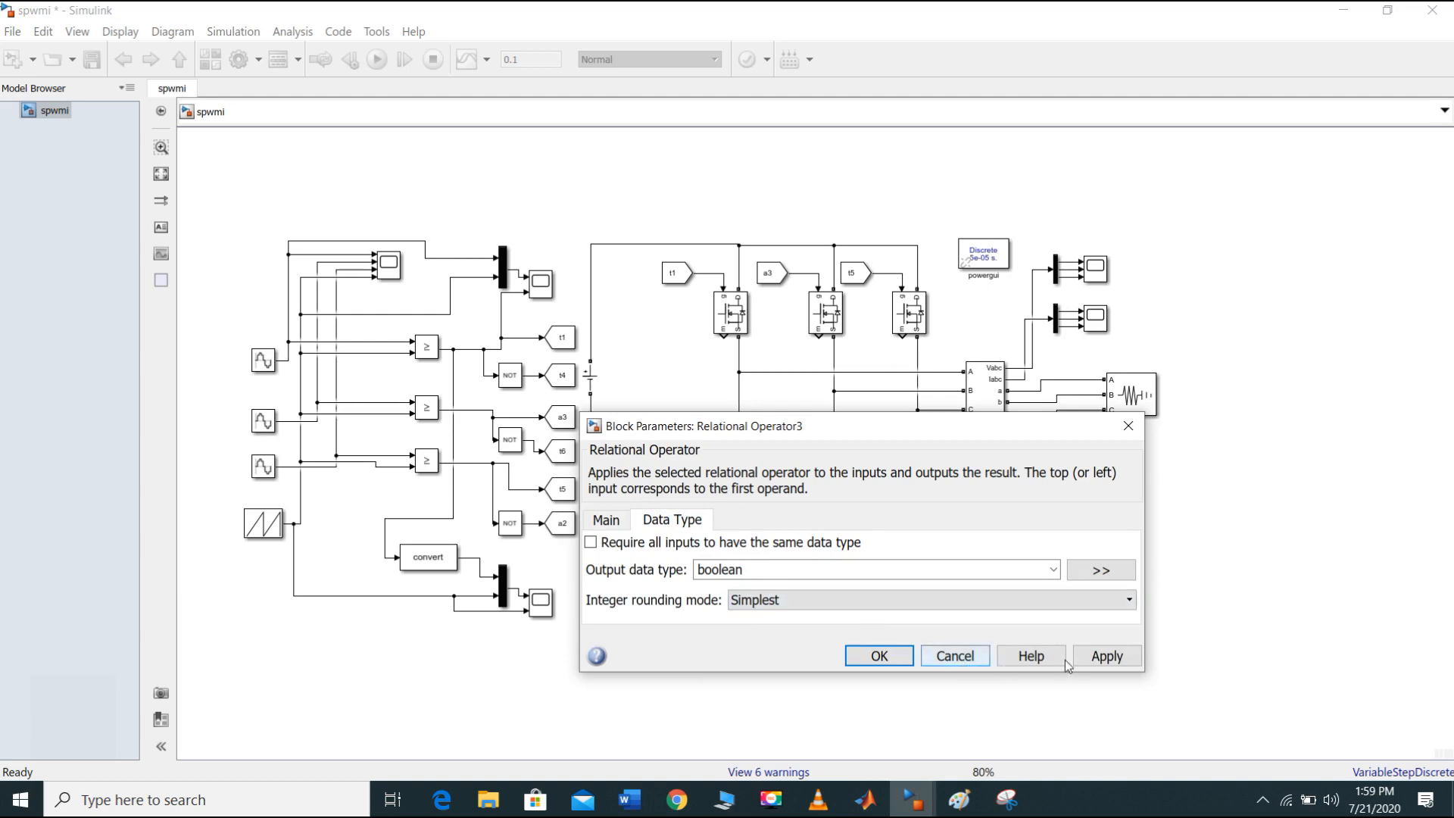
{"action": "left_click", "coordinate": [1104, 656]}
{"action": "left_click", "coordinate": [898, 656]}
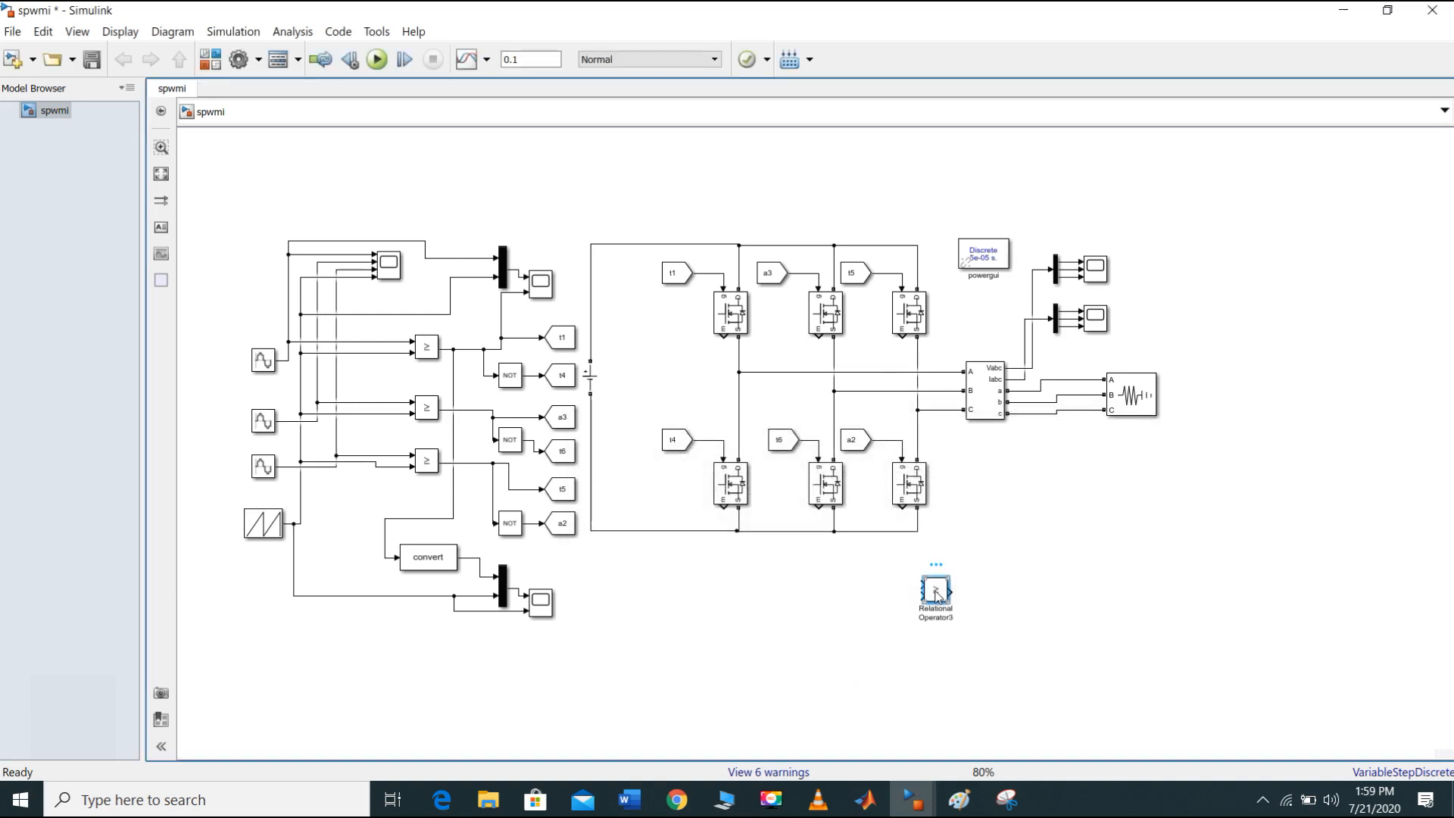
{"action": "key", "text": "Delete"}
Step: Check the parameters of the middle Relational Operator and the uppermost NOT Logical Operator, closing each dialog
{"action": "double_click", "coordinate": [428, 409]}
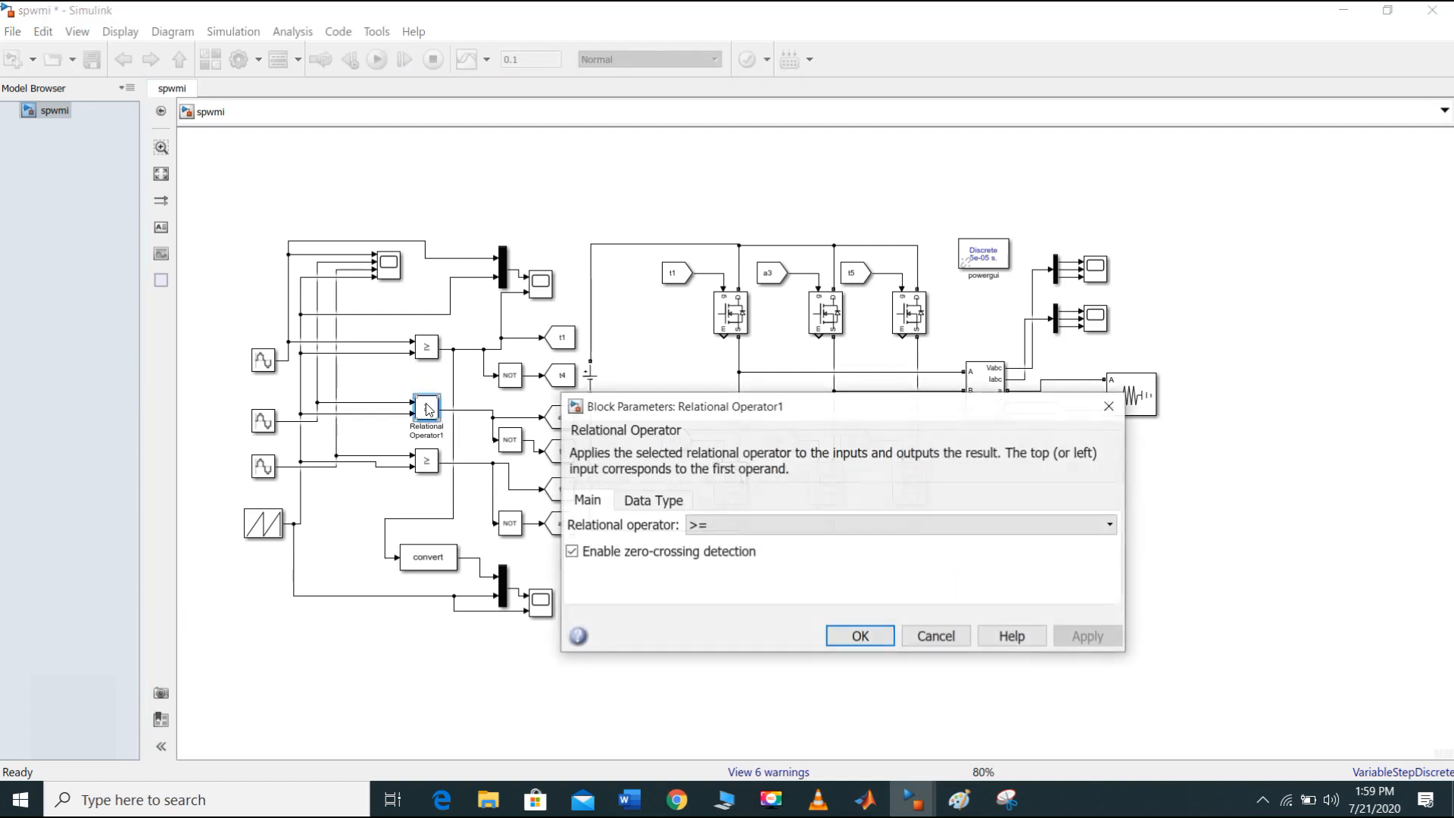
{"action": "left_click", "coordinate": [1109, 406]}
{"action": "left_click", "coordinate": [515, 394]}
{"action": "double_click", "coordinate": [511, 376]}
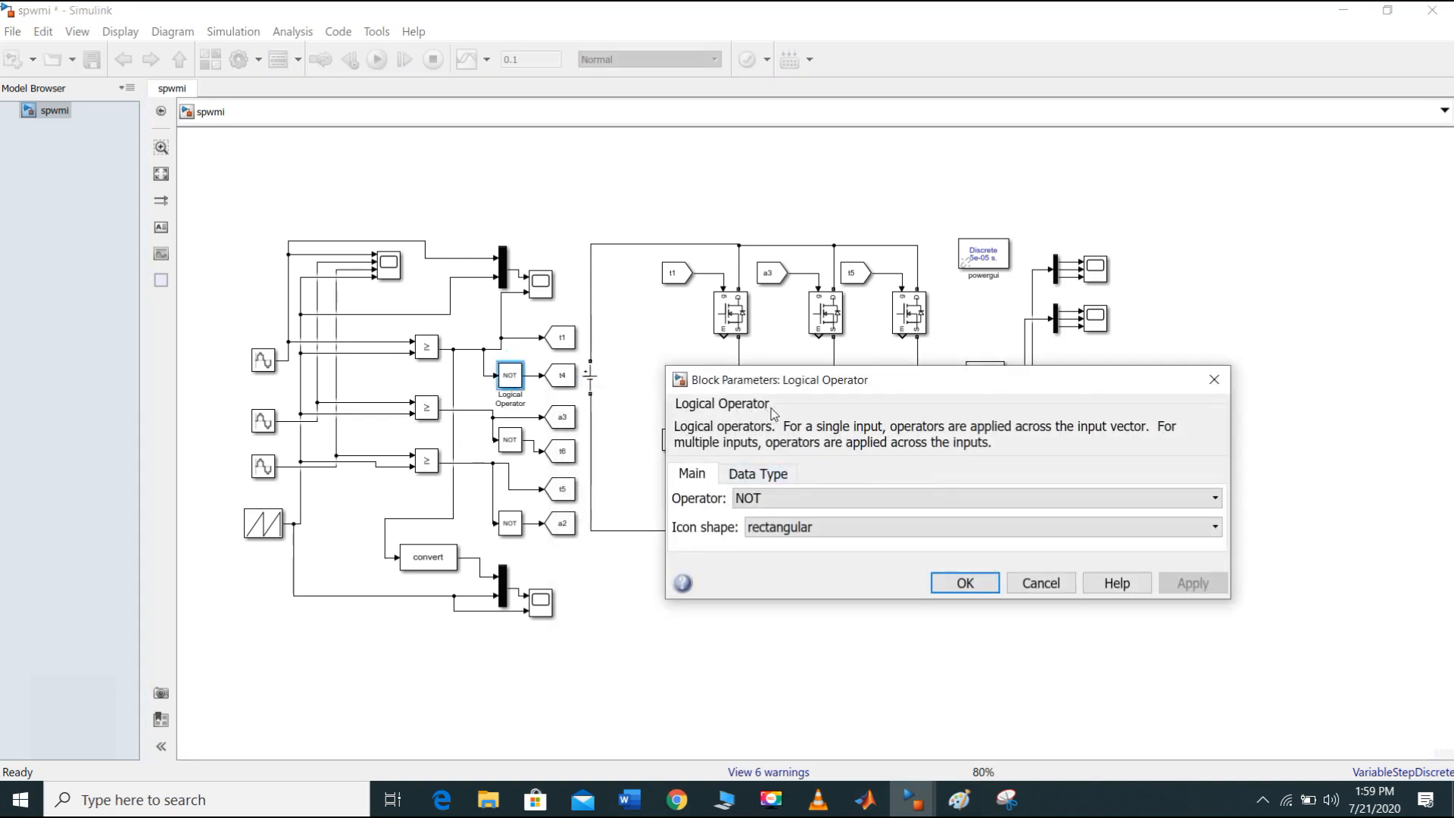
{"action": "left_click", "coordinate": [1214, 380]}
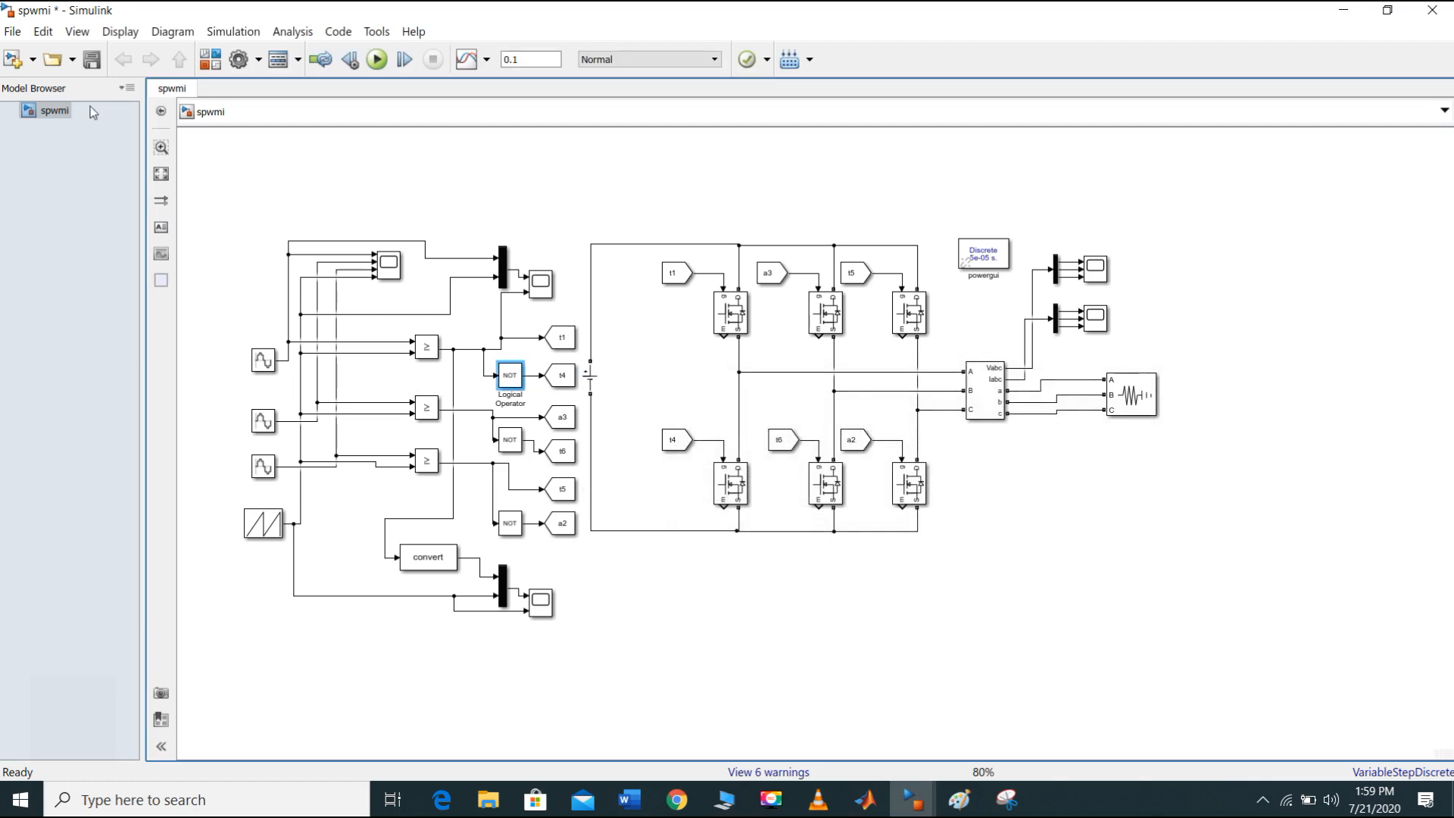
Step: Search the block library for "logical operator" to locate the Logical Operator block
{"action": "left_click", "coordinate": [209, 62]}
{"action": "left_click", "coordinate": [444, 97]}
{"action": "key", "text": "BackSpace"}
{"action": "type", "text": "logic"}
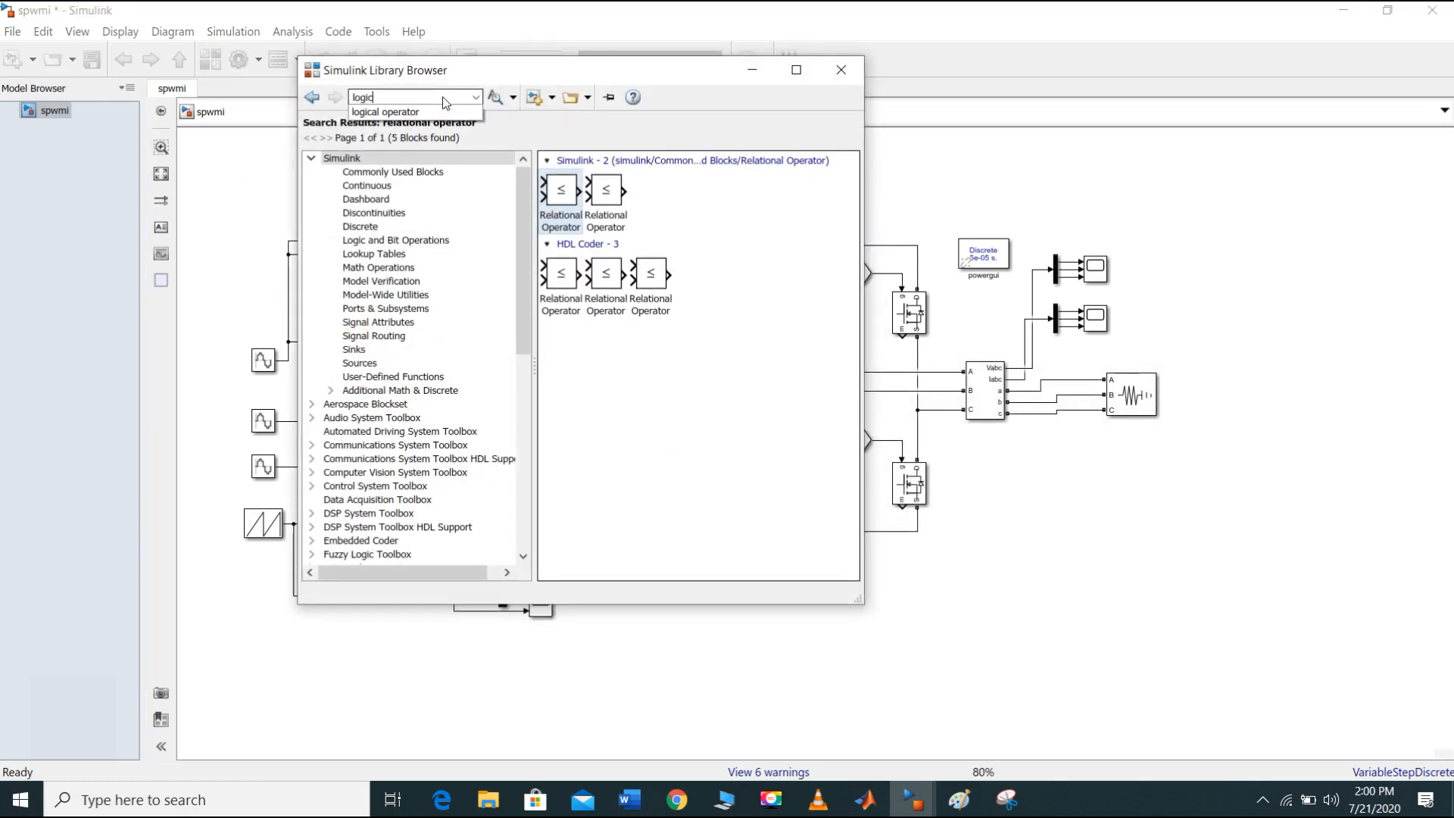
{"action": "type", "text": "al"}
{"action": "left_click", "coordinate": [412, 114]}
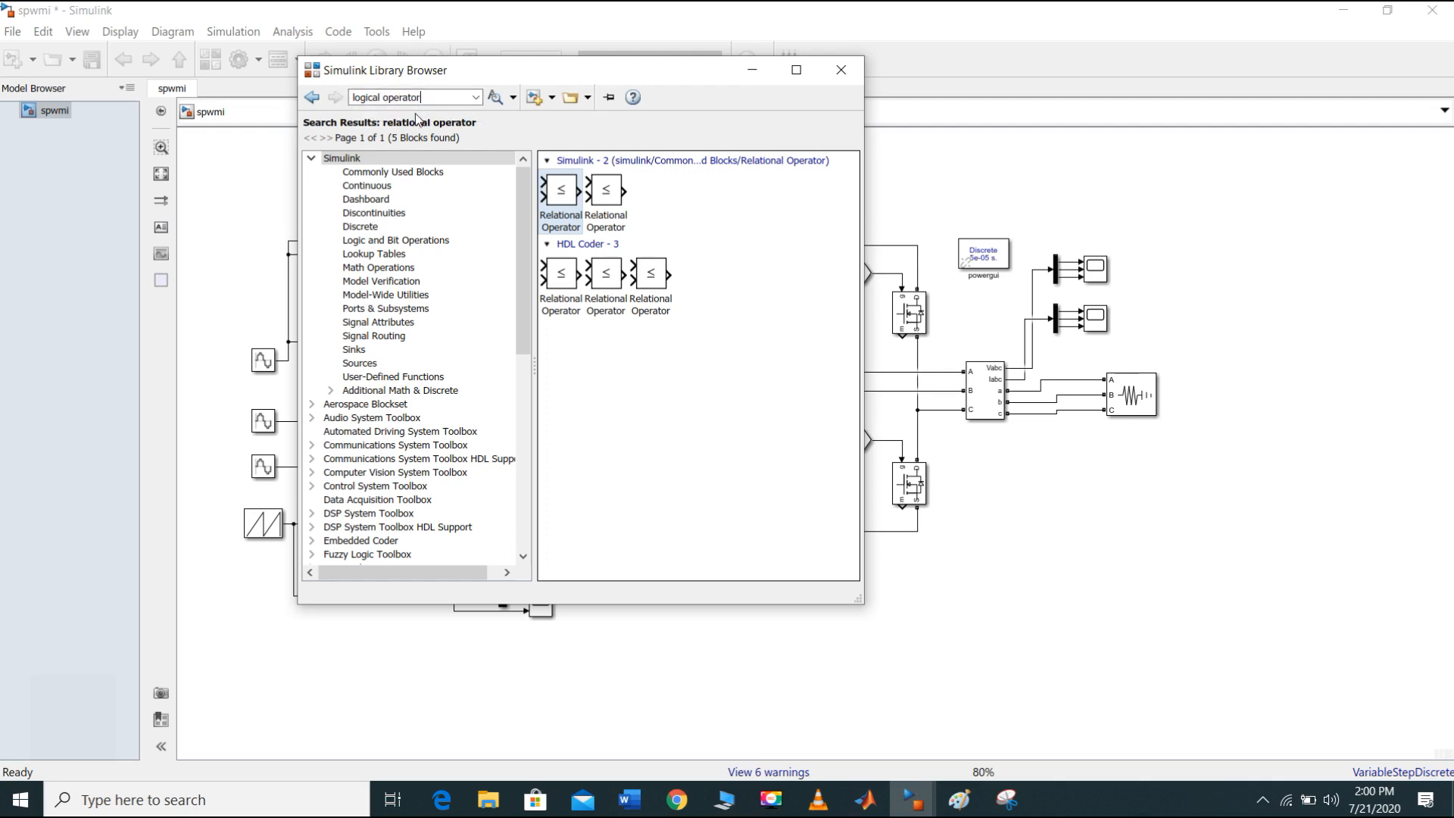
{"action": "left_click", "coordinate": [496, 98]}
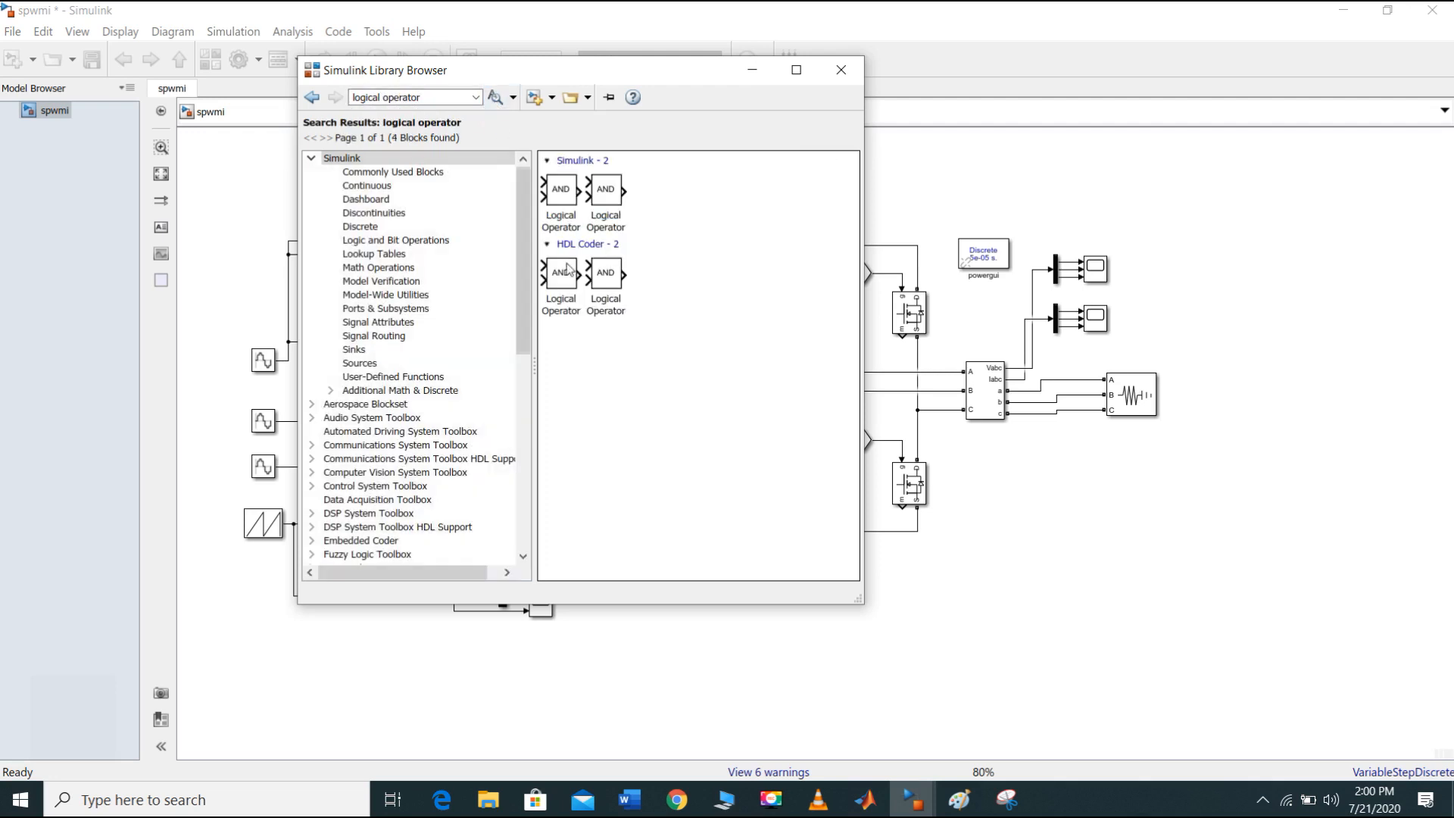
Step: Add a Simulink Logical Operator block to the spwmi model and place it in the empty area below the three-phase measurement block
{"action": "left_click", "coordinate": [558, 195]}
{"action": "right_click", "coordinate": [558, 195]}
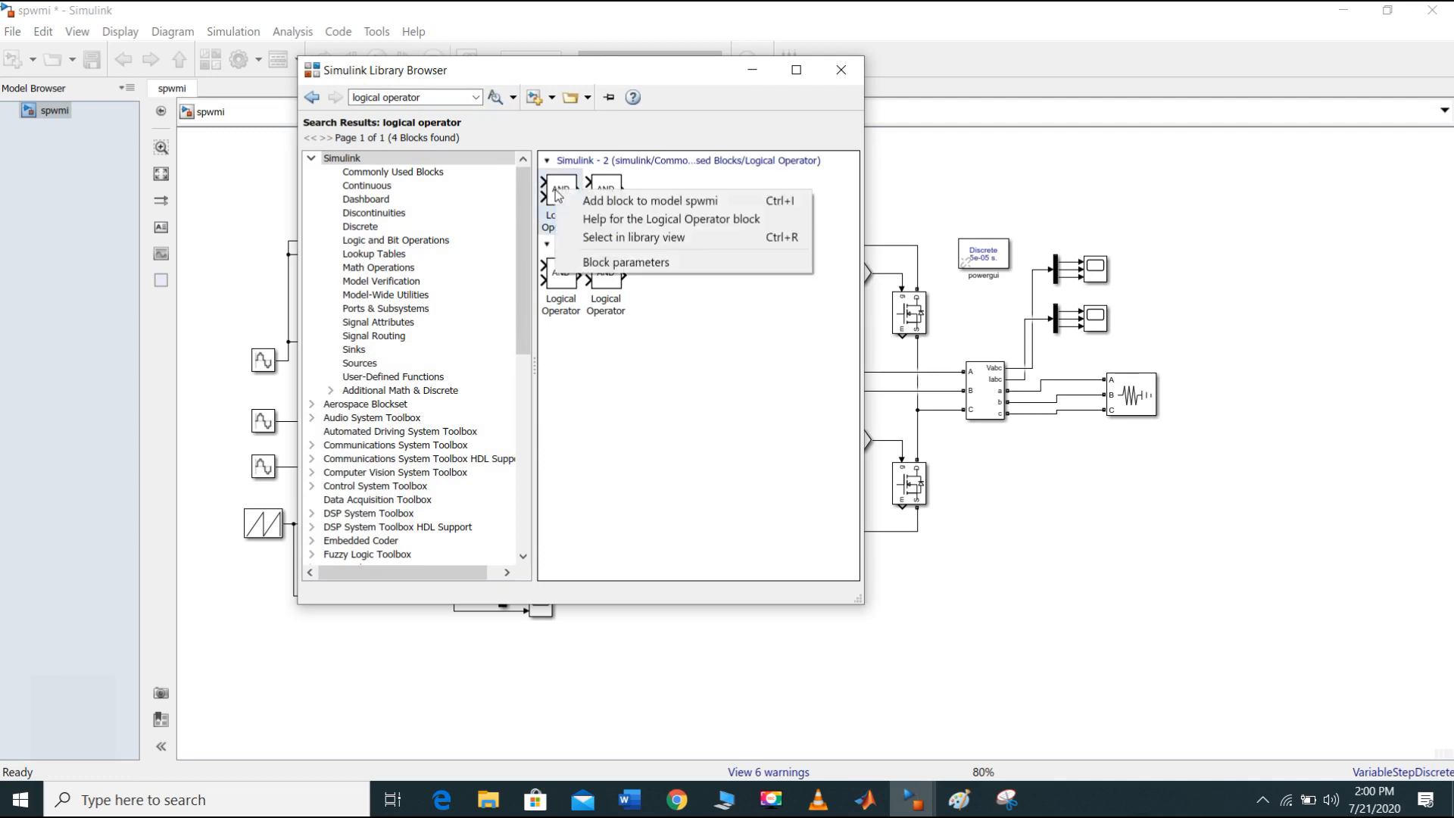
{"action": "left_click", "coordinate": [597, 202]}
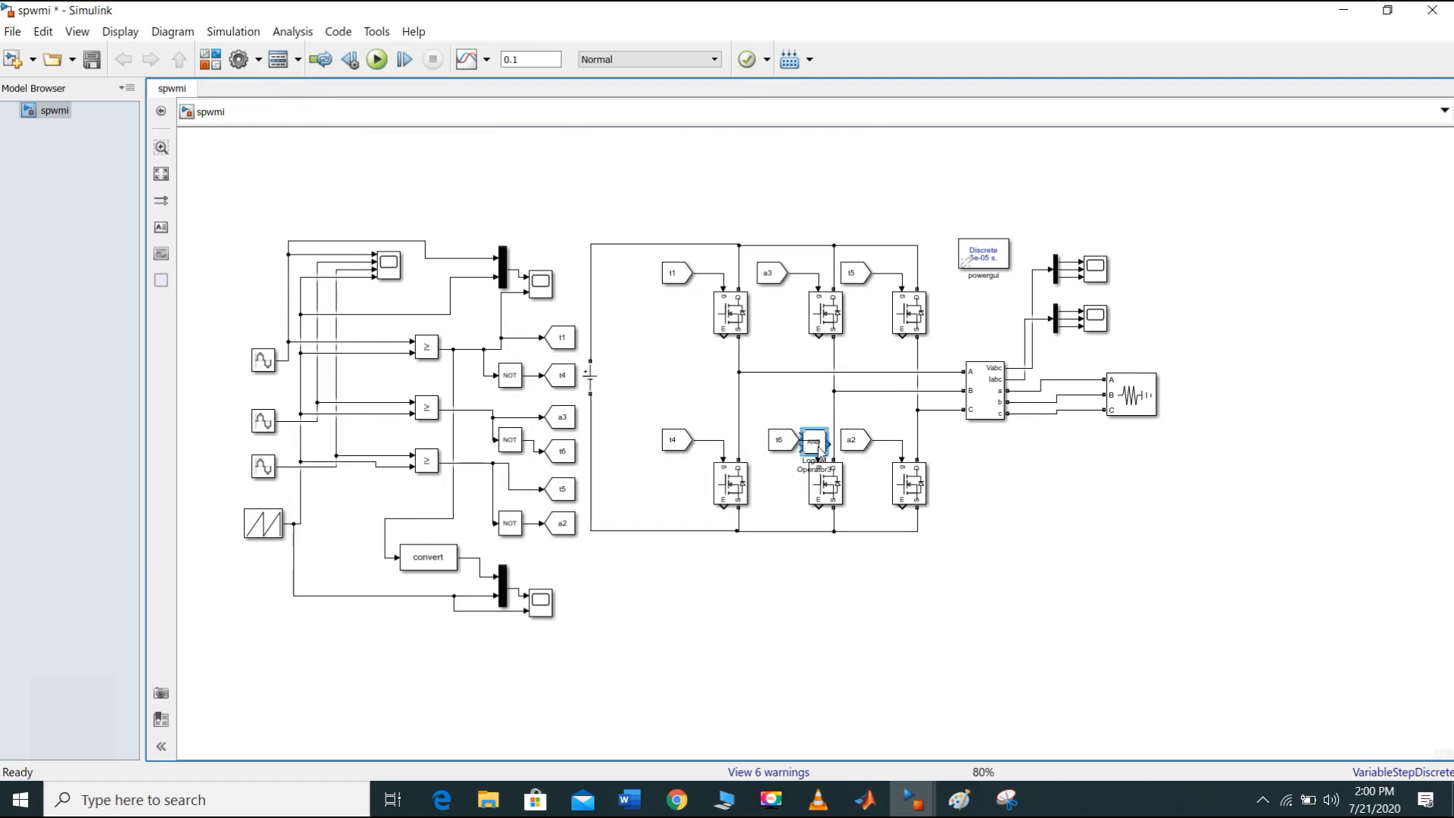
{"action": "left_click_drag", "start_coordinate": [815, 456], "coordinate": [980, 622]}
{"action": "key", "text": "ctrl+z"}
{"action": "left_click_drag", "start_coordinate": [815, 439], "coordinate": [1026, 521]}
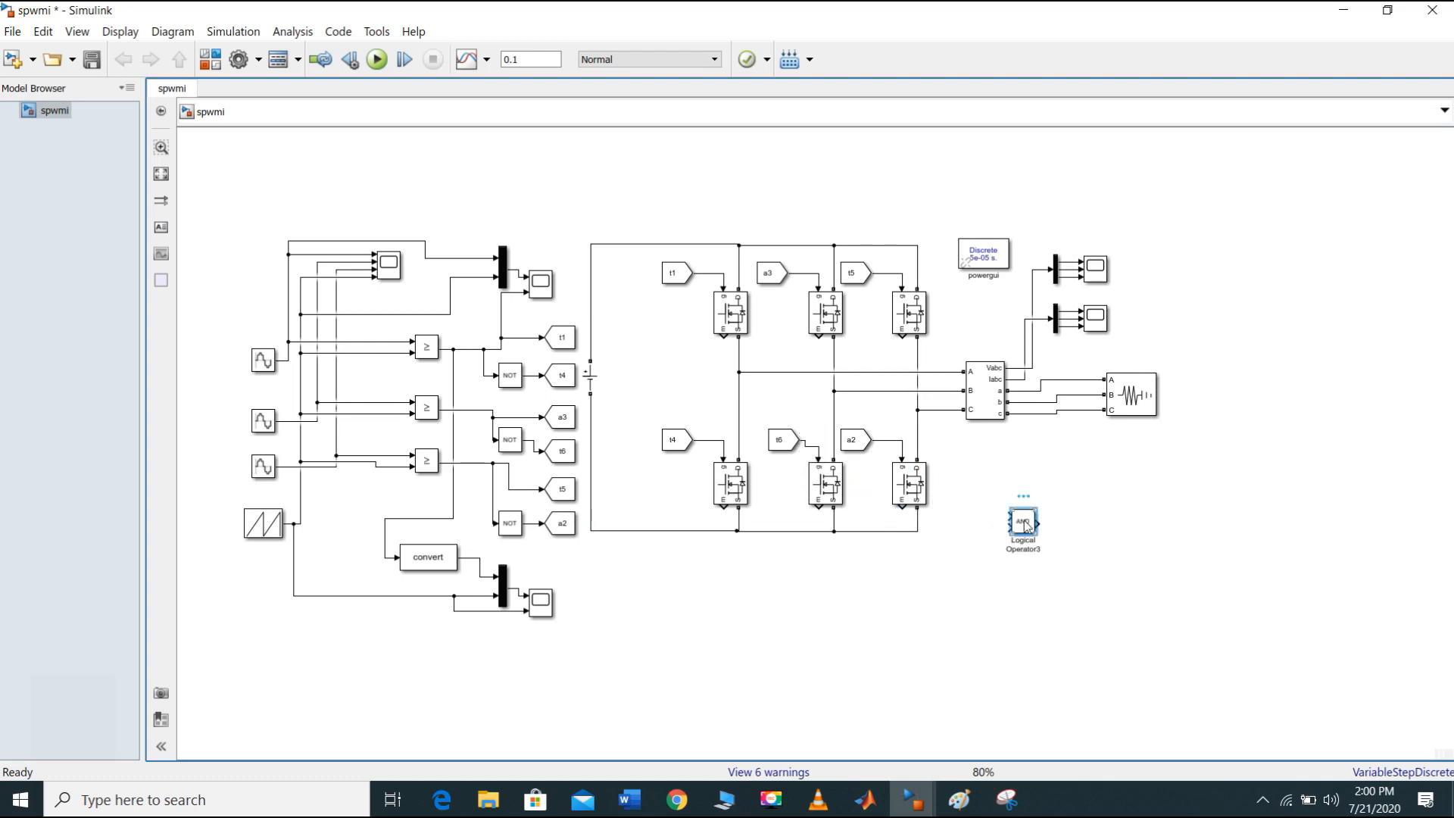
Step: Set the added Logical Operator block's operator to NOT, check its data type options, and delete this demonstration block
{"action": "double_click", "coordinate": [1024, 523]}
{"action": "left_click_drag", "start_coordinate": [974, 545], "coordinate": [965, 450]}
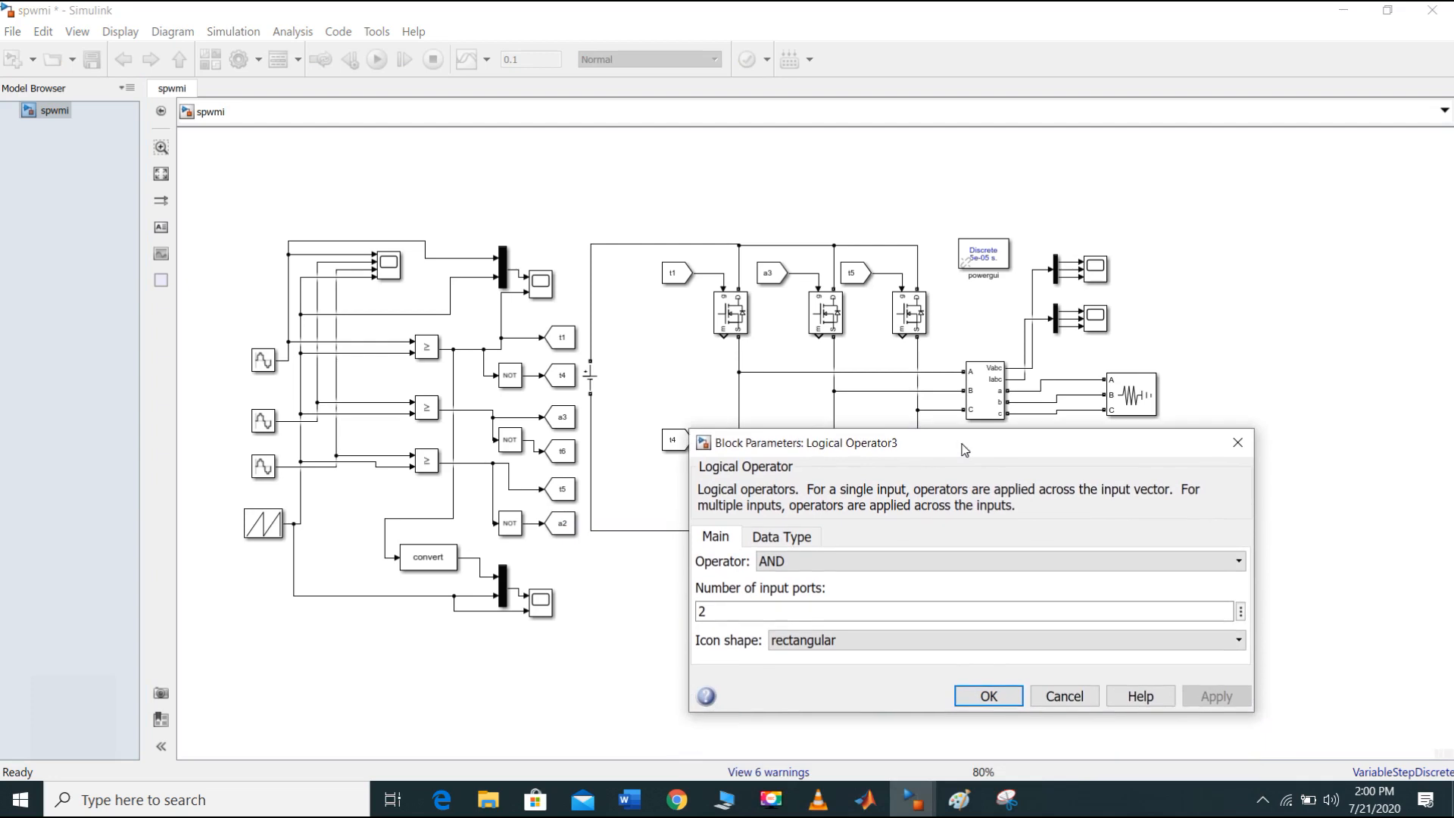
{"action": "left_click", "coordinate": [838, 561]}
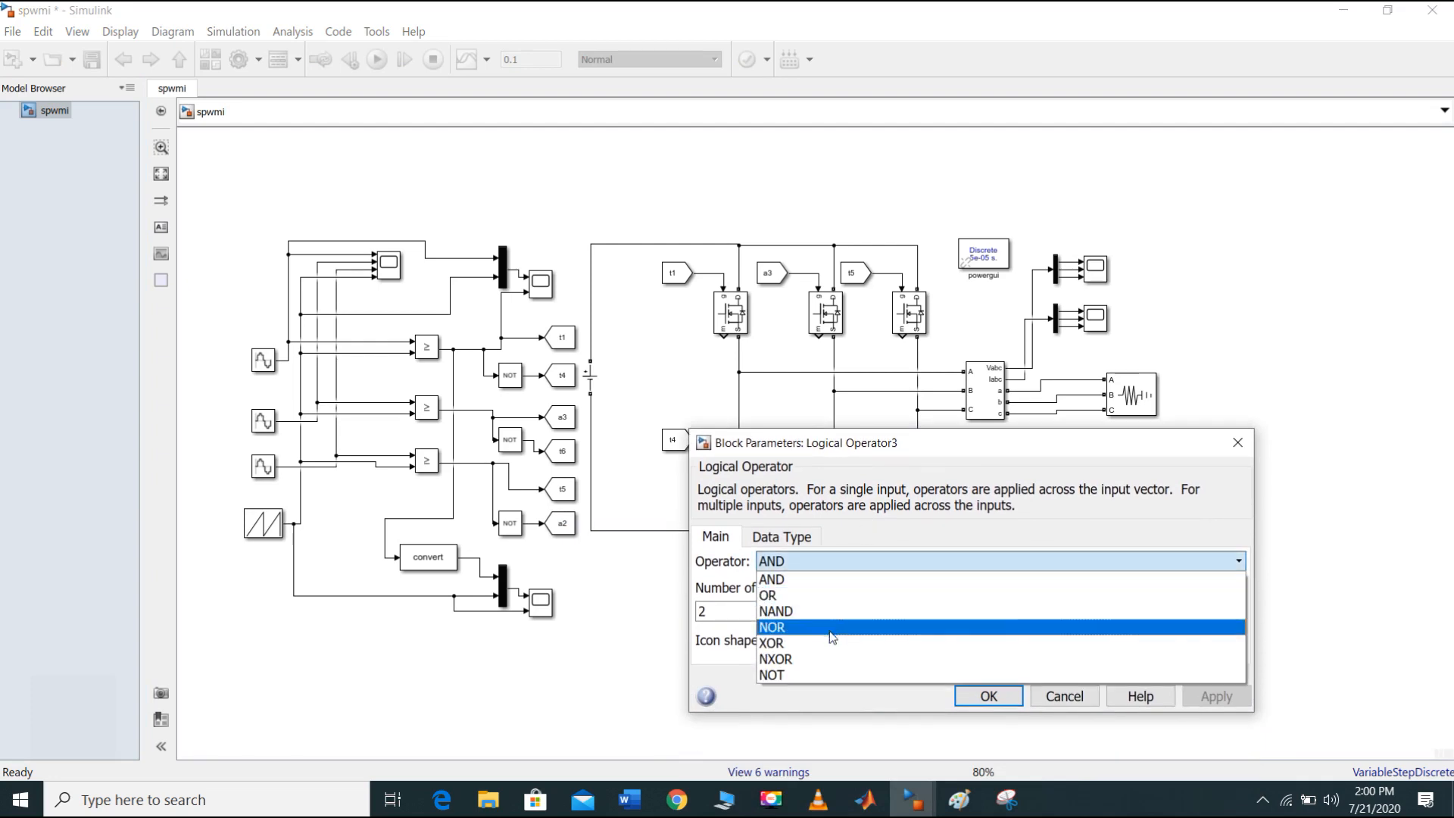
{"action": "left_click", "coordinate": [828, 673]}
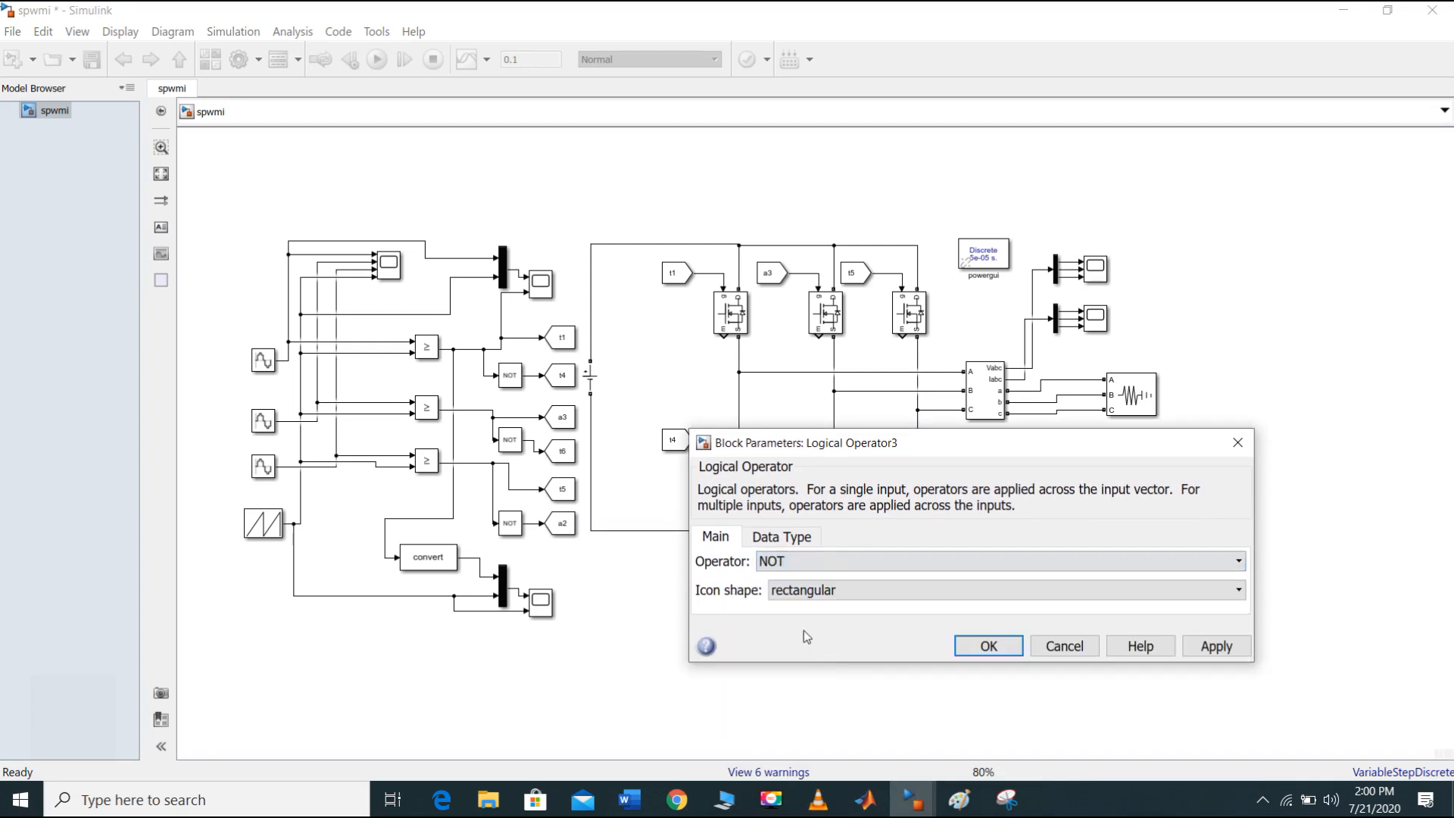
{"action": "left_click", "coordinate": [779, 538]}
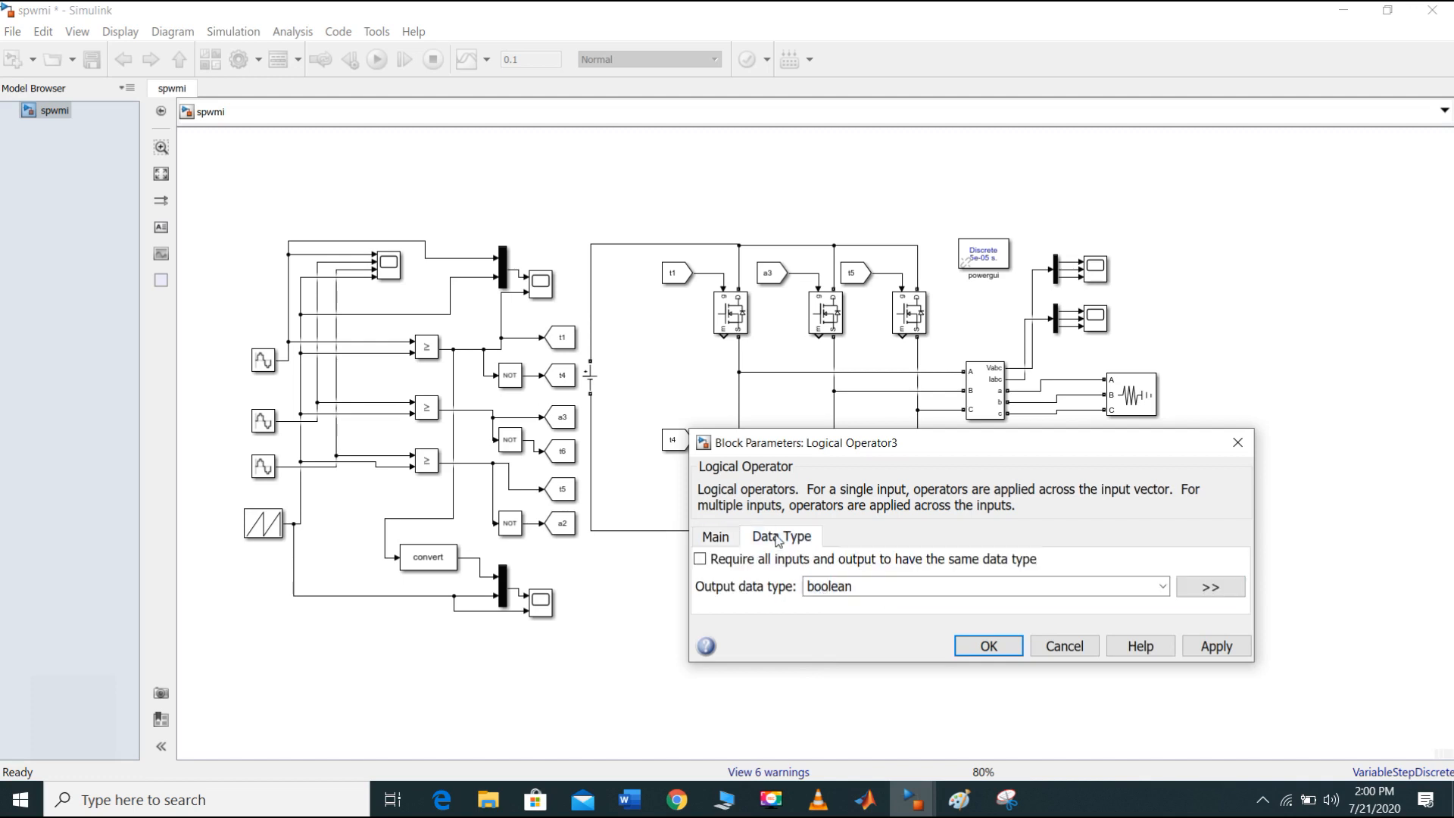
{"action": "left_click", "coordinate": [976, 648]}
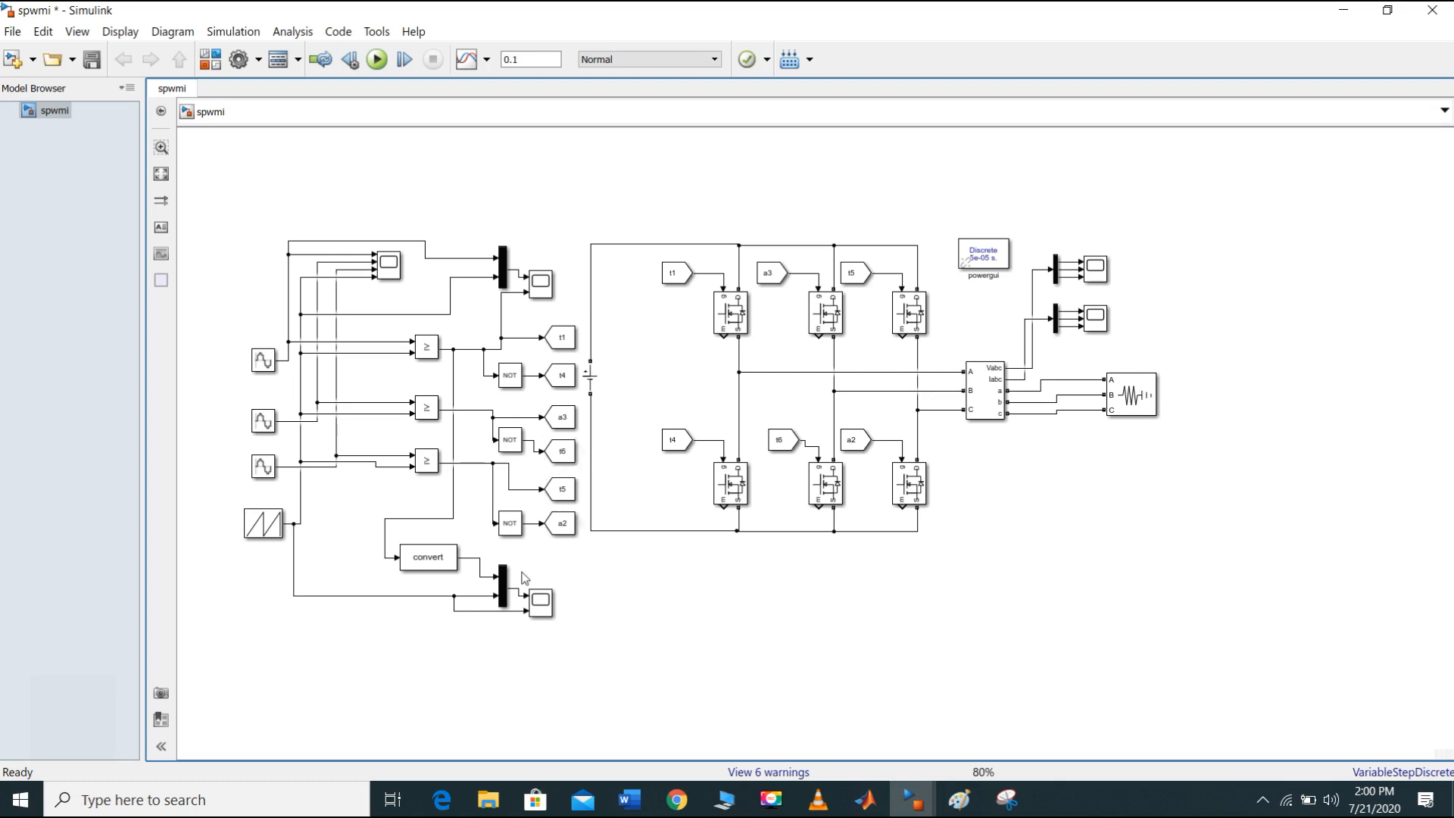
Step: Check the parameters of the Data Type Conversion block and close its dialog
{"action": "left_click", "coordinate": [429, 561]}
{"action": "double_click", "coordinate": [429, 559]}
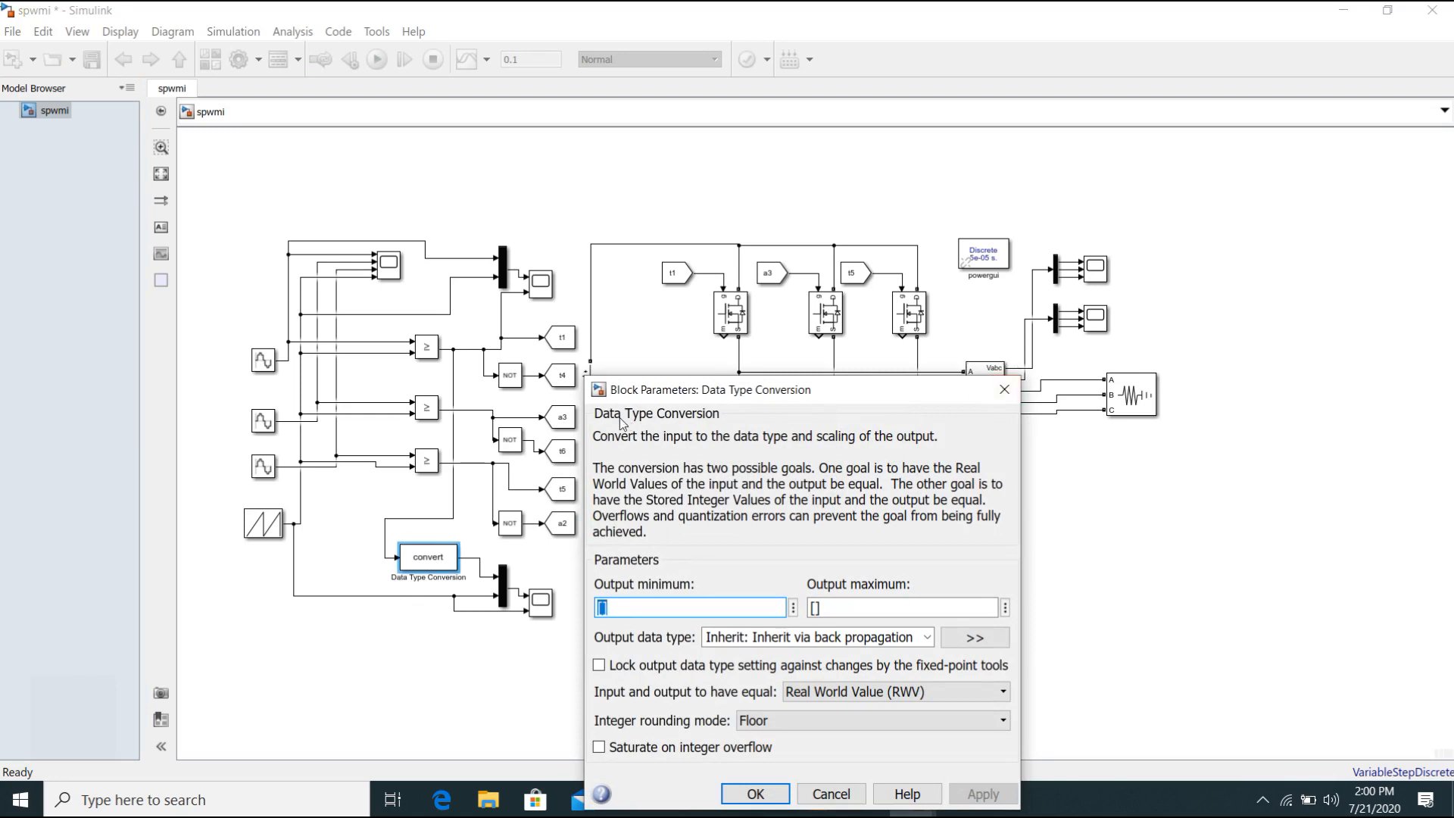
{"action": "left_click", "coordinate": [1004, 389]}
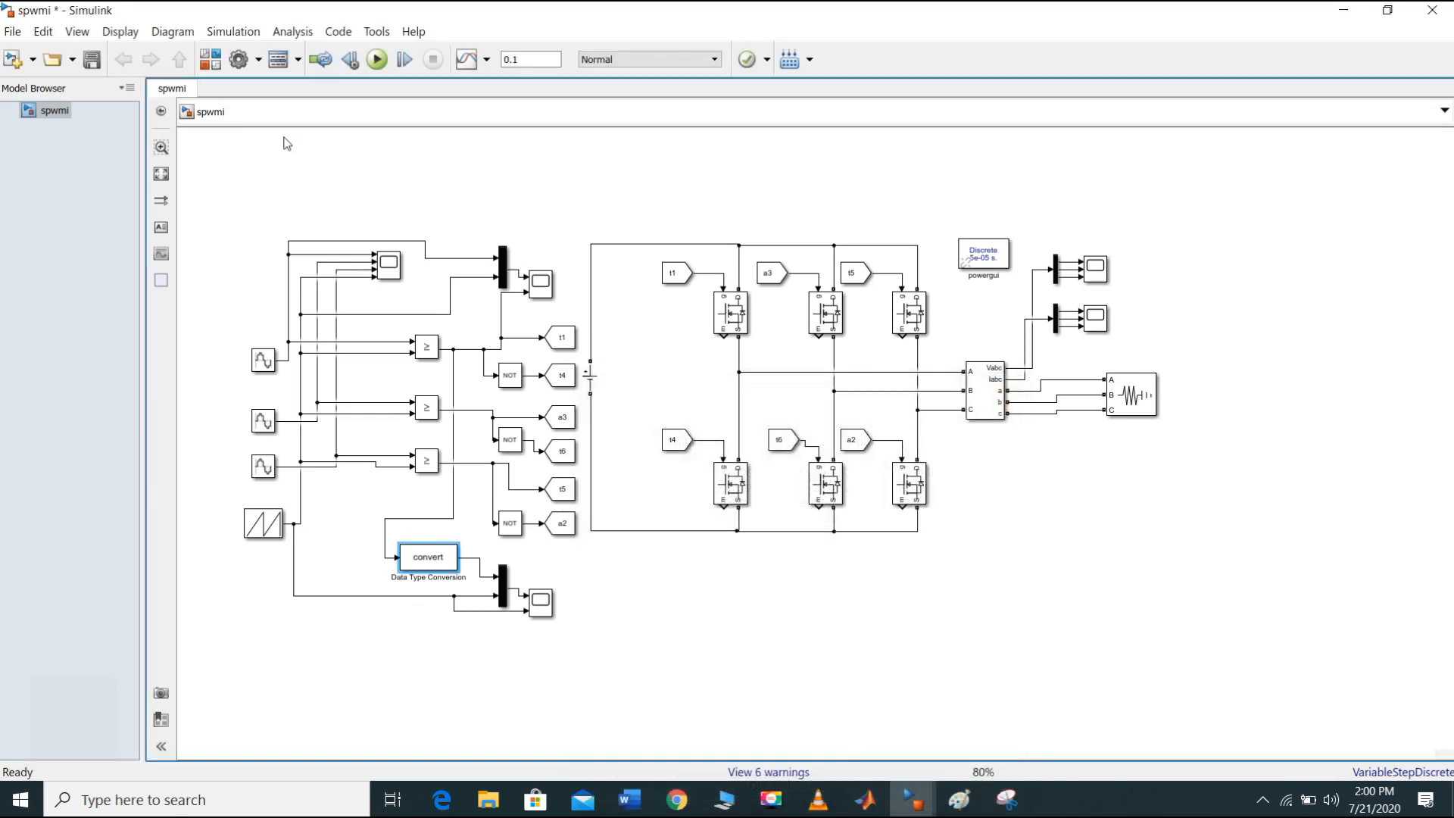
Step: Search the block library for "data type conversion", select the Commonly Used Blocks version to view its location, and return to the model
{"action": "left_click", "coordinate": [211, 59]}
{"action": "triple_click", "coordinate": [438, 99]}
{"action": "key", "text": "BackSpace"}
{"action": "type", "text": "data"}
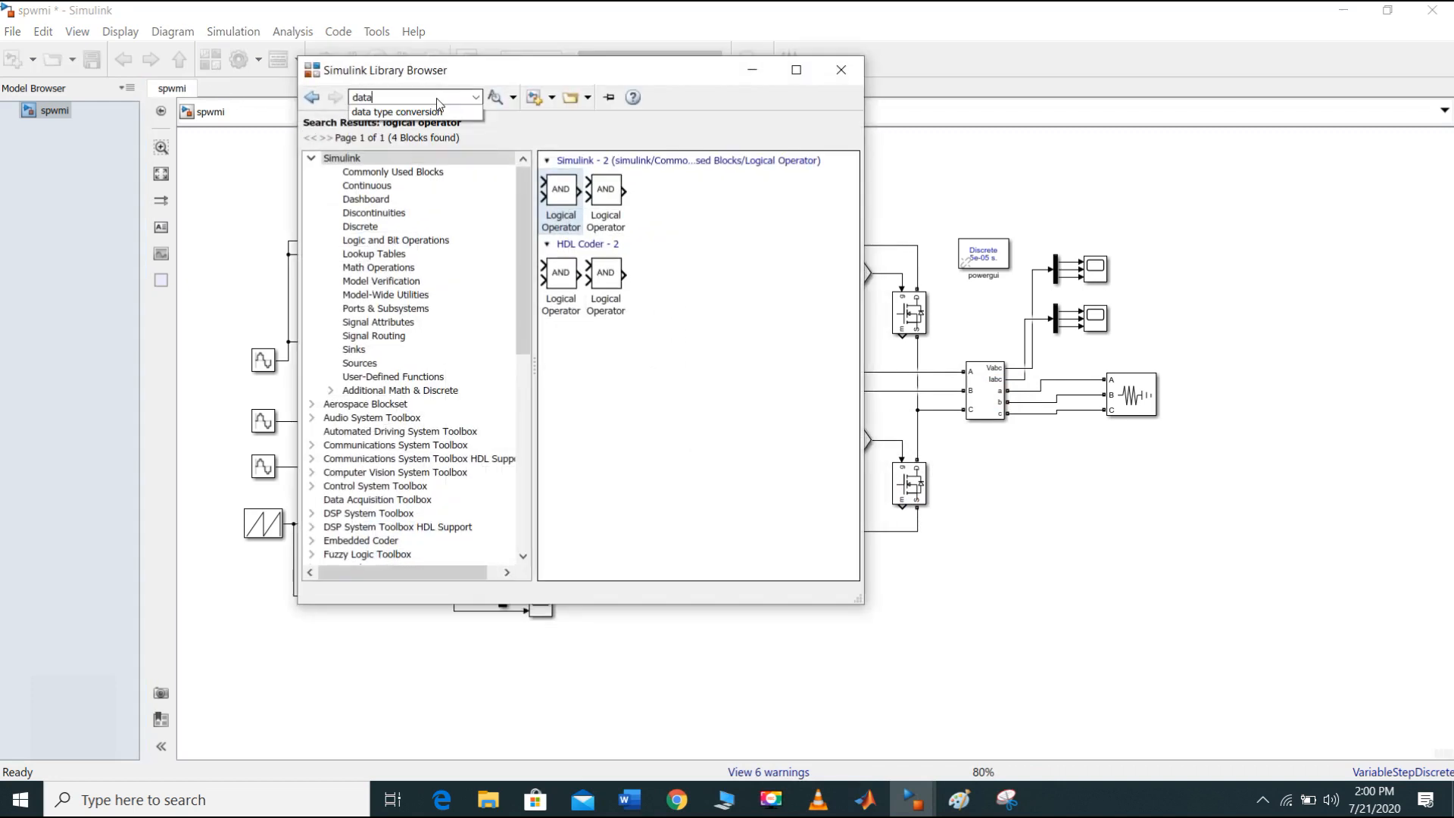
{"action": "left_click", "coordinate": [415, 111]}
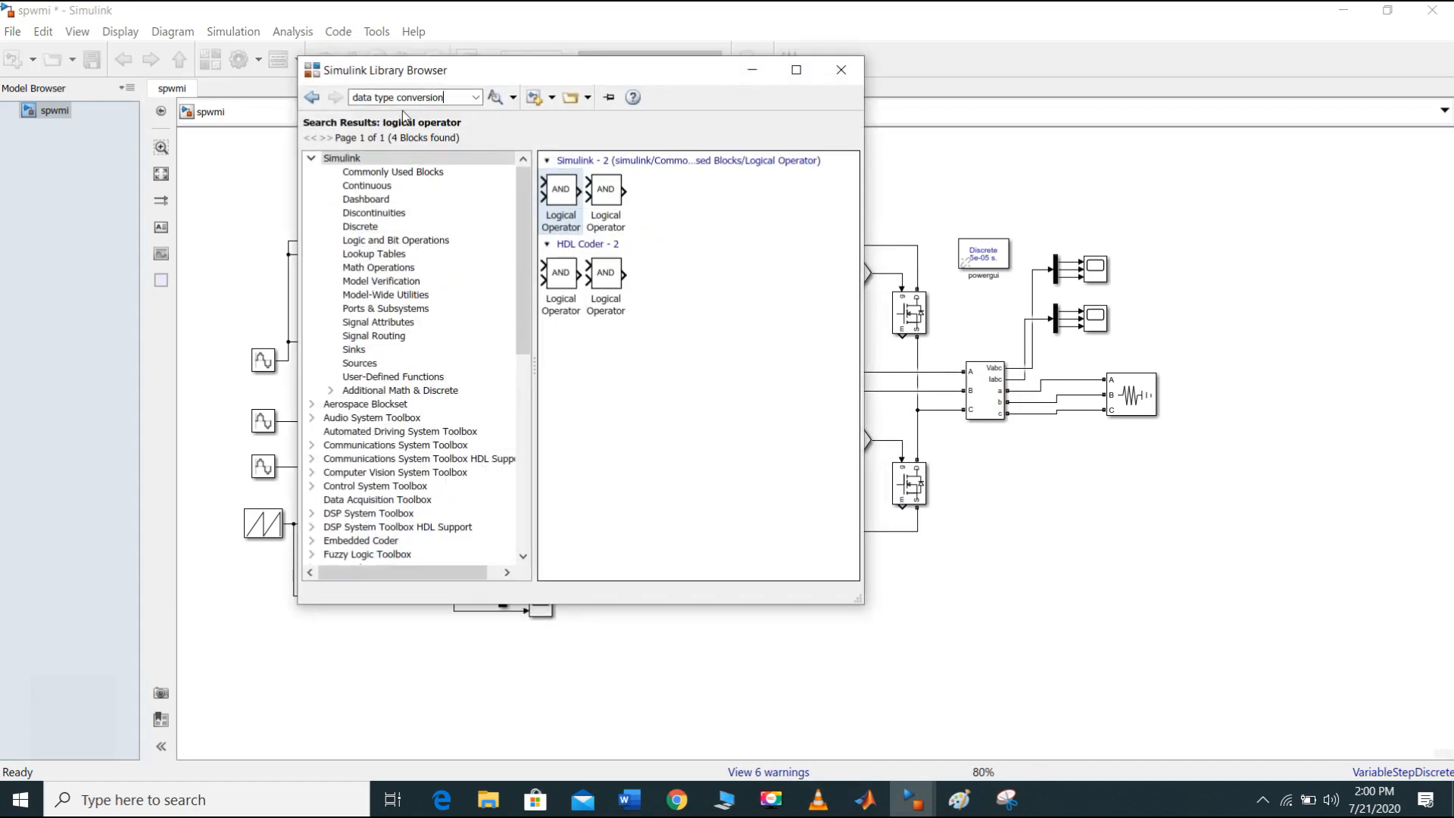
{"action": "left_click", "coordinate": [495, 97]}
{"action": "left_click", "coordinate": [586, 205]}
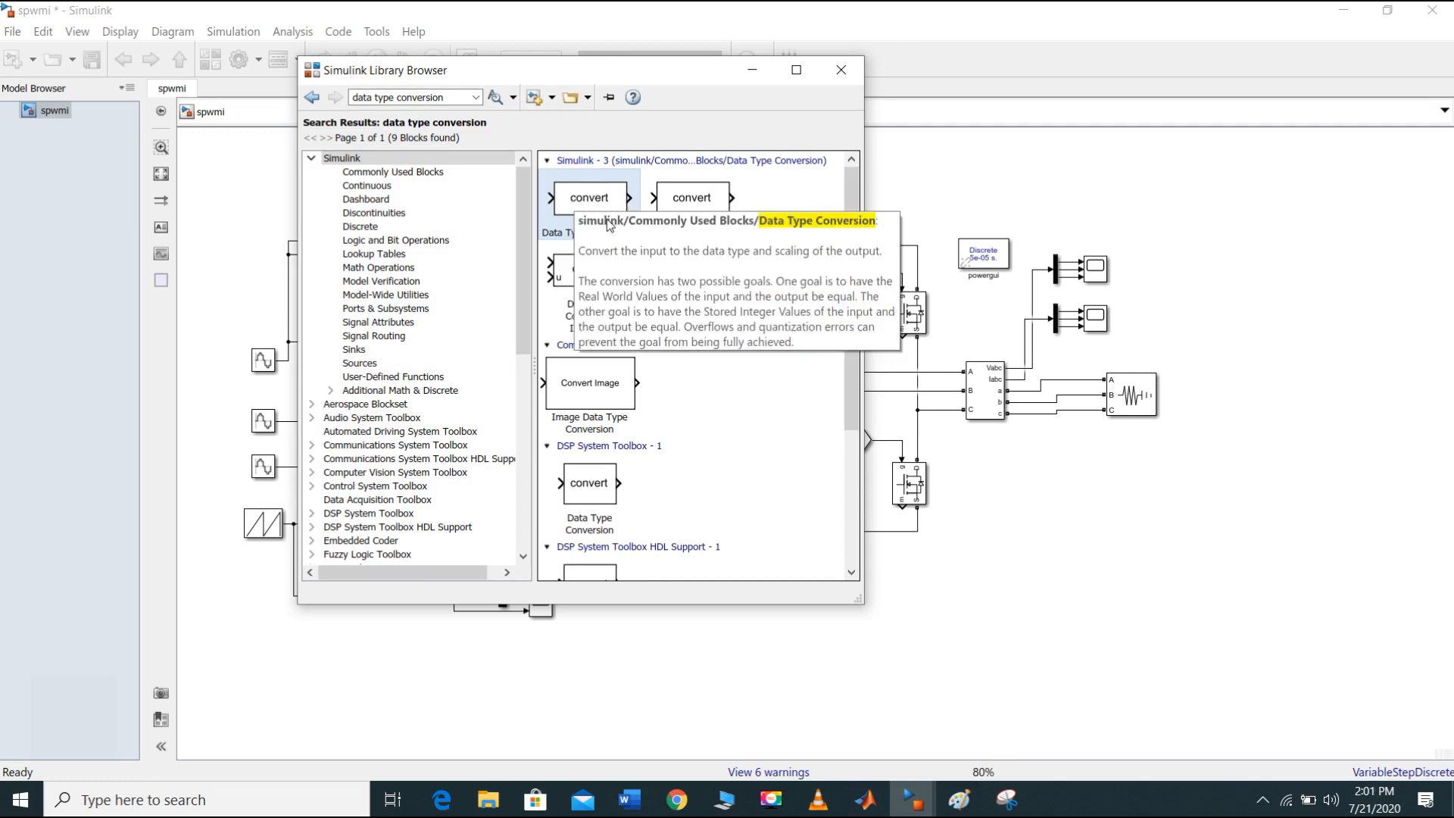
{"action": "left_click", "coordinate": [834, 79]}
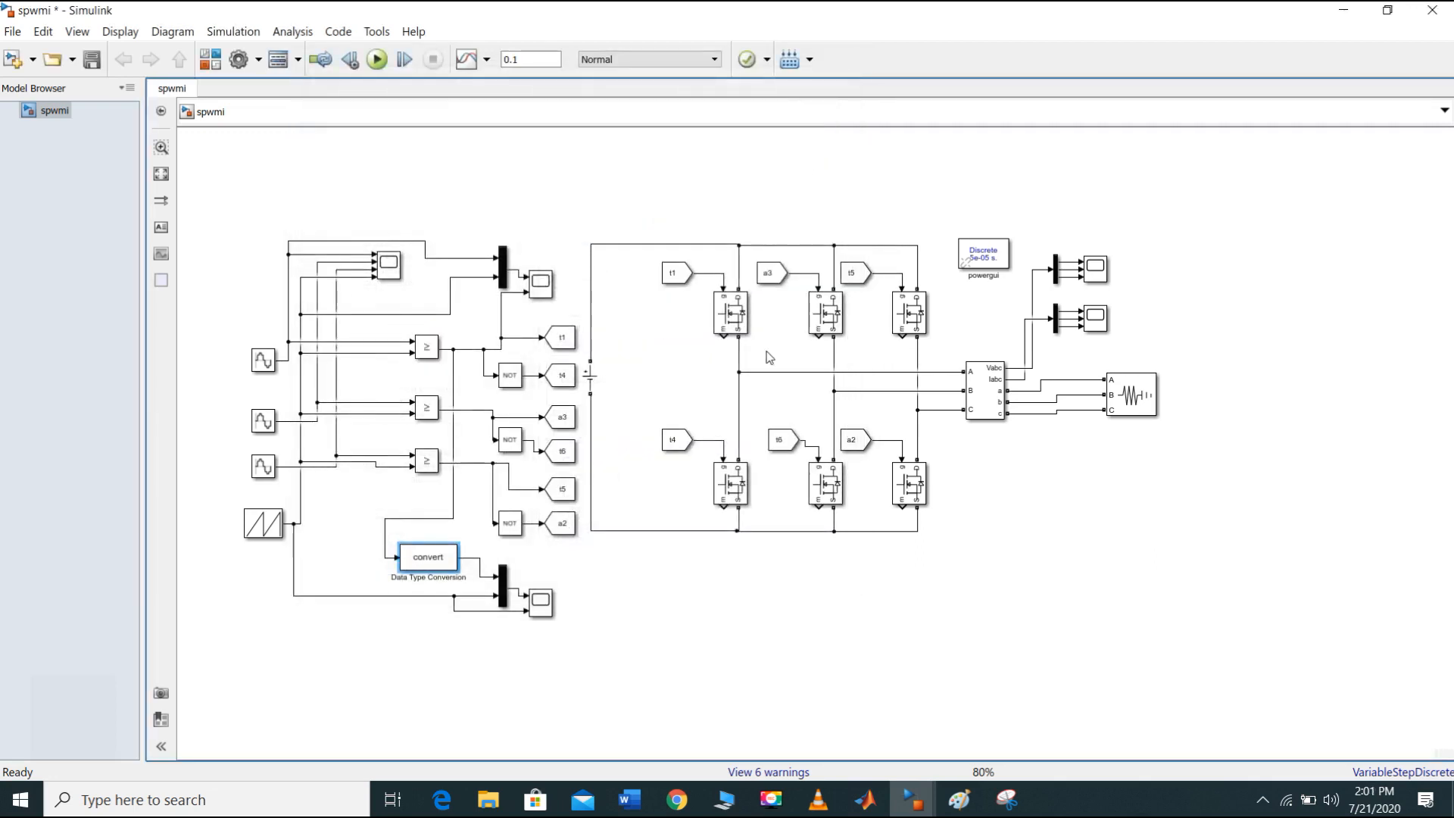
{"action": "left_click", "coordinate": [656, 641]}
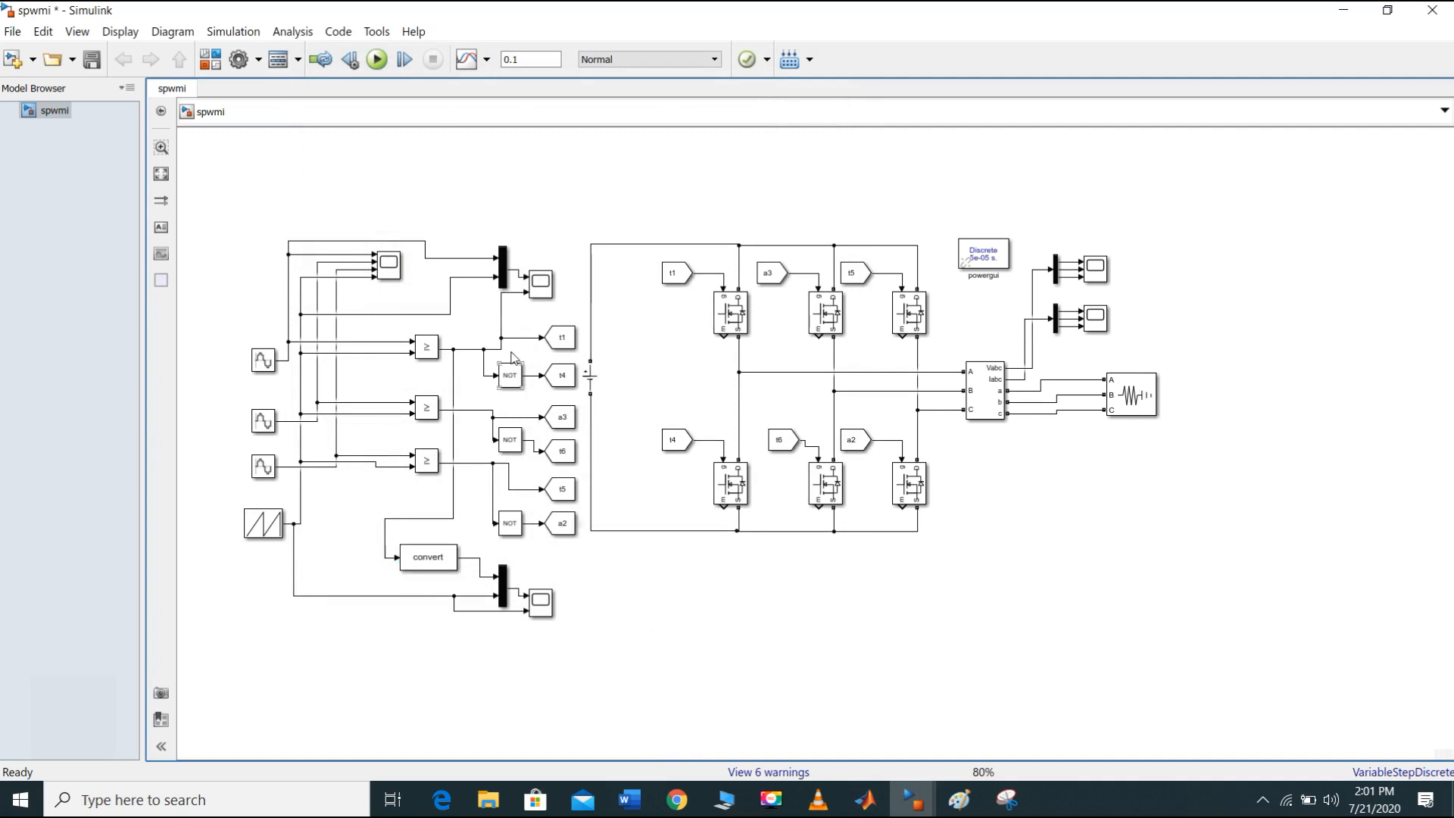
Step: Check the number of inputs and display option of the upper Mux in the pulse-generation section, closing its dialog
{"action": "left_click", "coordinate": [503, 280]}
{"action": "double_click", "coordinate": [503, 280]}
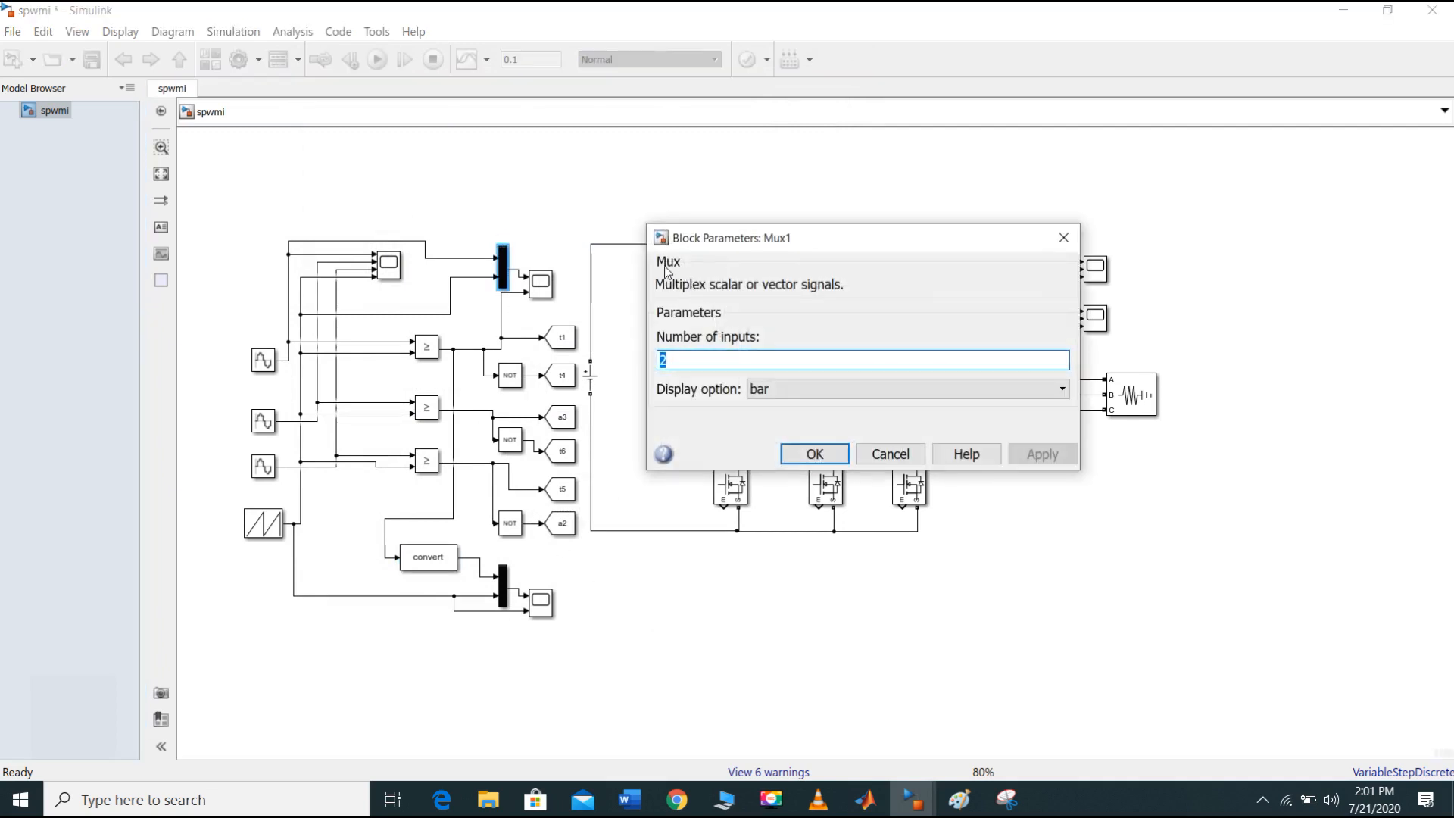
{"action": "left_click", "coordinate": [1064, 237]}
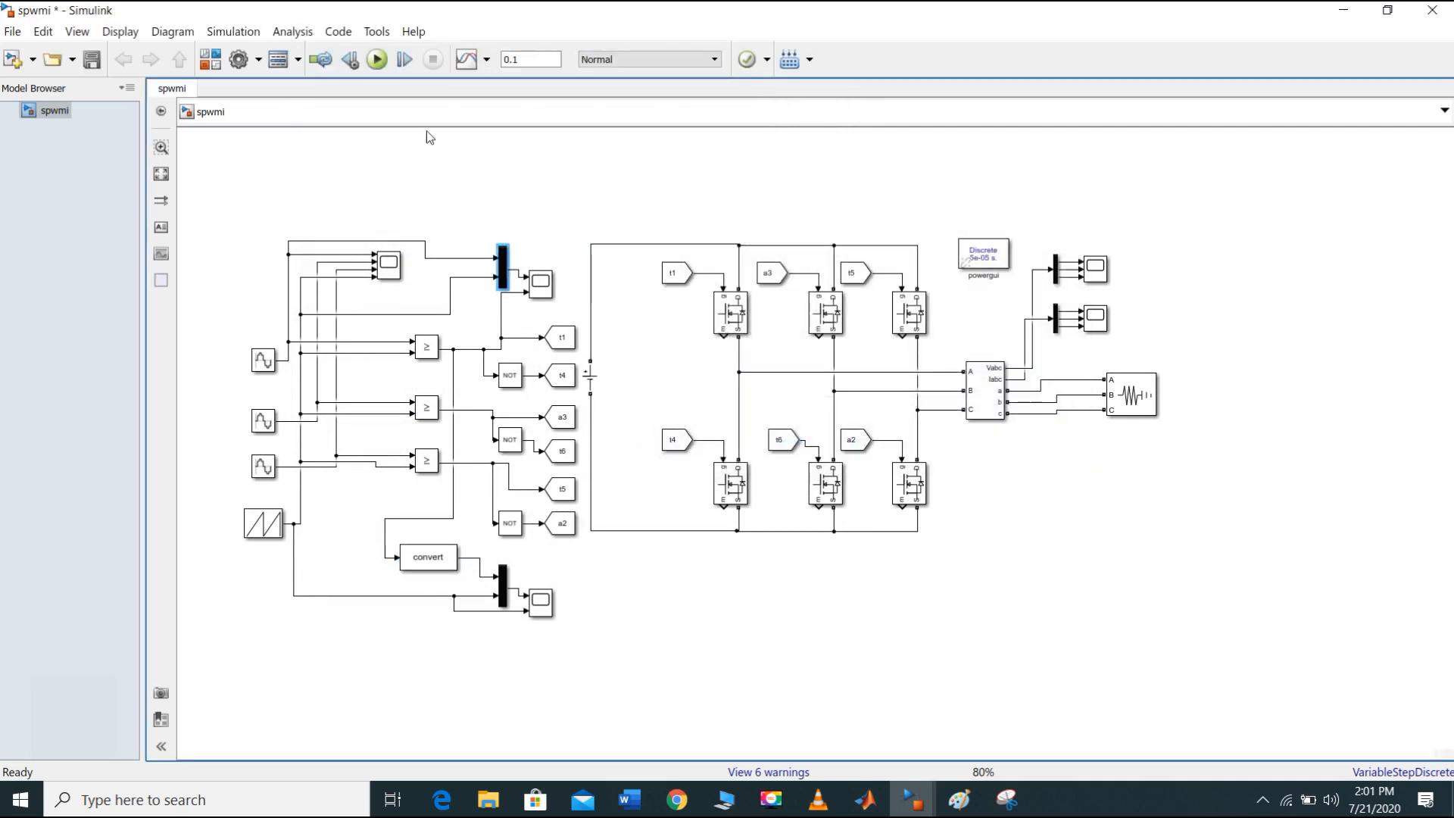
Step: Search the block library for "mux" to locate the Mux block, and close the library
{"action": "left_click", "coordinate": [211, 59]}
{"action": "left_click", "coordinate": [445, 99]}
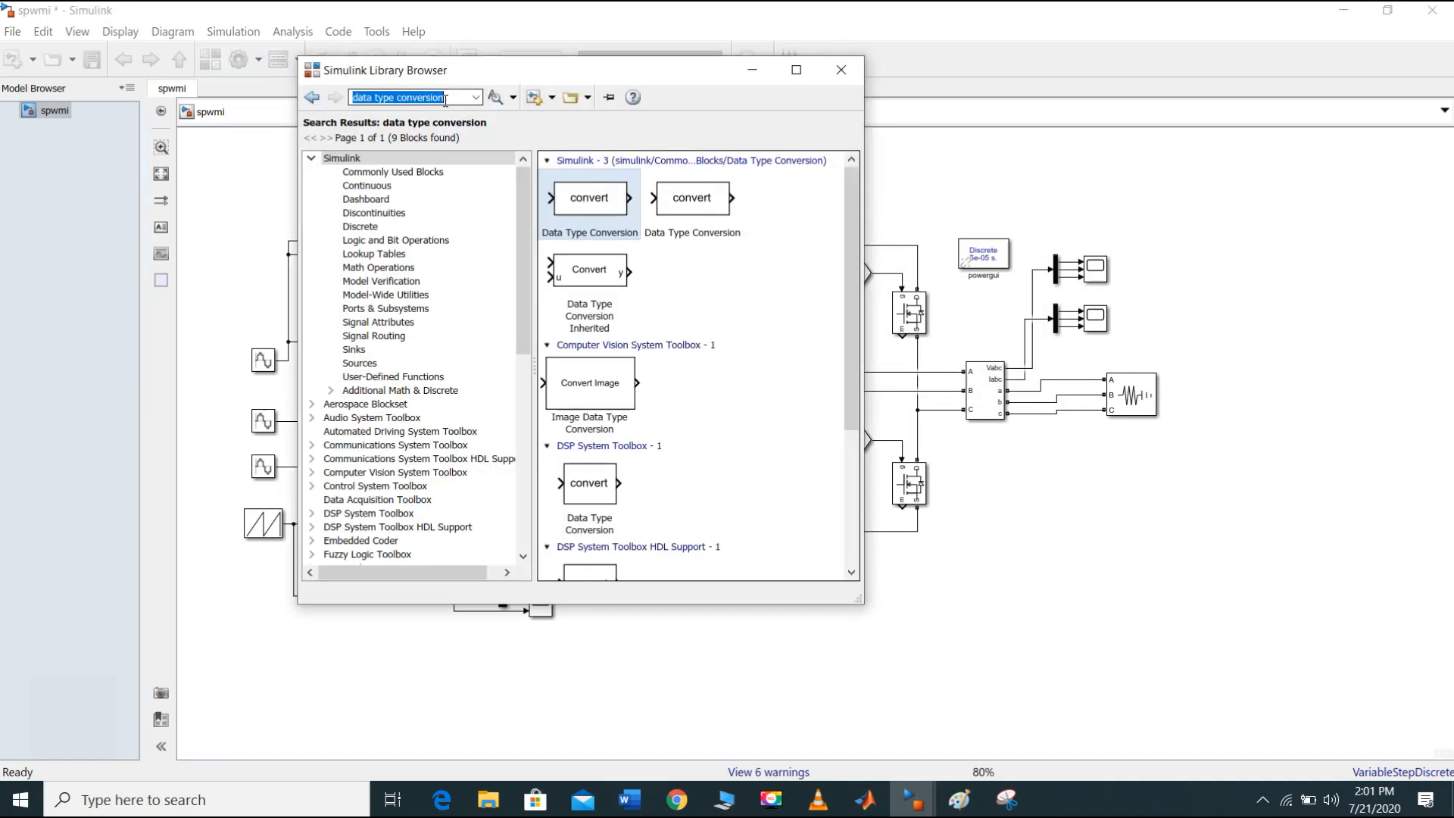
{"action": "type", "text": "mux"}
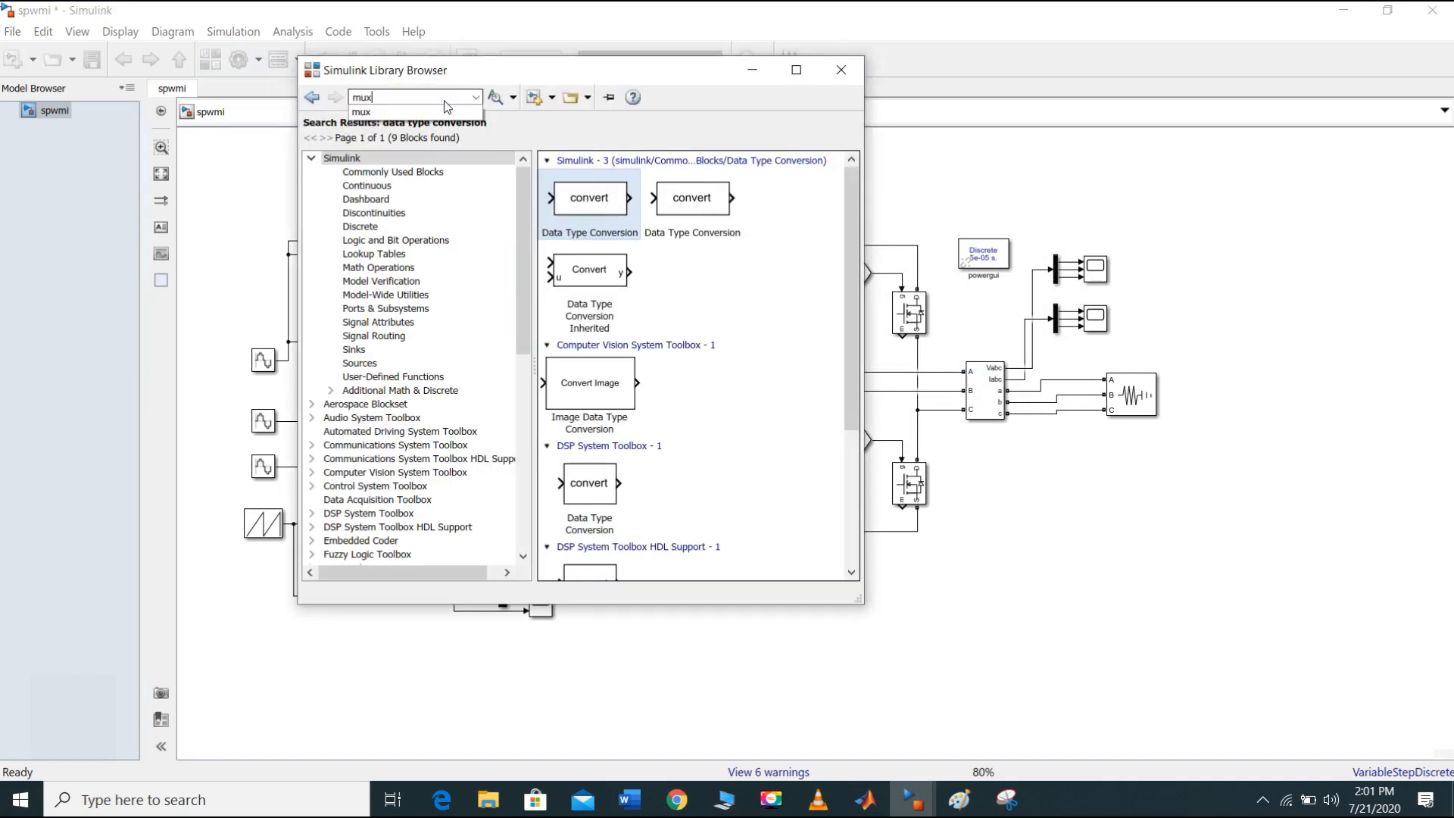
{"action": "left_click", "coordinate": [375, 112]}
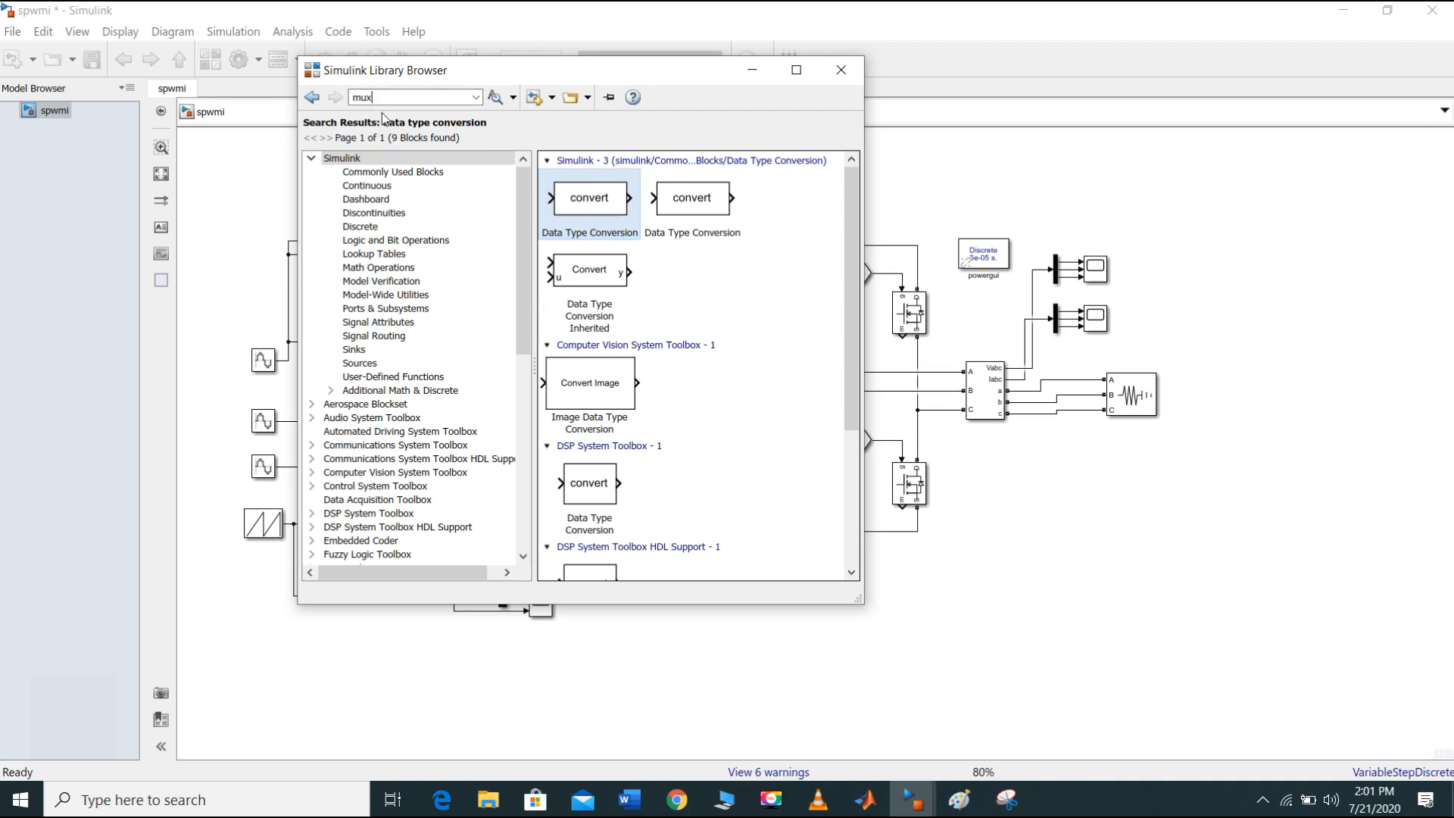
{"action": "left_click", "coordinate": [493, 99]}
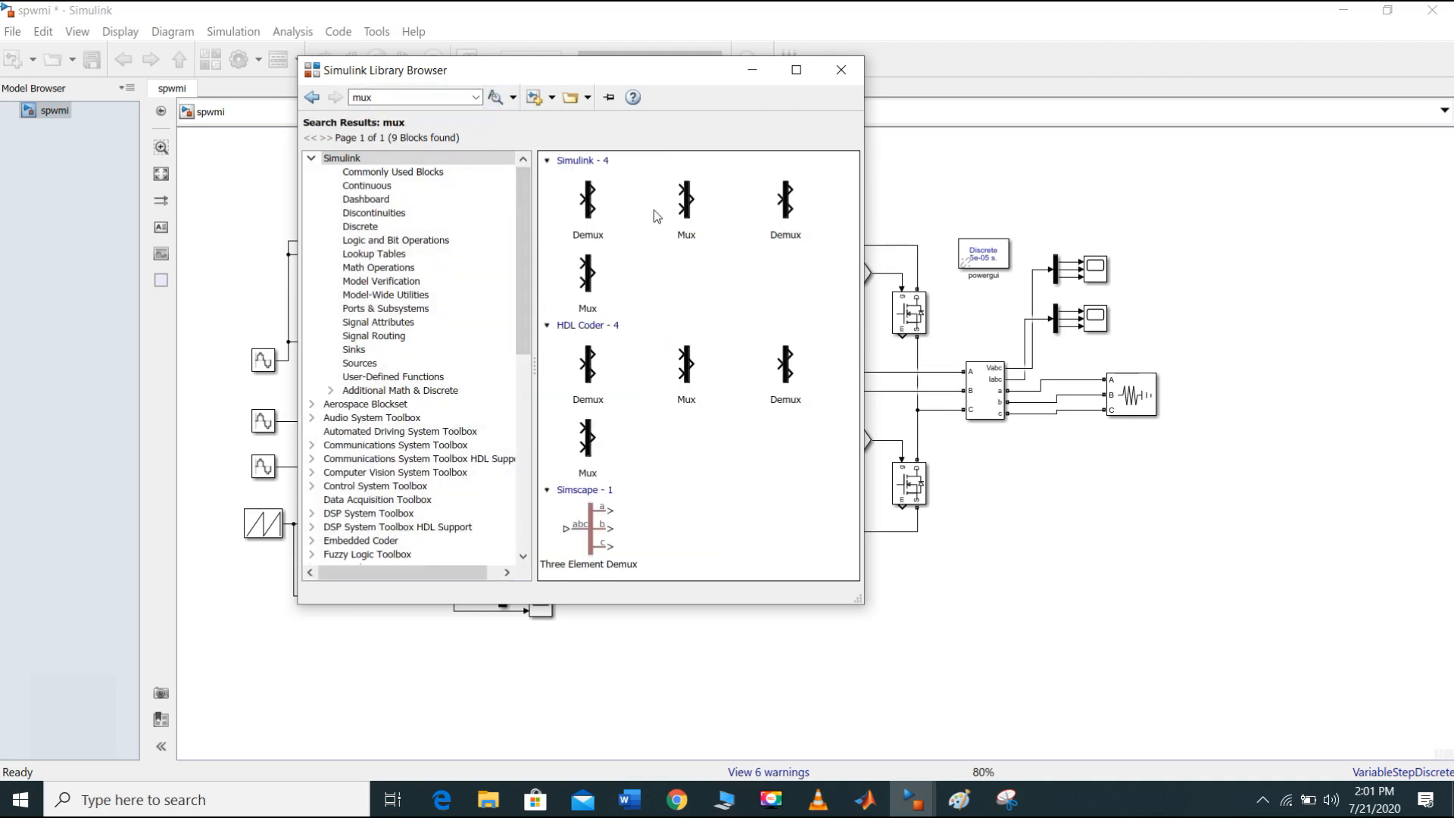
{"action": "left_click", "coordinate": [841, 69]}
Step: Check the parameters of the lower Mux next to the Data Type Conversion block and close its dialog
{"action": "left_click", "coordinate": [502, 591]}
{"action": "double_click", "coordinate": [501, 591]}
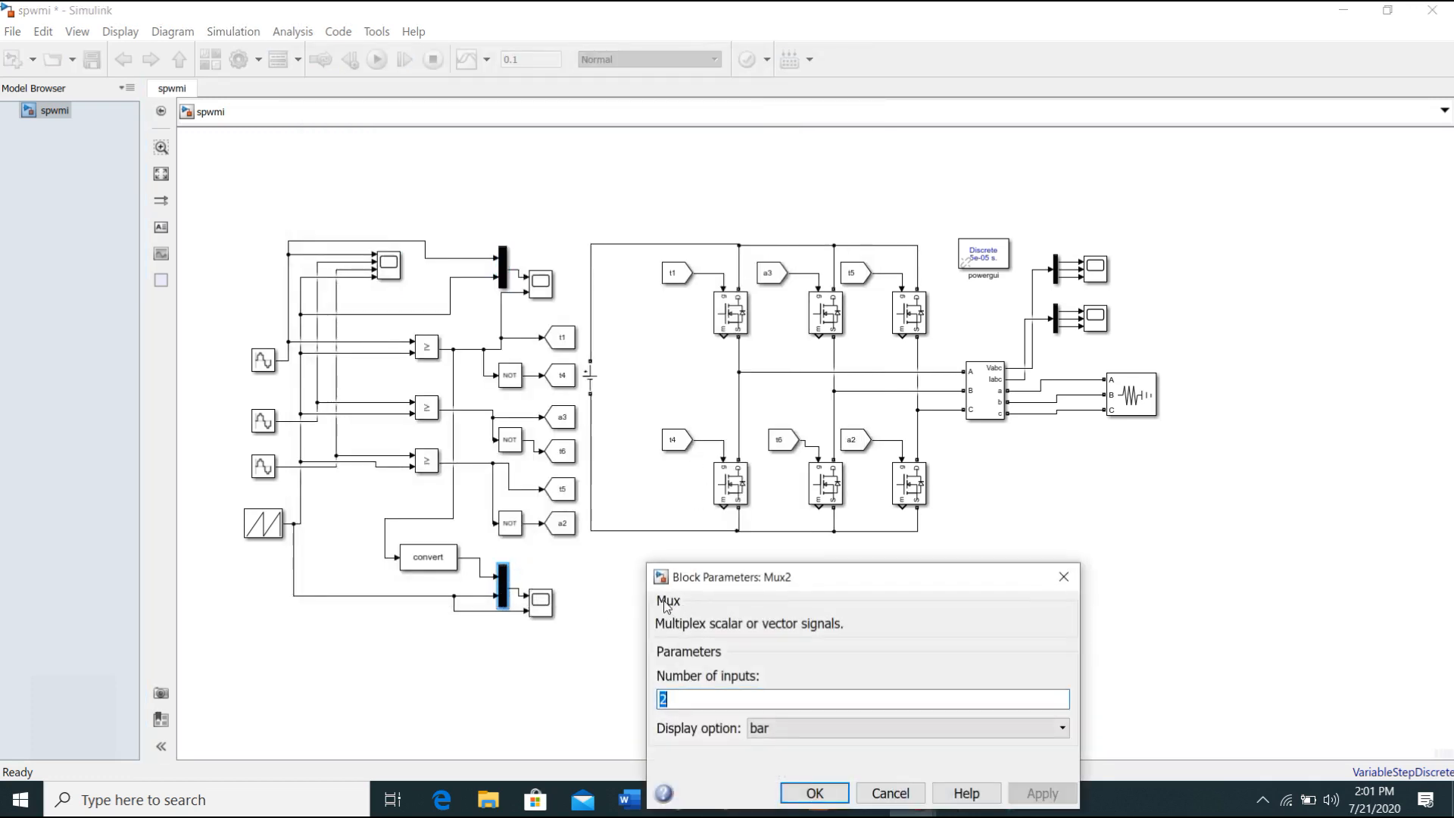
{"action": "left_click", "coordinate": [1065, 581]}
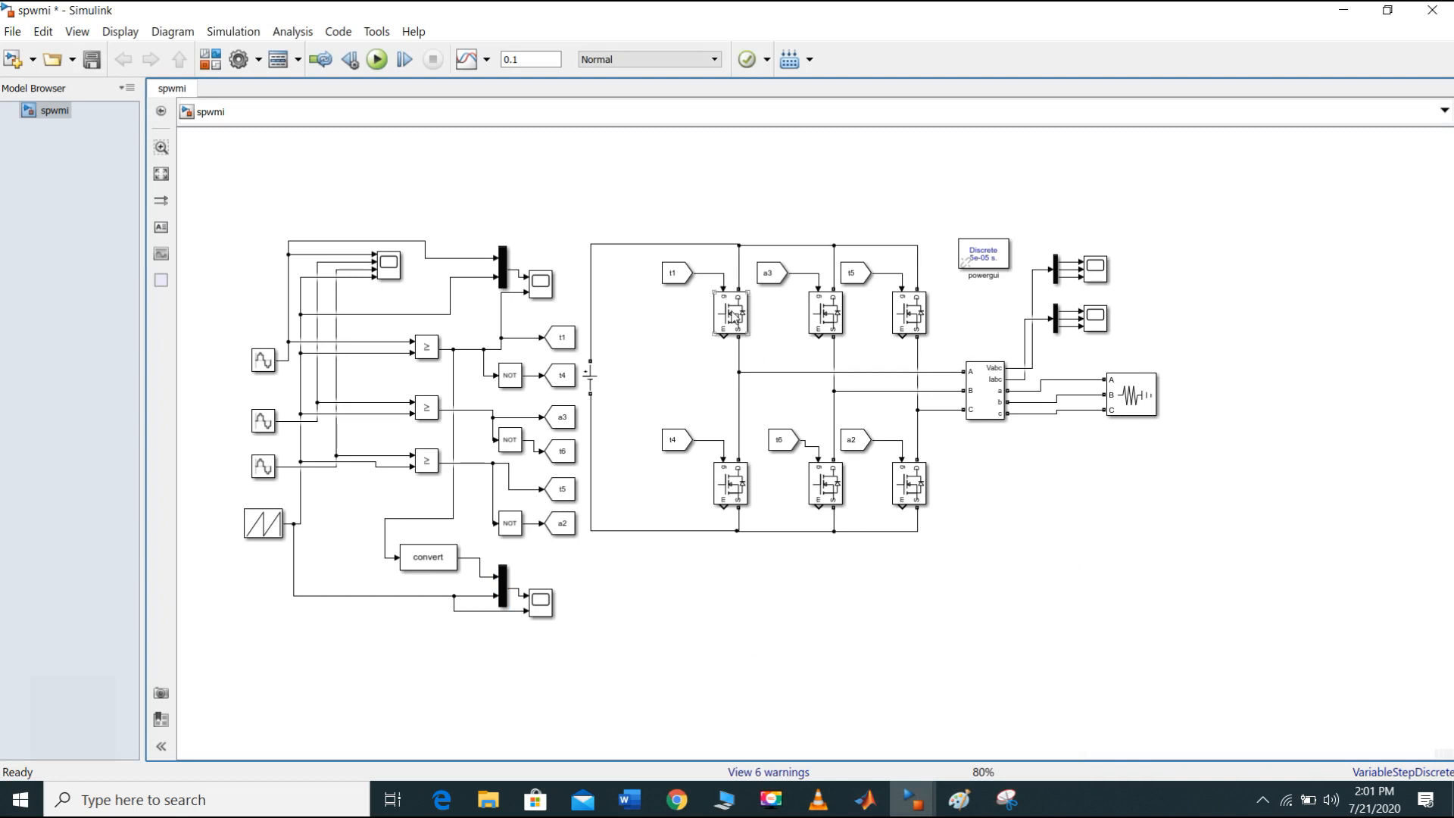
Step: Search the block library for "mosfet", select the Power Electronics Mosfet block to view its location, and close the library
{"action": "left_click", "coordinate": [210, 59]}
{"action": "double_click", "coordinate": [412, 96]}
{"action": "type", "text": "mosfet"}
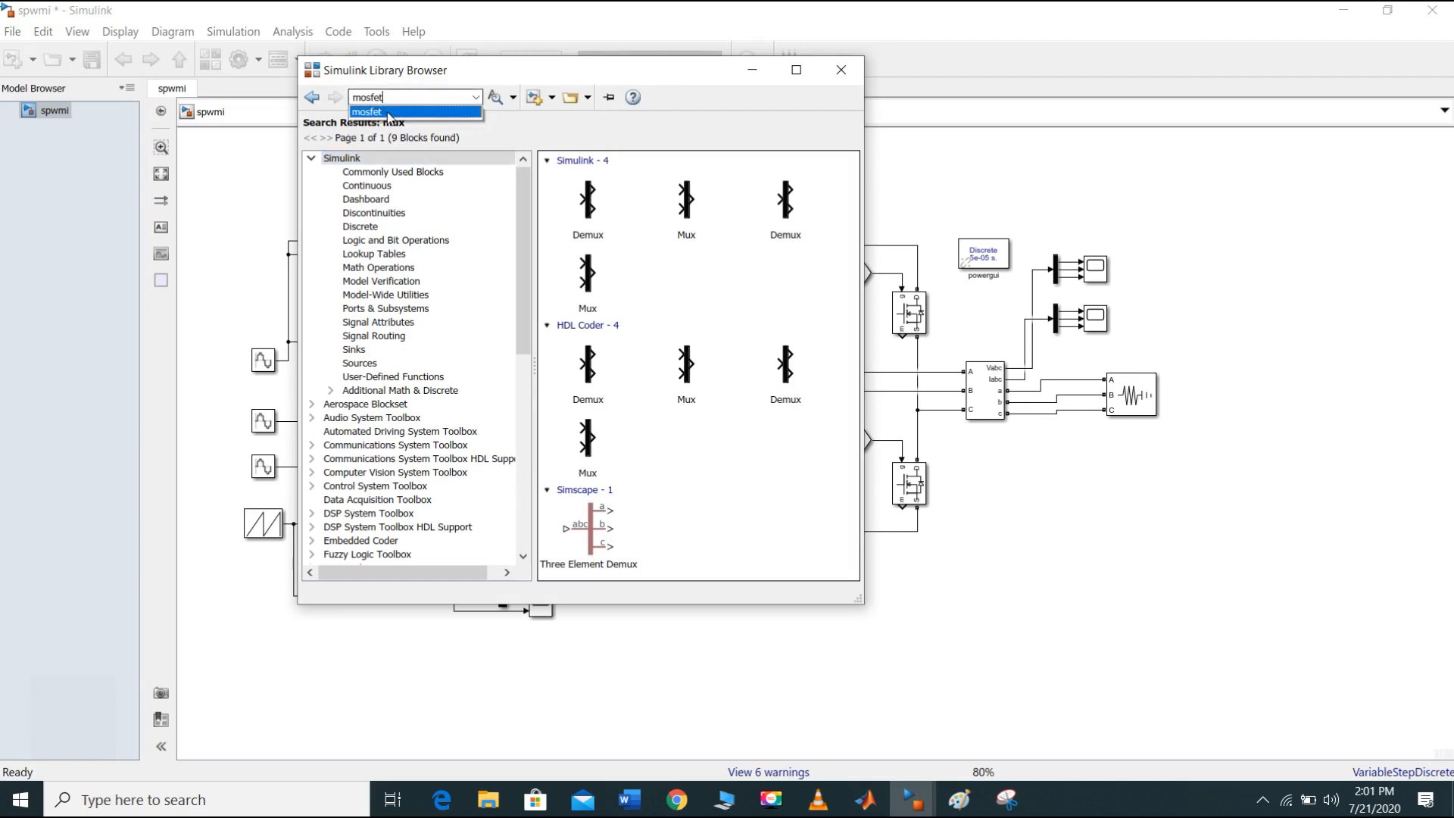
{"action": "left_click", "coordinate": [394, 113]}
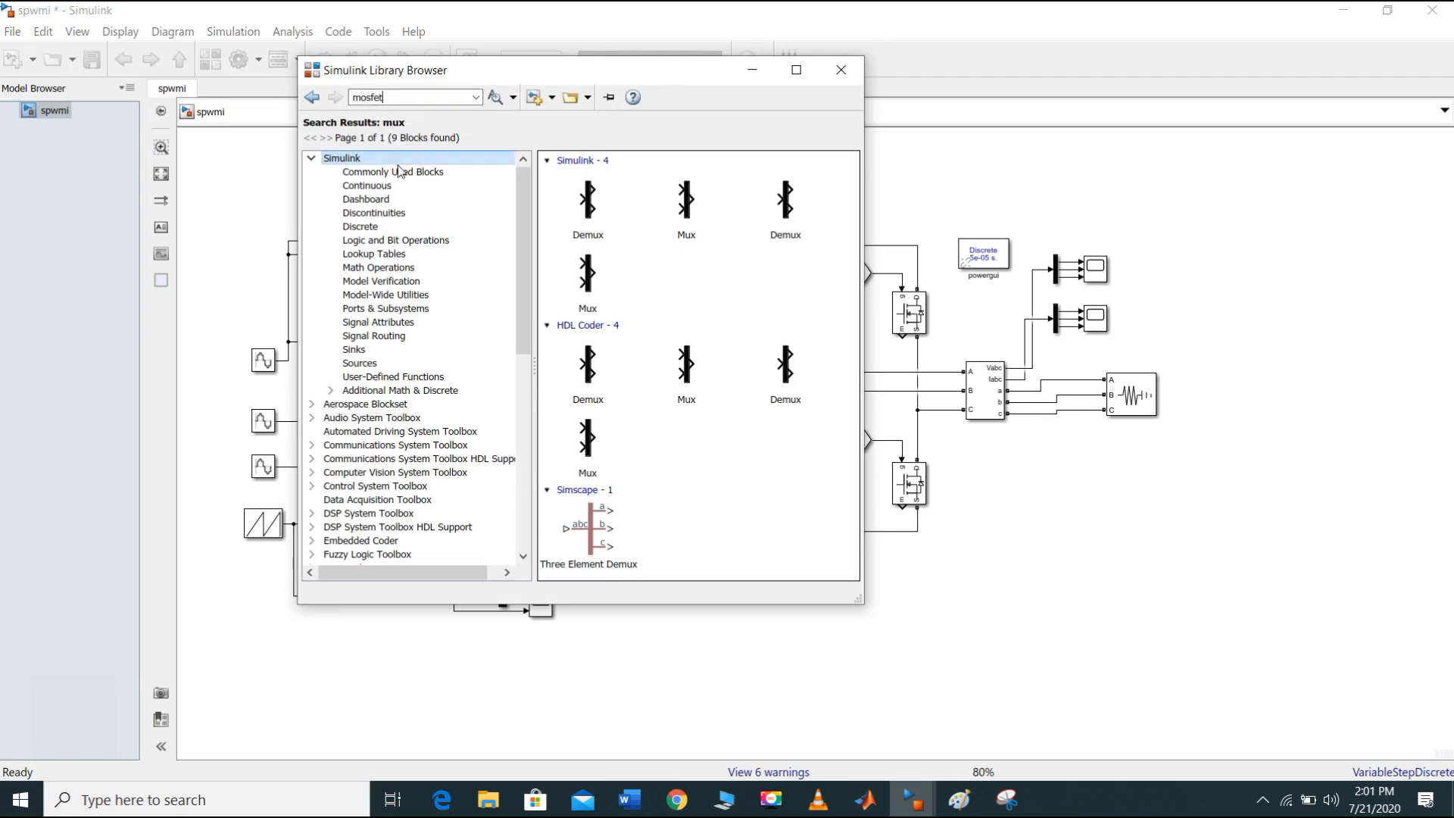
{"action": "left_click", "coordinate": [495, 97]}
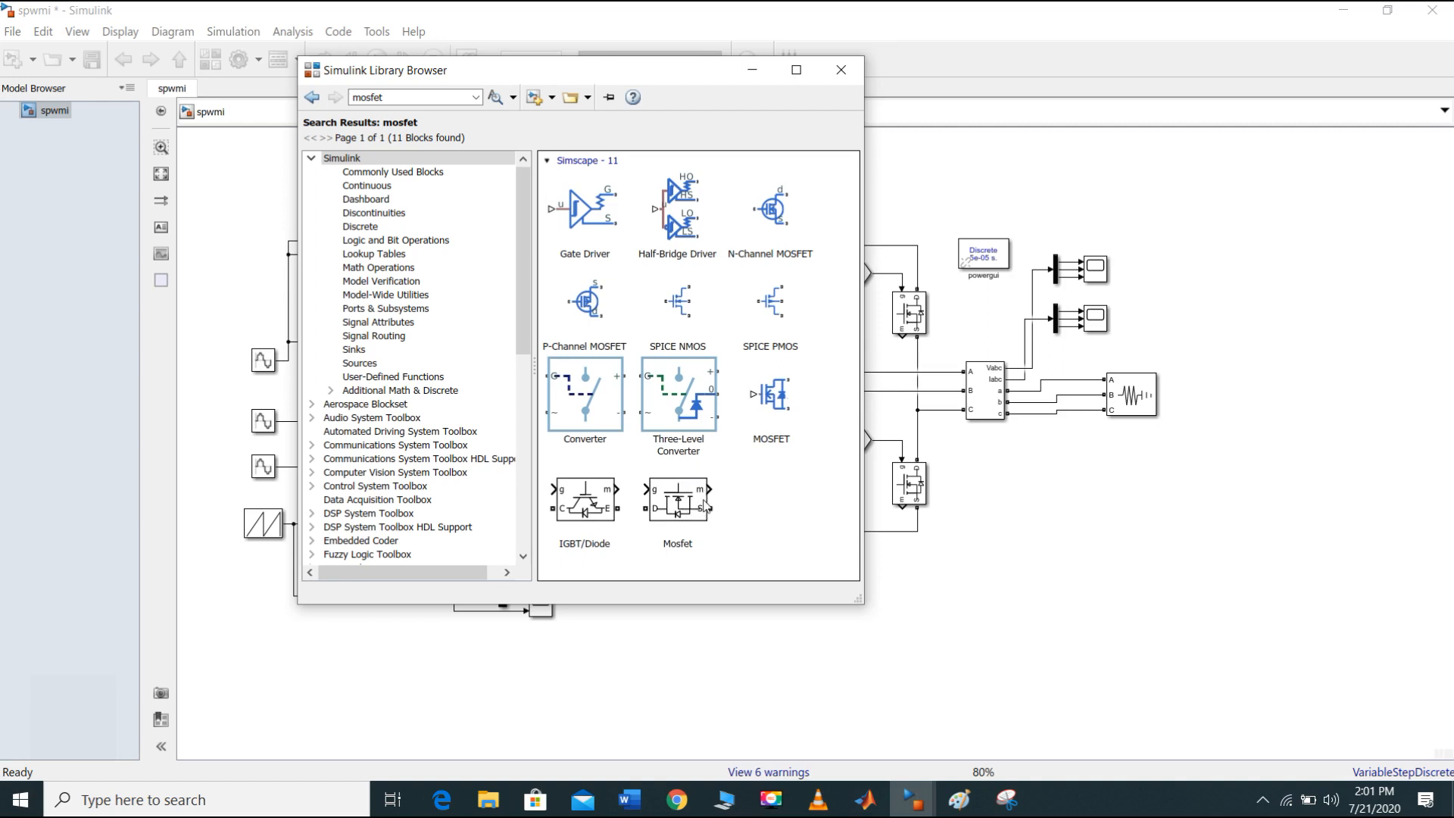
{"action": "left_click", "coordinate": [681, 502]}
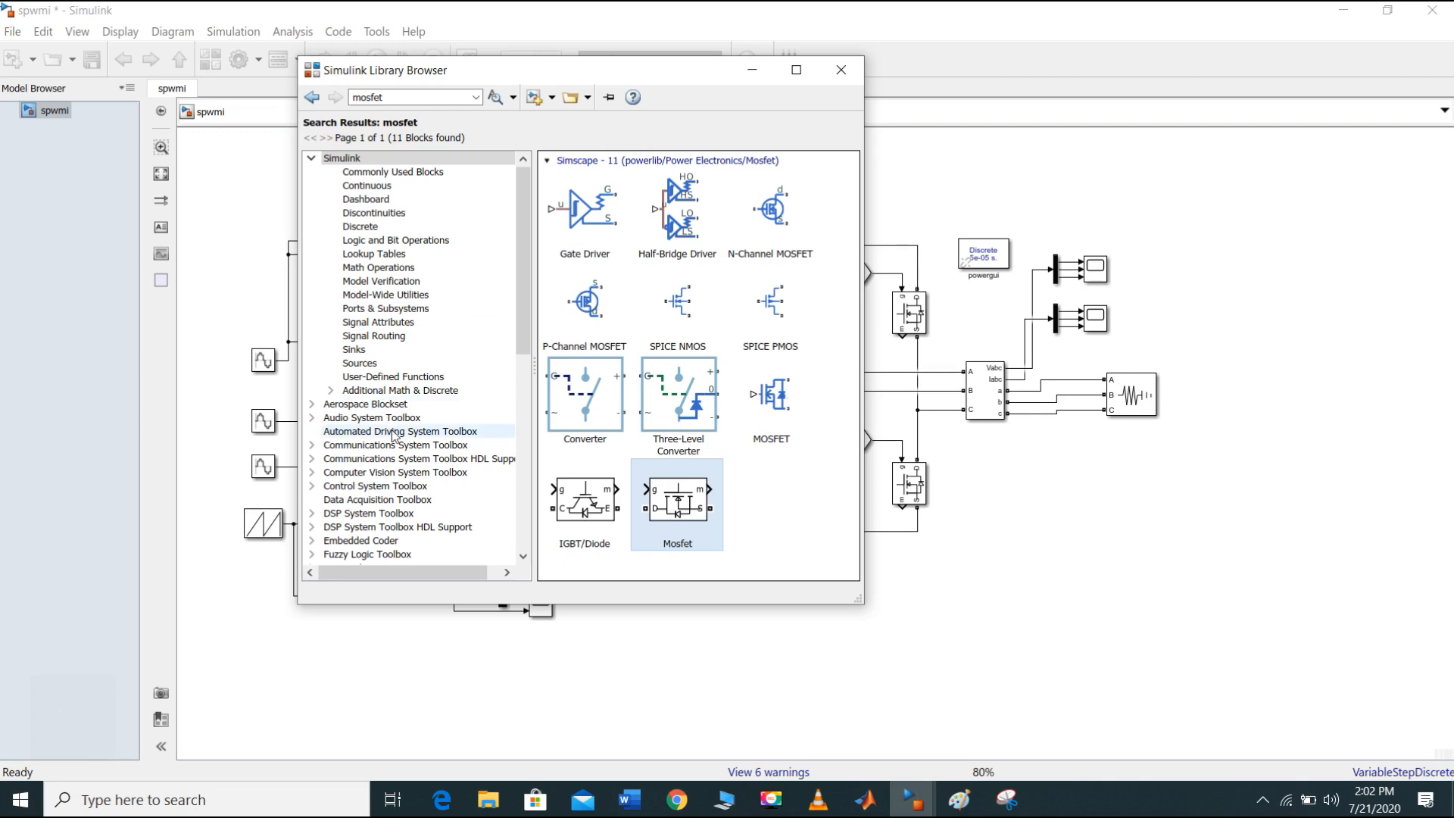
{"action": "left_click", "coordinate": [841, 70]}
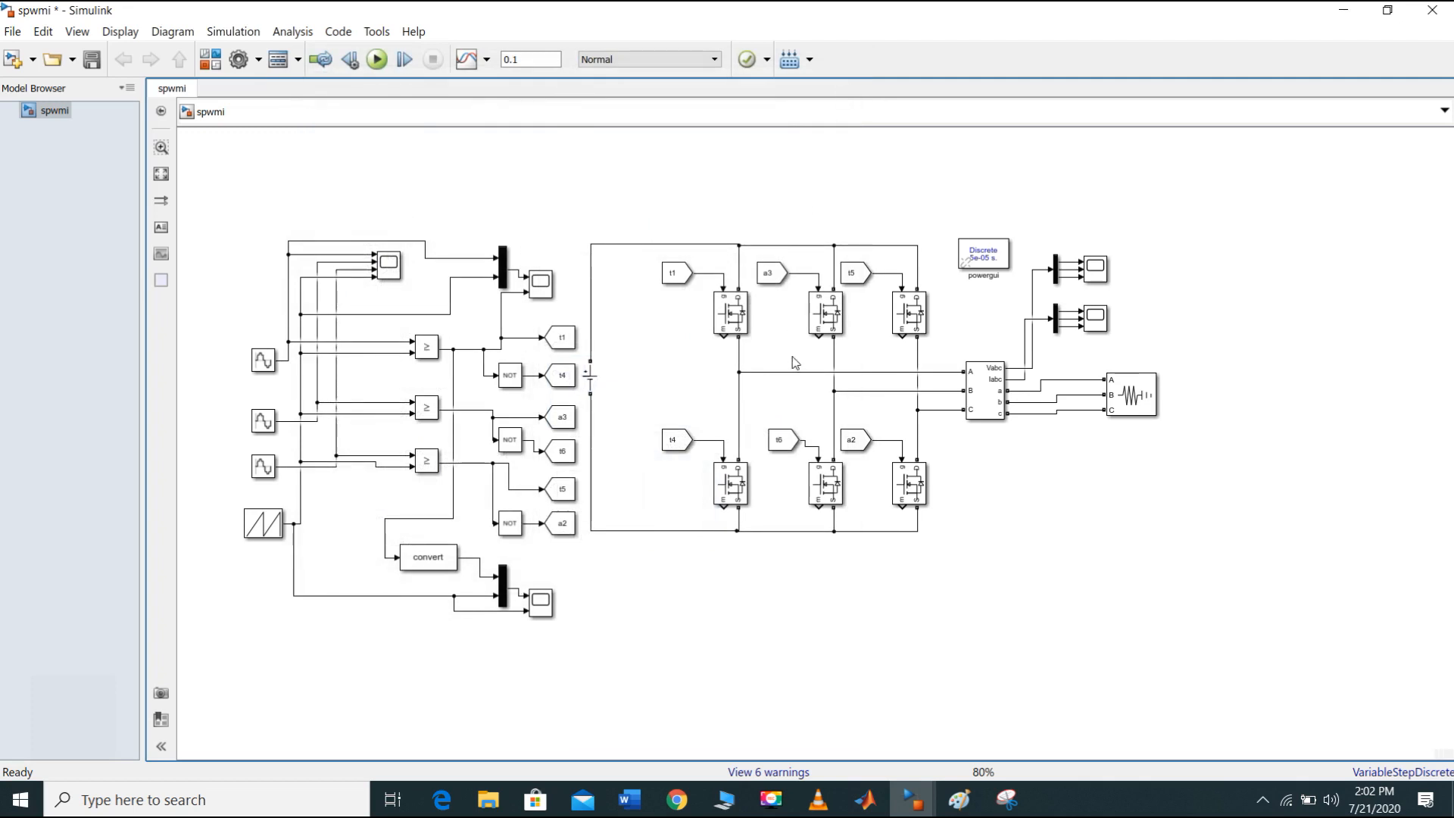
Step: Check the parameters of the t1 From block, and search the block library for "goto" to locate the Simulink From block
{"action": "double_click", "coordinate": [676, 274]}
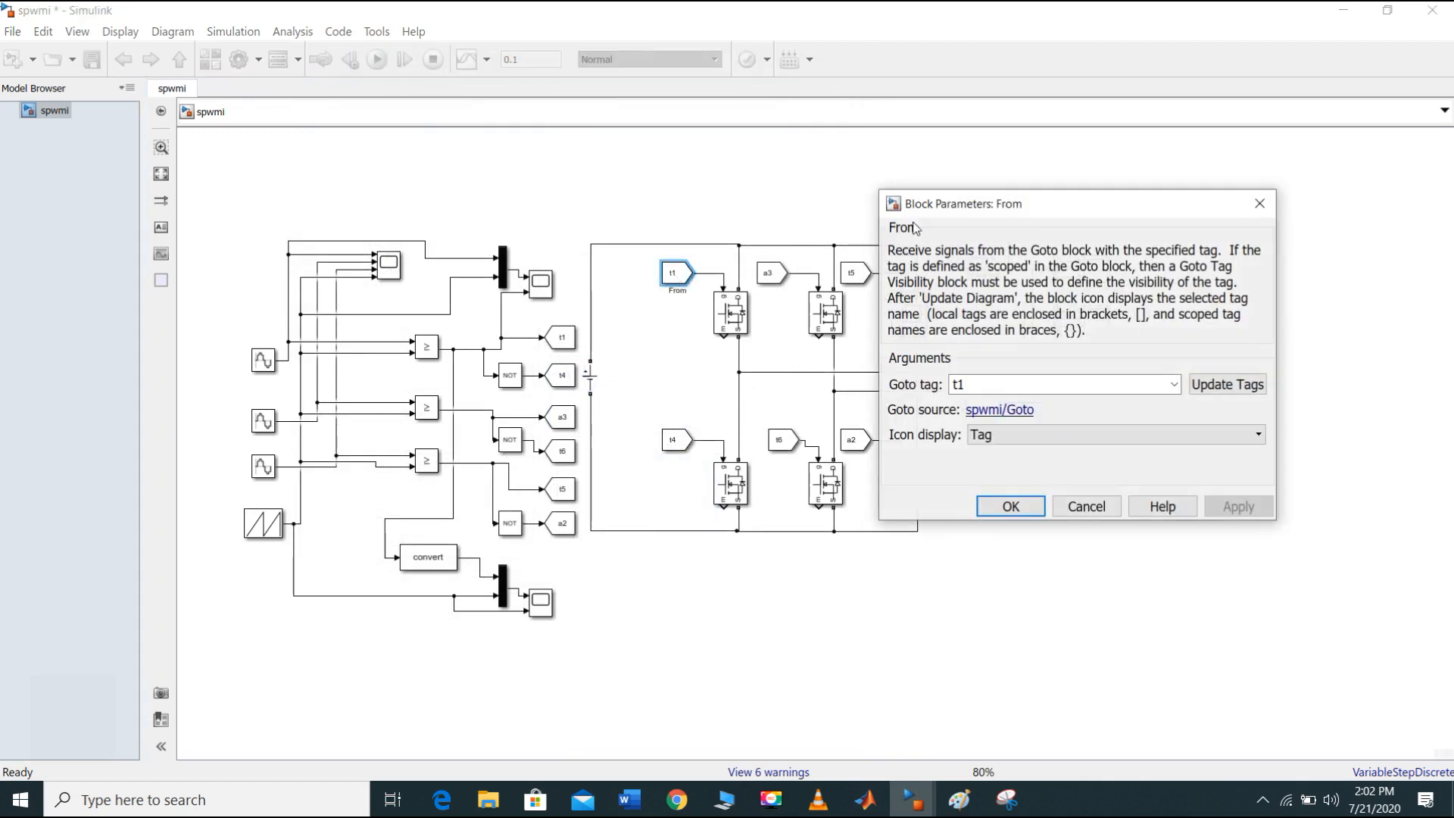
{"action": "left_click", "coordinate": [1259, 204]}
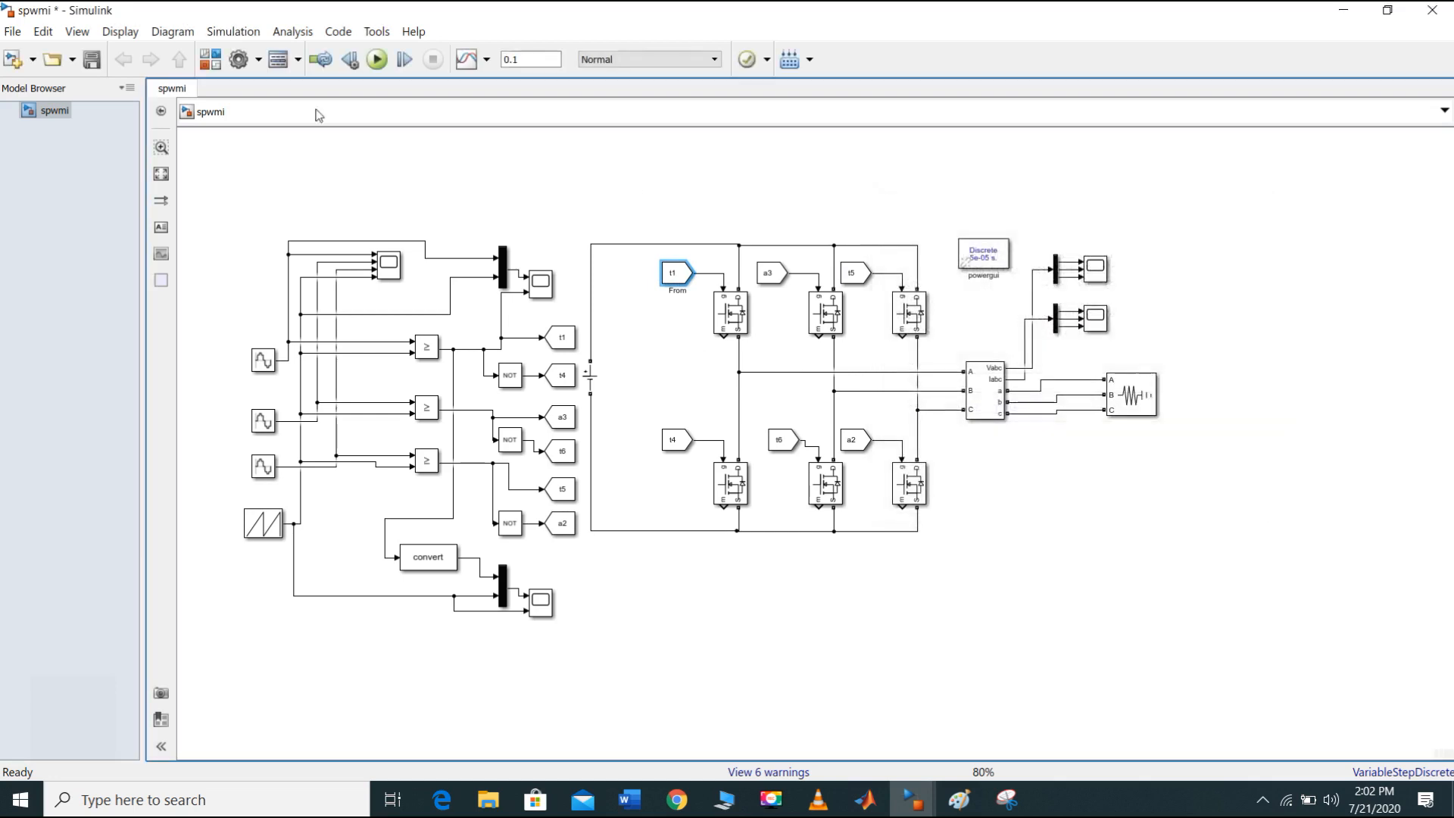
{"action": "left_click", "coordinate": [206, 64]}
{"action": "double_click", "coordinate": [403, 97]}
{"action": "type", "text": "go"}
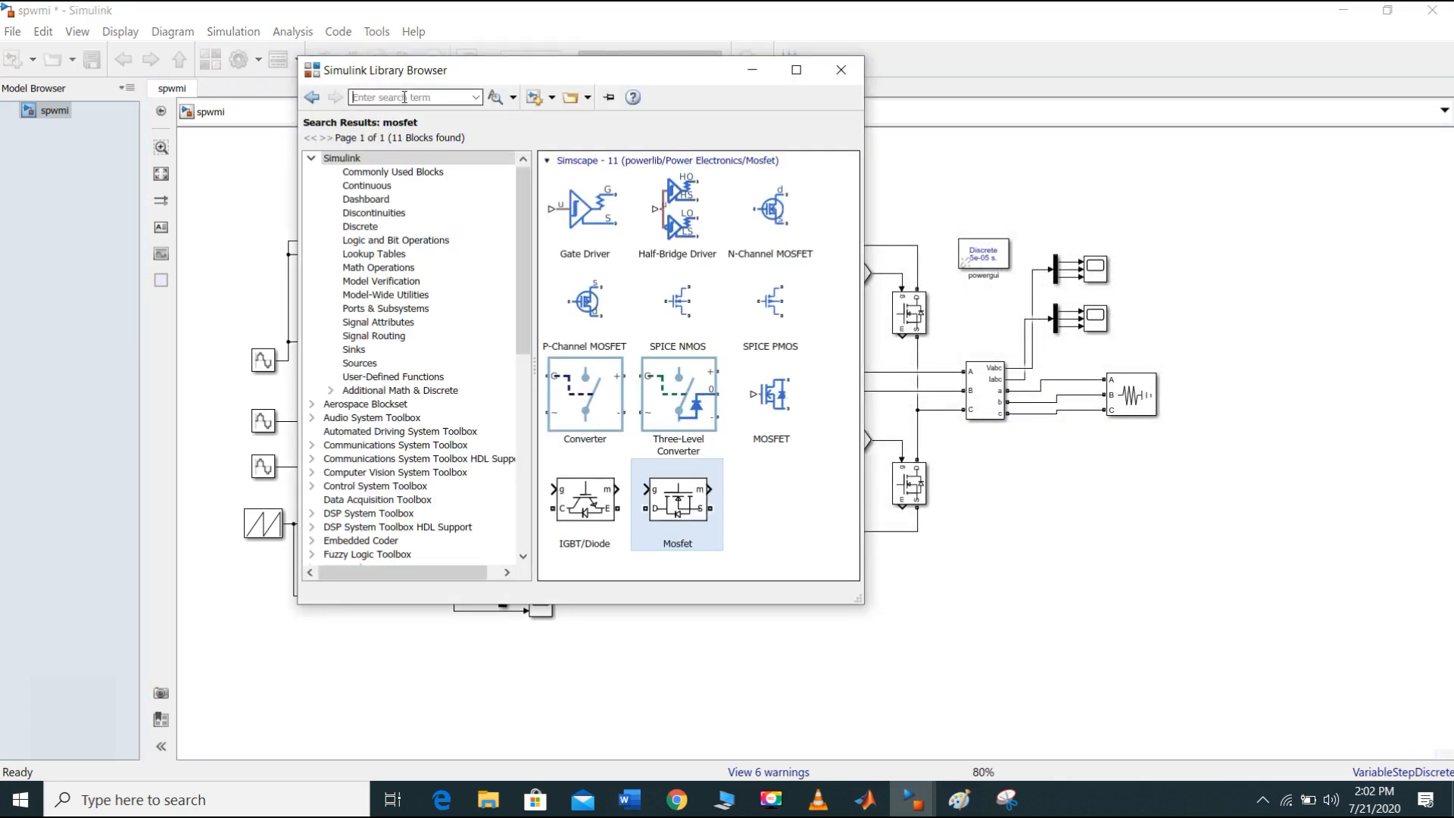
{"action": "type", "text": "t"}
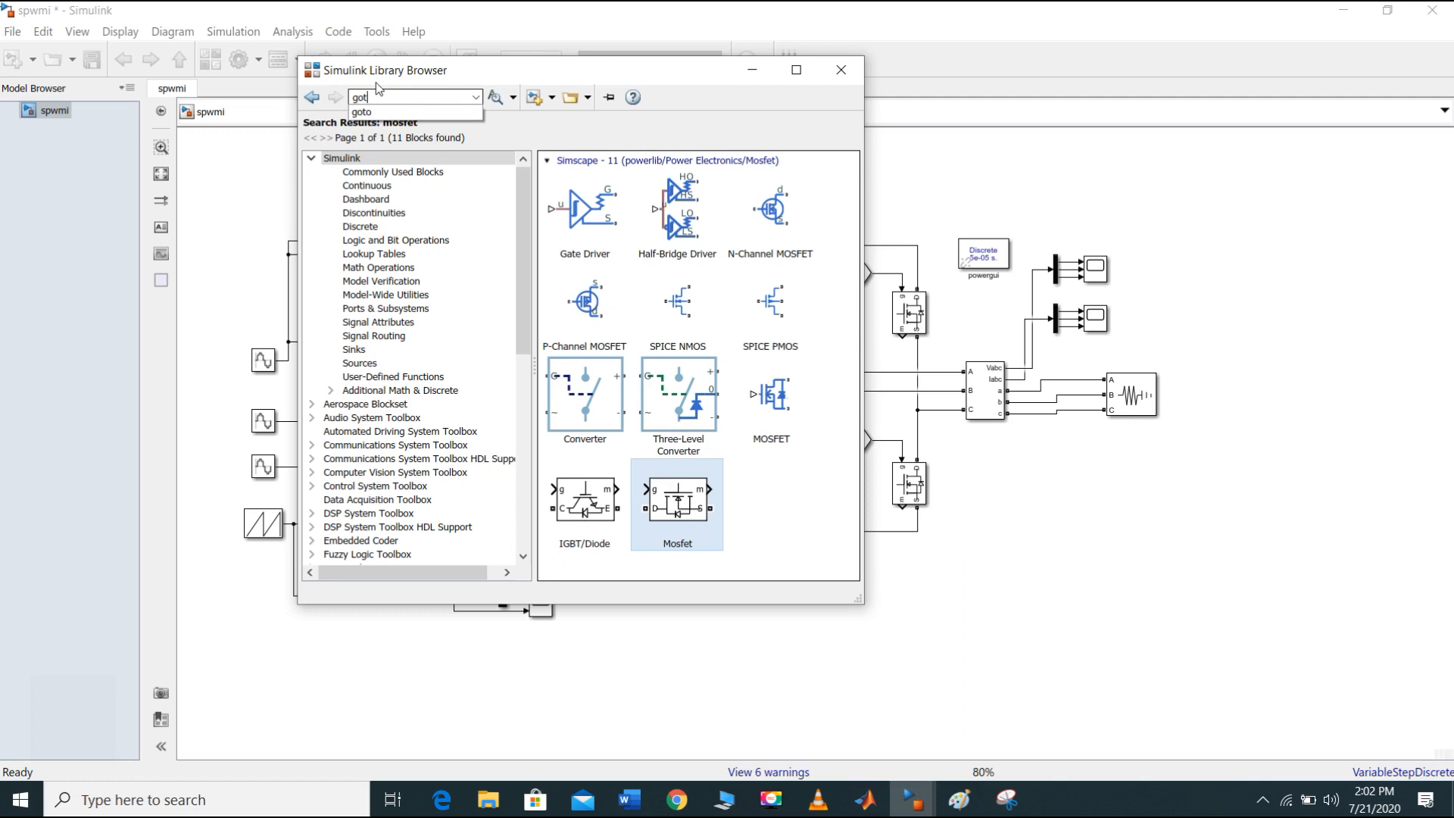
{"action": "left_click", "coordinate": [365, 112]}
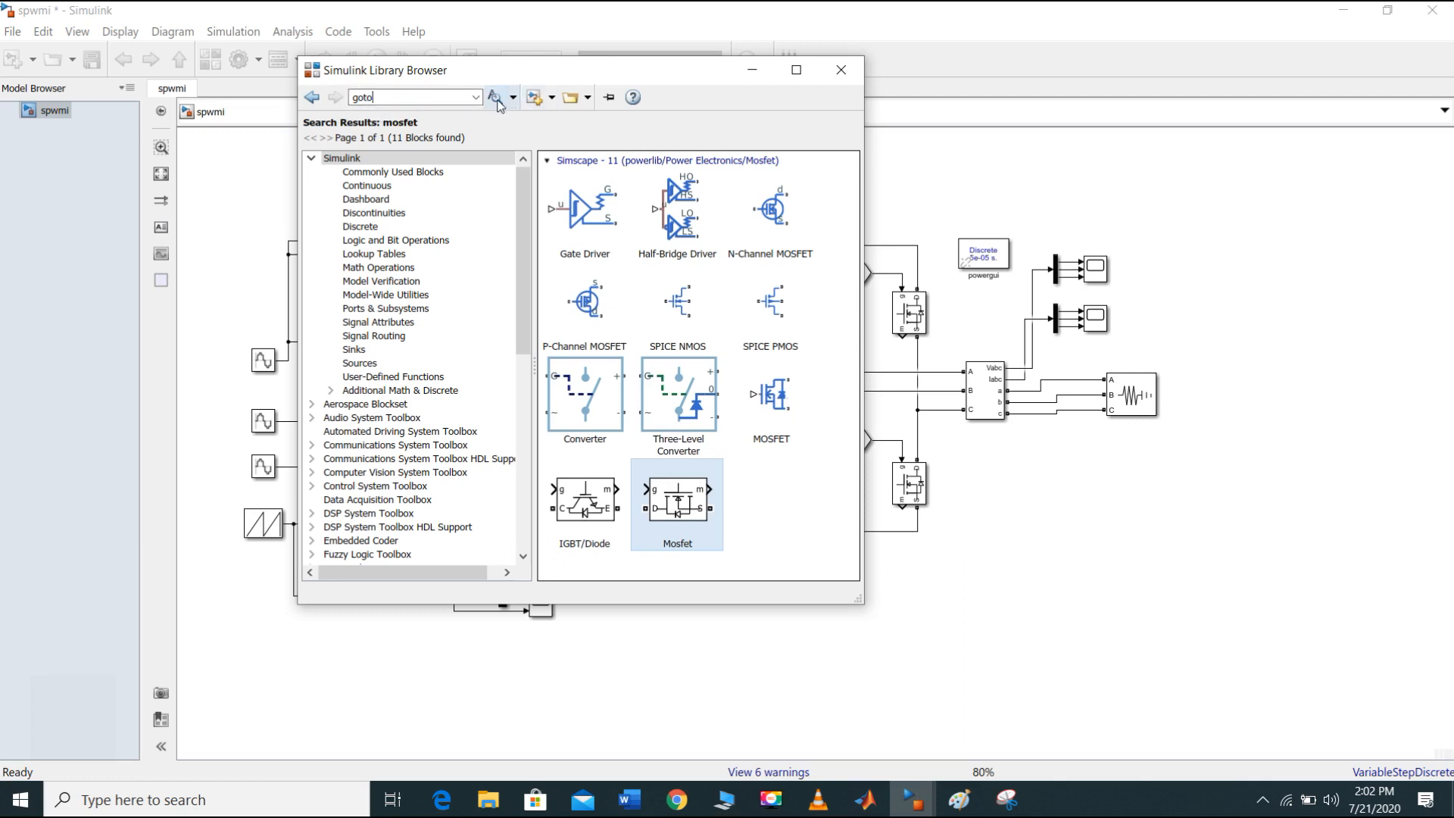
{"action": "left_click", "coordinate": [495, 98]}
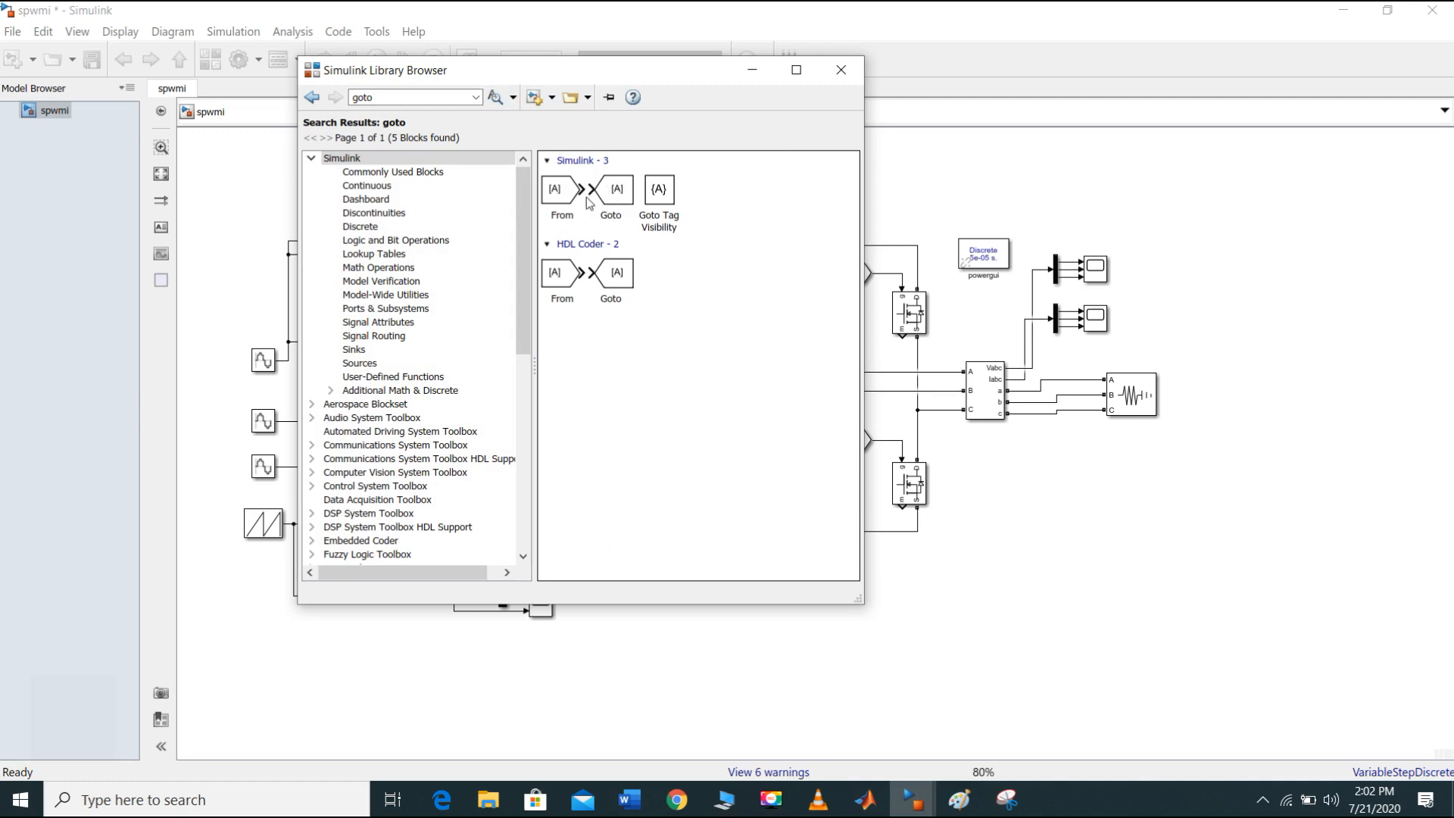
{"action": "left_click", "coordinate": [552, 179]}
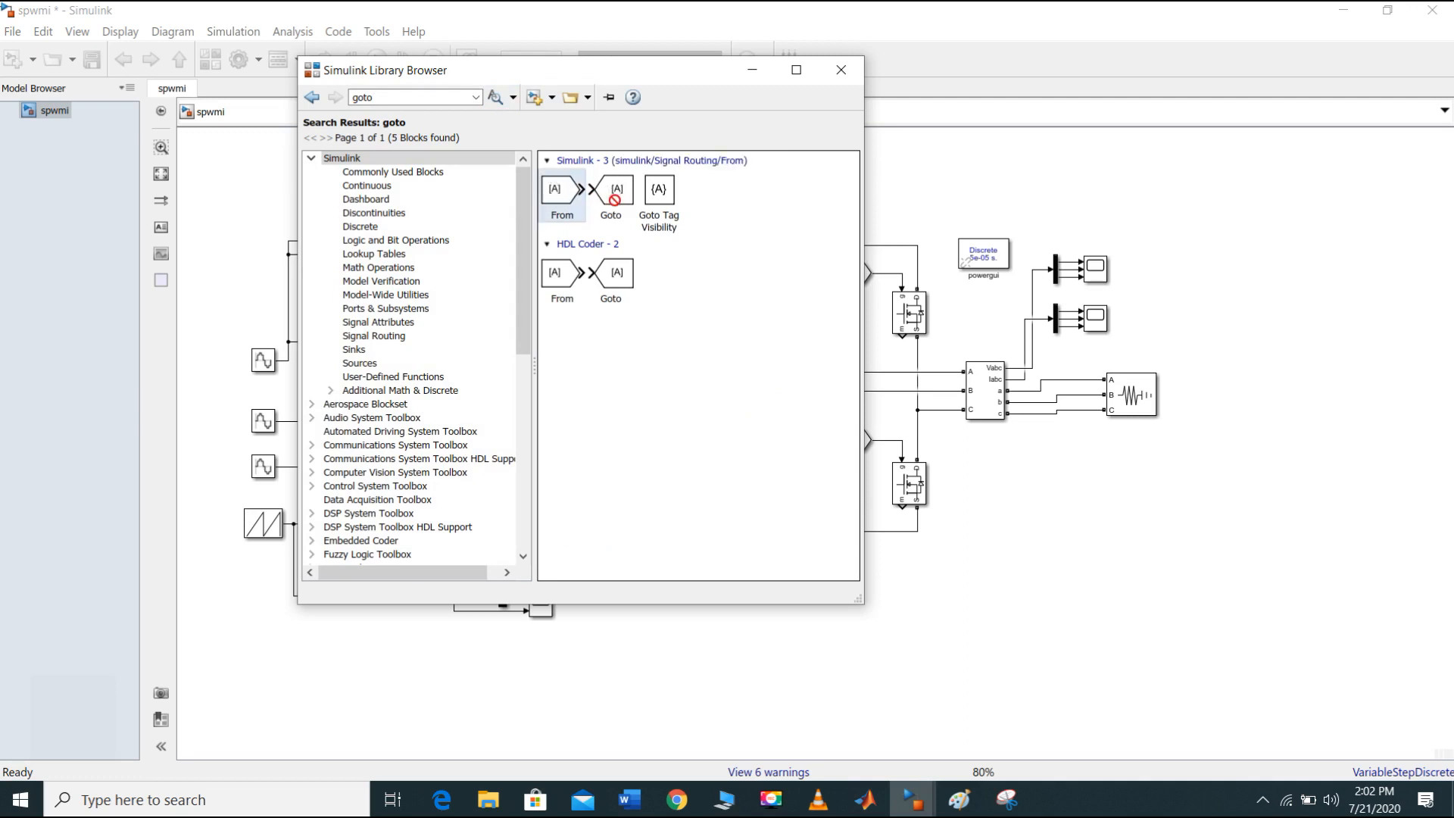
Step: Select the Simulink Goto and From blocks in the search results to view their library locations, and close the library
{"action": "left_click", "coordinate": [620, 196]}
{"action": "left_click", "coordinate": [578, 200]}
{"action": "left_click", "coordinate": [610, 198]}
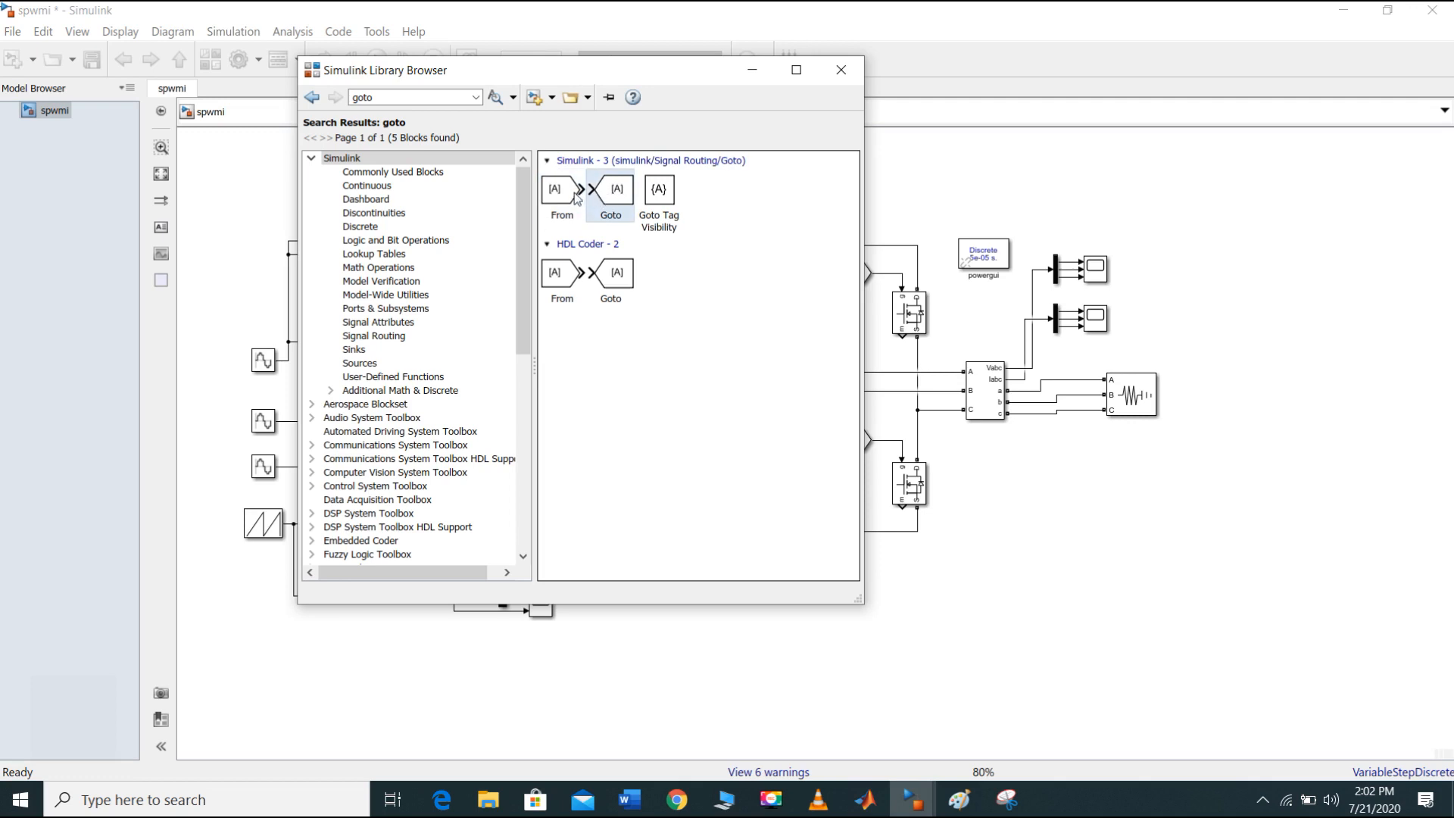
{"action": "left_click", "coordinate": [576, 198]}
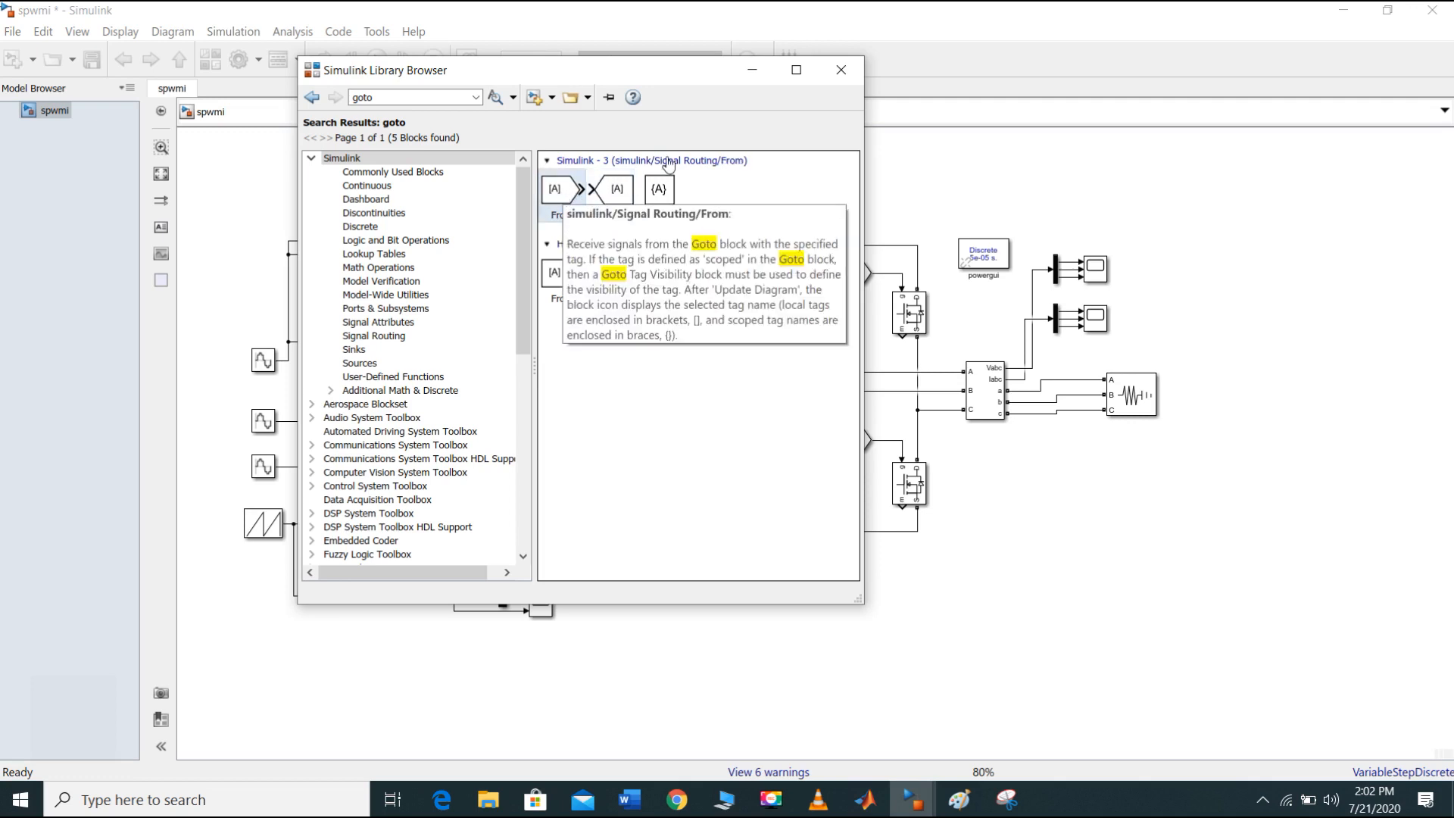
{"action": "left_click", "coordinate": [840, 70]}
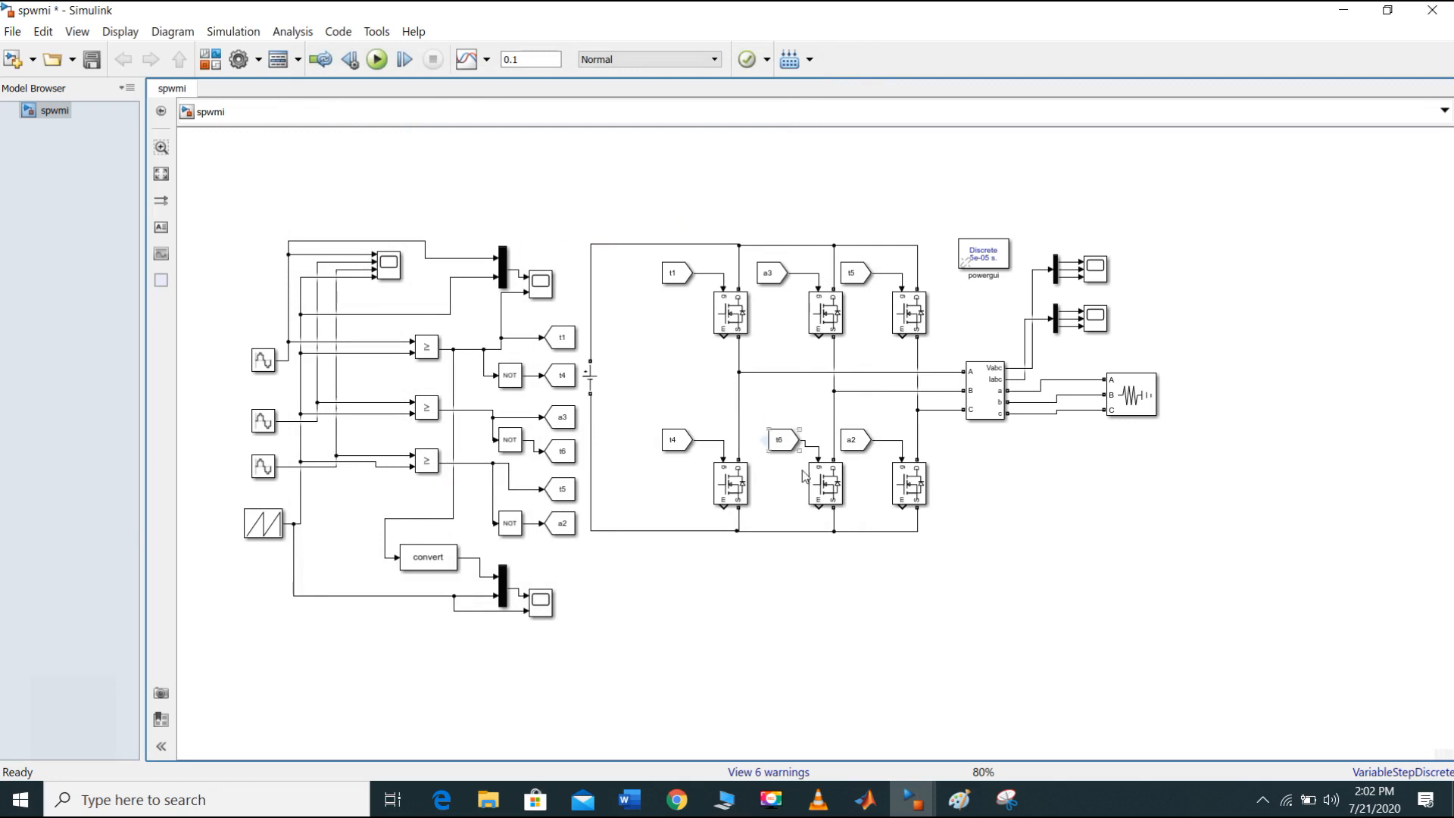
Step: Check the parameters of the Three-Phase V-I Measurement block and close its dialog
{"action": "double_click", "coordinate": [985, 386]}
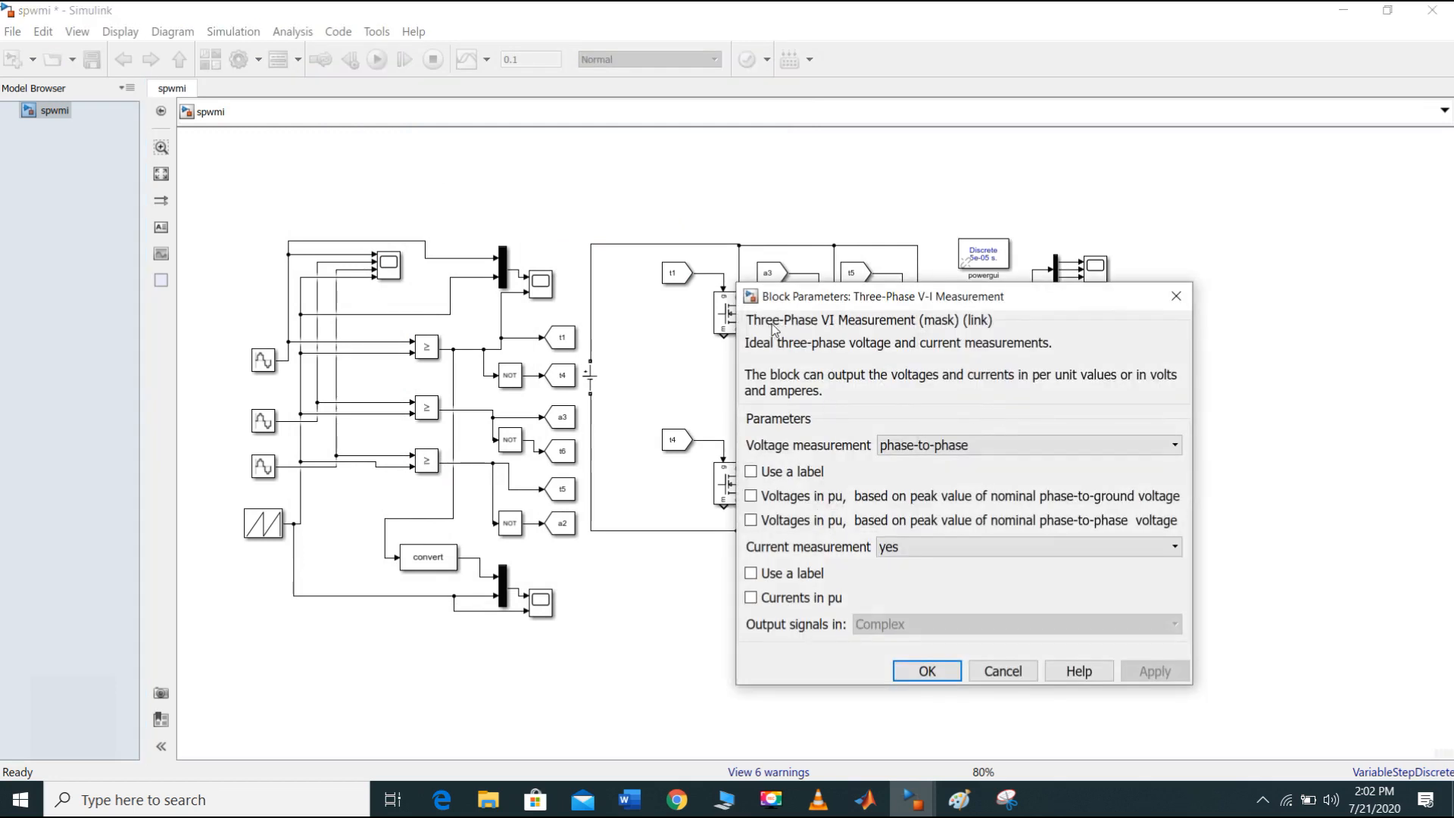
{"action": "left_click", "coordinate": [1176, 296]}
{"action": "left_click", "coordinate": [1023, 493]}
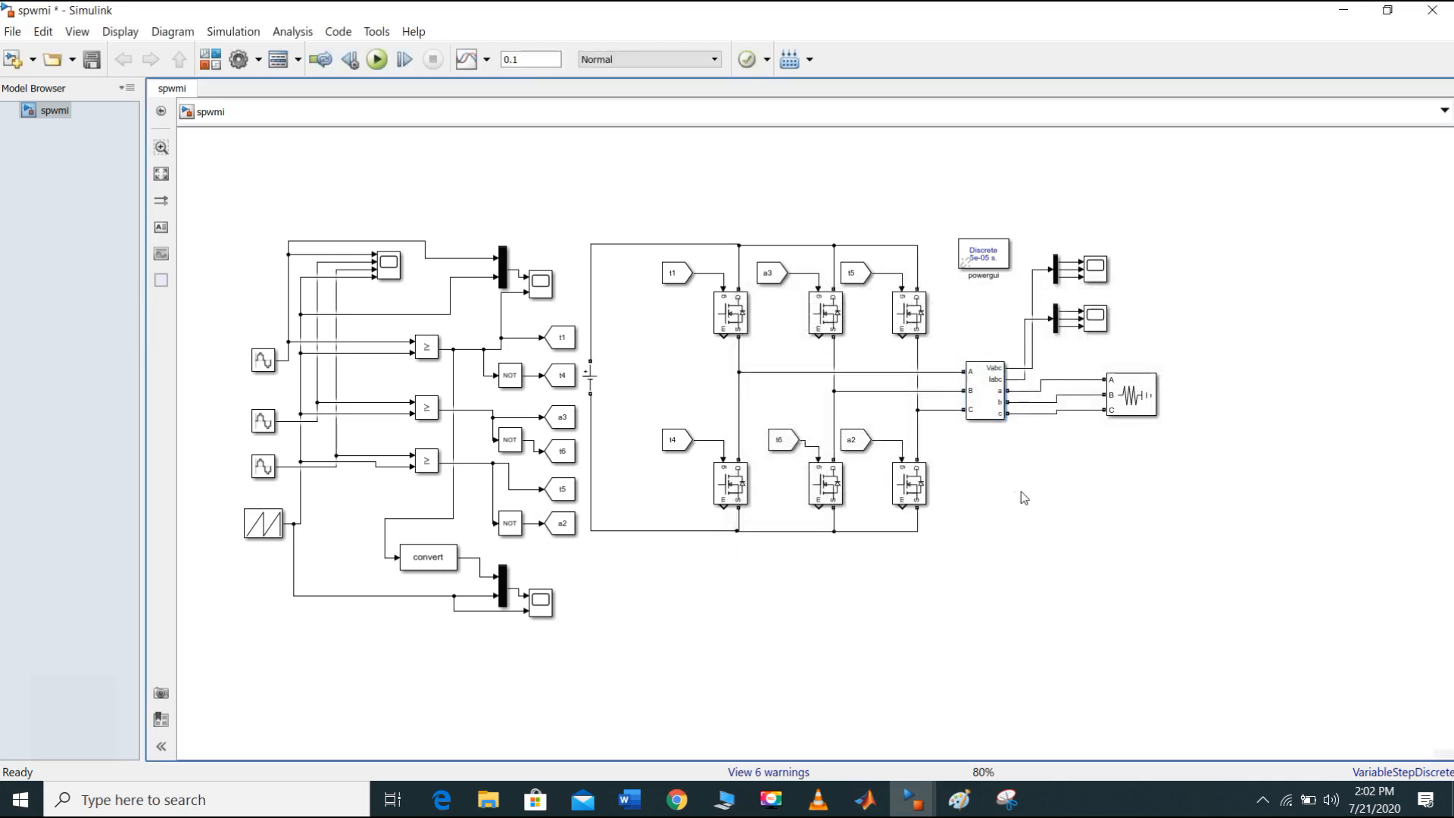
Step: Check the powergui block's solver parameters, search the block library for "powergui" to locate it, and close the library
{"action": "double_click", "coordinate": [988, 262]}
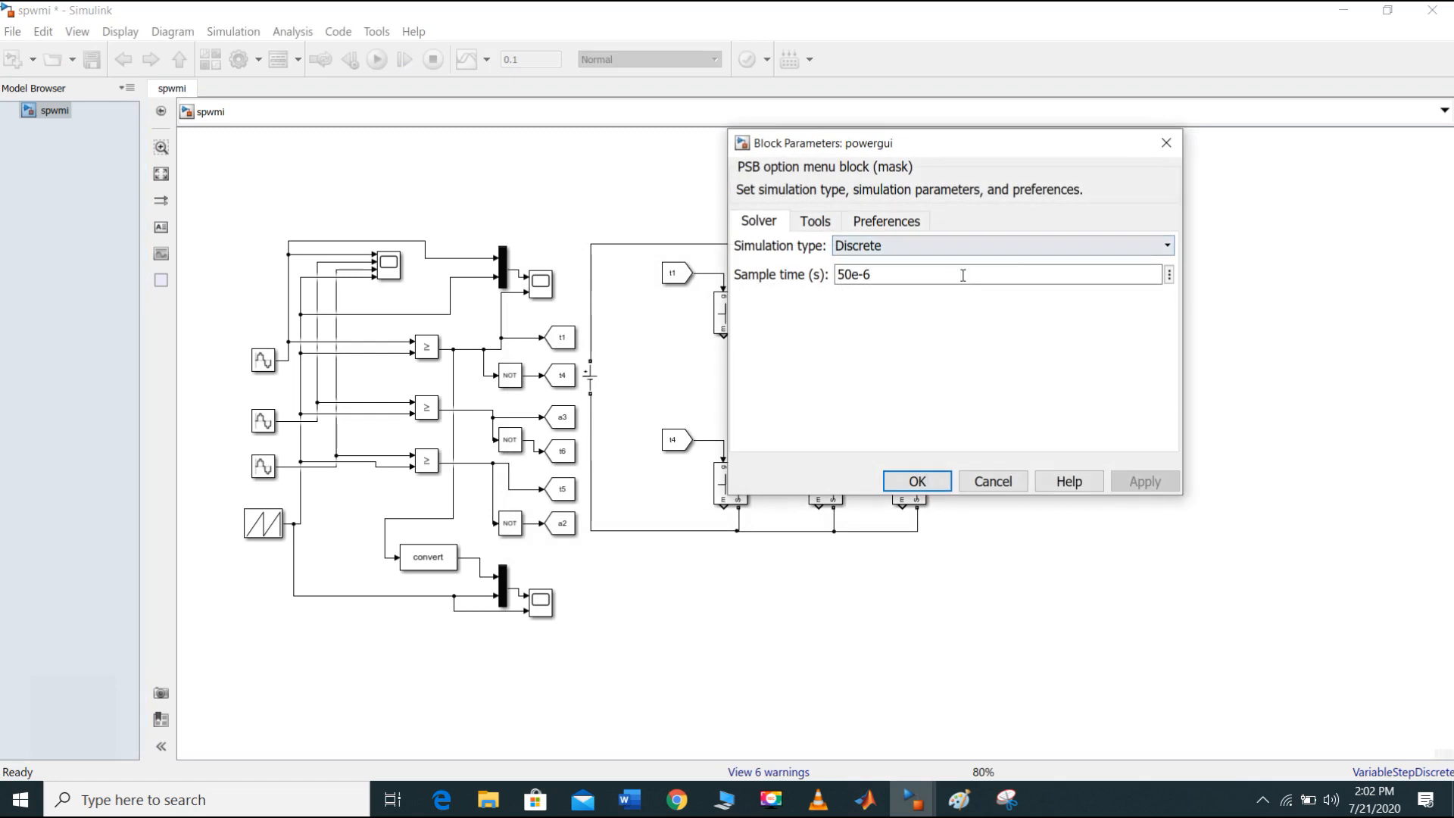
{"action": "left_click", "coordinate": [1167, 142]}
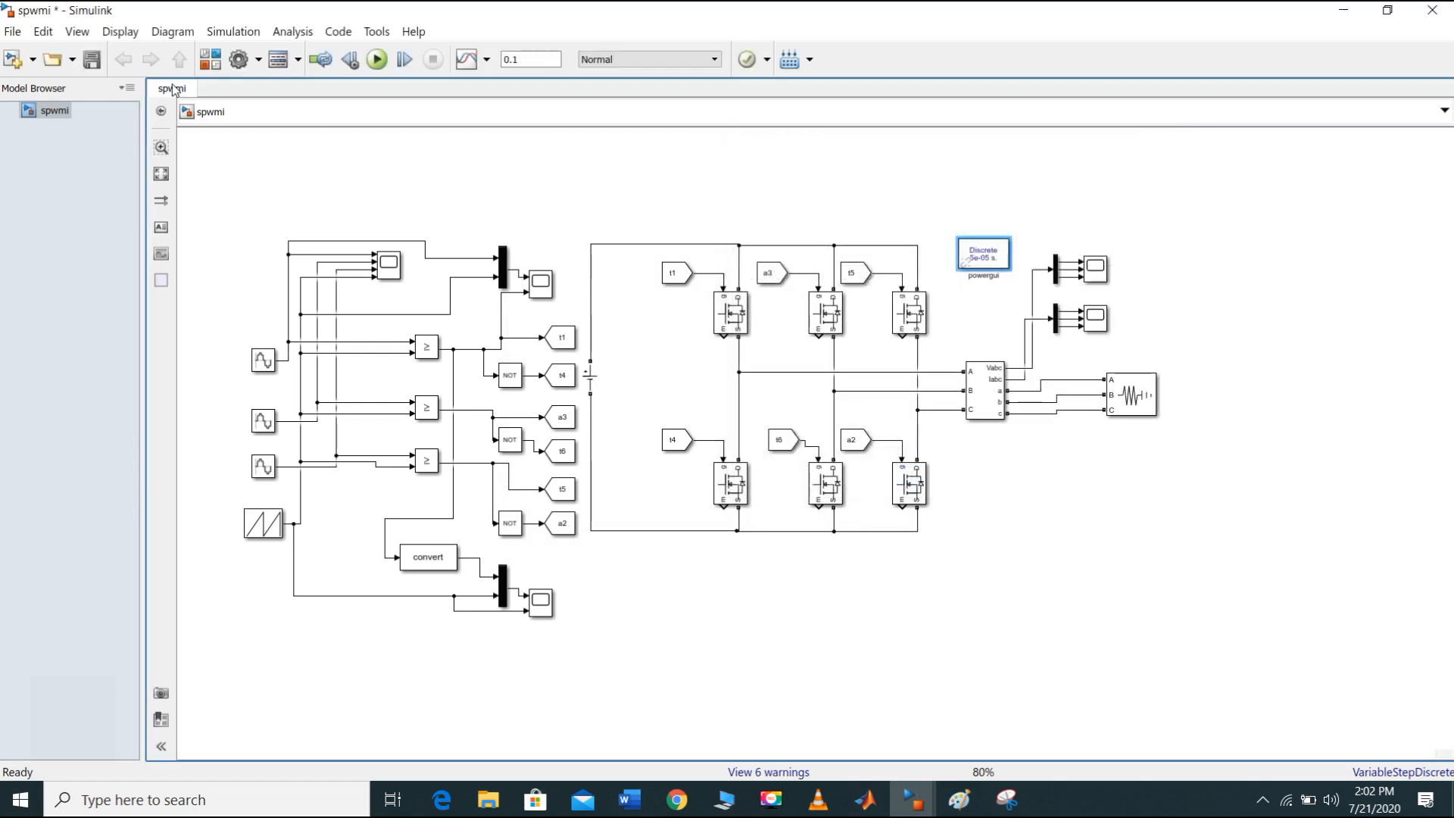
{"action": "left_click", "coordinate": [211, 59]}
{"action": "double_click", "coordinate": [406, 97]}
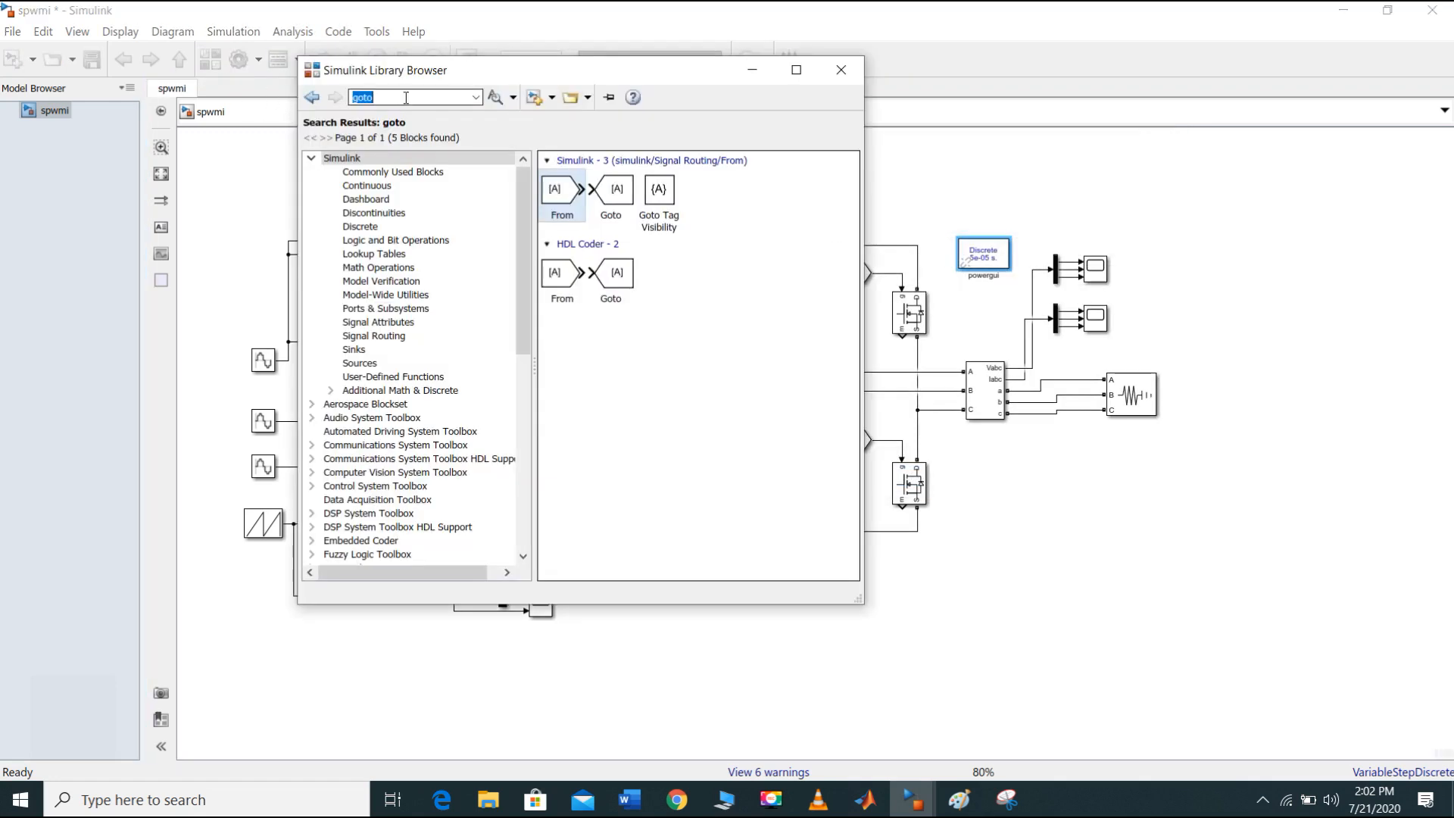
{"action": "type", "text": "power"}
{"action": "left_click", "coordinate": [407, 110]}
{"action": "left_click", "coordinate": [496, 99]}
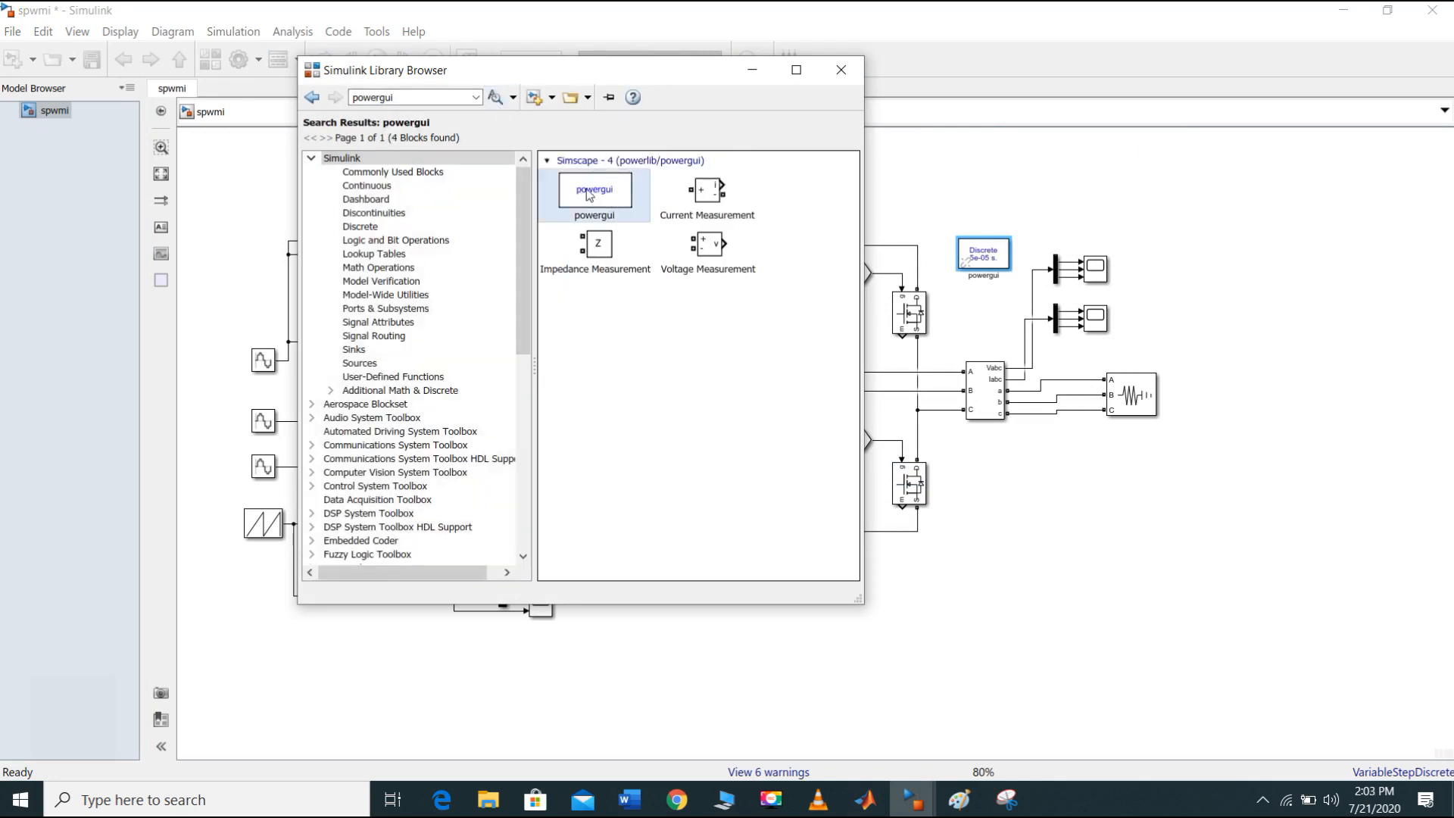
{"action": "left_click", "coordinate": [842, 74]}
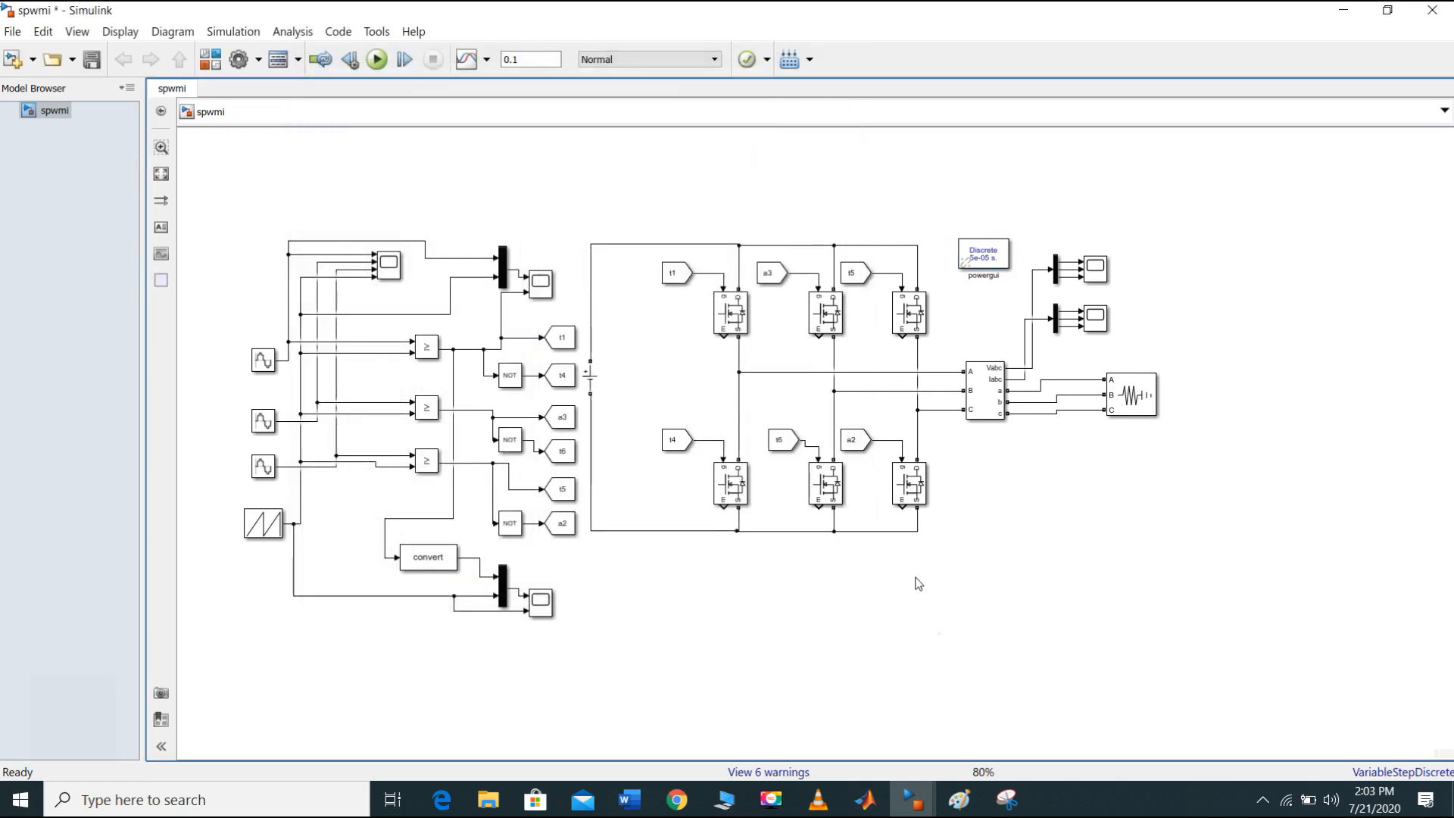